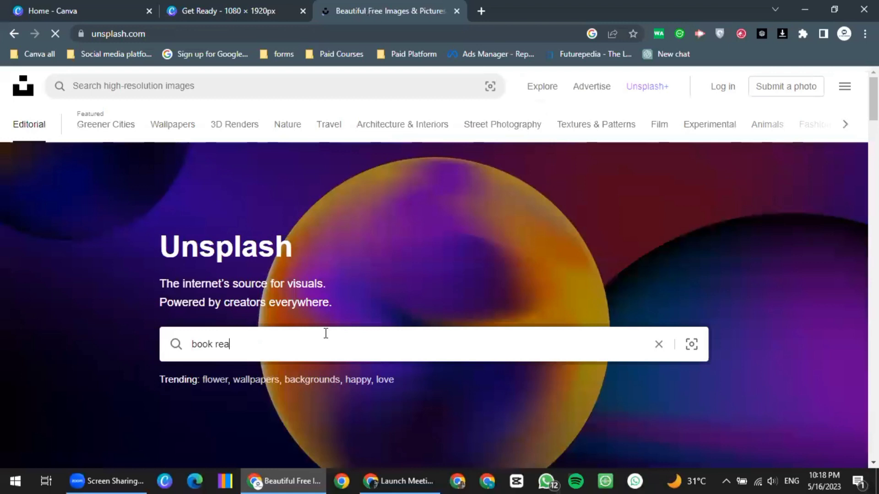
Search Unsplash for 'book reading' and scroll through the photo results
text(ding)
key(Return)
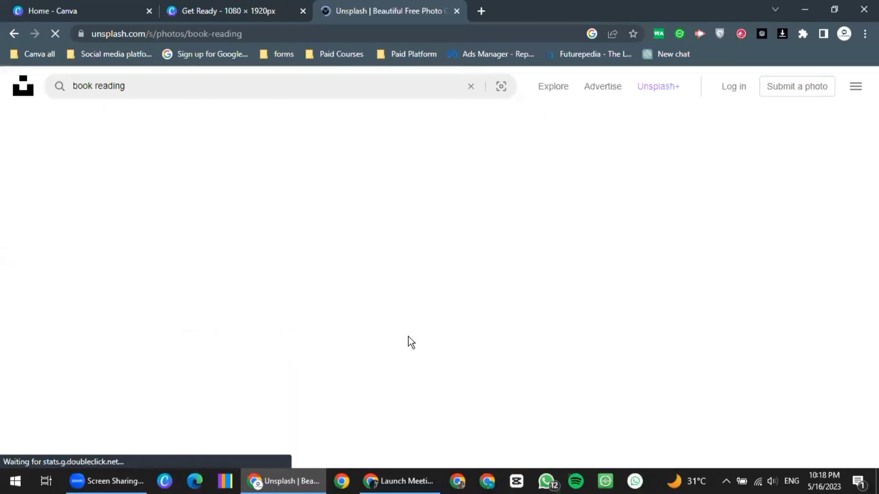
scroll(392, 338, down, 1)
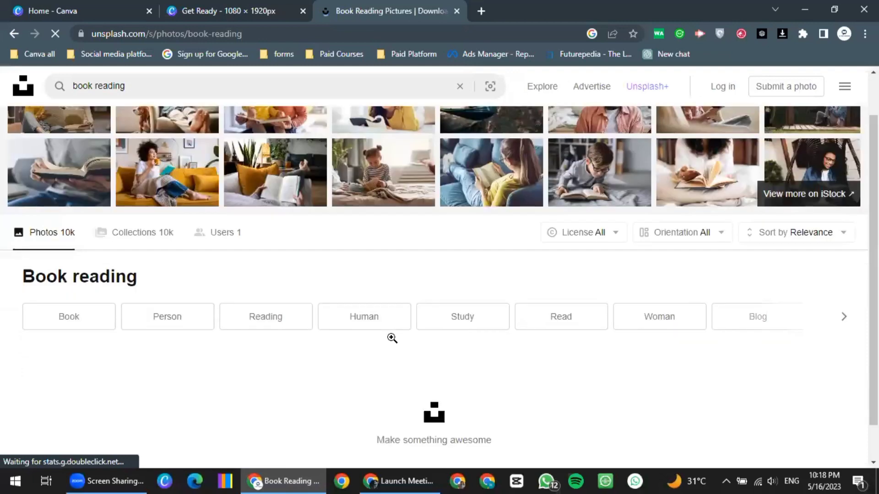
scroll(391, 337, down, 2)
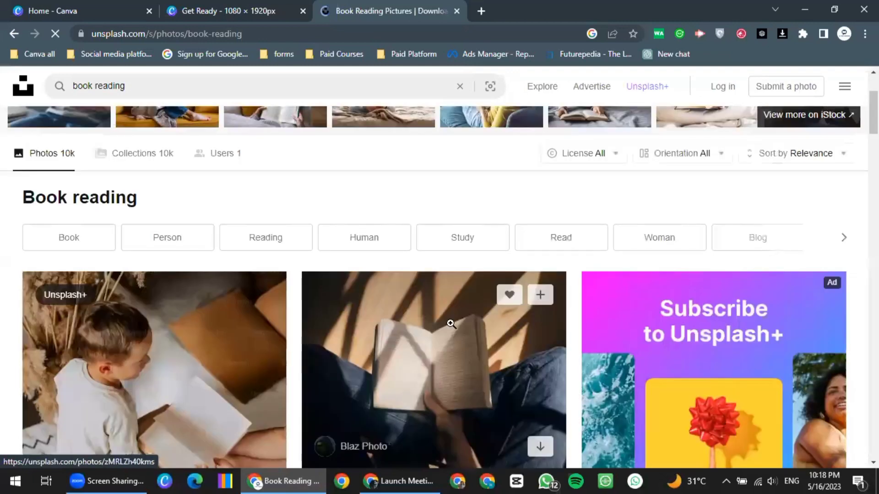
scroll(450, 326, down, 3)
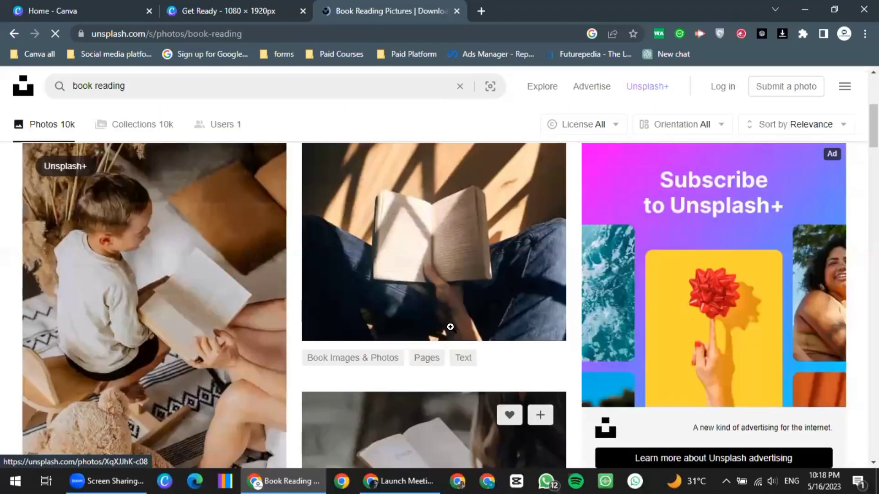
scroll(460, 329, down, 5)
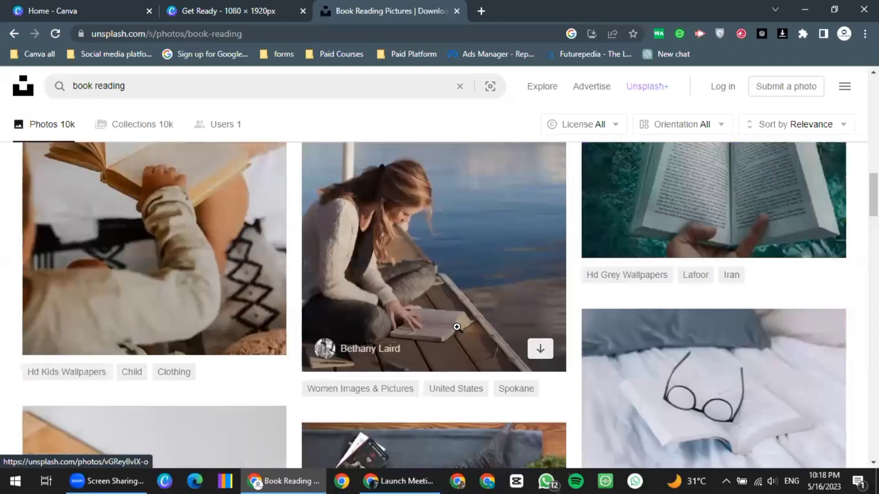
scroll(404, 308, down, 3)
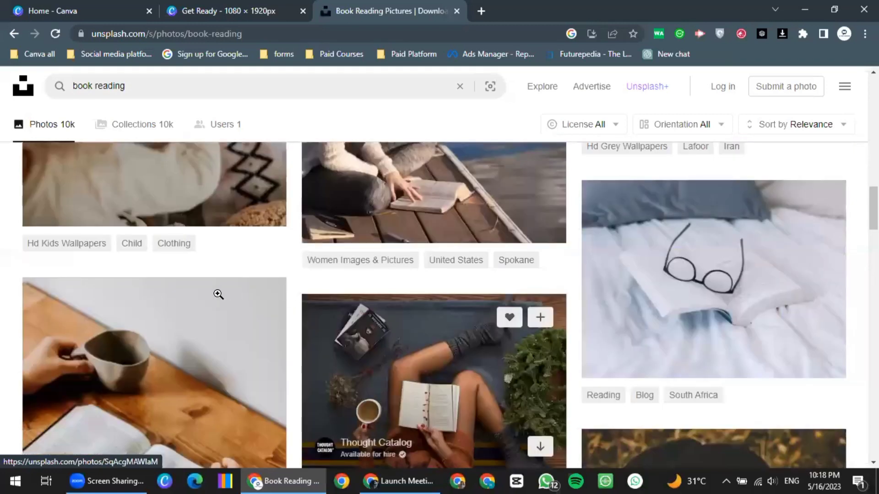
scroll(218, 295, down, 4)
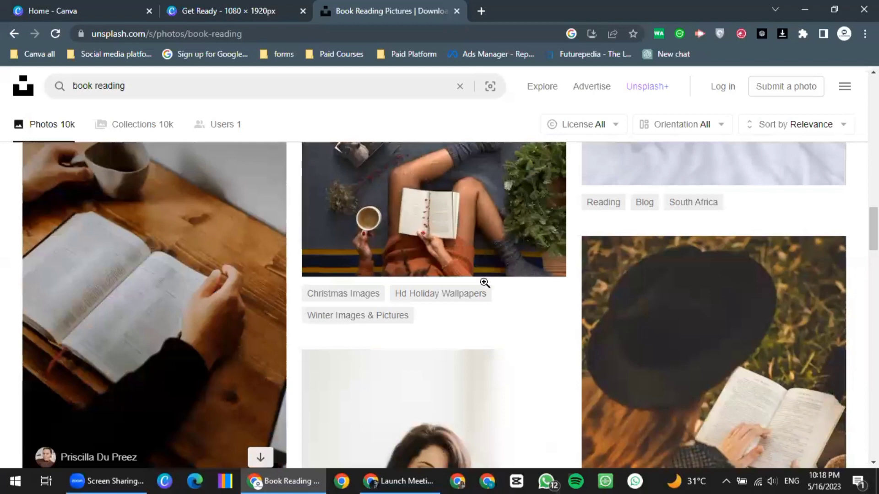
scroll(481, 292, down, 5)
scroll(522, 264, down, 2)
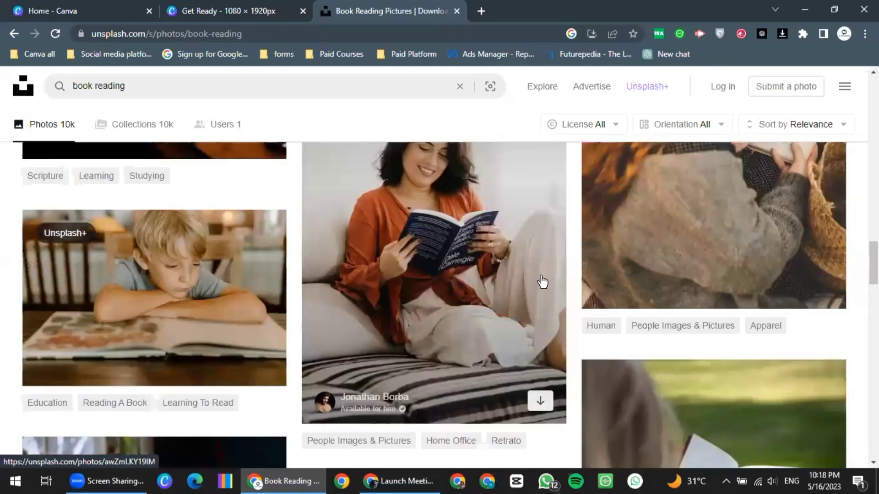
scroll(540, 279, down, 3)
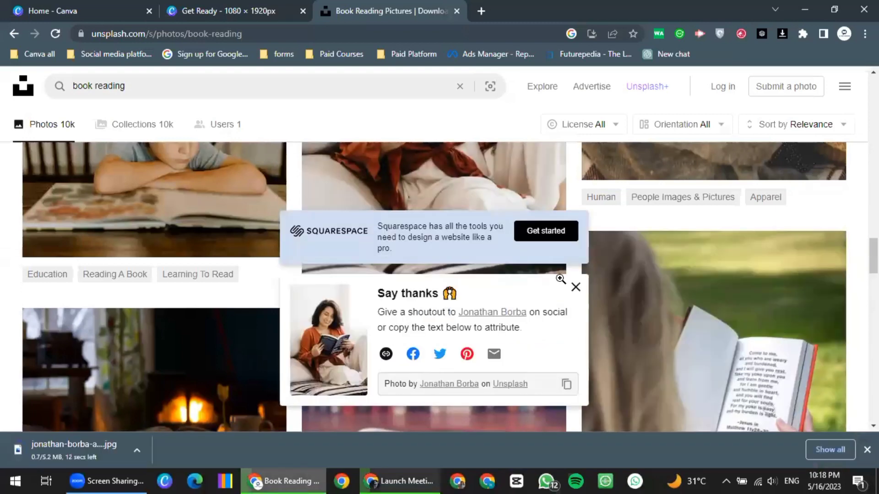
Dismiss the attribution popup and download the photo of hands holding coffee over a book
click(575, 287)
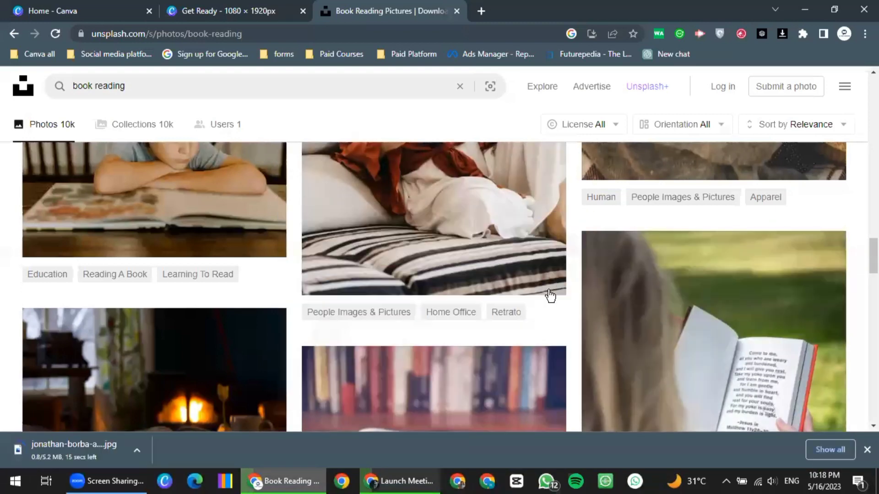
scroll(550, 296, down, 10)
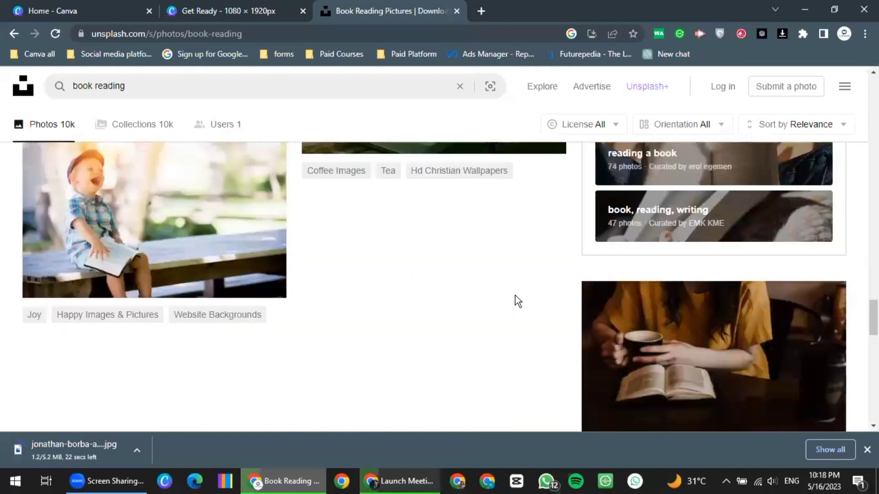
scroll(549, 288, down, 6)
scroll(741, 282, up, 2)
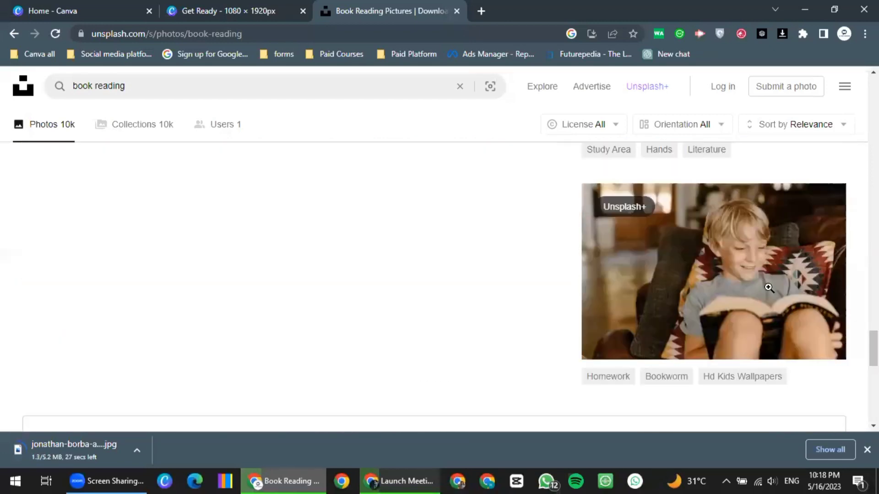
scroll(825, 309, up, 4)
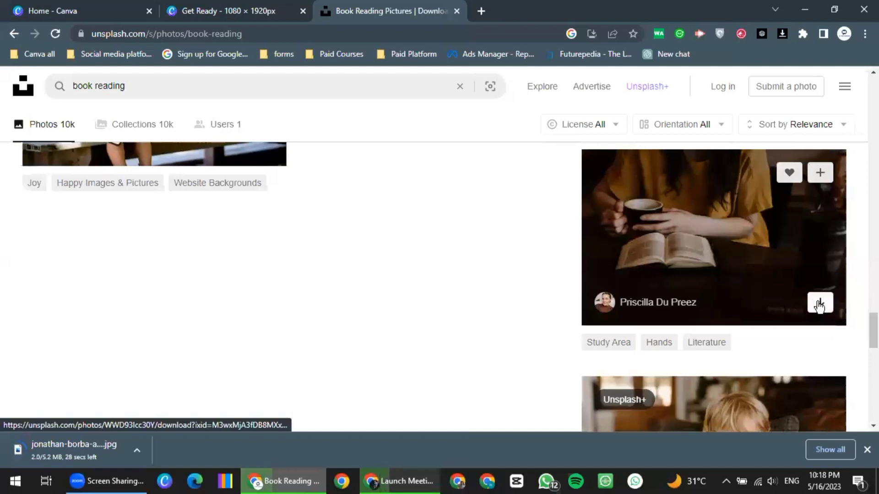
click(821, 306)
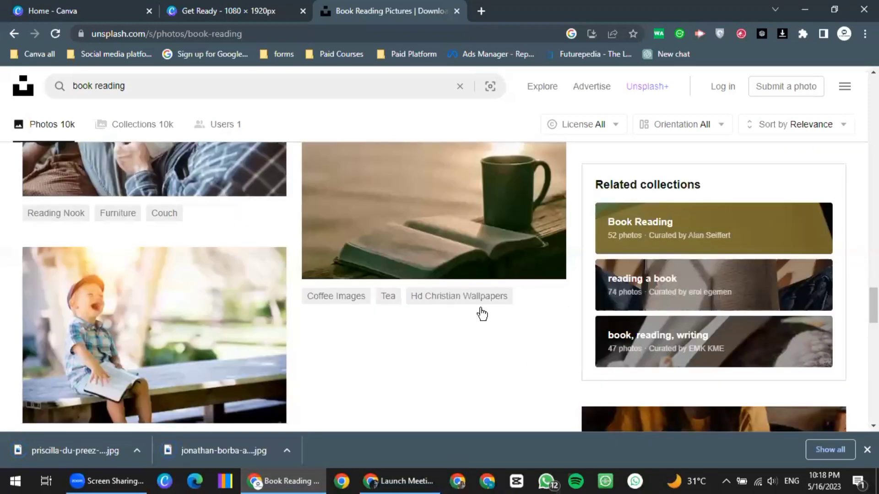
scroll(435, 297, up, 1)
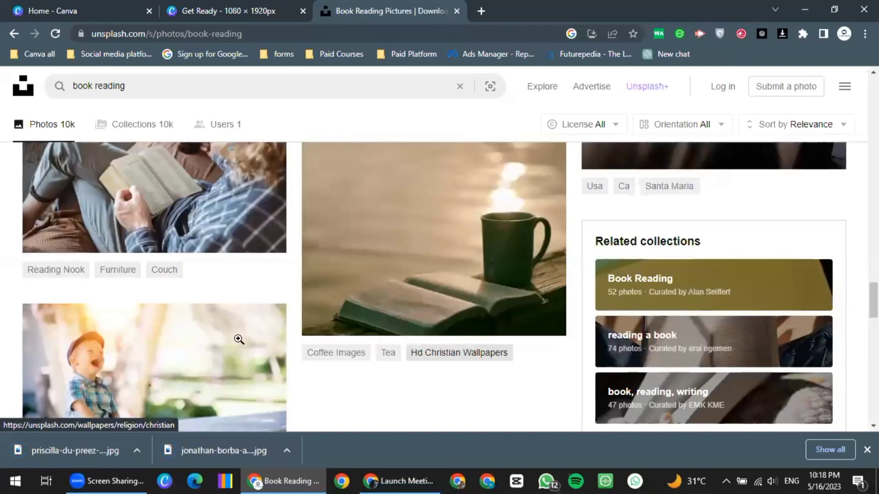
scroll(242, 352, up, 2)
mouse_move(261, 368)
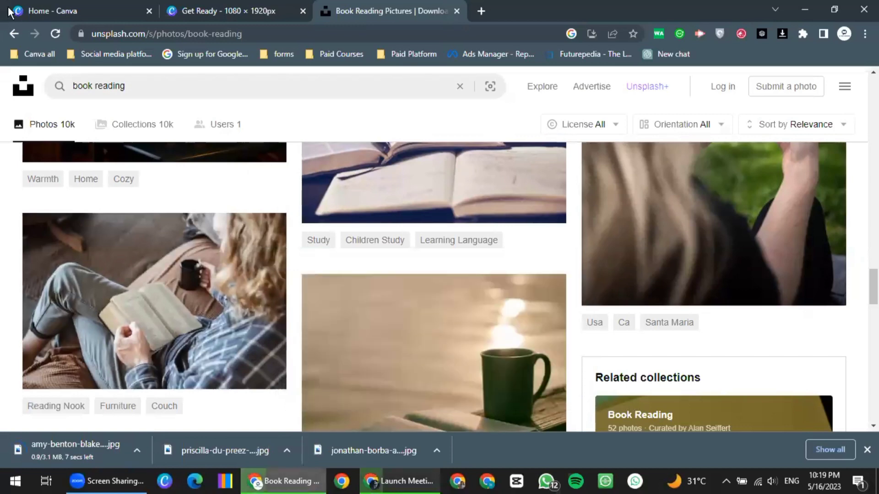
Switch past the Get Ready design to Canva Home and open the 'Start from a file' upload panel
key(ctrl+shift+Tab)
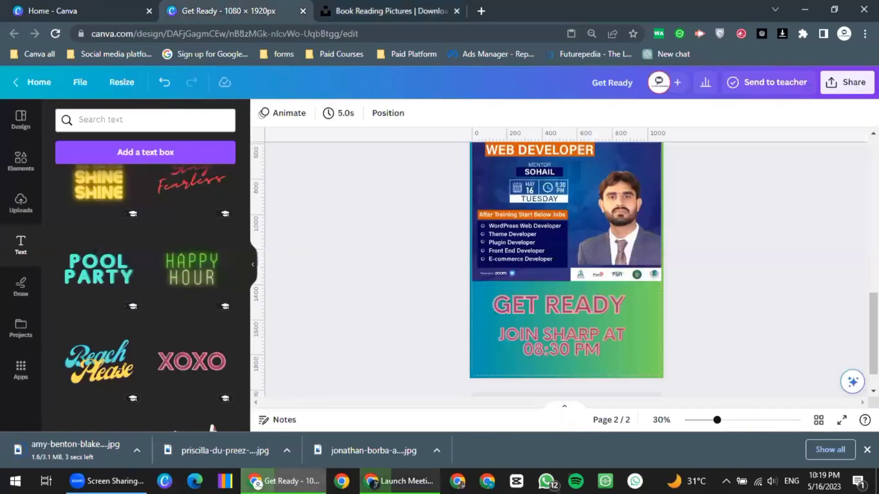
key(ctrl+shift+Tab)
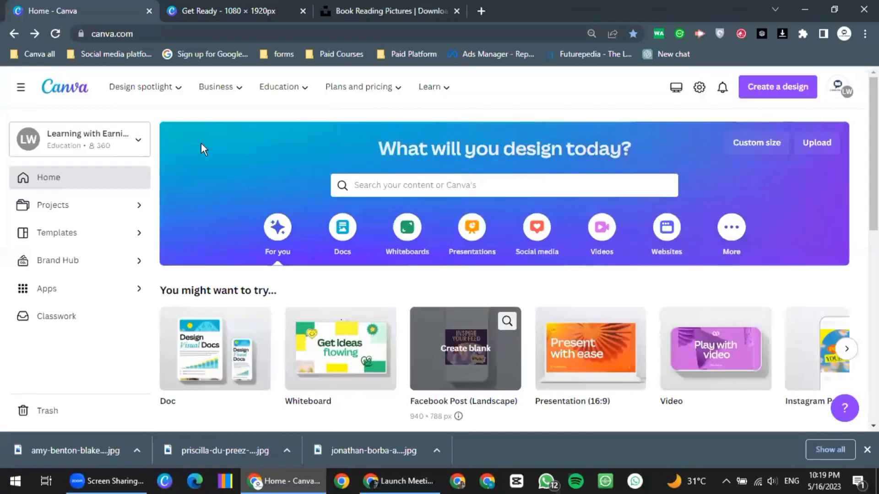
click(817, 144)
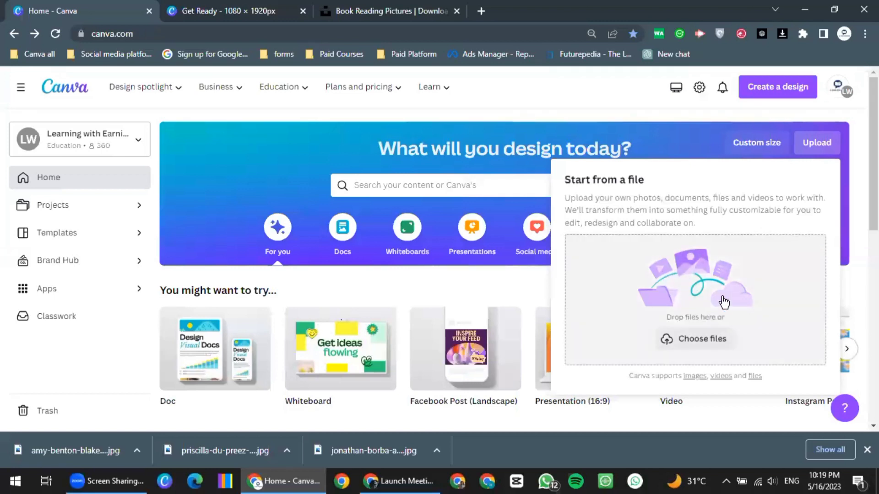
Upload the Downloads photo of the woman reading on a sofa (3648 × 5472 px)
click(867, 450)
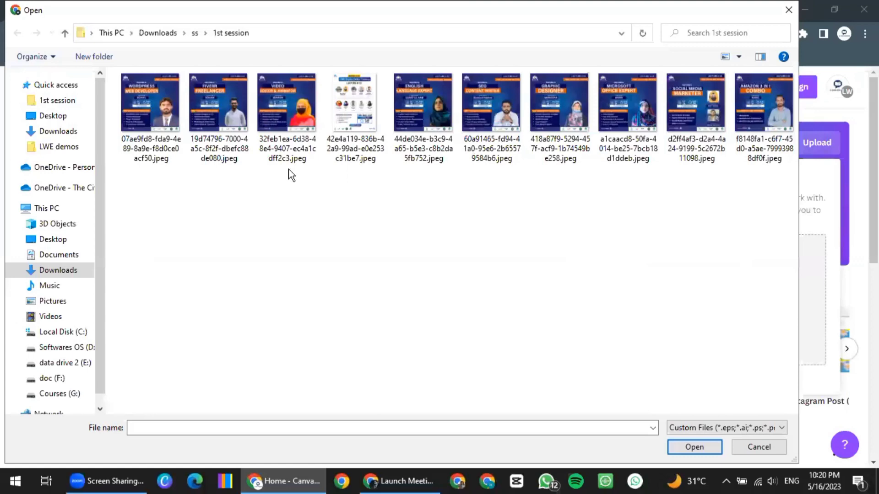
click(58, 131)
click(296, 121)
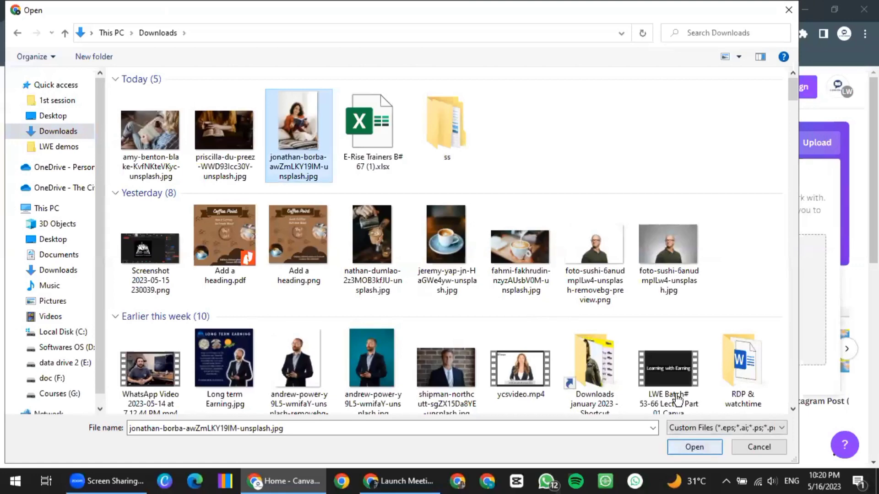
double_click(656, 366)
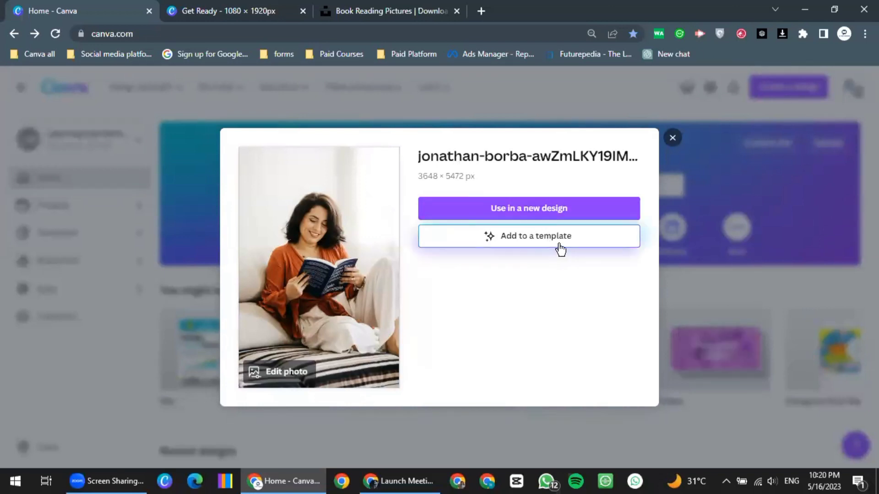
Add the uploaded reading photo to a template, opening All templates with its Try Magic Design section
click(531, 238)
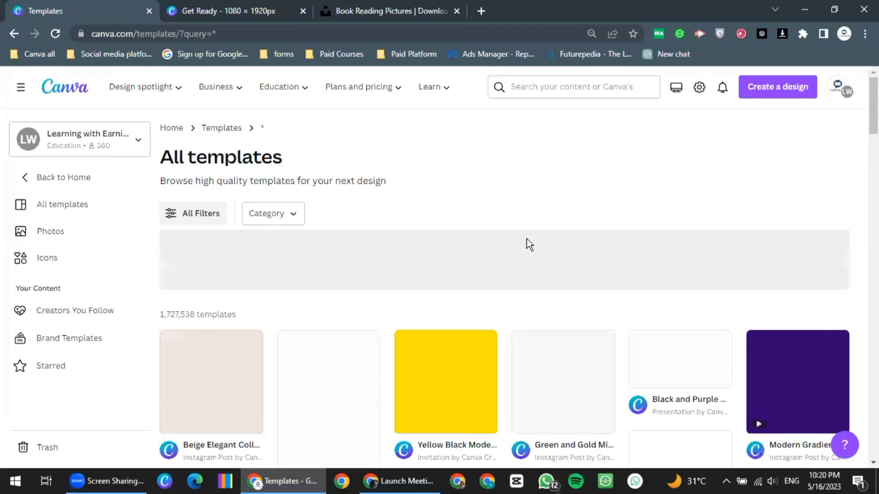
scroll(510, 265, down, 1)
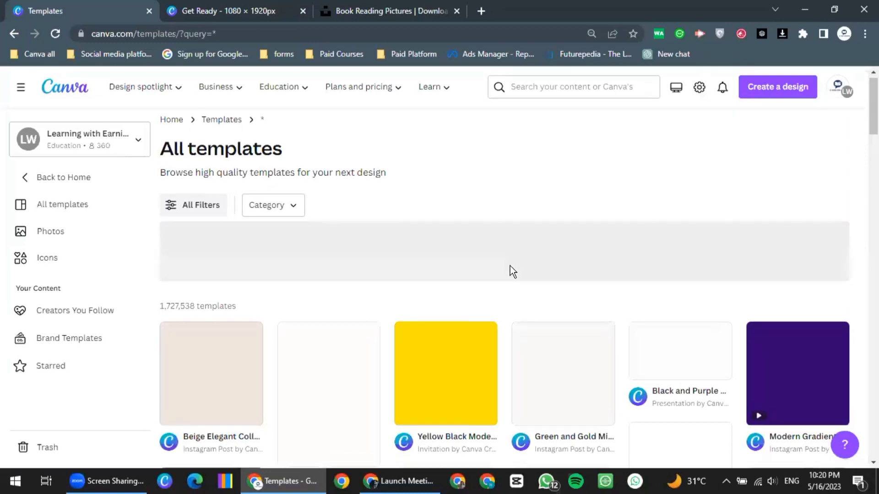
scroll(513, 271, down, 1)
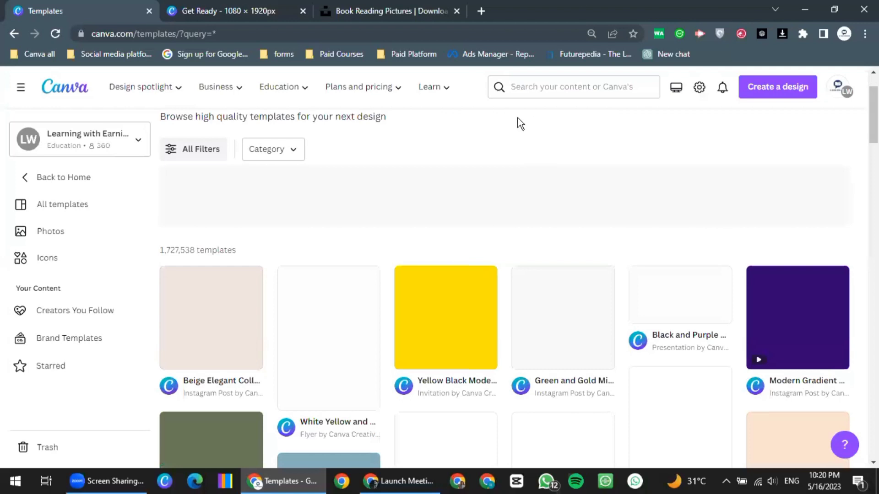
scroll(477, 150, up, 1)
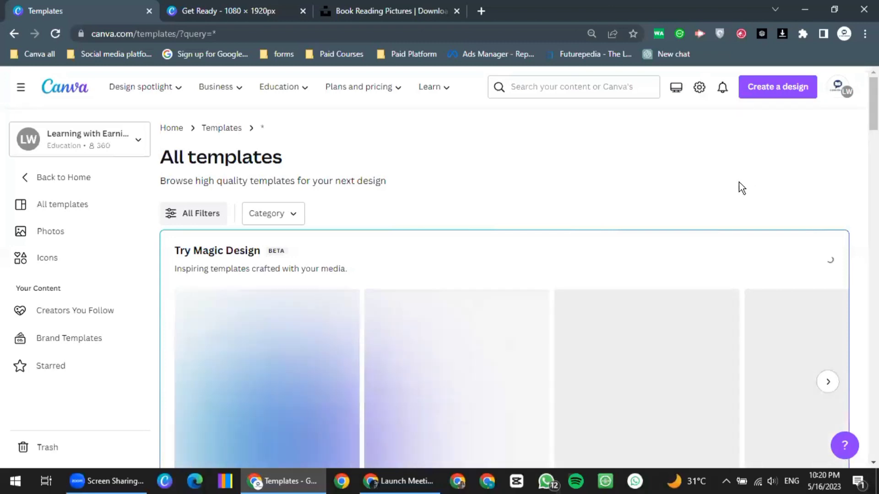
scroll(738, 183, down, 1)
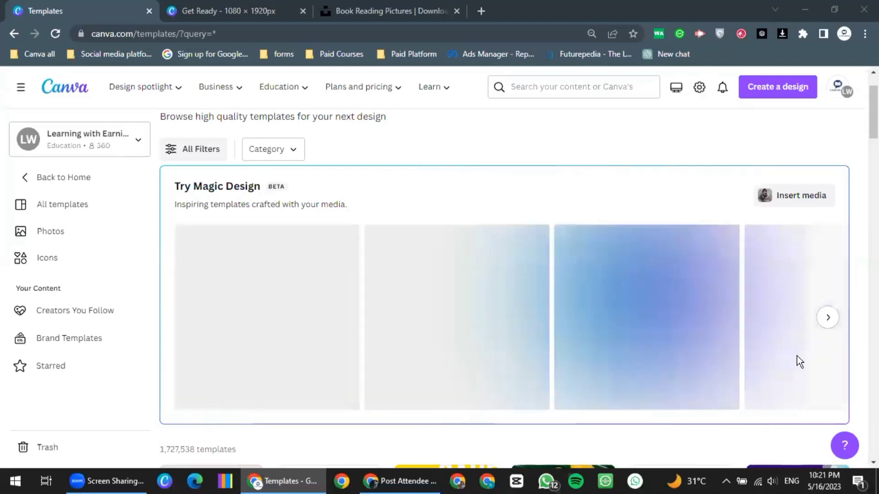
scroll(797, 356, down, 3)
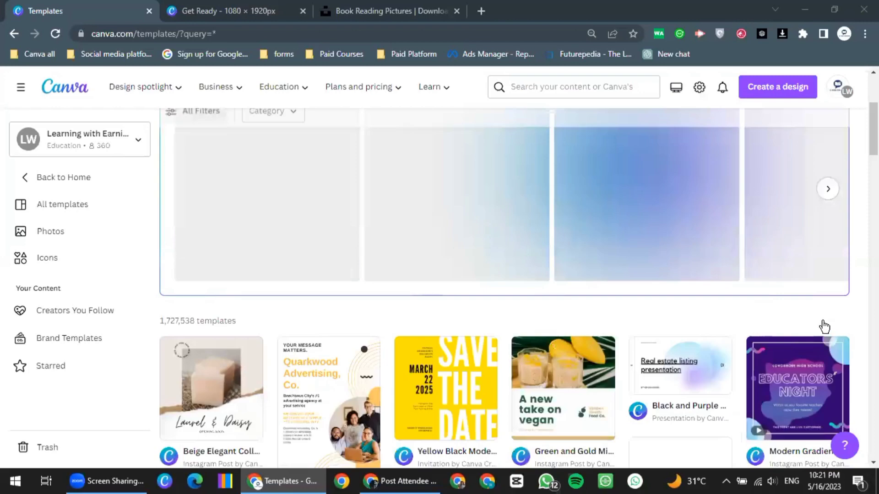
scroll(177, 331, up, 3)
scroll(177, 331, right, 3)
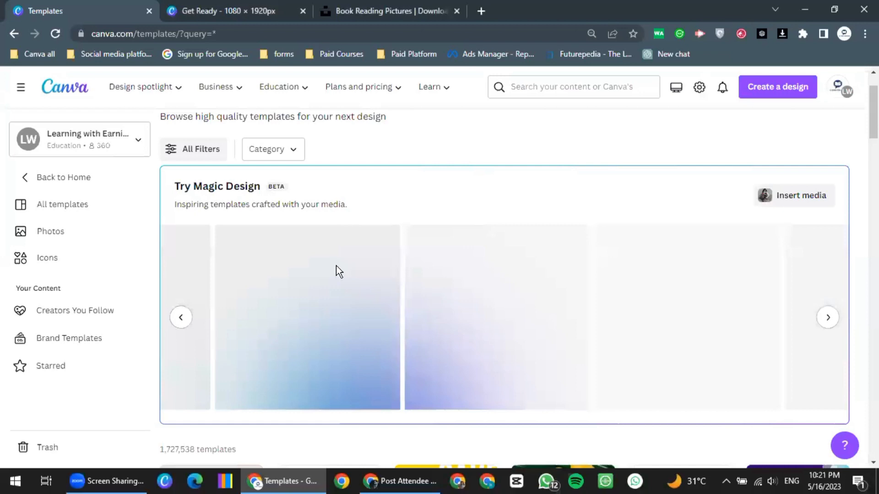
scroll(339, 272, down, 2)
scroll(336, 265, up, 2)
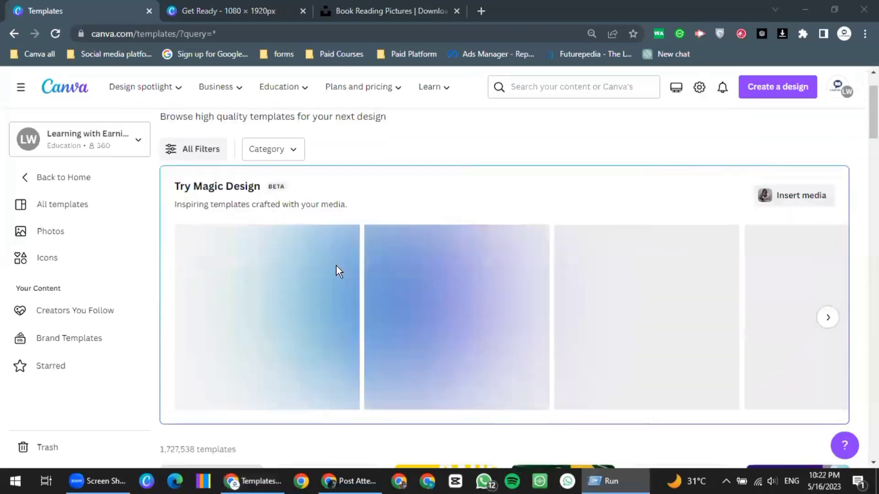
Run ipconfig /flushdns four times in Command Prompt, then close the console
text(ip)
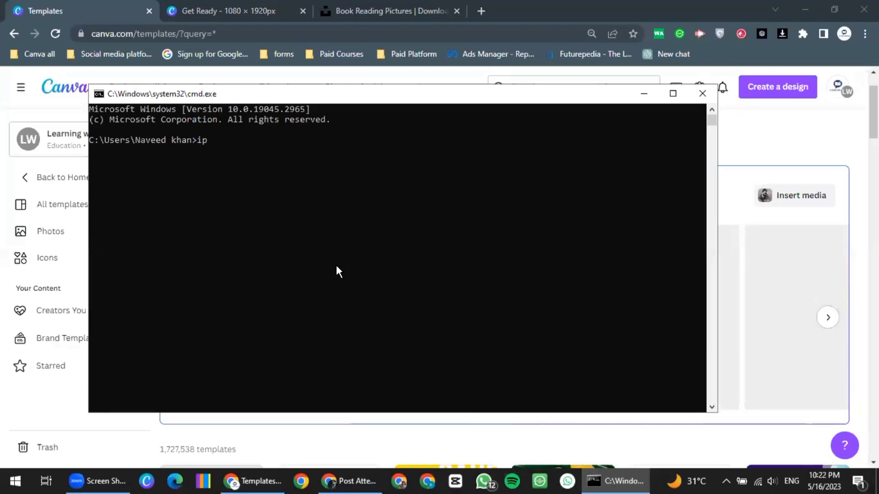
text(confi)
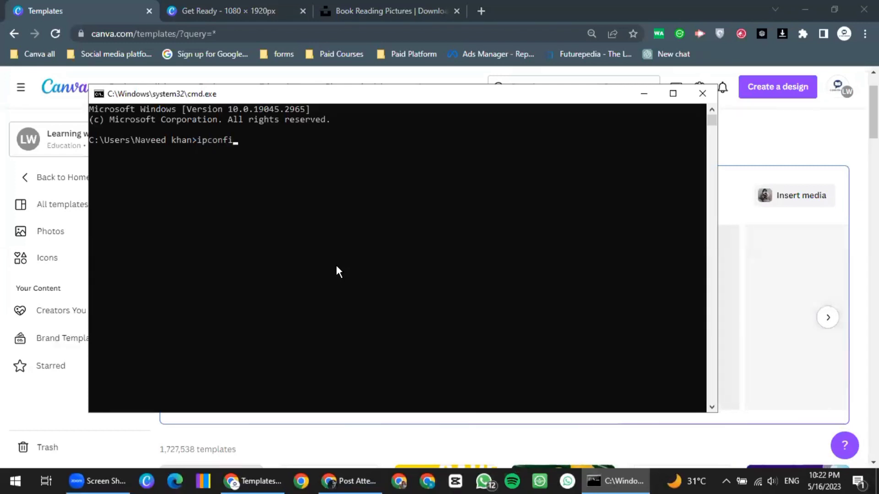
text(g )
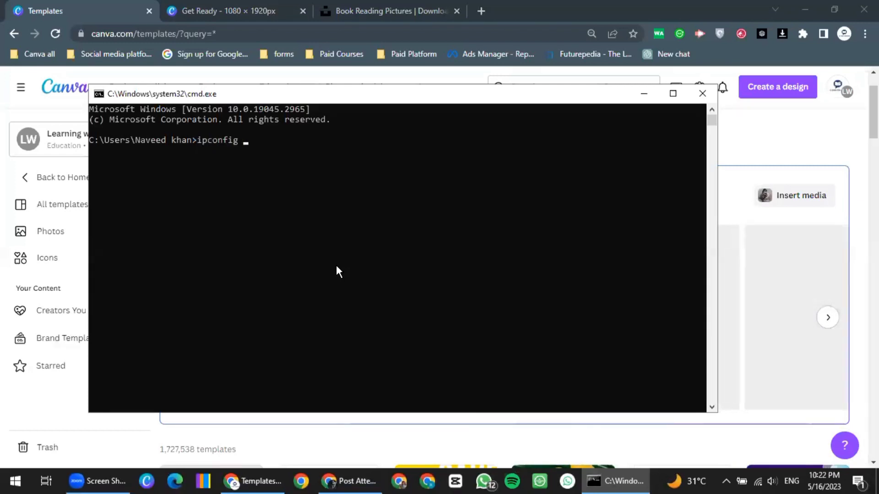
text(/fludhnd)
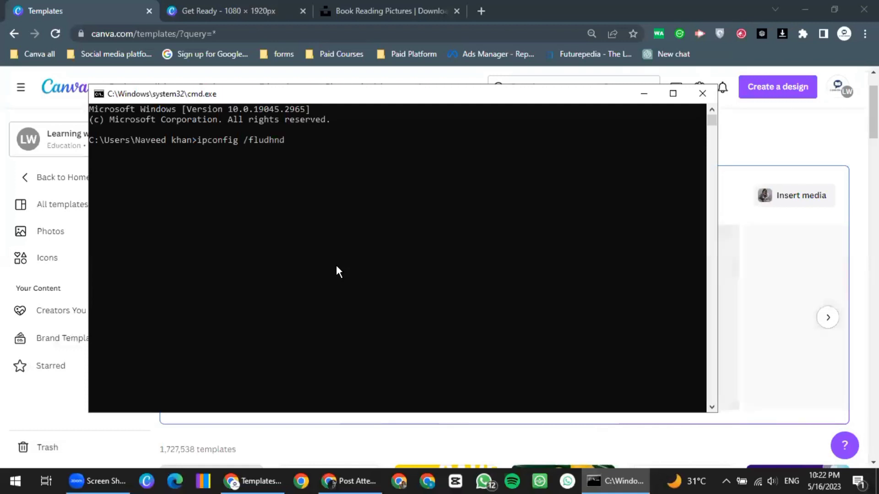
key(BackSpace)
key(BackSpace)
key(BackSpace)
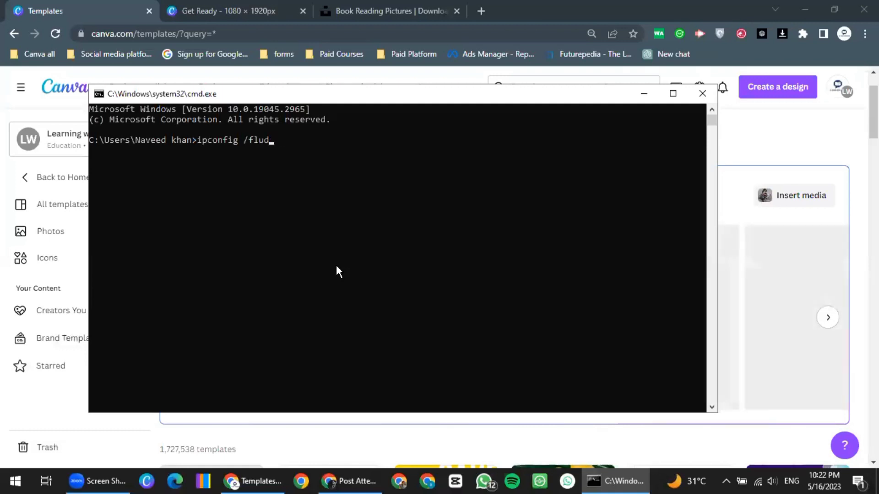
text(shdns)
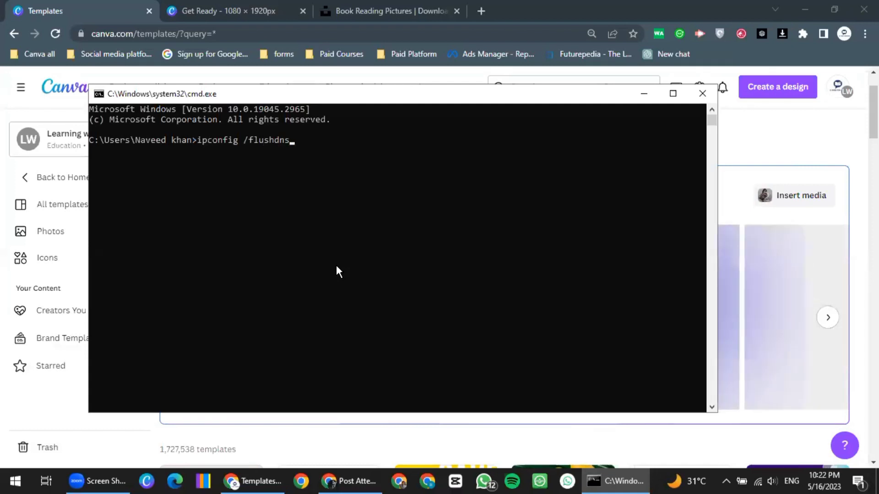
key(Return)
key(Up)
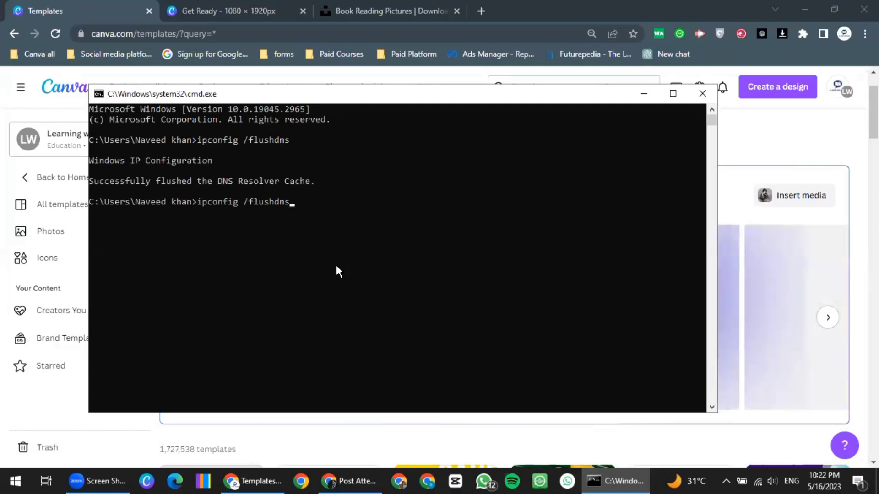
key(Return)
key(Up)
key(Return)
key(Up)
key(Return)
key(Up)
key(Return)
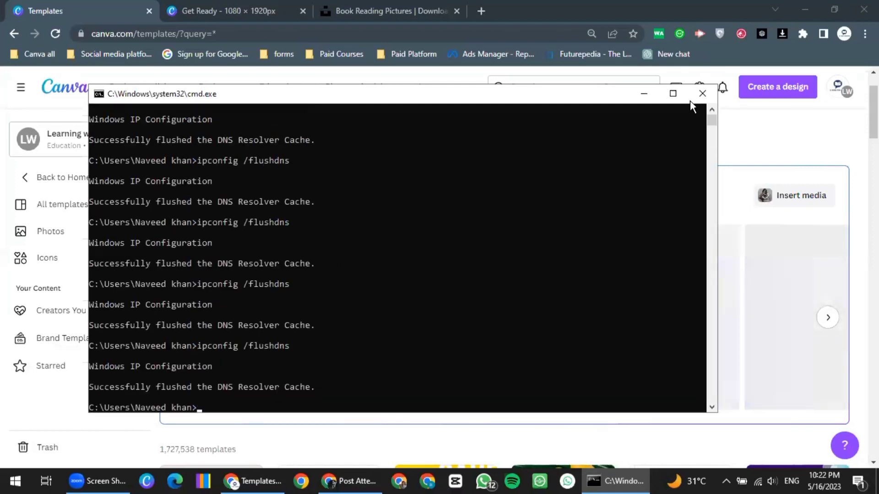
key(alt+F4)
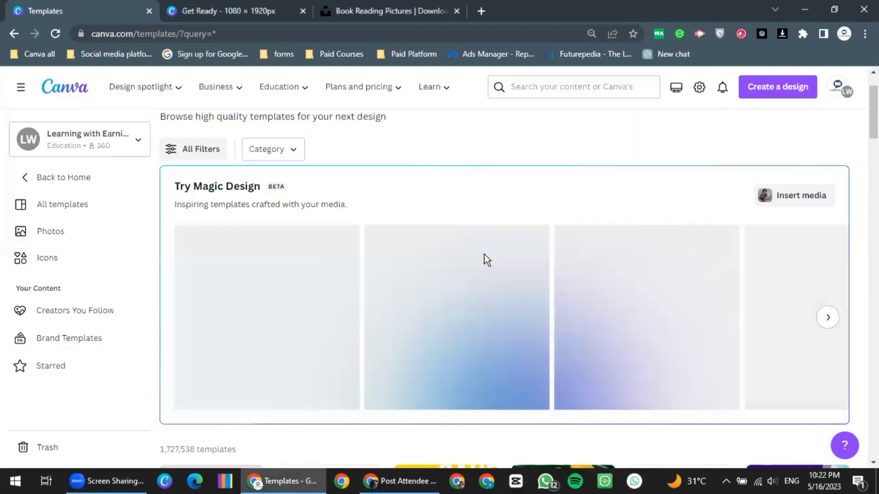
Scroll through the Magic Design suggestions, then minimize Canva and the other browser window to show the desktop
scroll(485, 259, down, 2)
scroll(595, 302, up, 3)
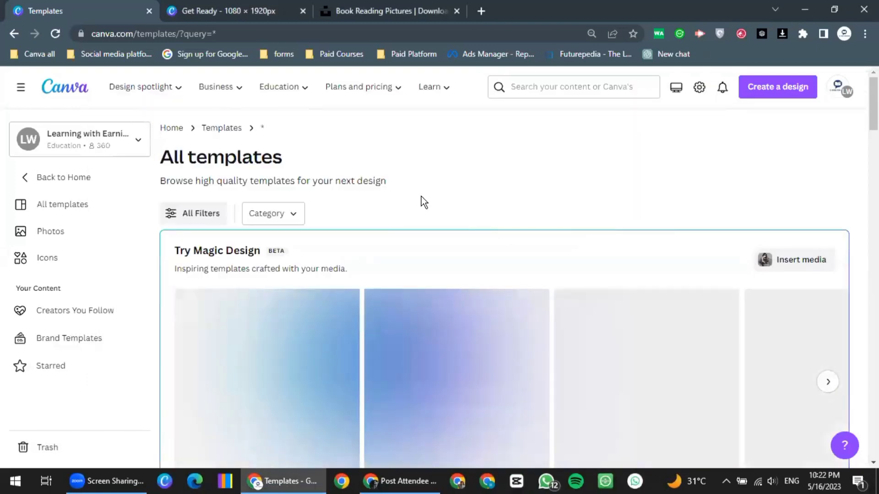
scroll(447, 235, down, 1)
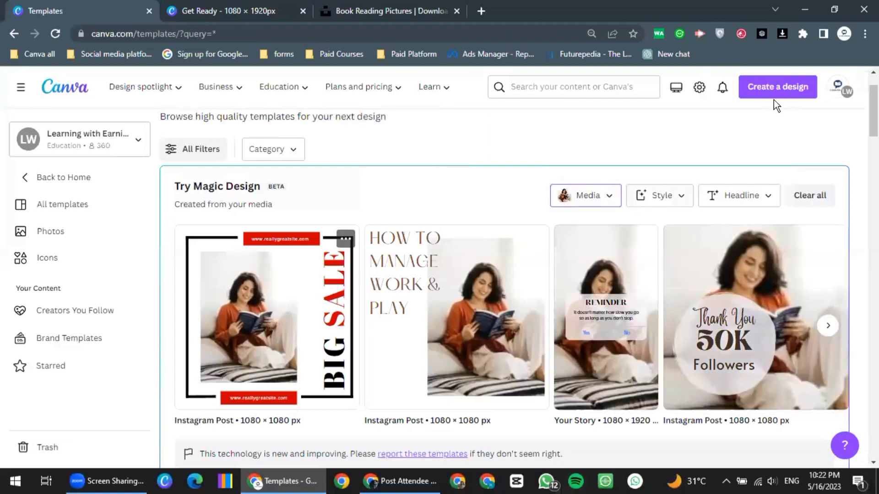
scroll(773, 100, down, 1)
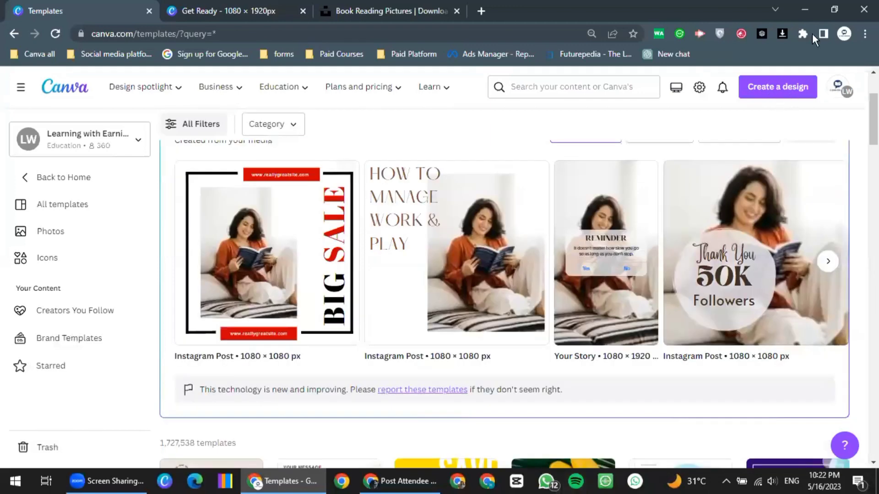
click(806, 8)
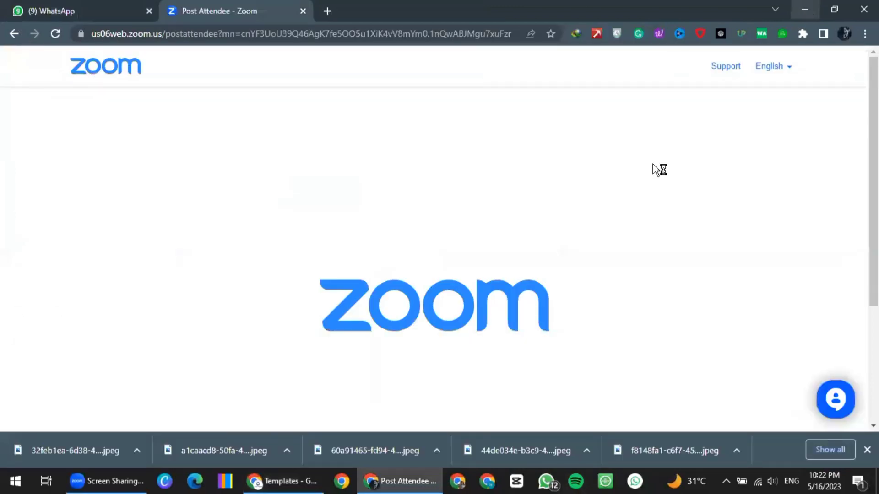
key(super+d)
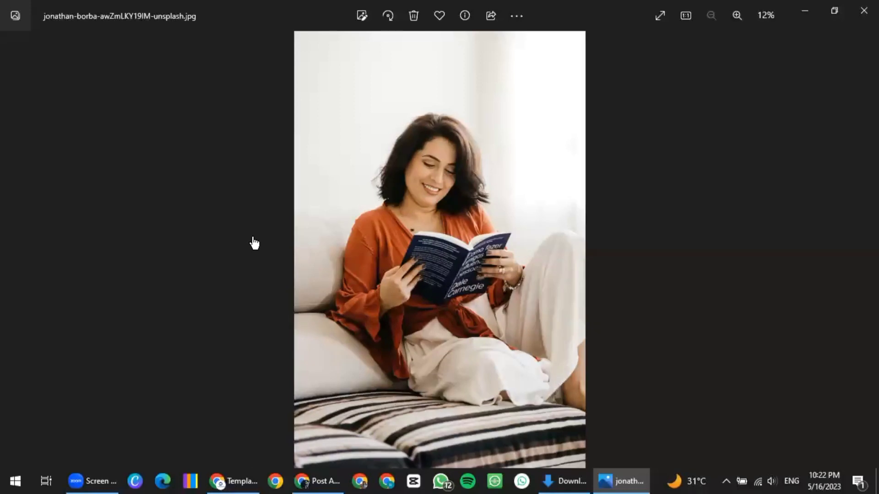
Return from Photos to the Canva templates page with four Magic Design suggestions
key(alt+Tab)
scroll(190, 213, up, 2)
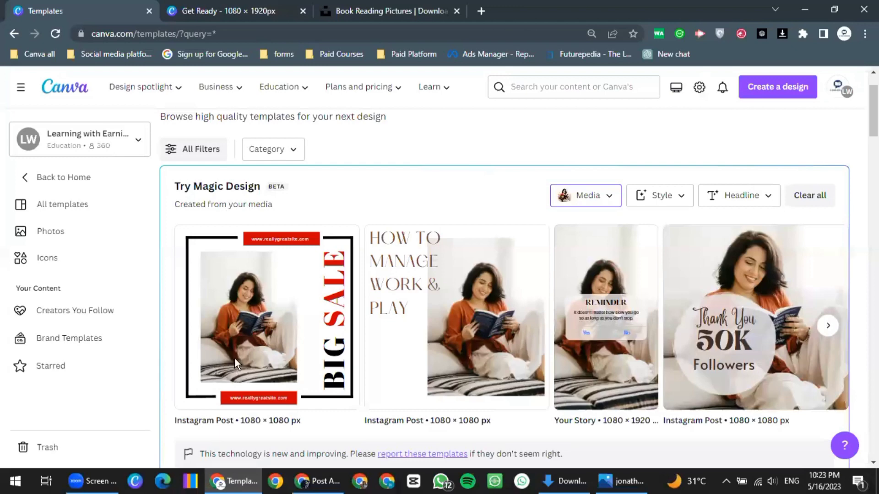
scroll(234, 358, down, 2)
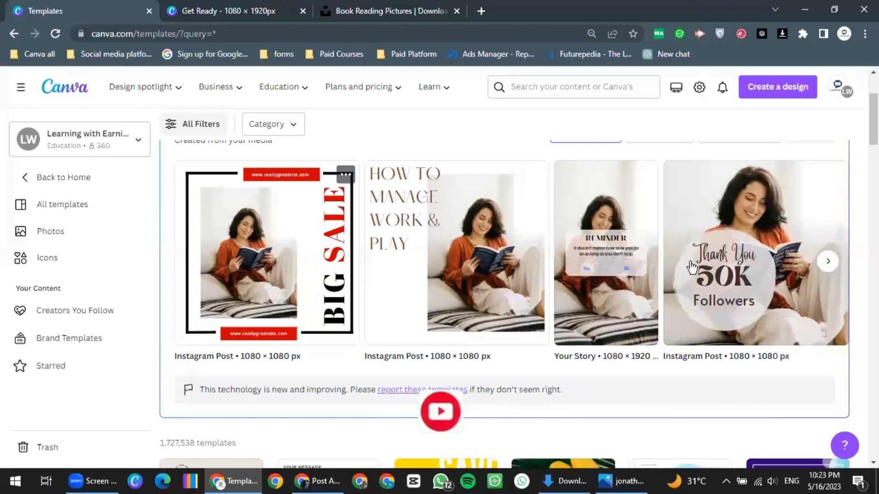
click(668, 275)
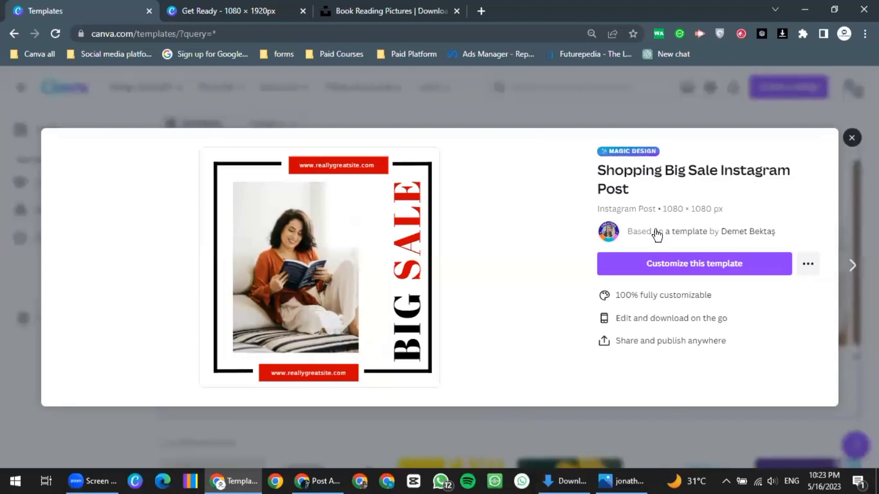
key(Escape)
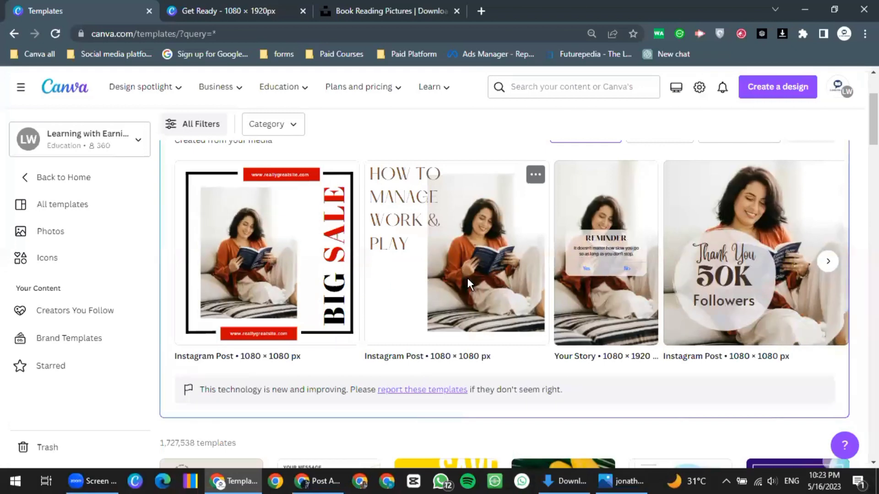
key(Return)
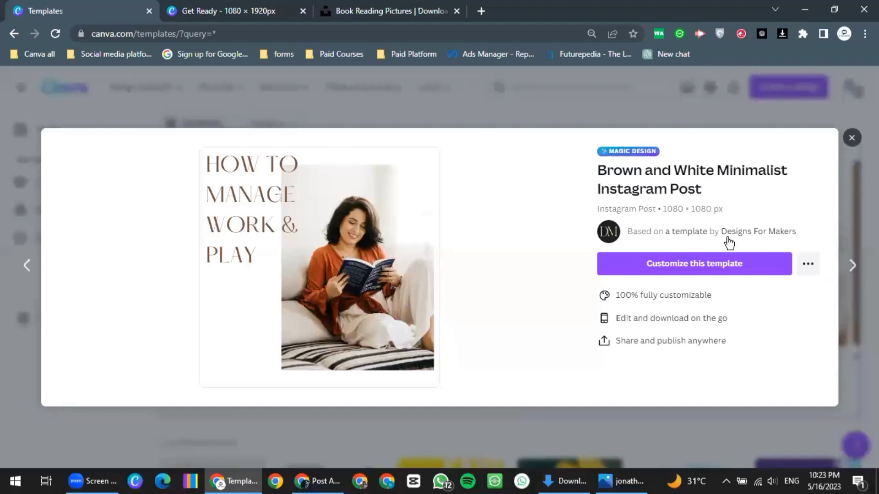
key(Escape)
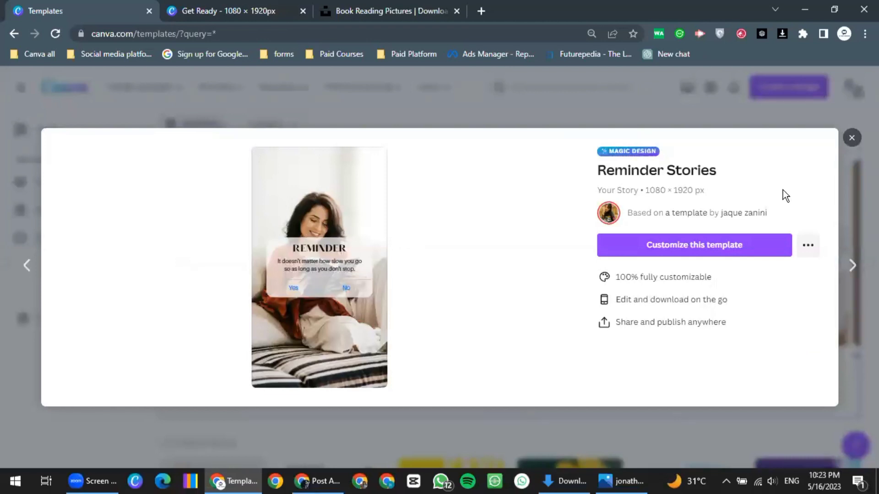
click(851, 137)
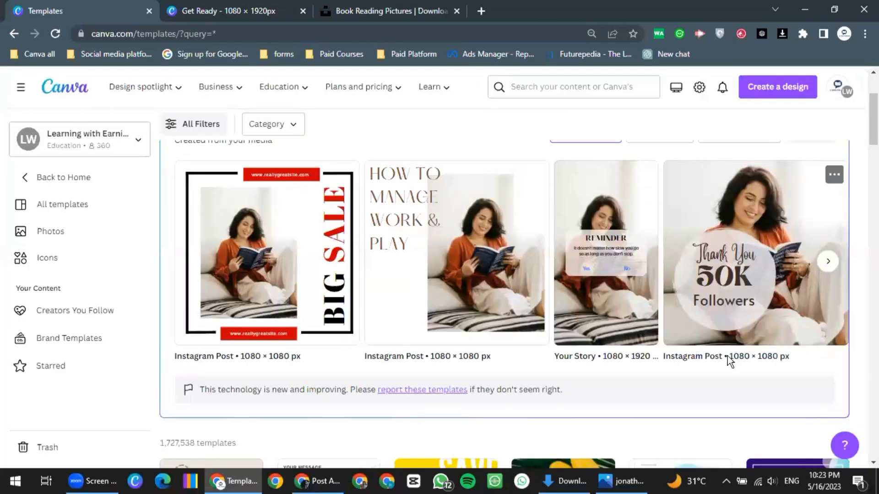
Advance the Magic Design carousel and preview the Client Testimonial Facebook Post template
click(831, 271)
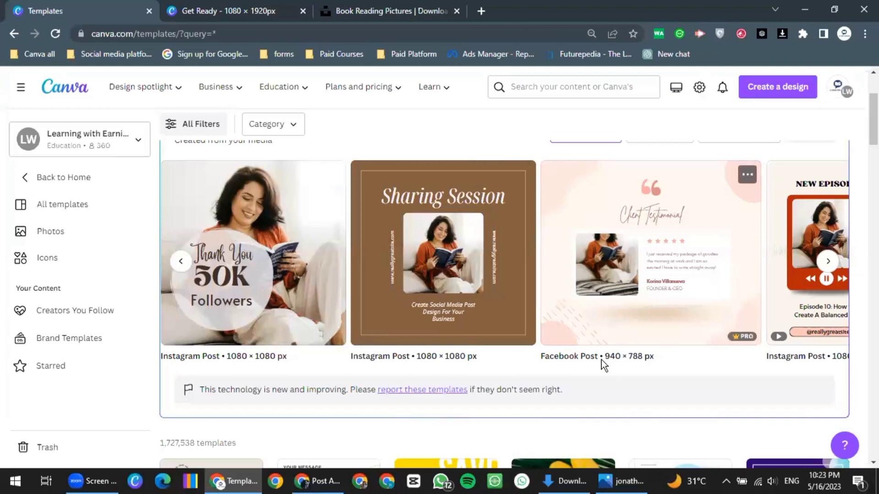
click(671, 264)
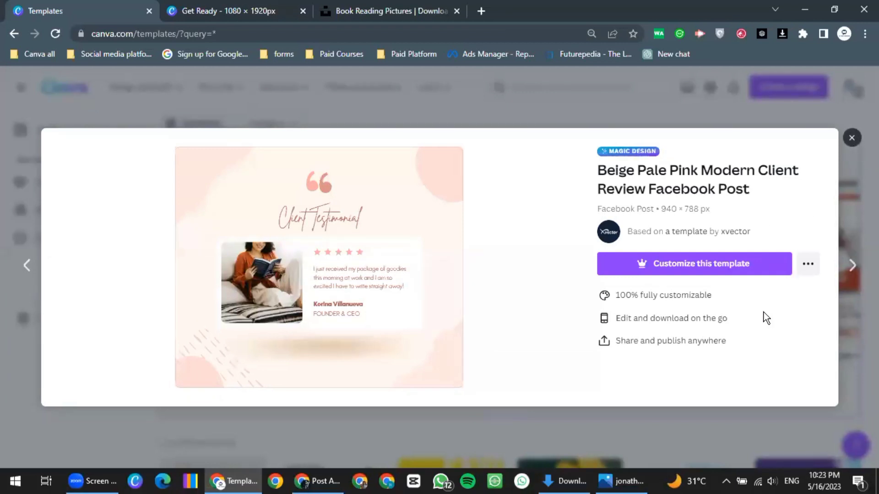
key(Escape)
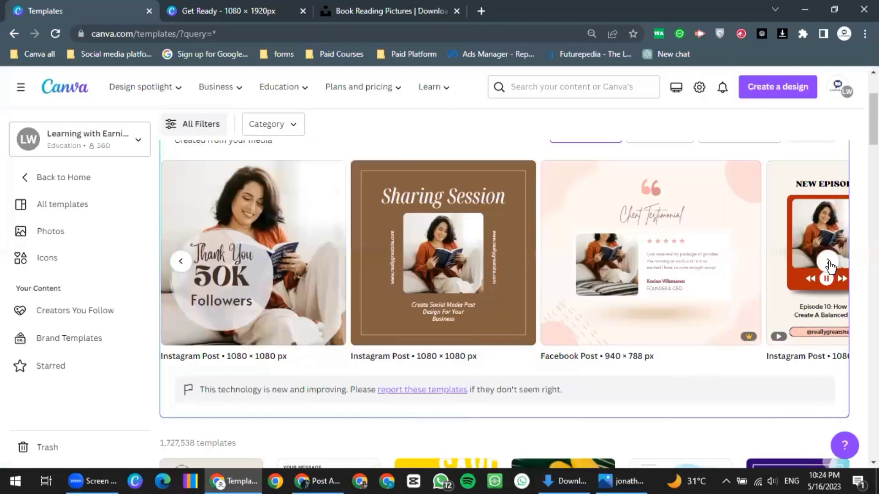
Preview the Red Modern New Episode Podcast template, then scroll back to the top
click(828, 264)
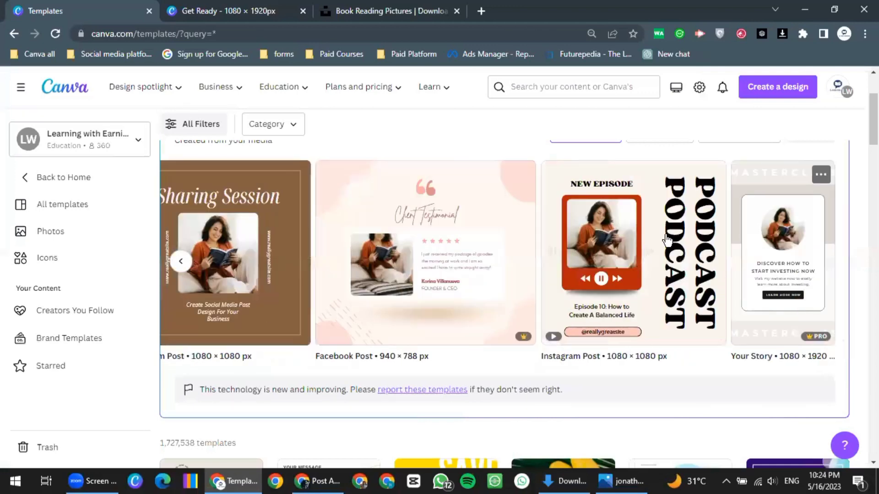
click(527, 291)
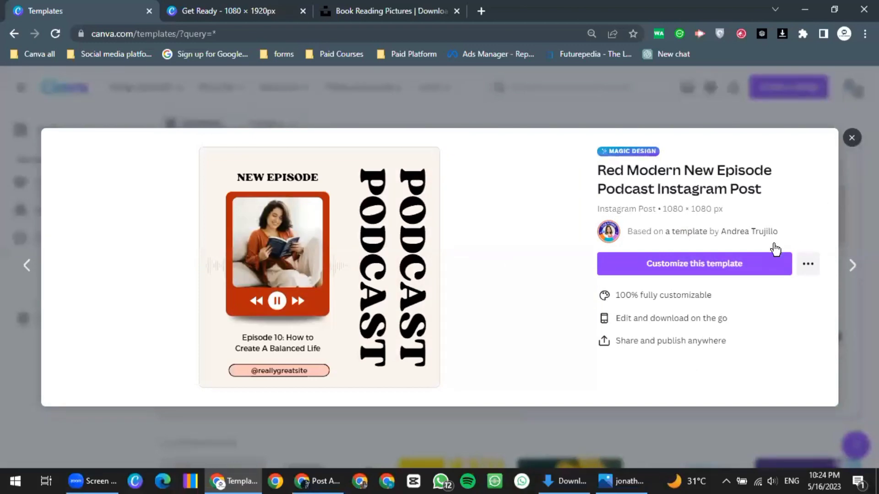
click(847, 267)
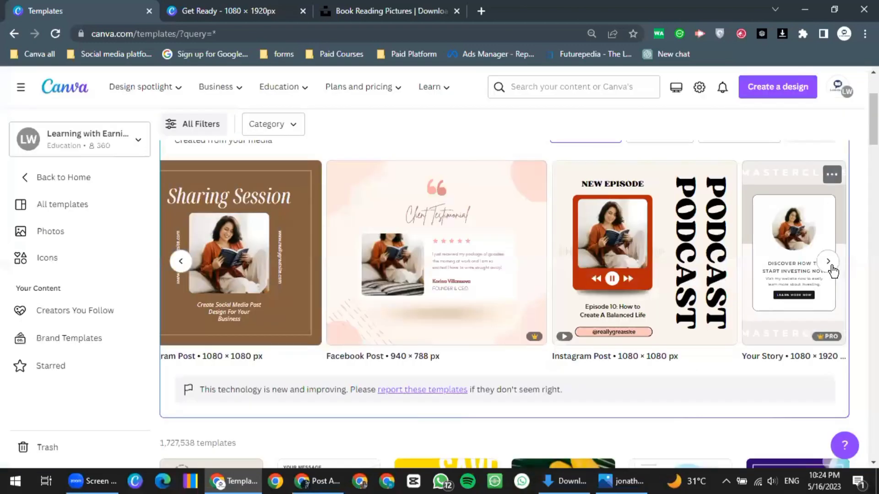
scroll(769, 259, right, 1)
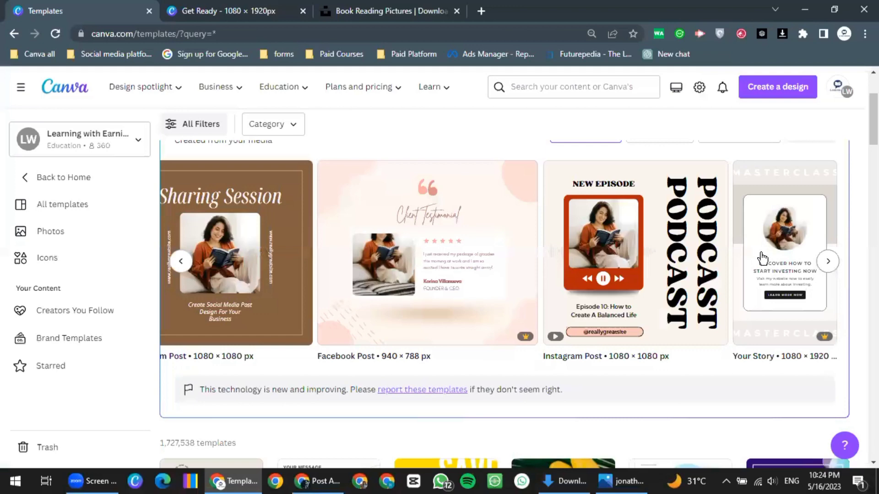
scroll(762, 256, up, 2)
scroll(384, 219, up, 1)
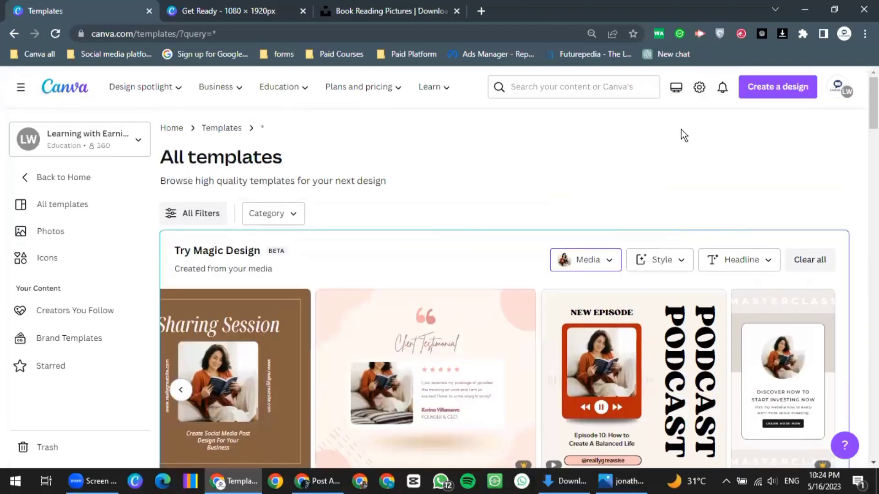
From Canva Home, pick the coffee-and-book photo in Downloads for upload
key(alt+Left)
click(816, 146)
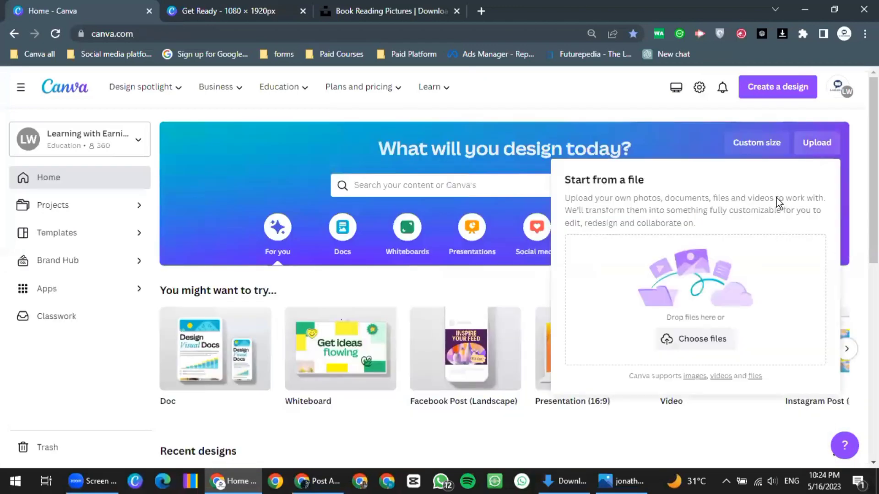
click(704, 340)
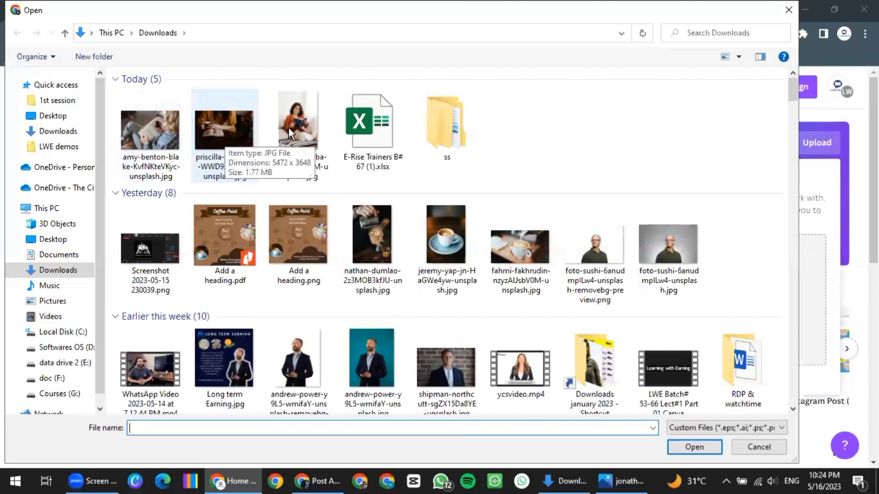
click(217, 135)
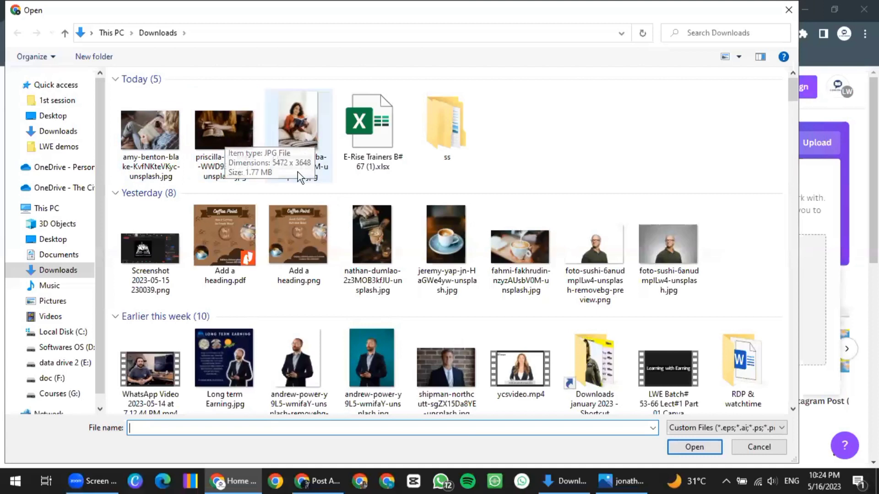
click(680, 438)
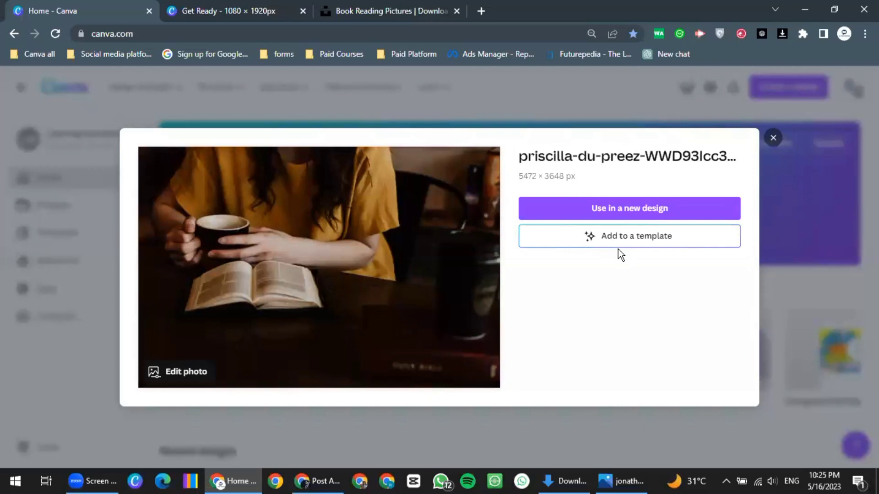
Add the coffee-and-book photo to a template and scroll to its Magic Design results like Don't Miss a Thing
click(616, 239)
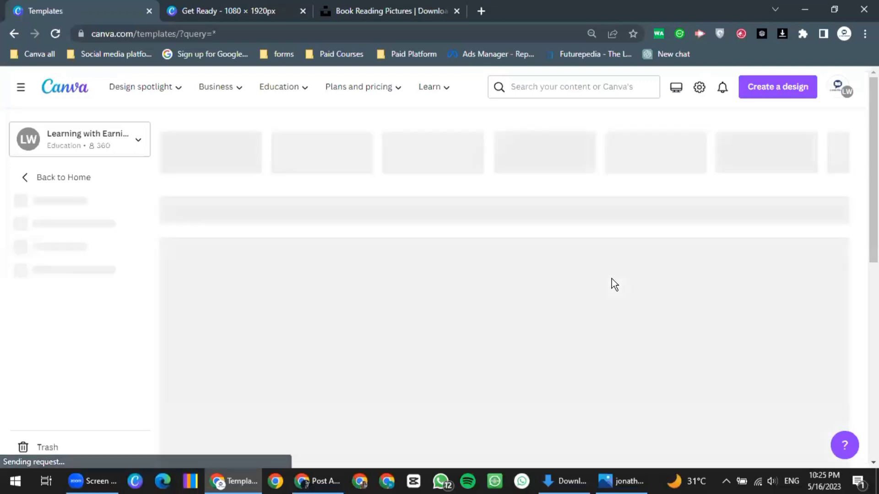
scroll(615, 282, down, 2)
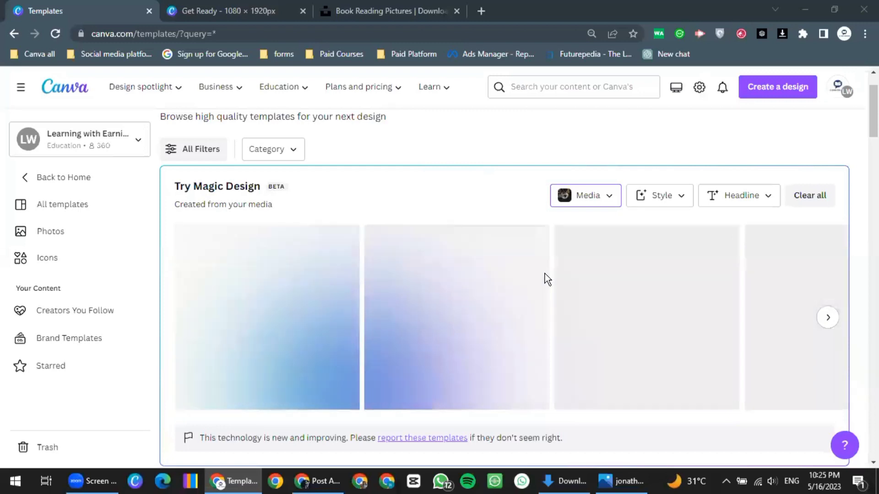
scroll(567, 273, down, 3)
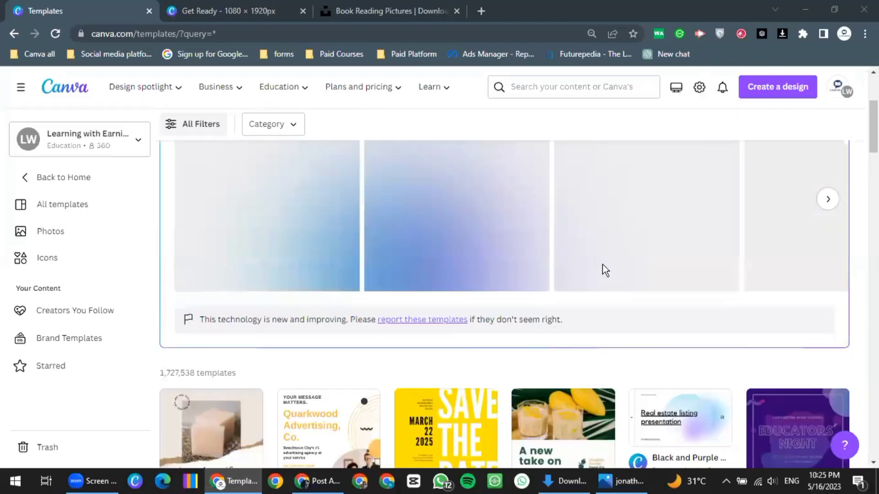
scroll(579, 278, up, 4)
scroll(579, 279, down, 2)
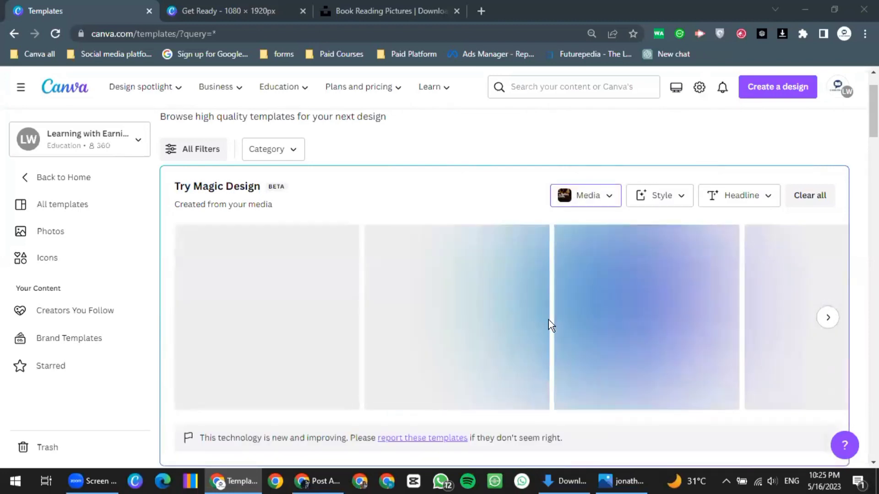
scroll(550, 321, down, 1)
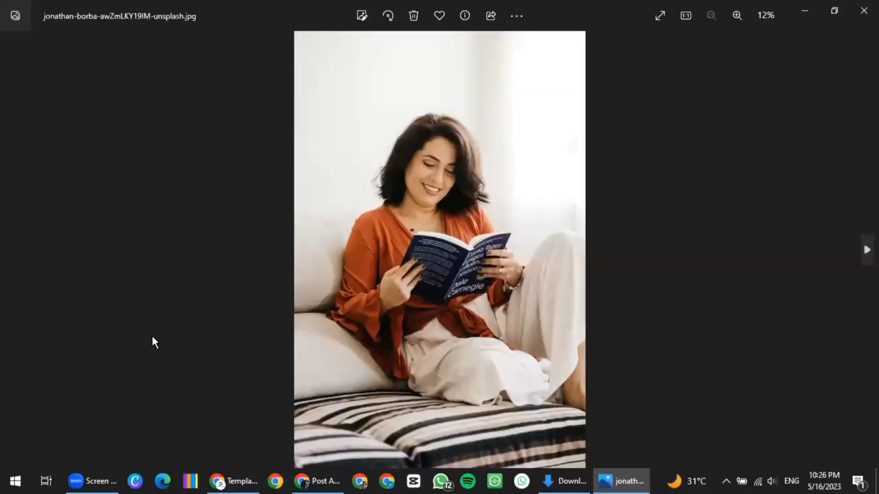
View the downloaded coffee-and-book photo in Windows Photos, then return to Canva's generated templates
click(619, 483)
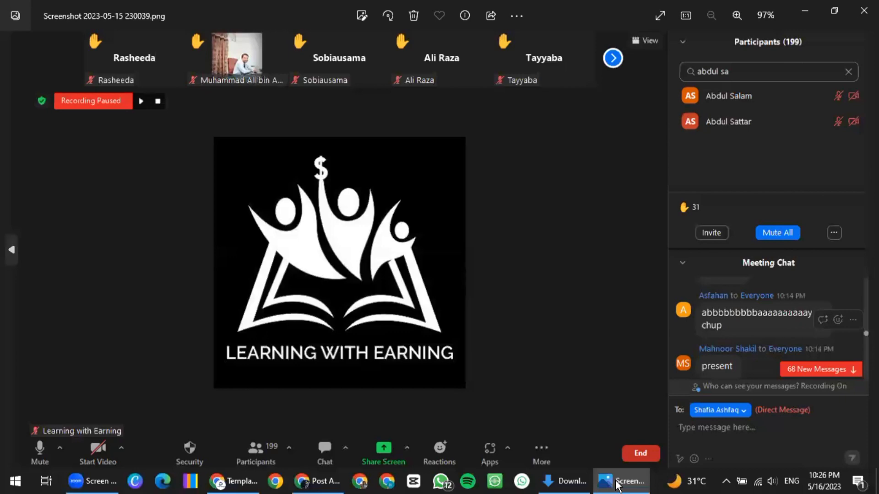
click(619, 484)
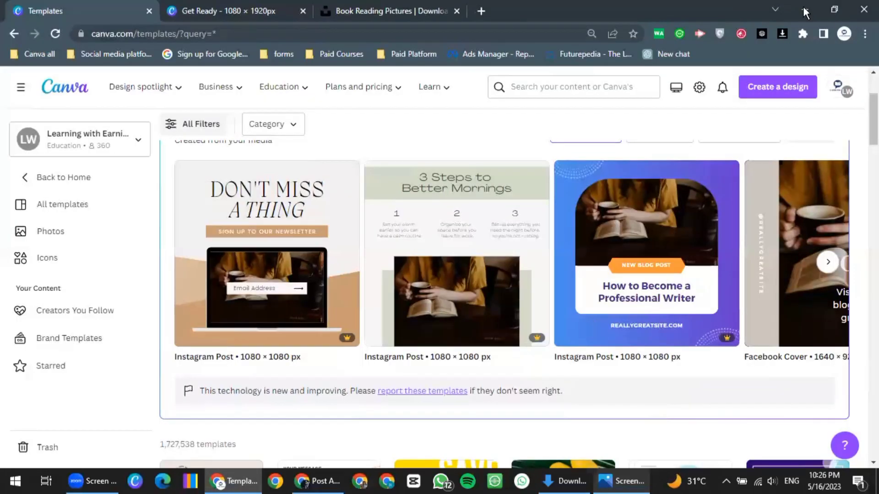
scroll(251, 182, down, 1)
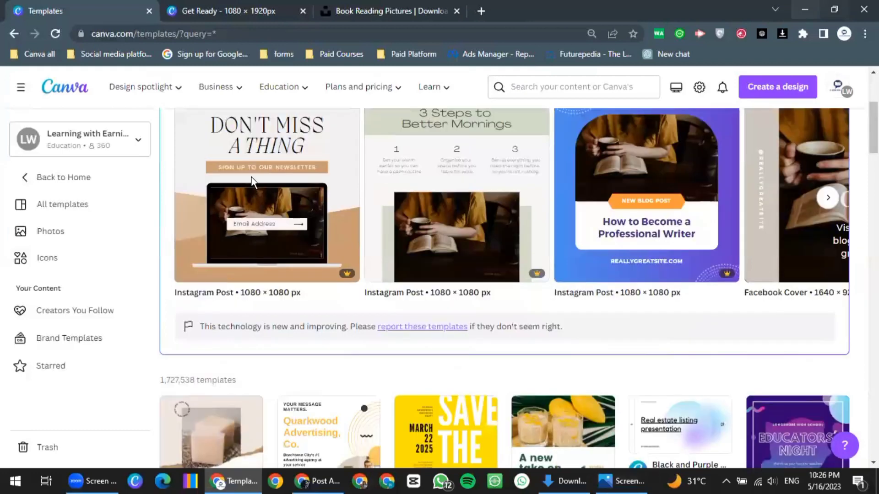
key(alt+Tab)
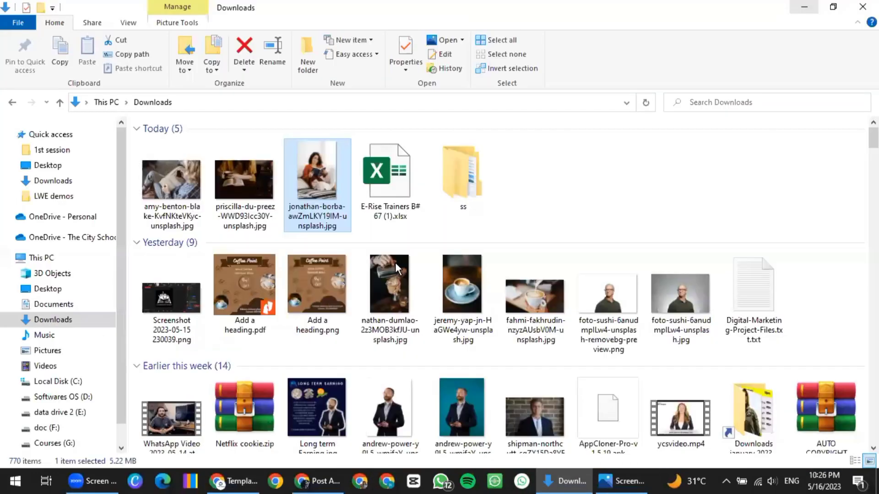
key(Left)
key(Return)
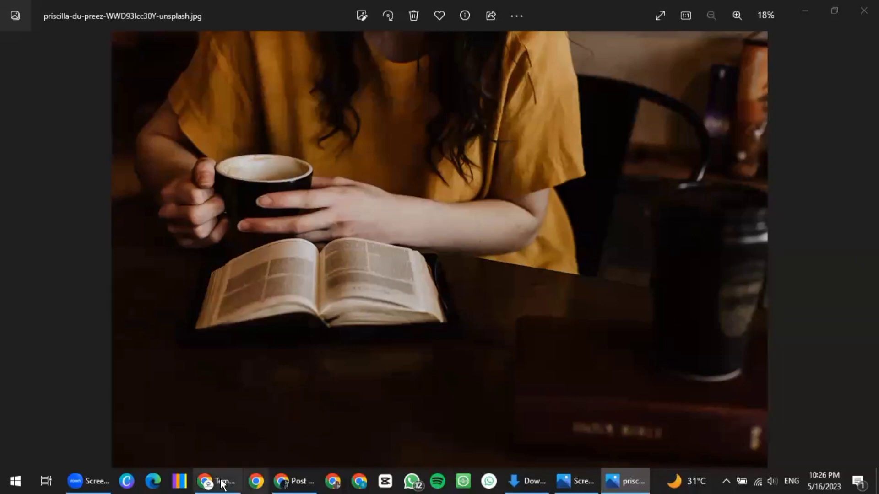
key(alt+Tab)
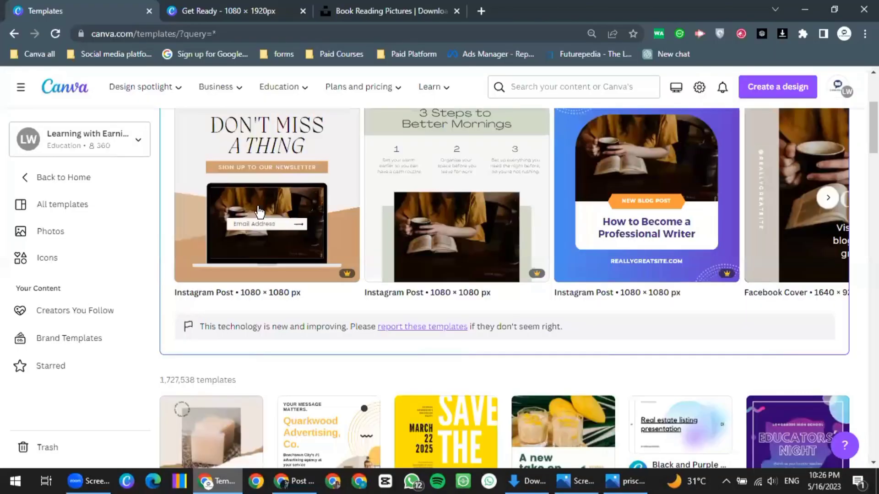
Preview the Don't Miss a Thing and Start a New Online Business cover templates
scroll(281, 275, up, 1)
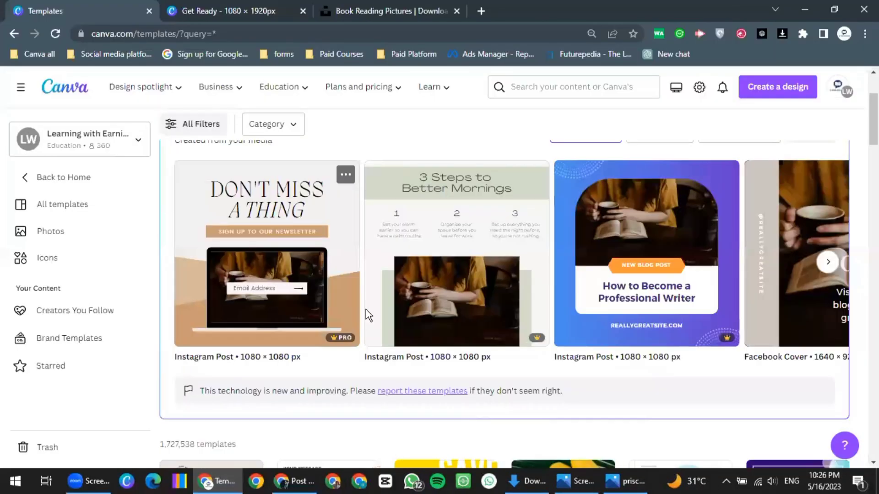
click(319, 250)
click(851, 139)
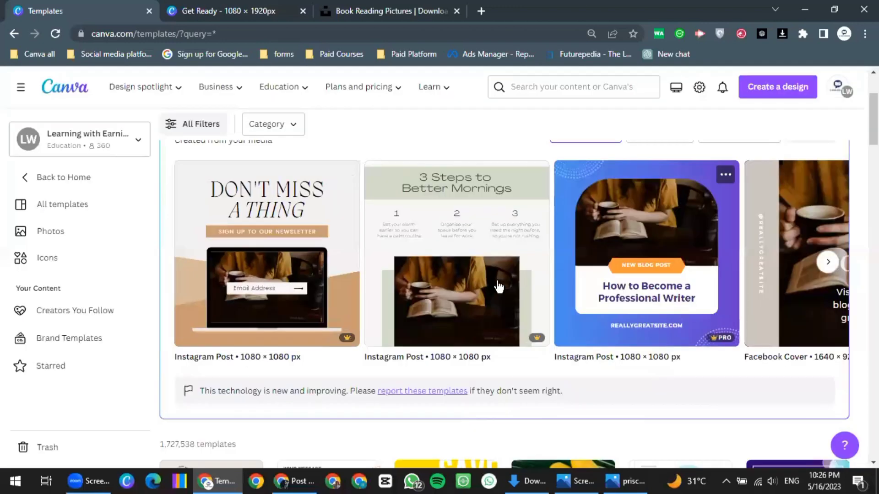
click(828, 264)
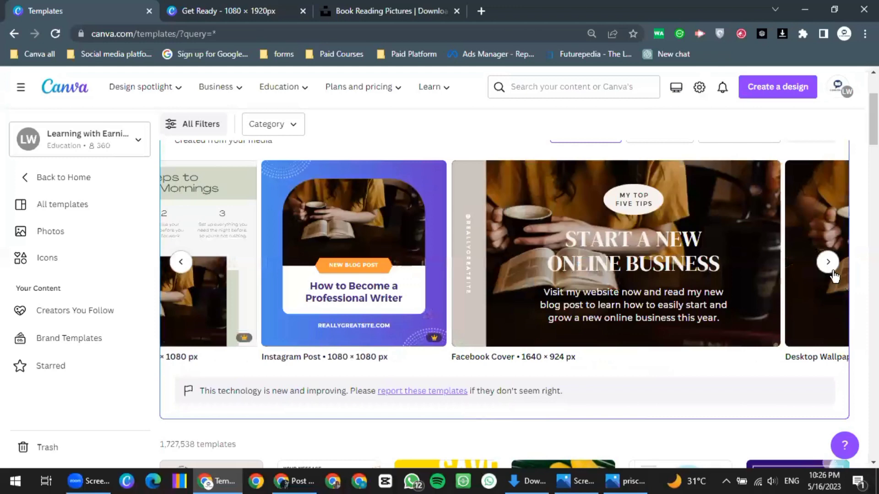
click(828, 264)
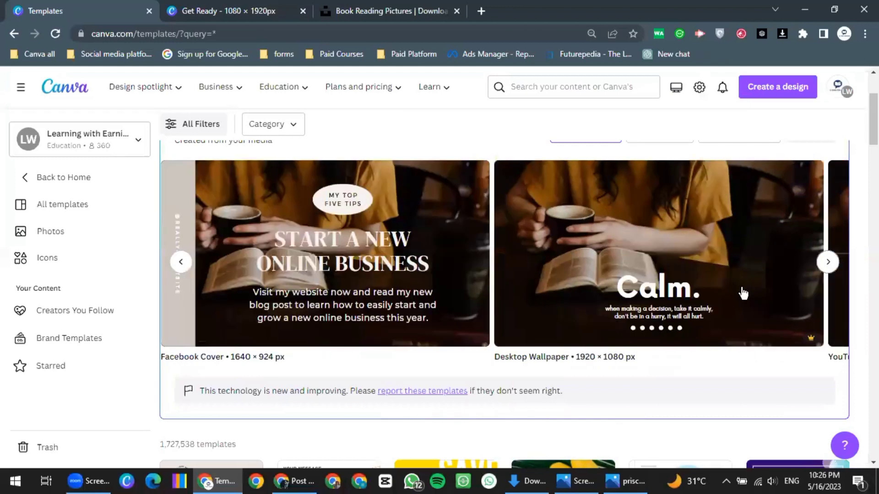
click(436, 225)
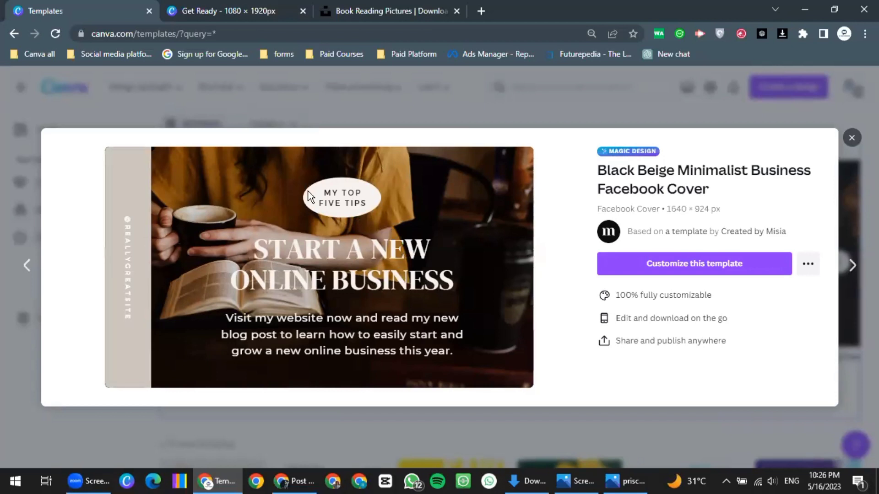
click(849, 137)
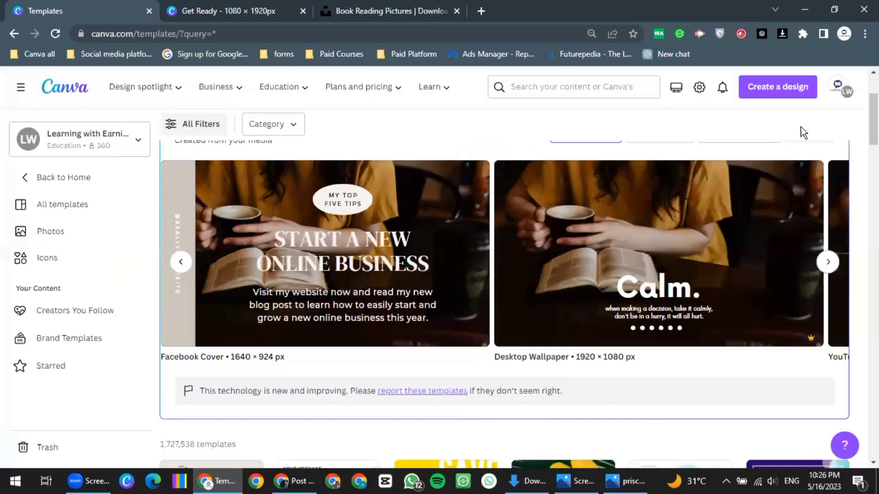
Preview the reading challenge YouTube thumbnail and INSPIRATION Instagram post templates
click(827, 261)
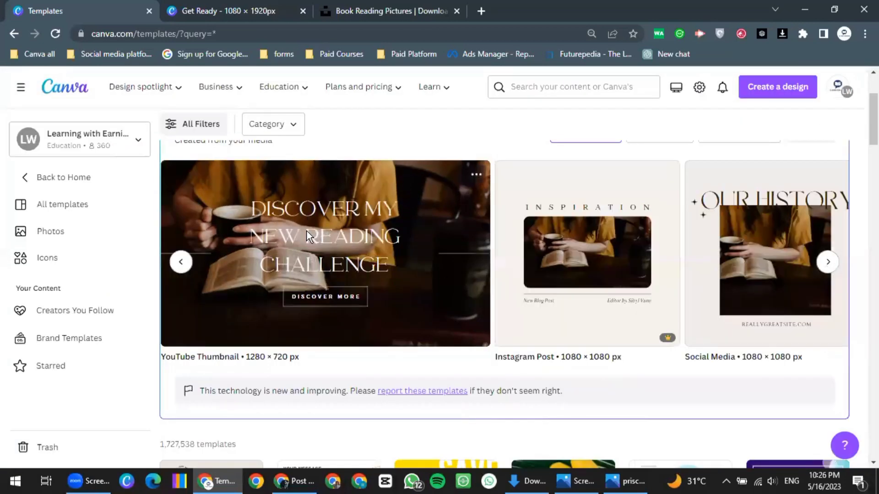
click(438, 260)
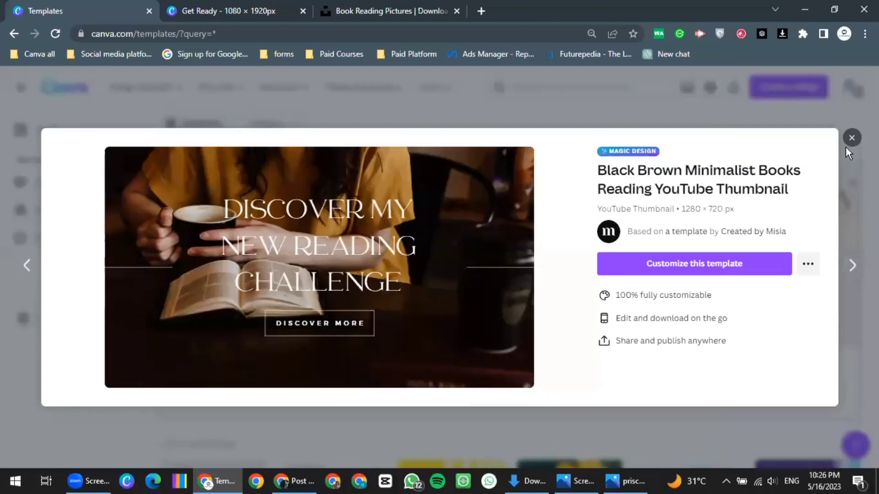
click(833, 270)
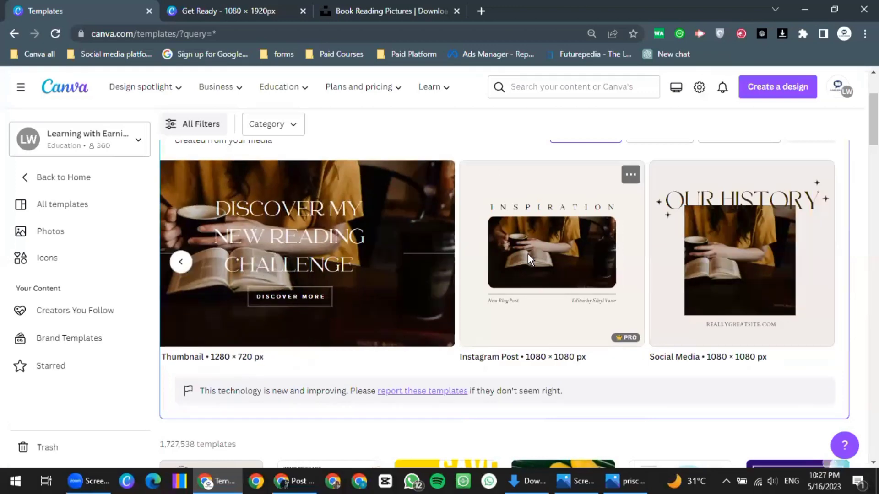
click(497, 256)
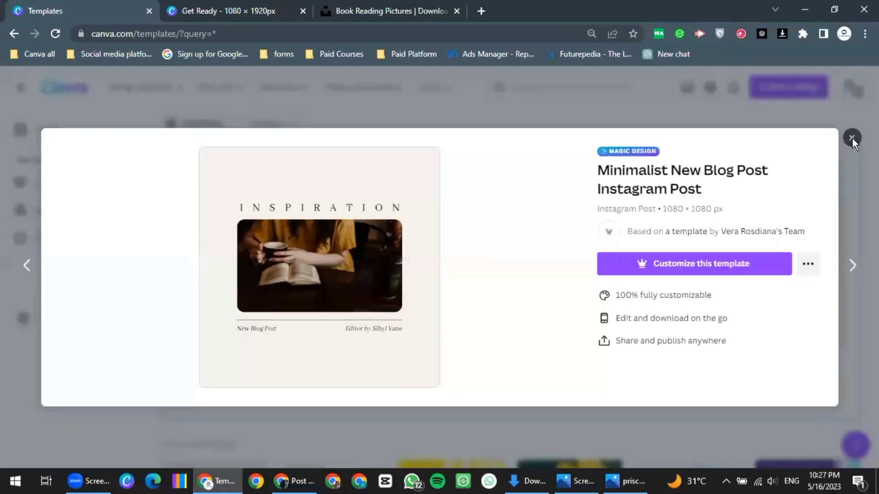
click(851, 138)
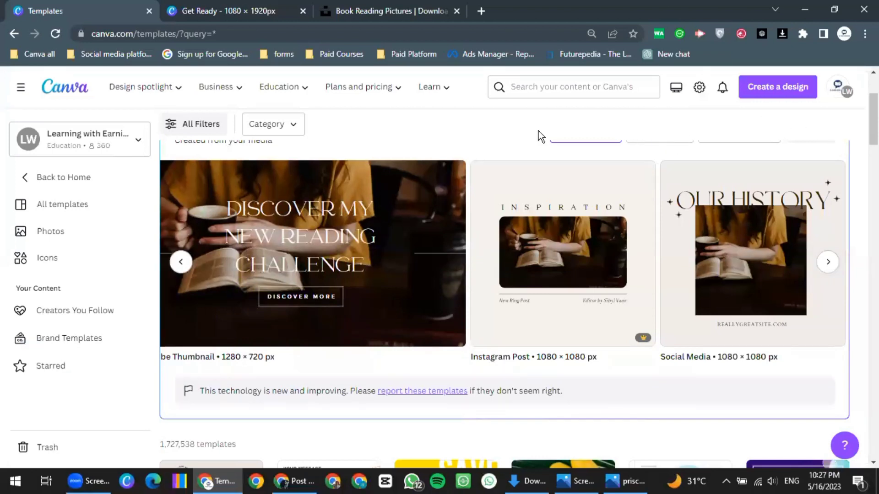
Return to Canva home, then clear the 'book reading' search on the Unsplash tab
click(59, 89)
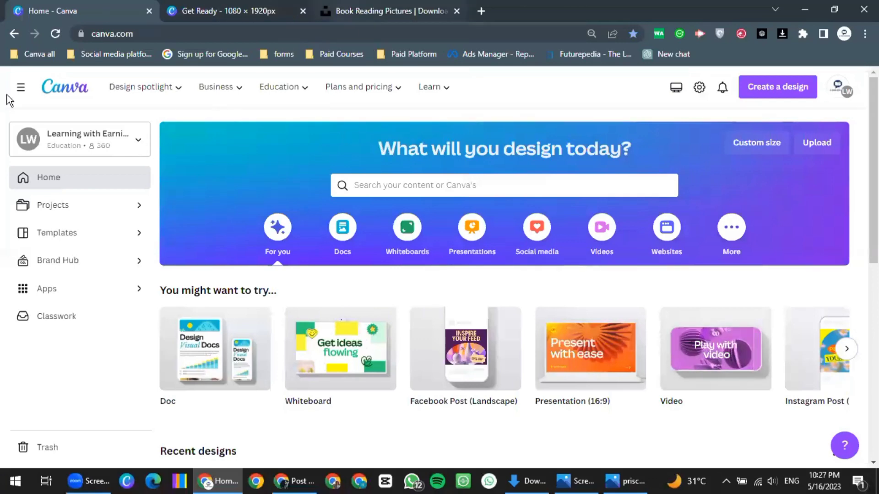
key(ctrl+3)
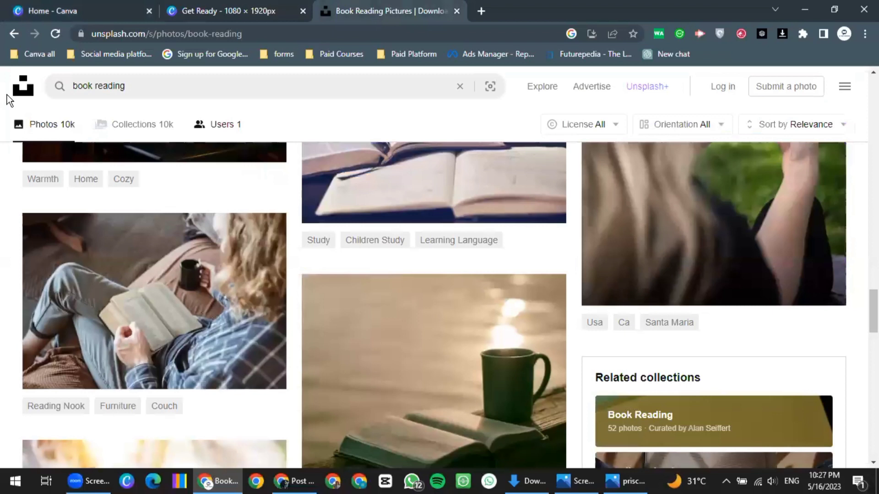
key(Tab)
key(BackSpace)
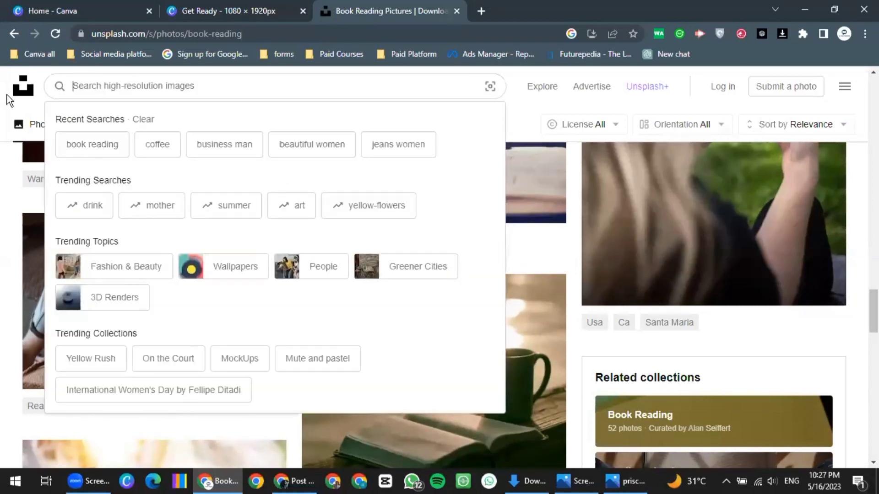
Search Unsplash for 'travel man' and browse through the photo results
text(trave)
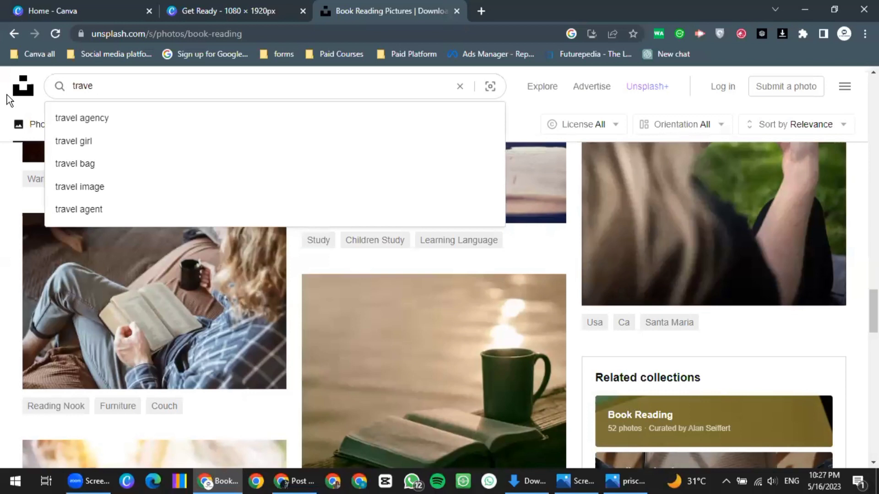
text(l man)
key(Return)
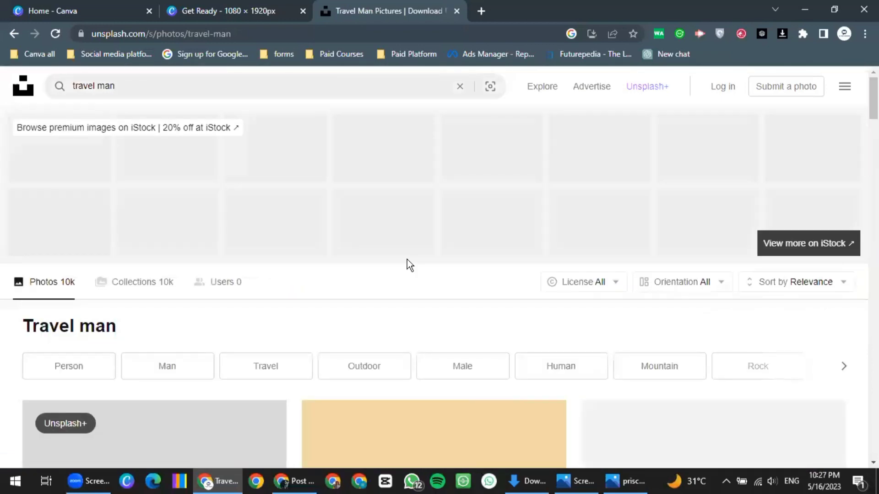
scroll(433, 243, down, 3)
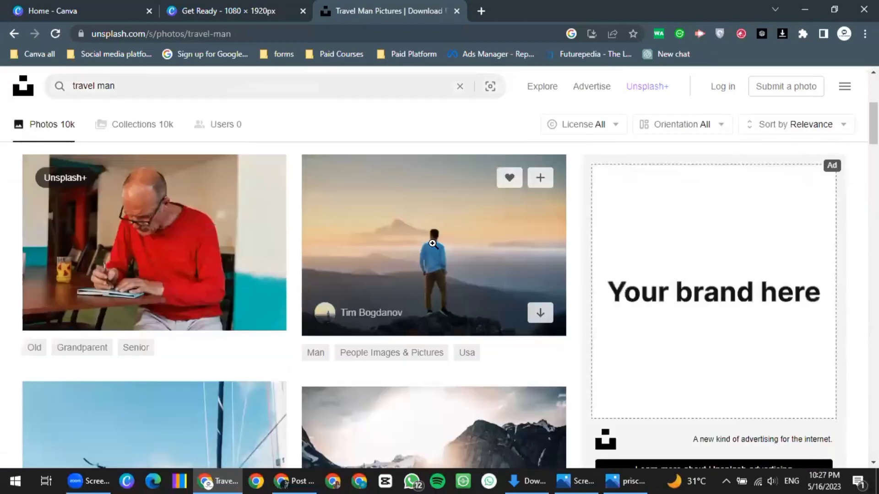
scroll(432, 243, down, 1)
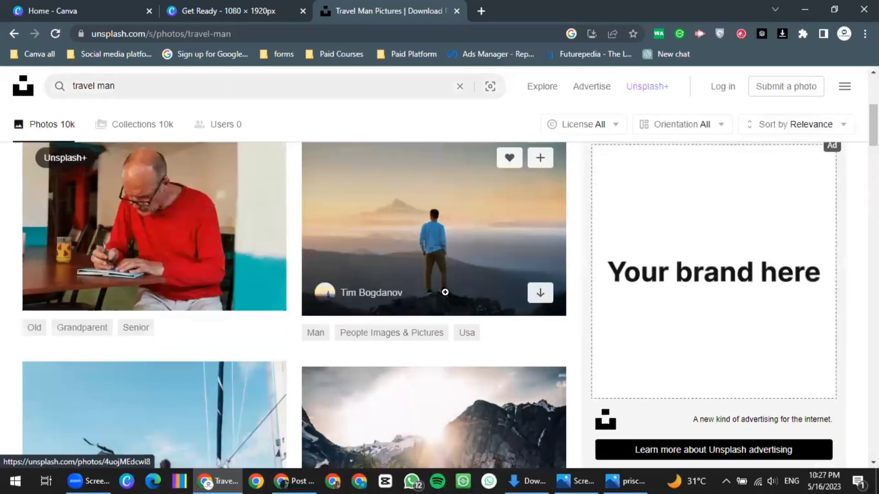
scroll(445, 292, down, 4)
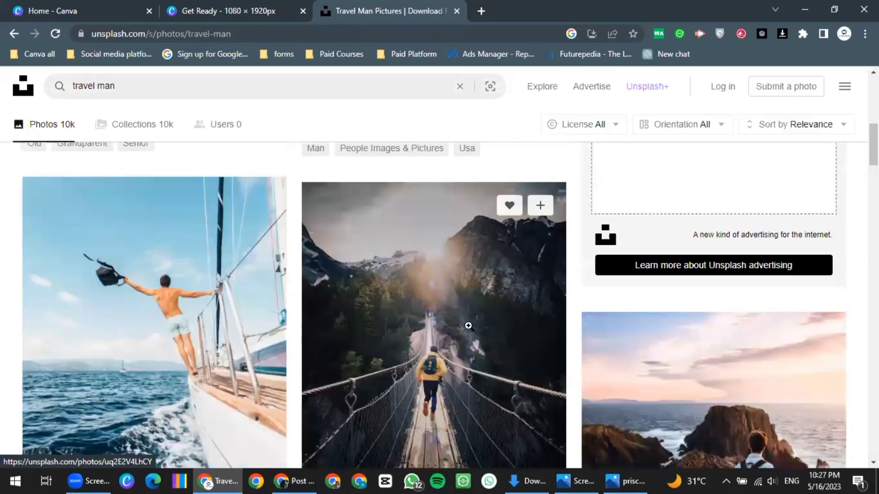
scroll(468, 326, down, 8)
scroll(442, 329, down, 5)
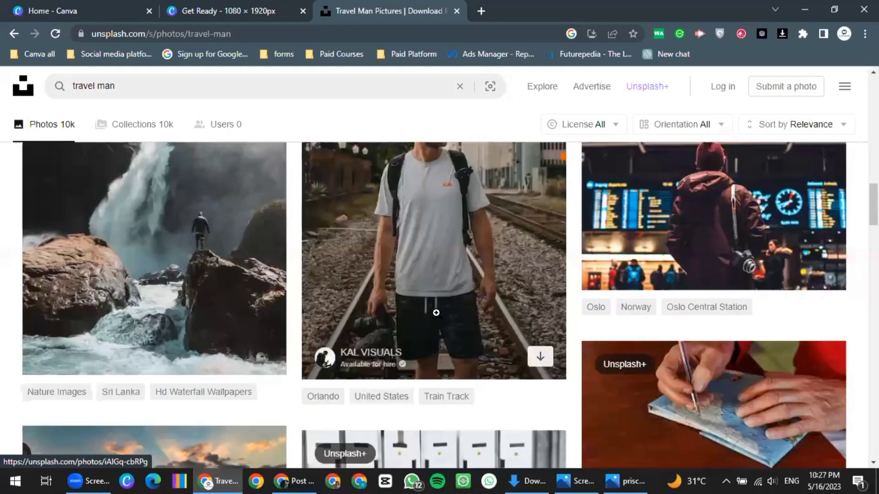
scroll(437, 304, up, 3)
scroll(439, 295, down, 3)
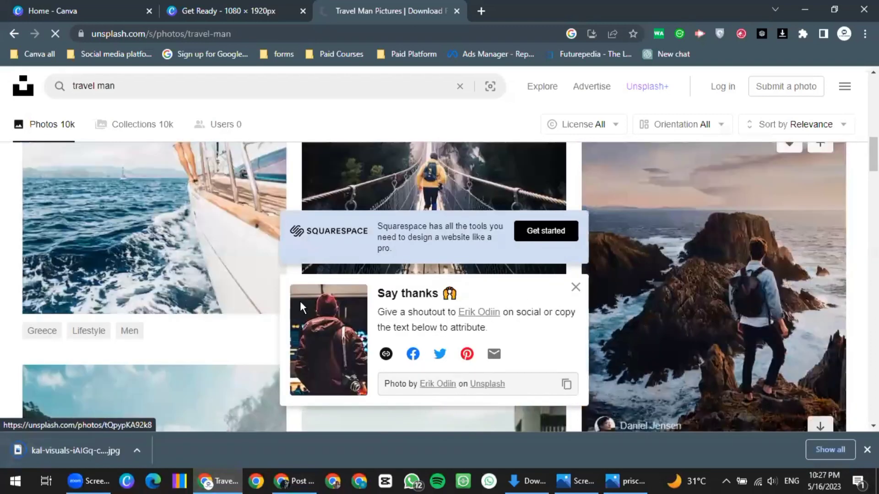
scroll(210, 302, down, 3)
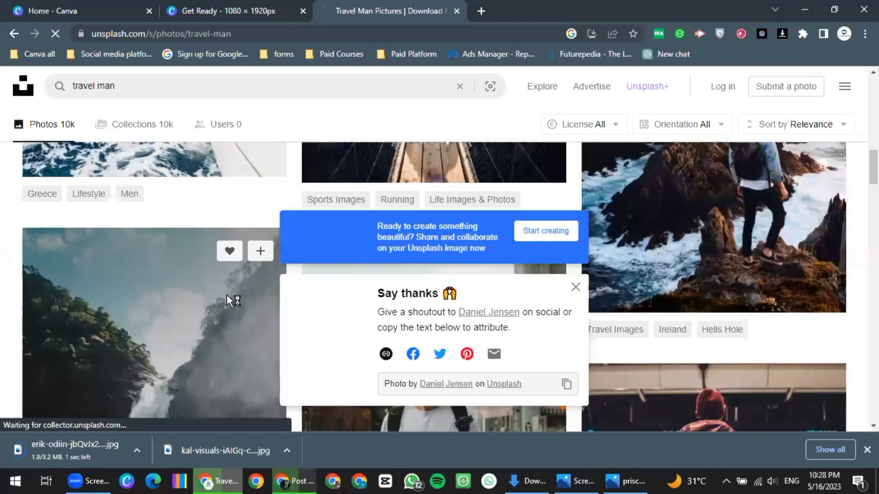
scroll(226, 295, down, 5)
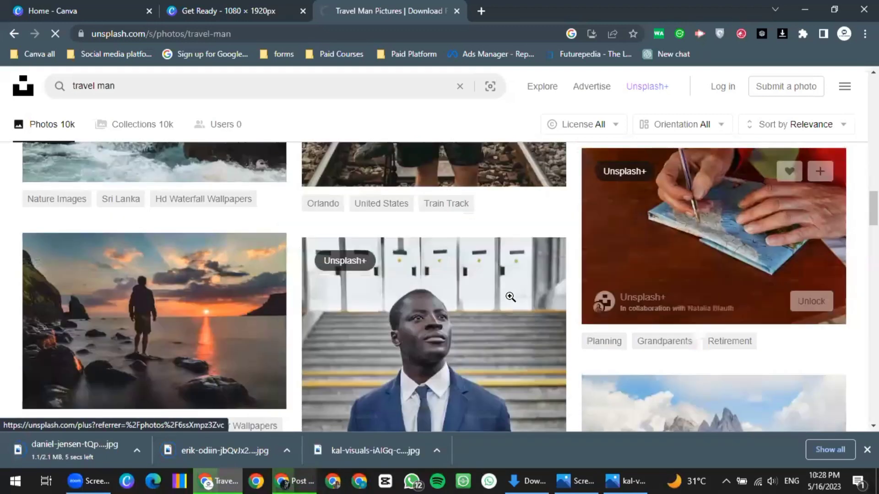
scroll(510, 297, down, 3)
scroll(406, 269, down, 4)
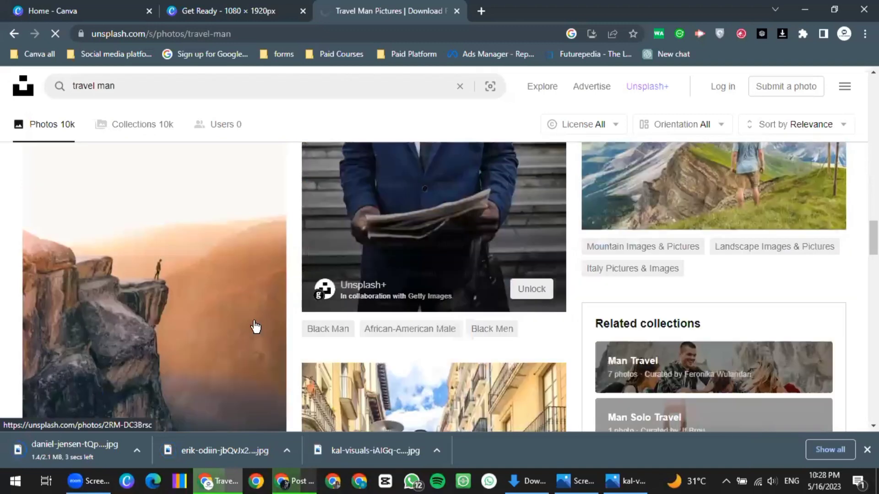
scroll(255, 327, up, 3)
scroll(210, 251, down, 5)
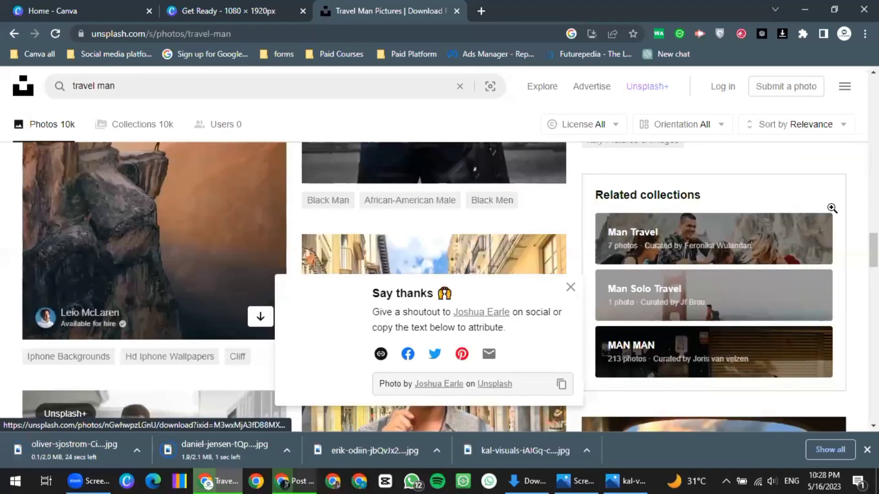
scroll(177, 296, down, 5)
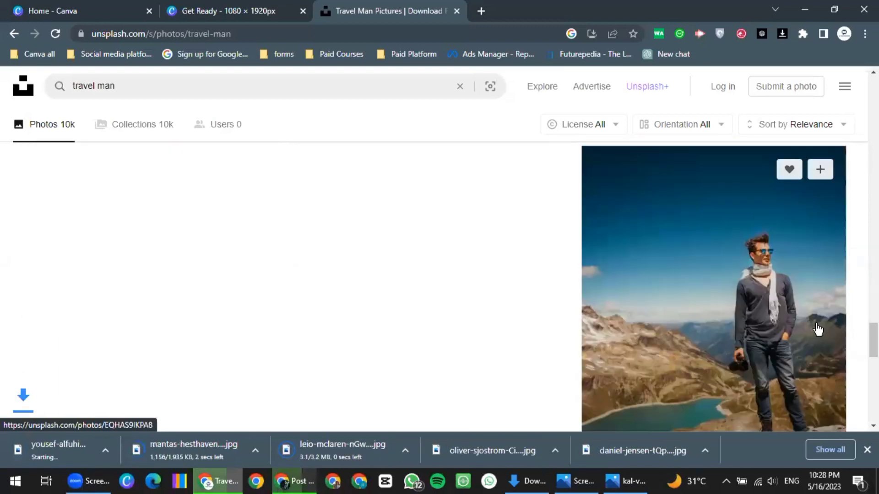
scroll(526, 296, down, 3)
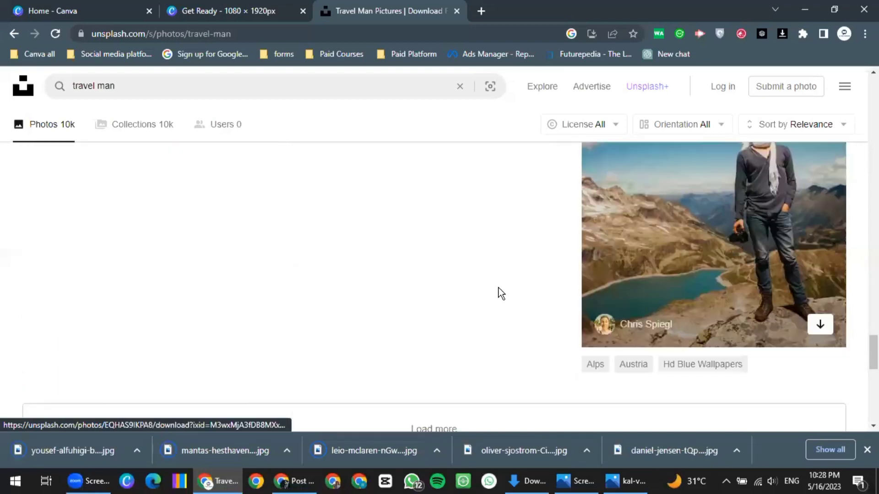
scroll(508, 293, down, 3)
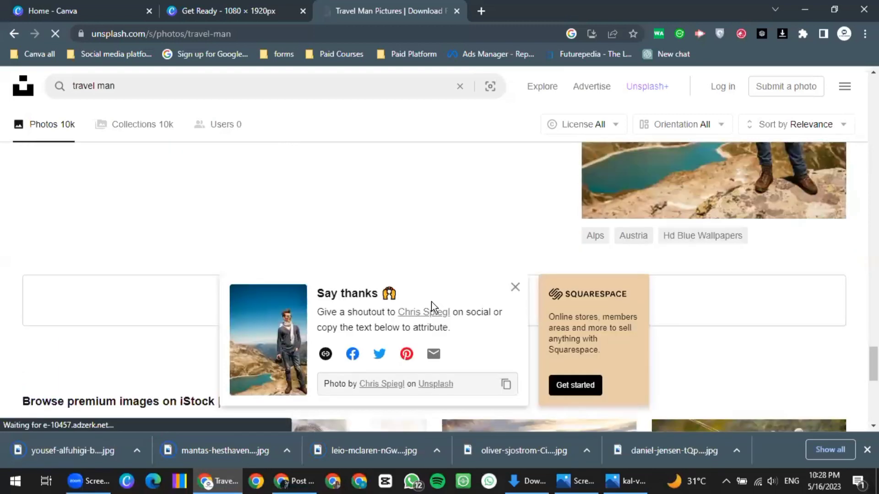
Load more results and download the forest-path hiker and skateboard-holding man photos
click(435, 300)
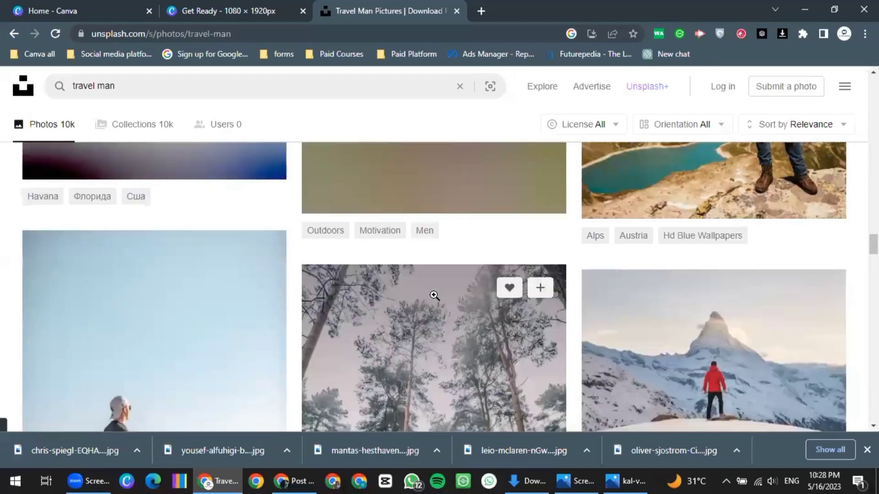
scroll(515, 386, down, 5)
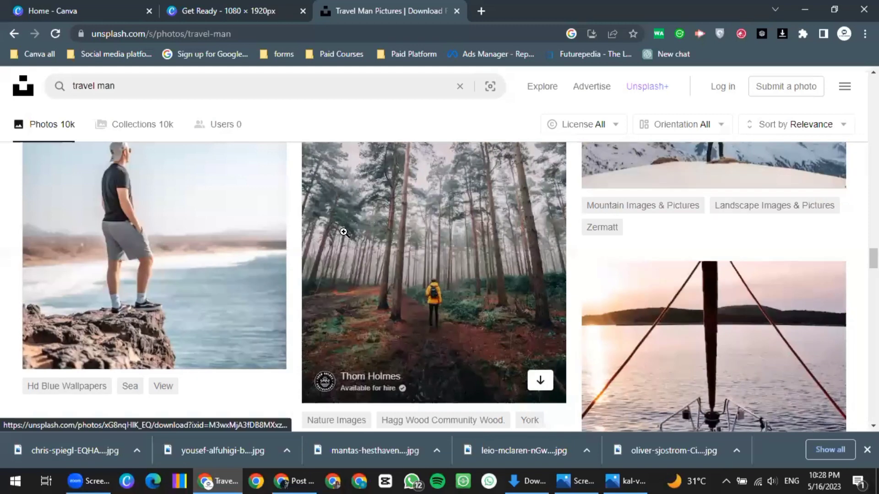
click(540, 380)
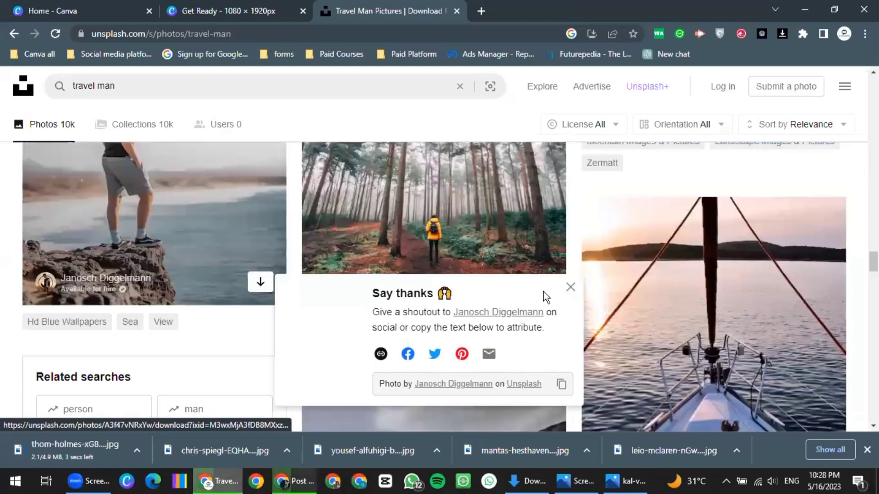
scroll(500, 305, down, 5)
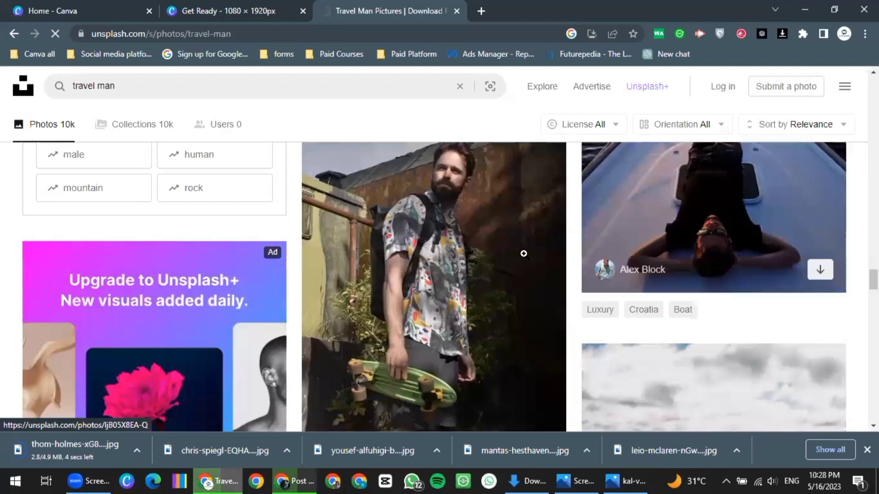
scroll(524, 253, down, 3)
scroll(536, 253, down, 1)
click(540, 248)
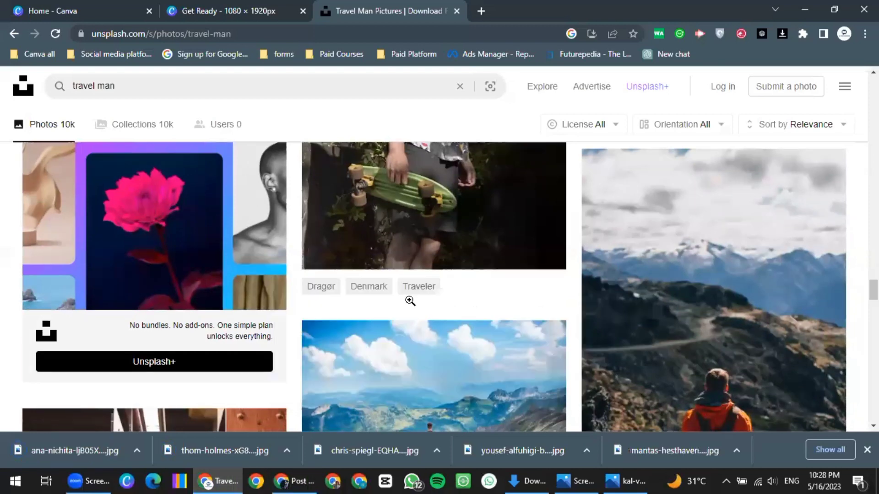
scroll(410, 301, down, 4)
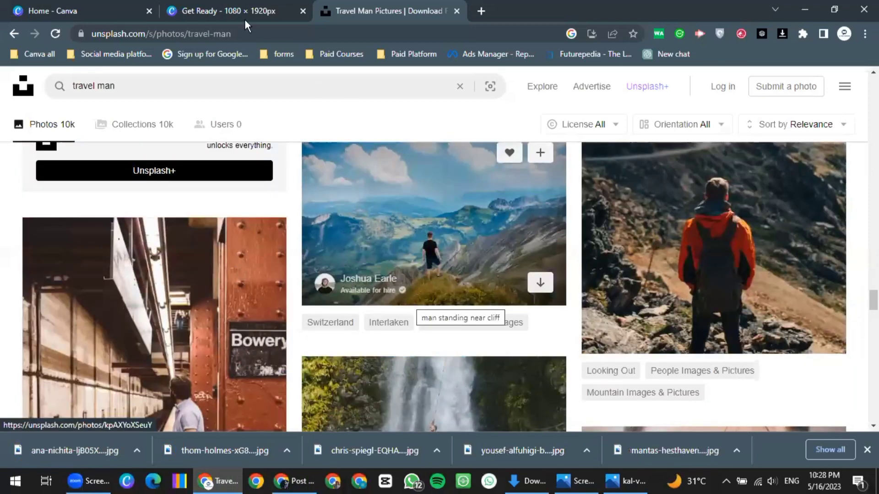
click(101, 6)
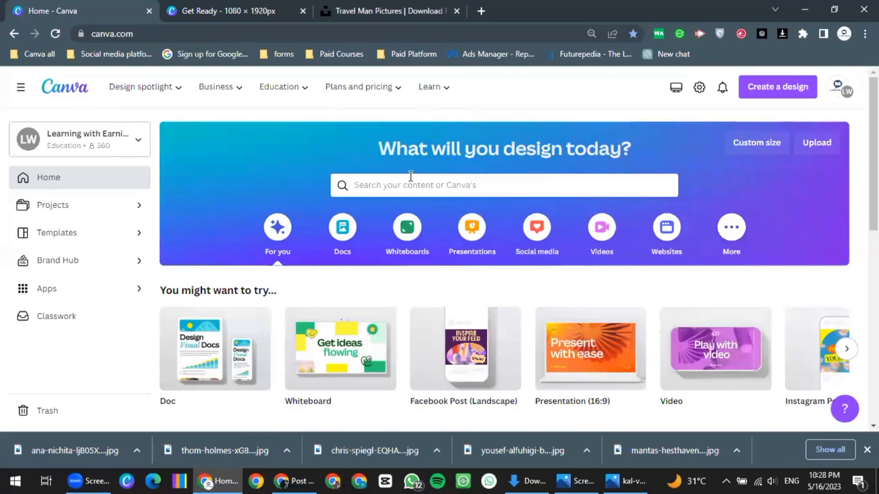
Upload all ten downloaded traveler photos from Downloads into the Get Ready design
key(slash)
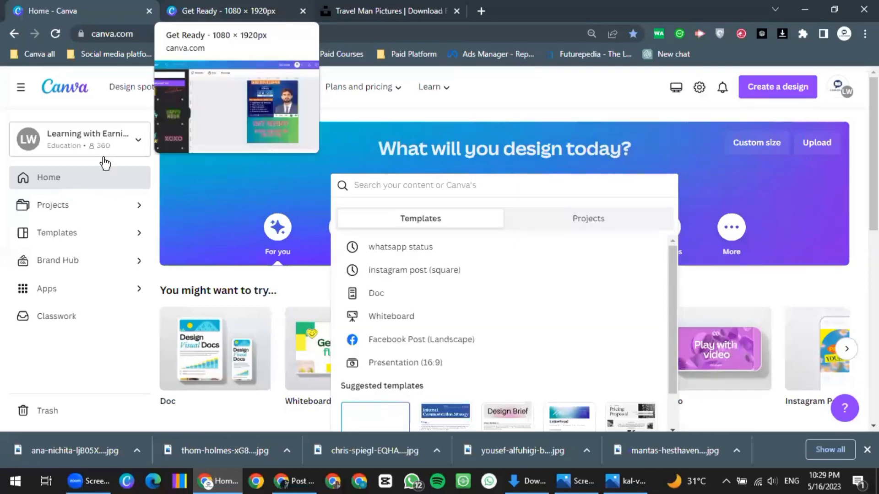
key(ctrl+Tab)
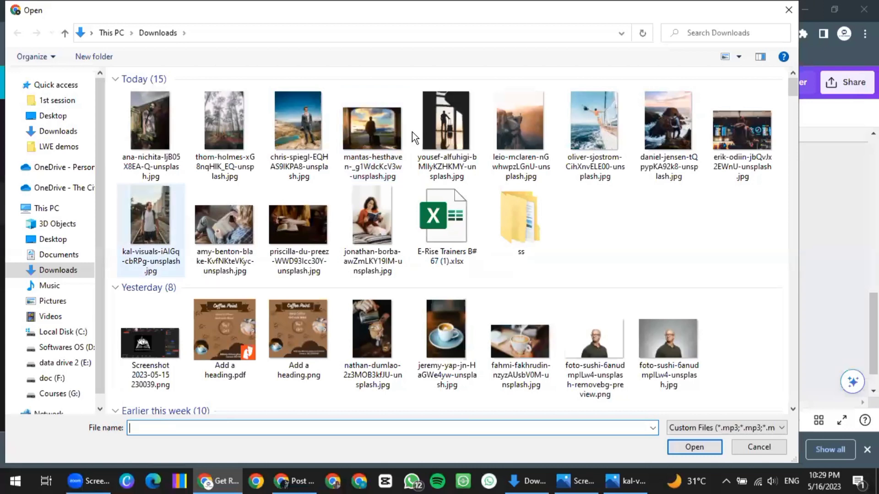
key(shift+Left)
key(shift+Left)
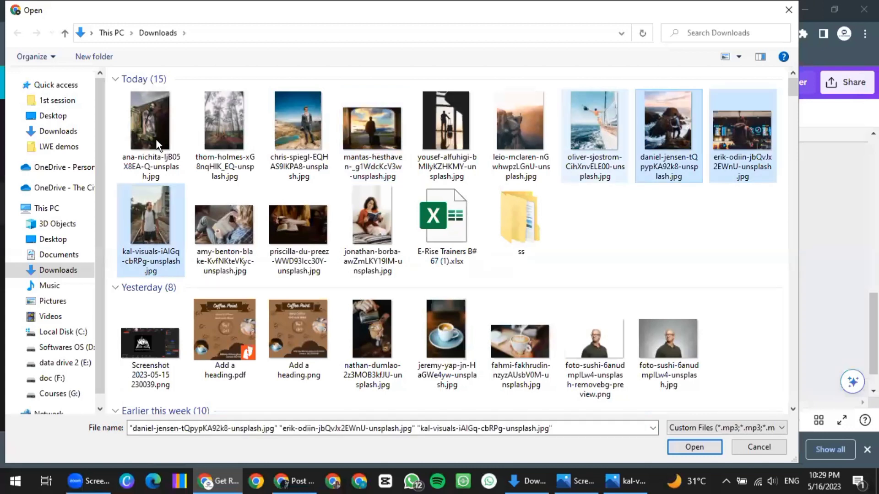
key(shift+Left)
key(shift+Left)
key(shift+Left)
key(shift+Left)
key(shift+Left)
key(shift+Left)
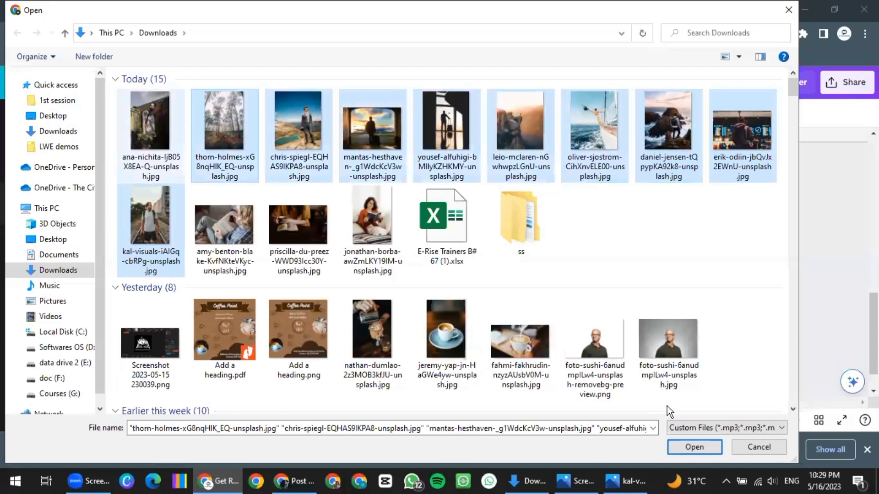
key(shift+Left)
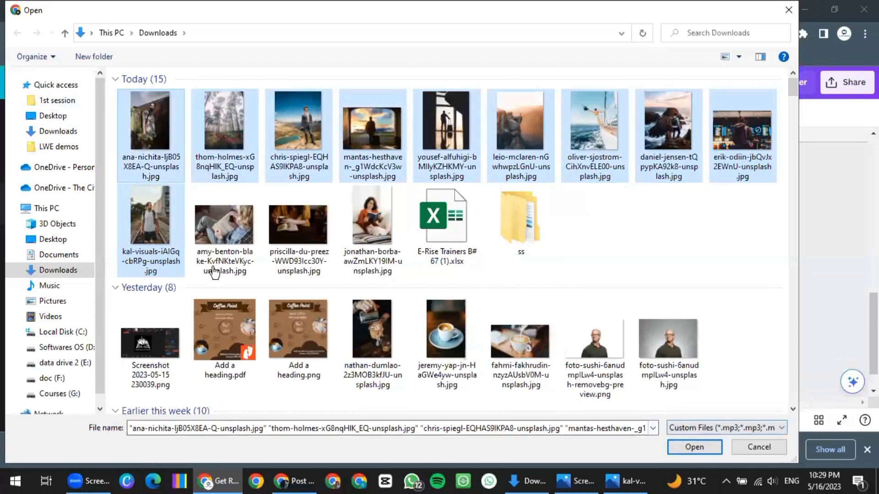
double_click(140, 250)
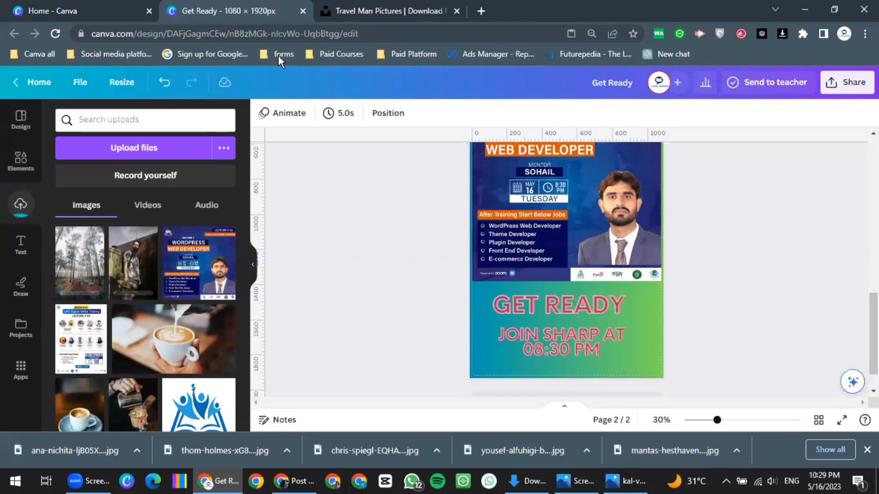
Return to the Canva home tab and open the search box showing recent searches
key(ctrl+shift+Tab)
click(436, 180)
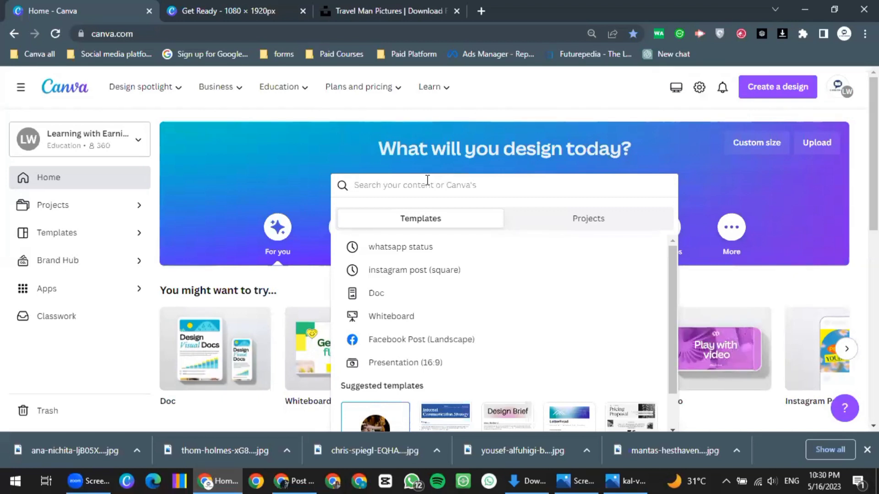
Search 'whatsapp status' templates and preview the Setting up your payment account template
click(413, 248)
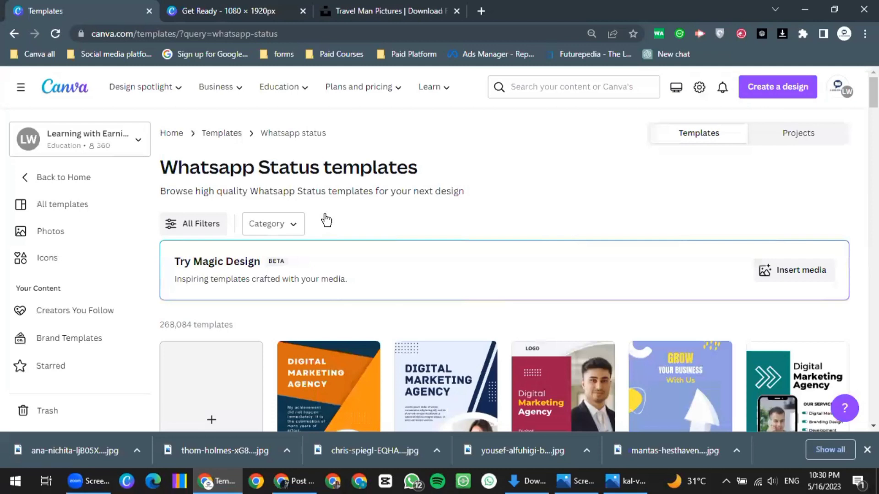
scroll(327, 220, down, 1)
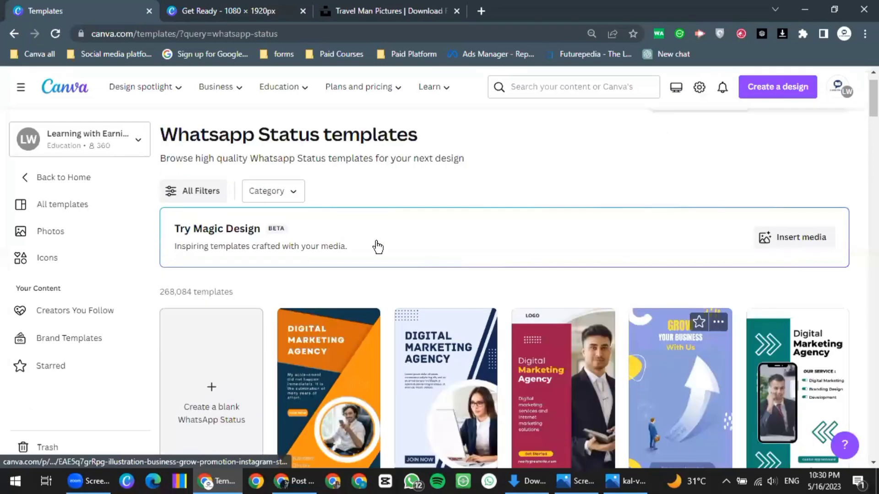
scroll(378, 248, down, 3)
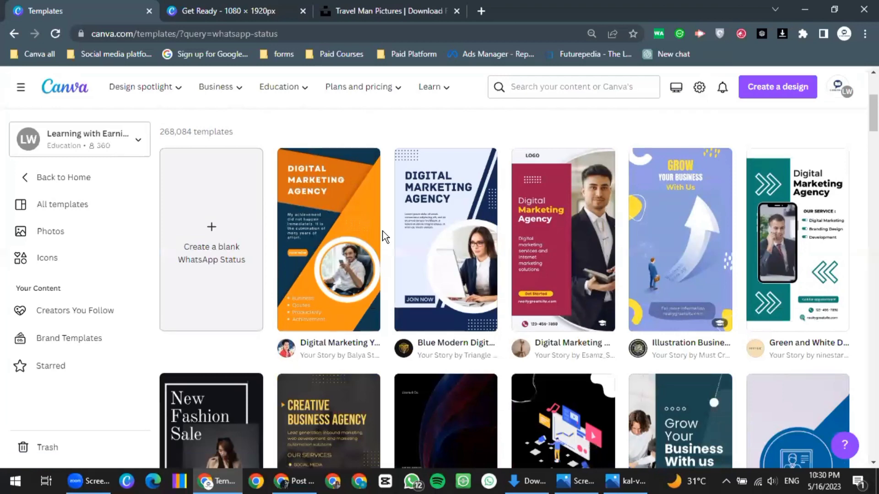
scroll(512, 295, down, 2)
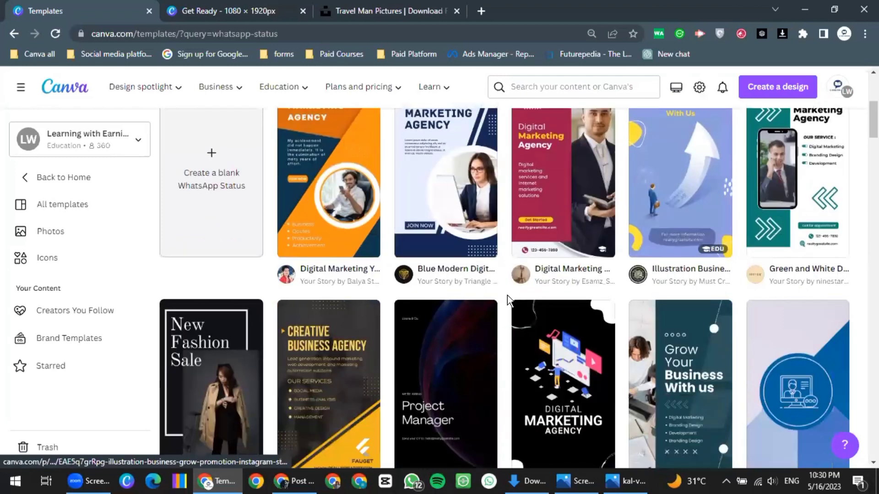
scroll(507, 295, down, 4)
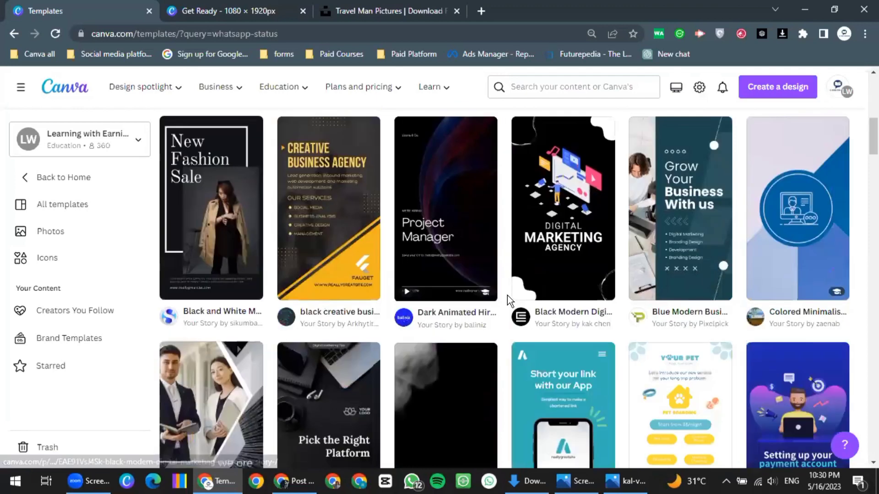
scroll(797, 156, down, 5)
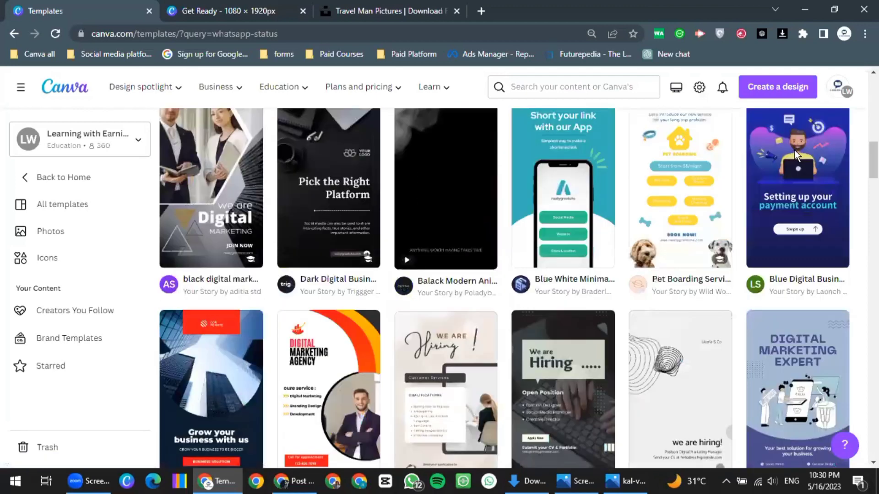
click(794, 150)
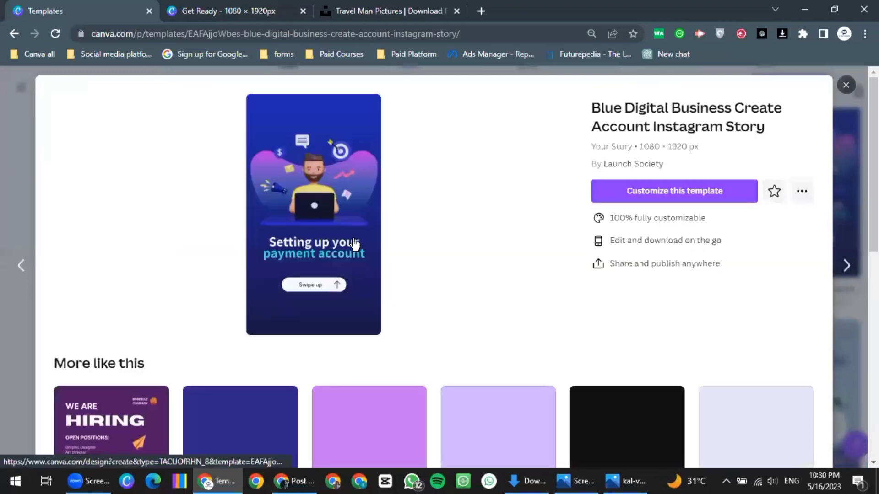
Pick the black Digital Marketing Agency story from More like this and customize it
scroll(453, 324, down, 2)
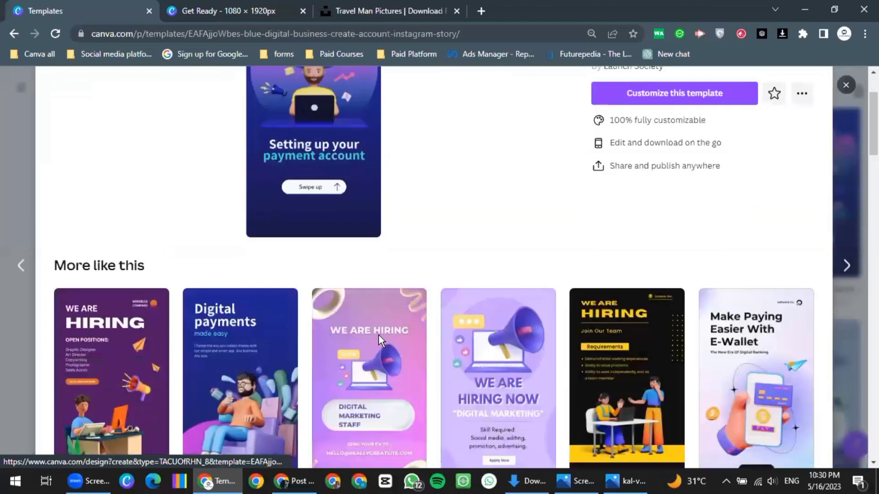
scroll(390, 342, down, 3)
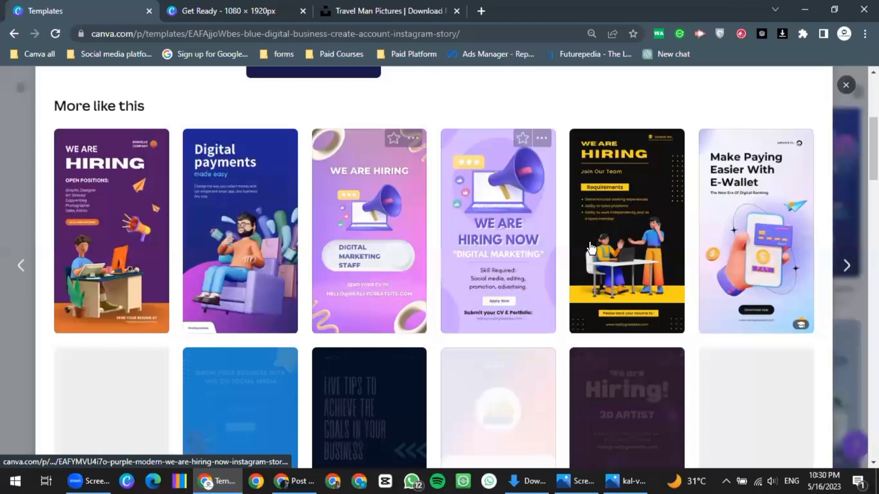
scroll(103, 280, down, 4)
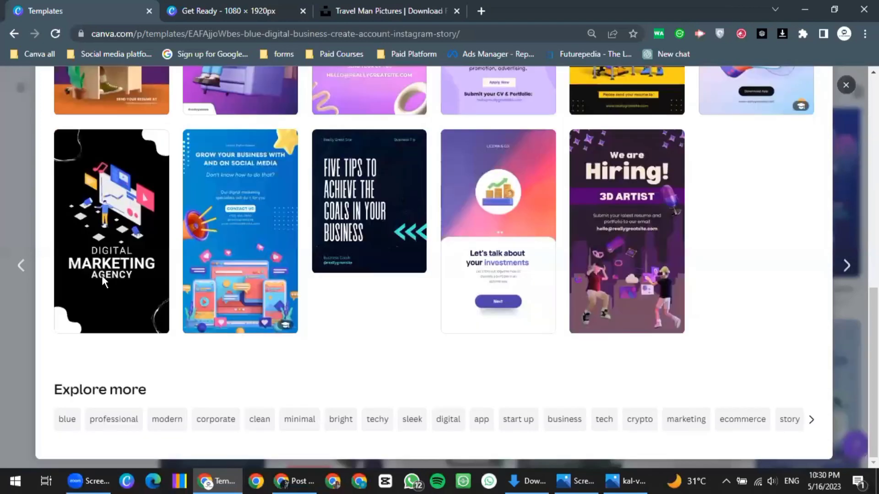
click(248, 317)
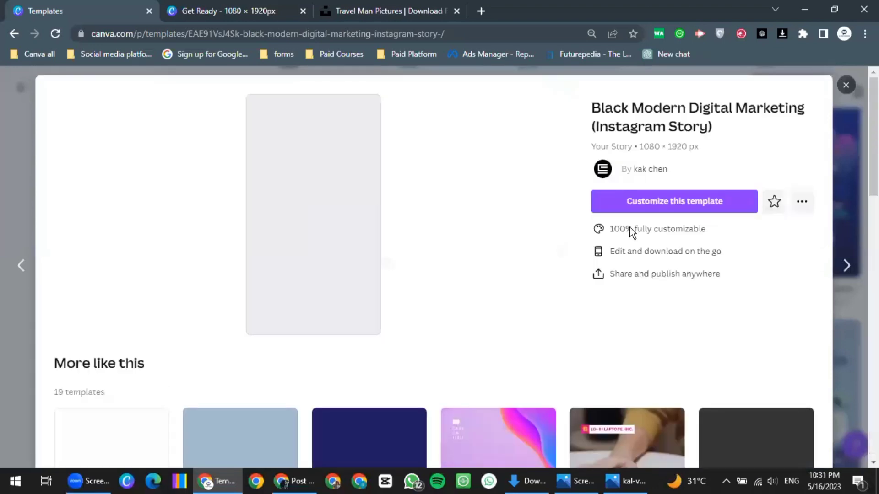
click(674, 199)
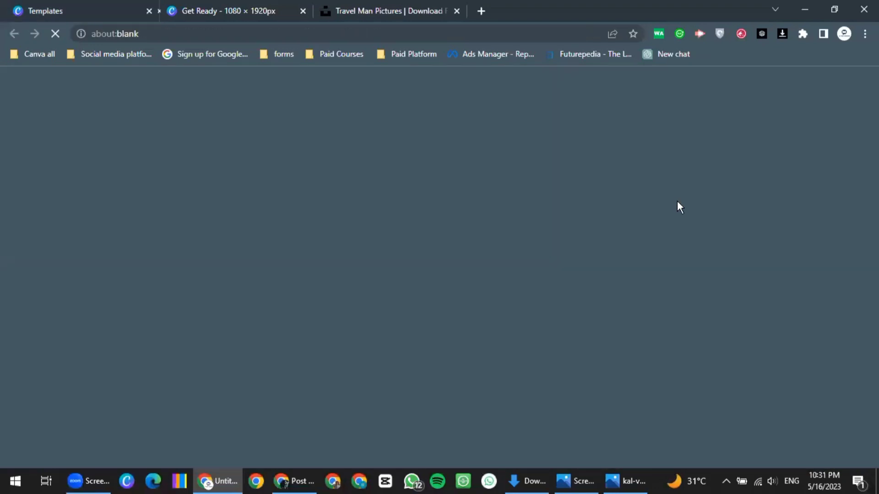
Let the Black Modern Digital Marketing story load, then close the Get Ready tab
click(377, 10)
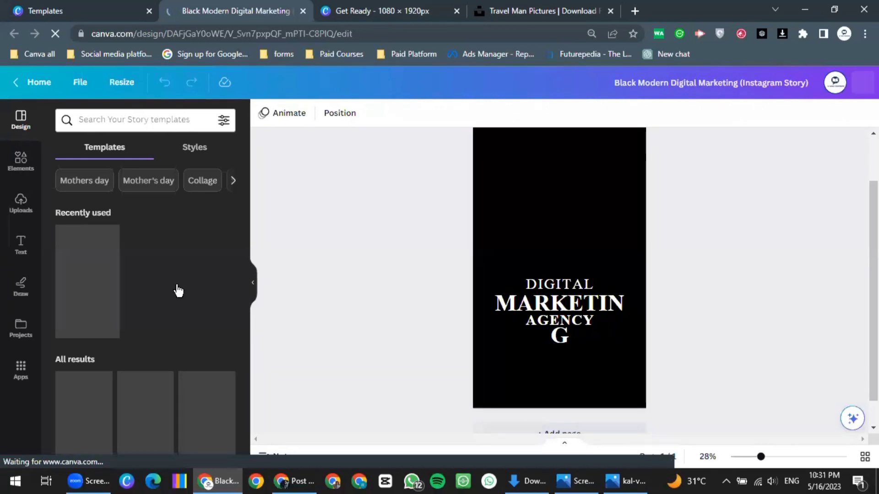
key(ctrl+Tab)
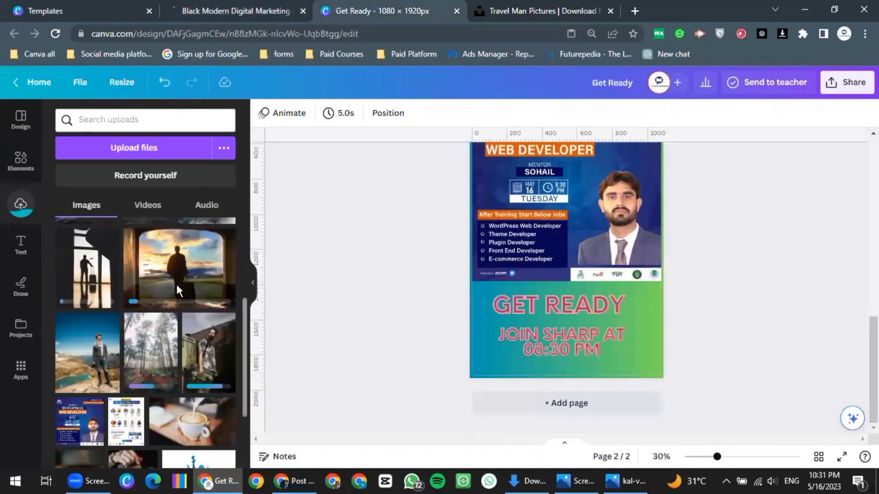
key(ctrl+shift+Tab)
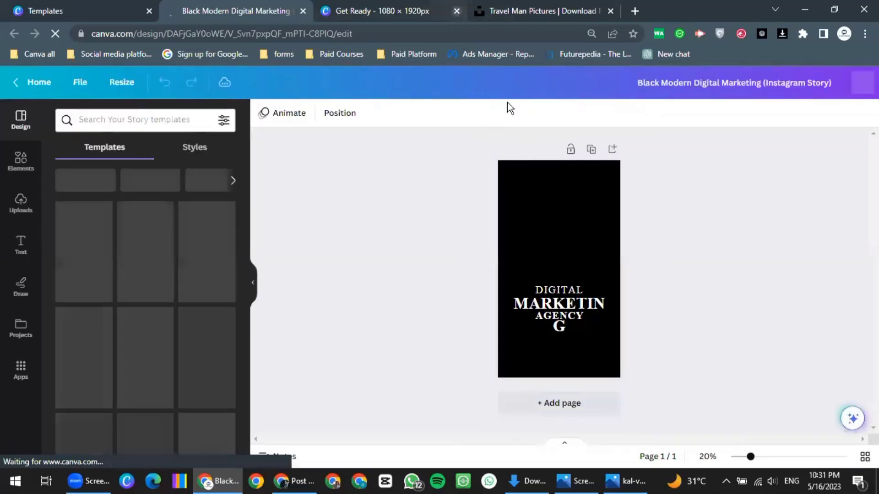
key(ctrl+Tab)
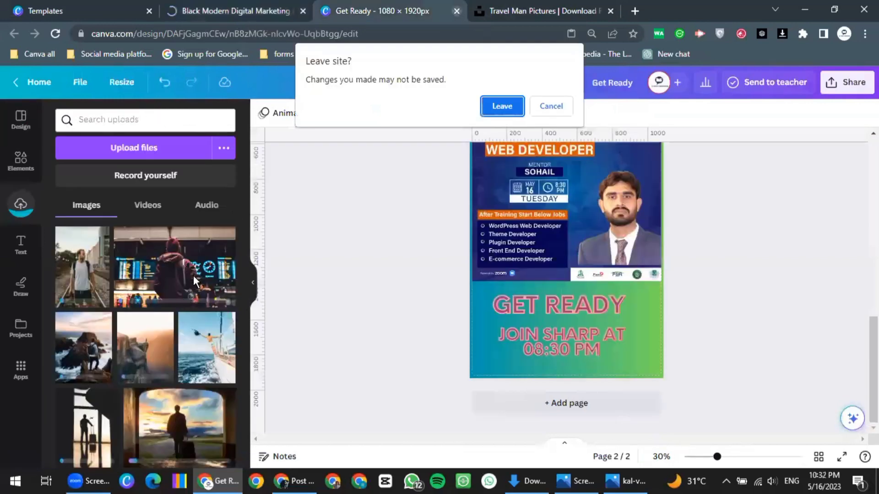
Confirm leaving Get Ready without saving and return to the marketing story design
key(Return)
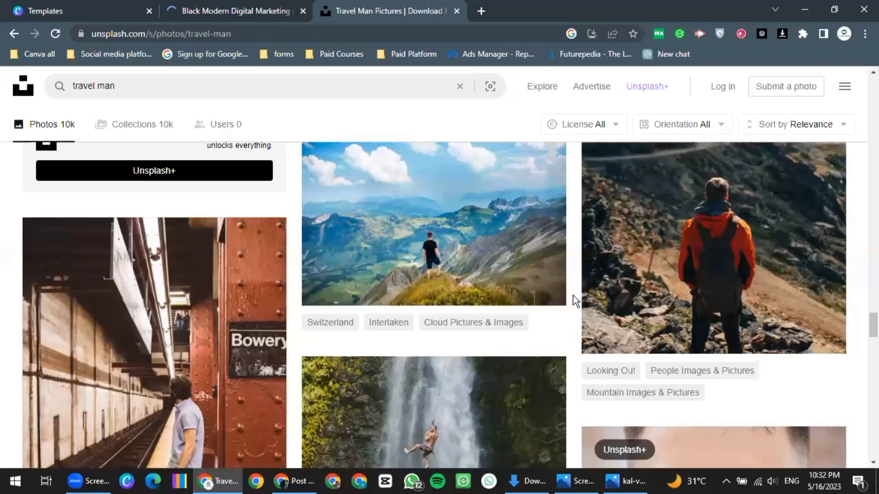
key(ctrl+shift+Tab)
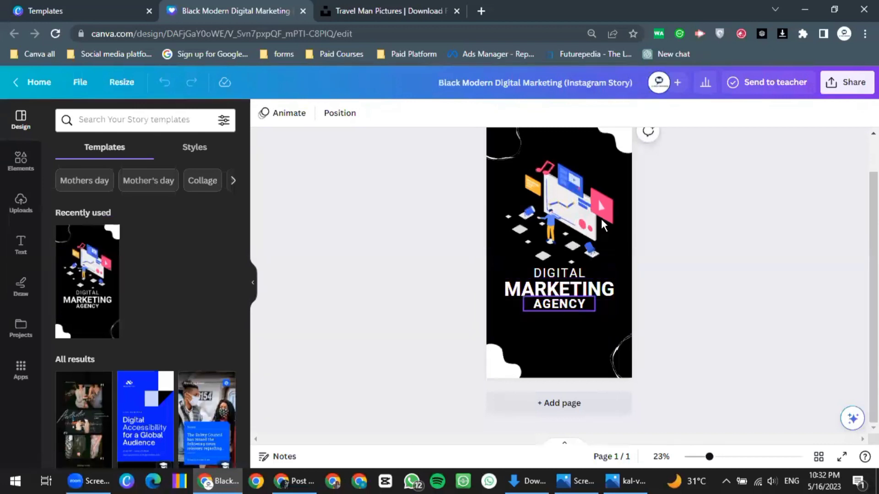
Duplicate the AGENCY text box by copying and pasting it
right_click(569, 306)
click(526, 326)
right_click(551, 351)
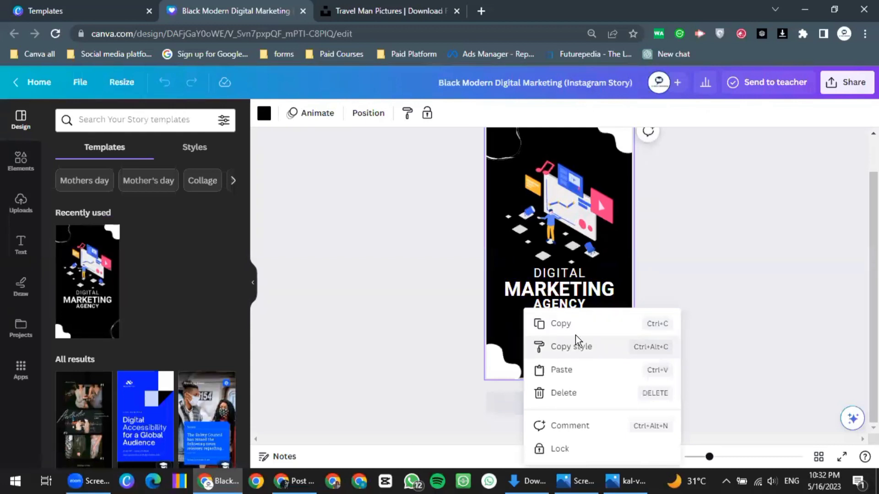
click(562, 345)
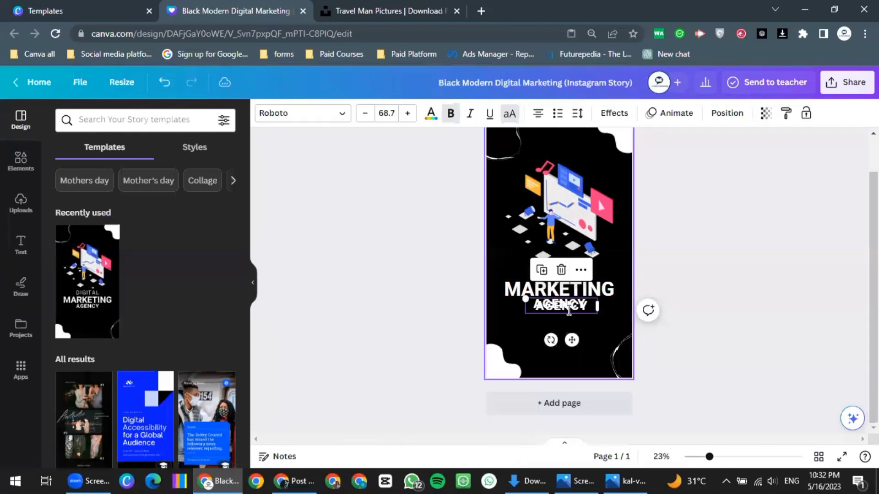
Change the duplicated text to 'CONTACT:' at font size 30
double_click(569, 306)
scroll(570, 305, up, 2)
key(BackSpace)
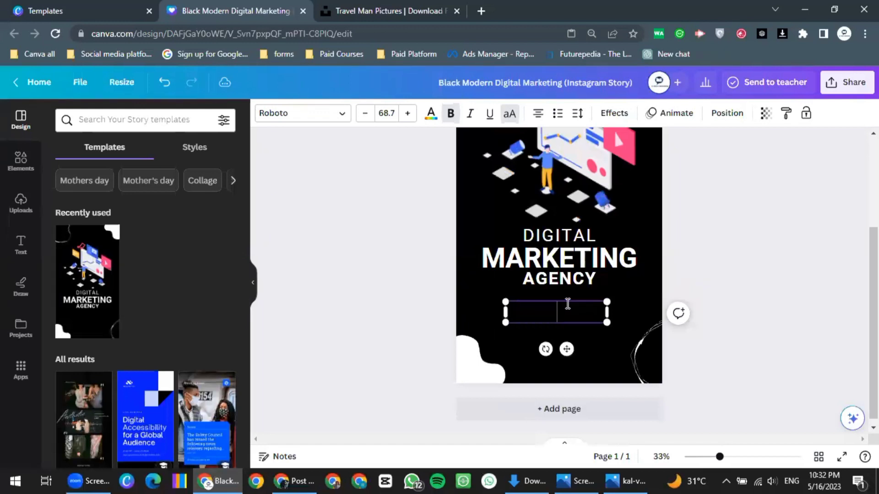
text(CONTACT)
key(BackSpace)
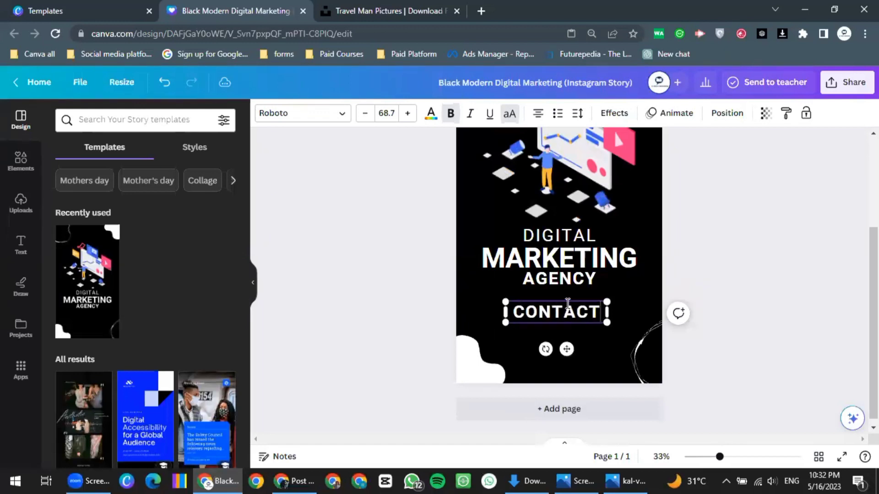
text(:)
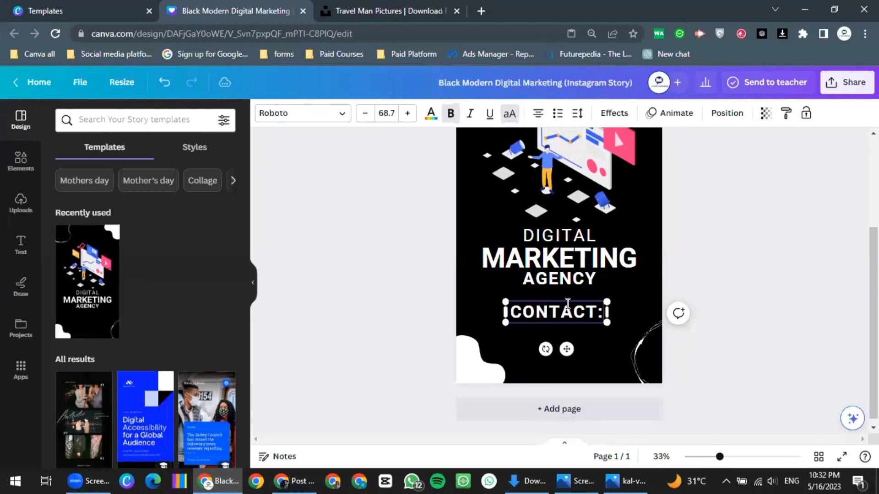
key(ctrl+a)
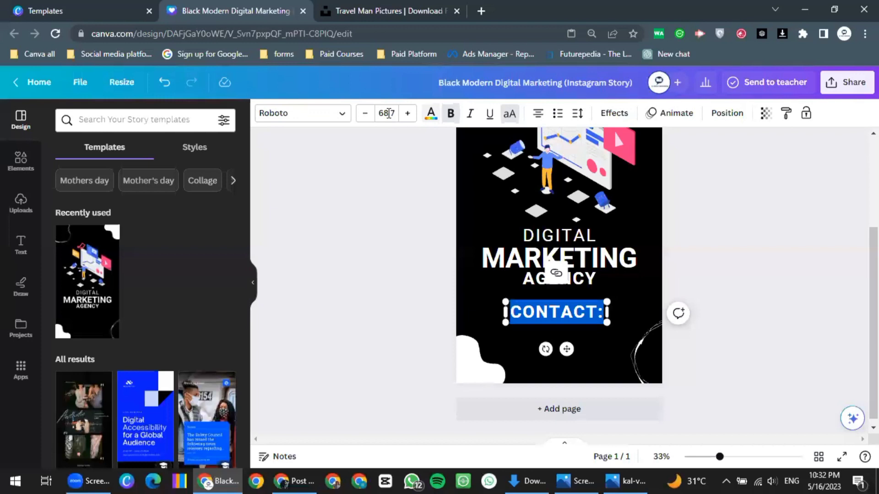
click(388, 113)
text(30)
key(Return)
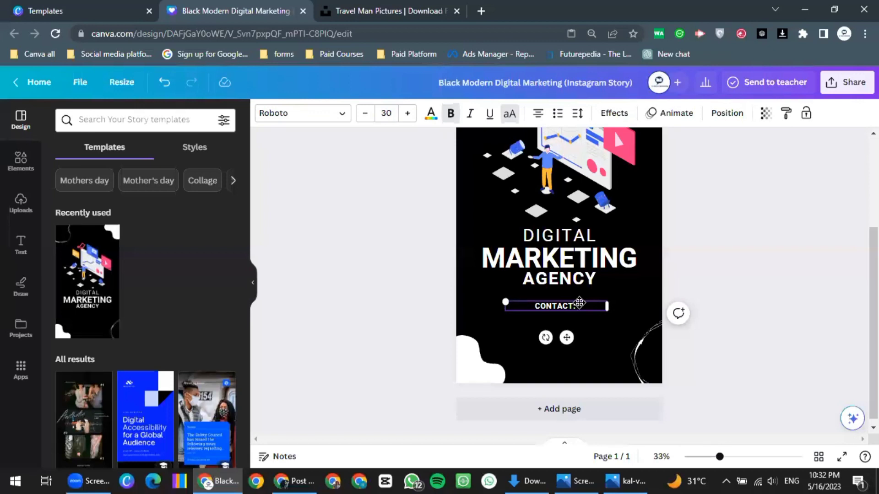
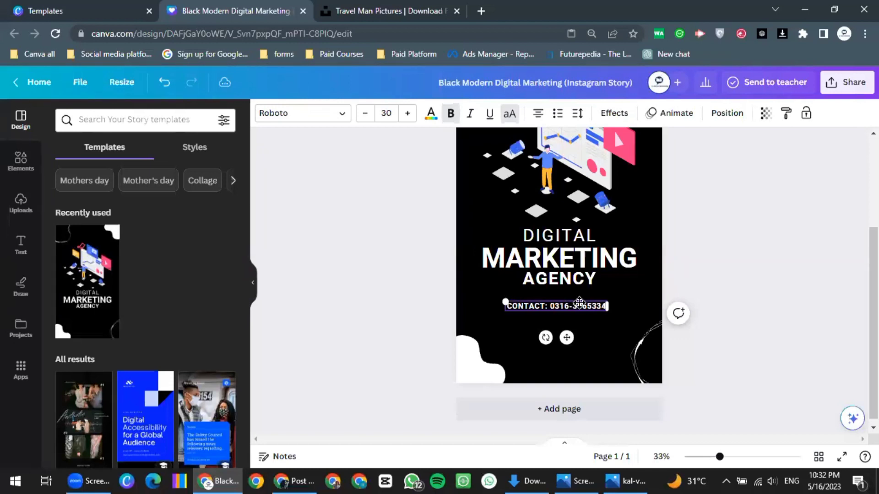
Add the contact phone number and a business address line, widen the box, place it under AGENCY
key(Return)
text(A)
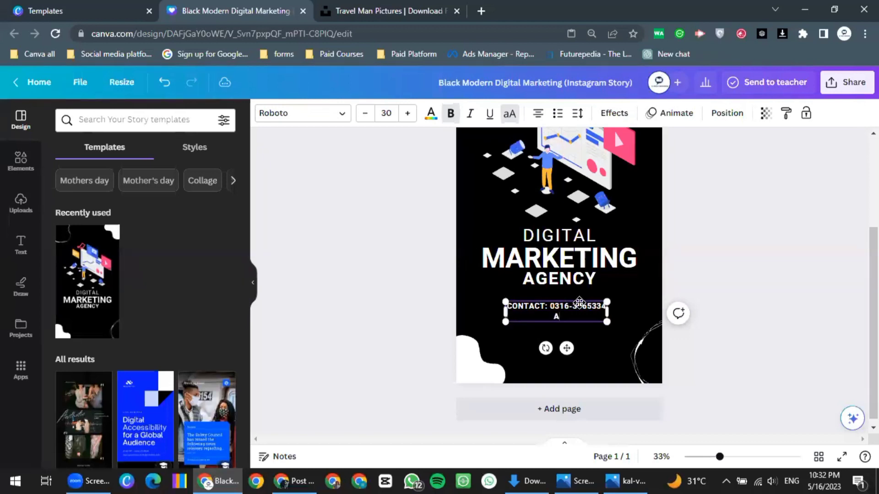
text(DDRESS: DEFENCE)
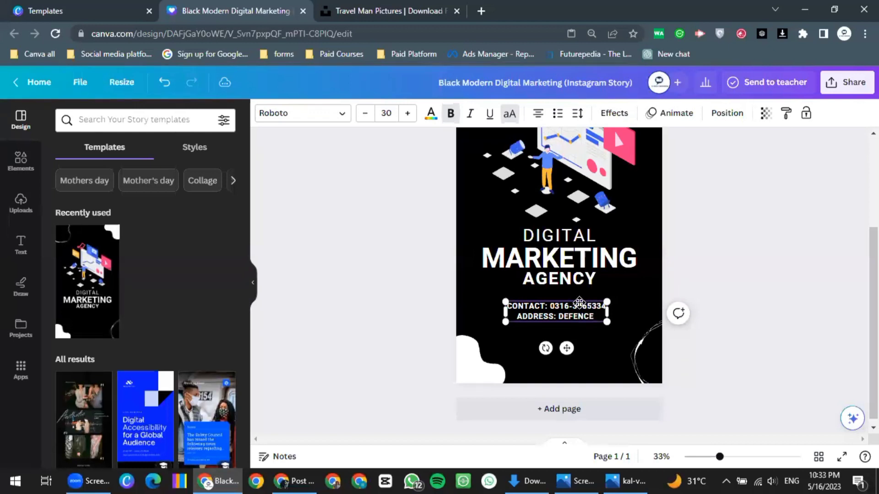
text( PH)
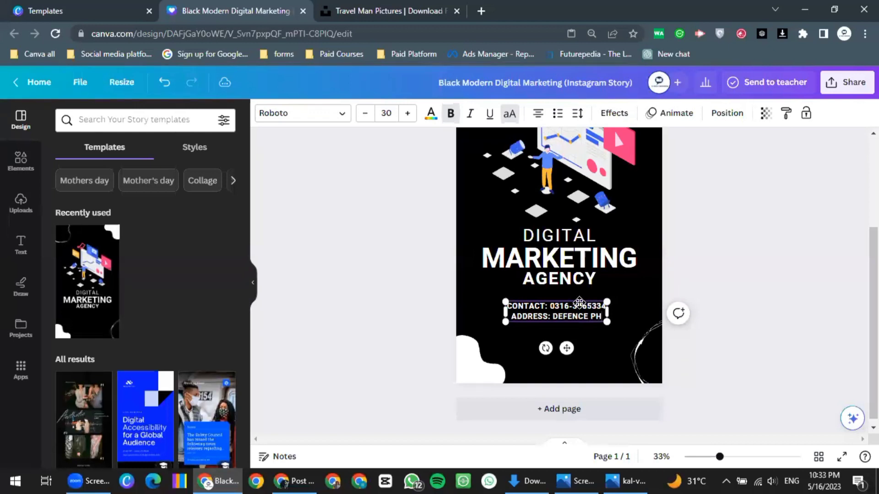
text(ASE 01)
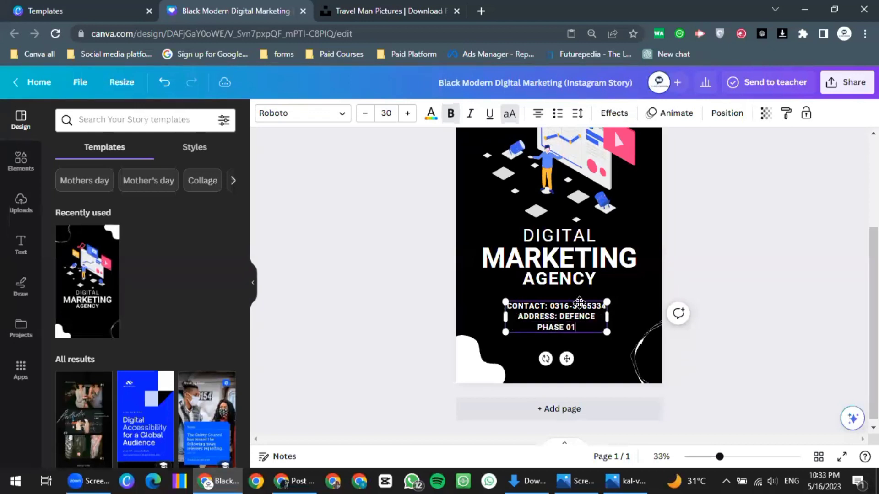
text( KARCHI)
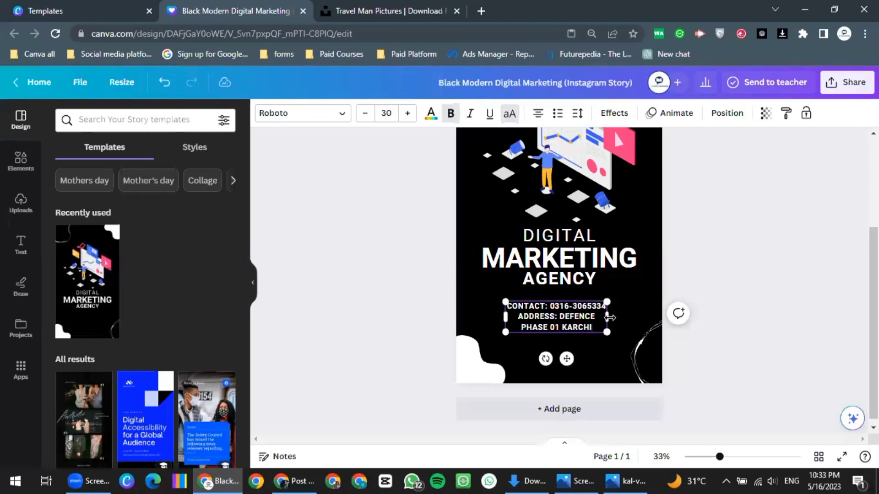
drag(648, 319, 662, 316)
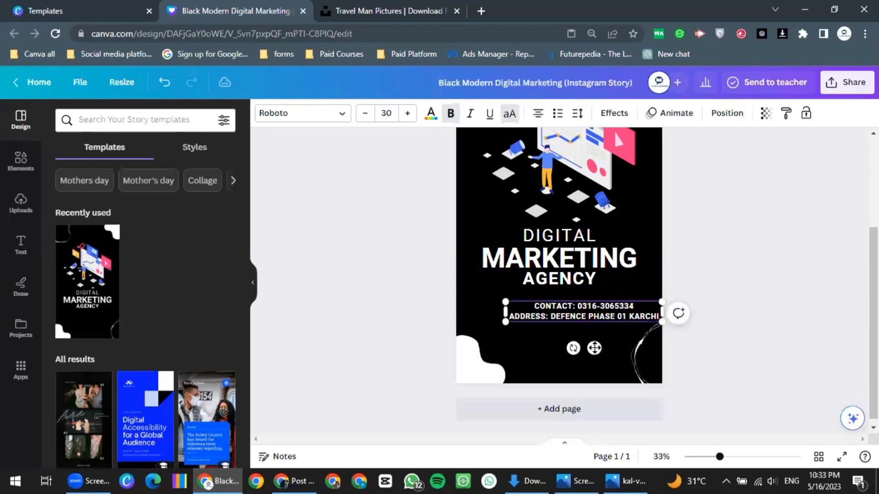
drag(594, 348, 566, 339)
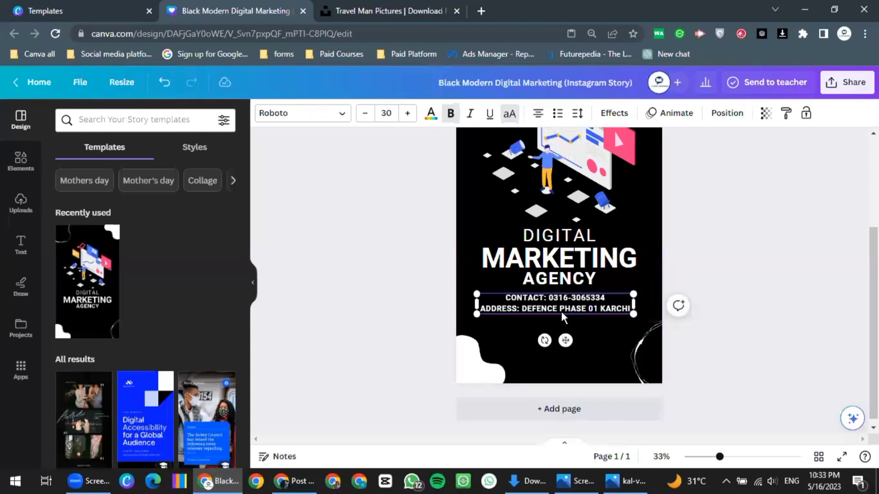
Copy the contact and address text block and paste a duplicate just below it
right_click(567, 313)
key(Escape)
right_click(565, 339)
click(604, 255)
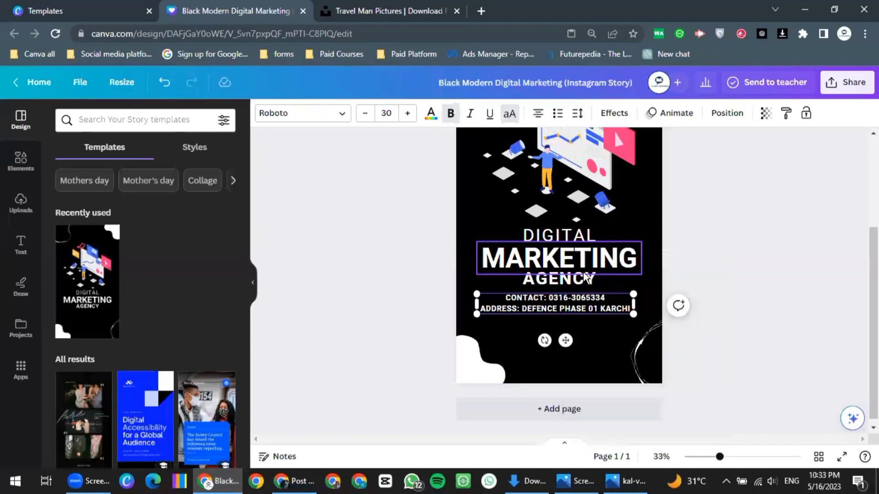
right_click(556, 320)
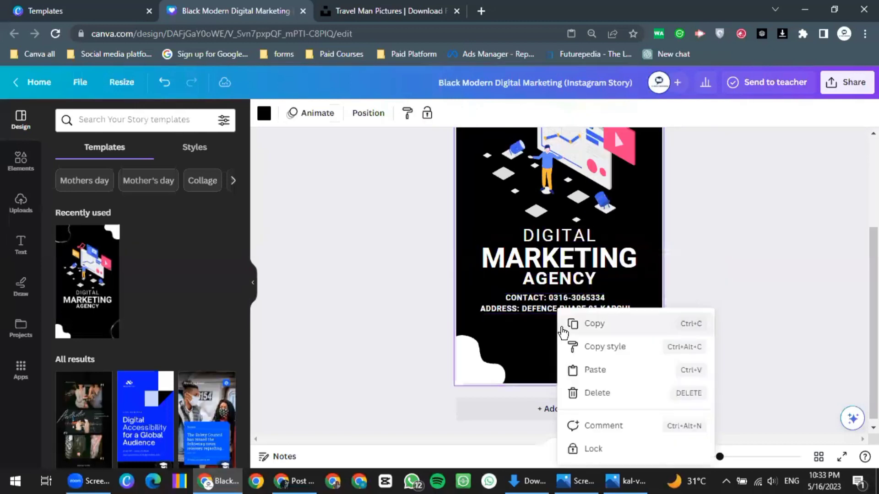
click(593, 369)
drag(569, 352, 569, 361)
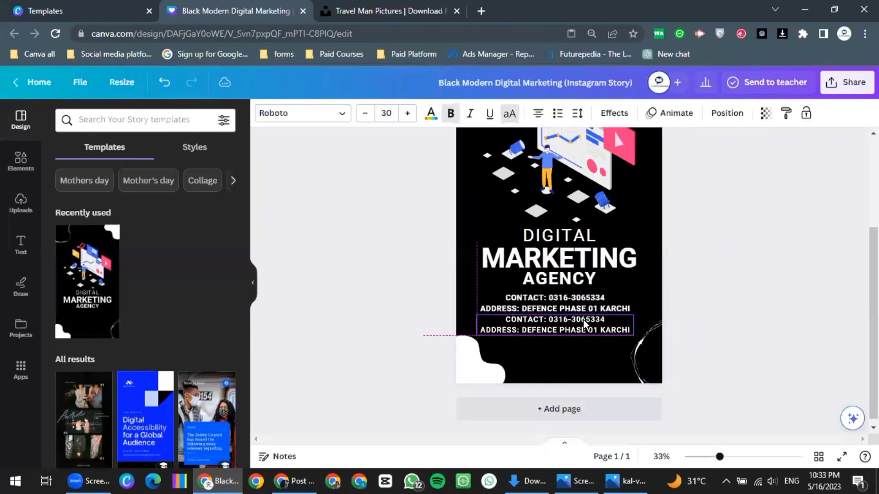
Replace the duplicate's first line with 'FACEBOOK:/LEARNINGWITHEARNING'
double_click(586, 319)
click(605, 319)
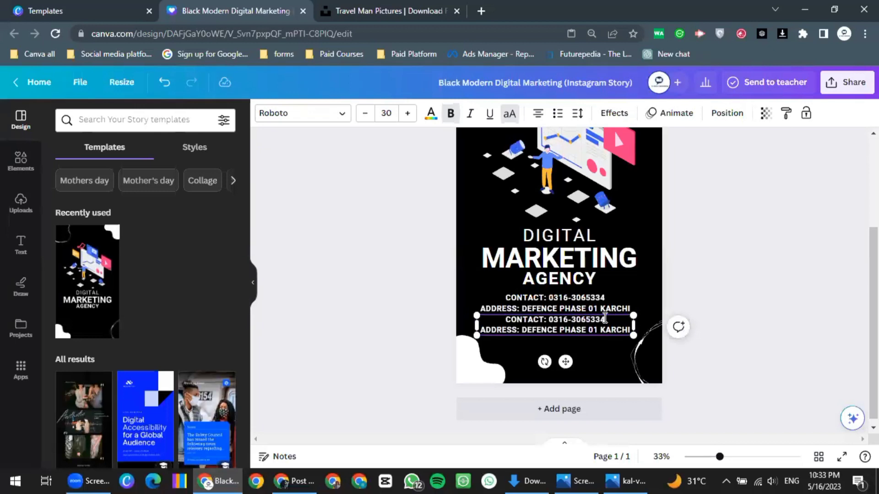
key(BackSpace)
key(BackSpace)
key(BackSpace)
key(BackSpace)
key(BackSpace)
key(BackSpace)
key(BackSpace)
key(BackSpace)
key(BackSpace)
key(BackSpace)
key(BackSpace)
key(BackSpace)
key(BackSpace)
key(BackSpace)
key(BackSpace)
key(BackSpace)
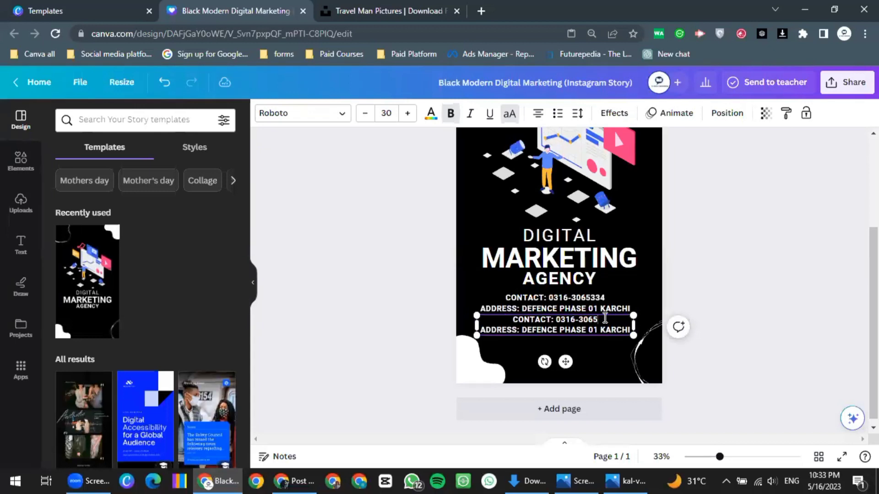
key(BackSpace)
key(BackSpace)
key(BackSpace)
key(BackSpace)
key(BackSpace)
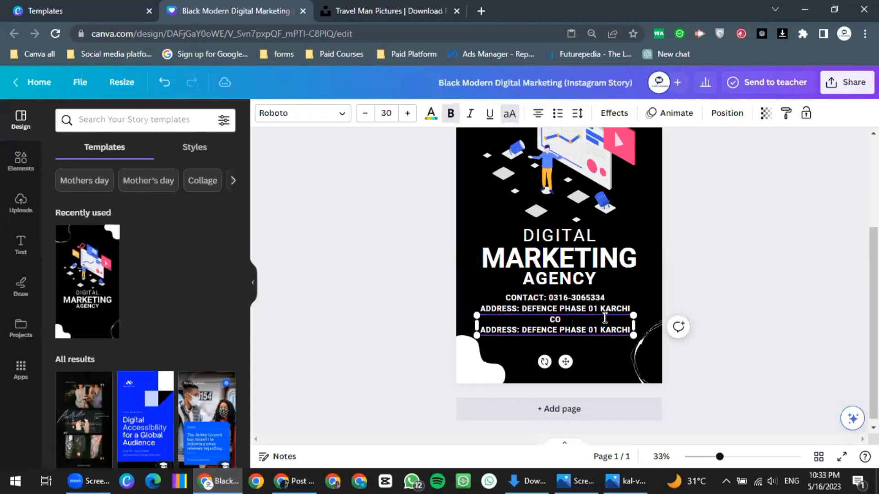
text(FACXEBB)
key(BackSpace)
key(BackSpace)
key(BackSpace)
key(BackSpace)
text(EB)
text(OOK)
text(:)
text(FACE)
key(BackSpace)
key(BackSpace)
key(BackSpace)
key(BackSpace)
key(BackSpace)
text(/LEARNIN)
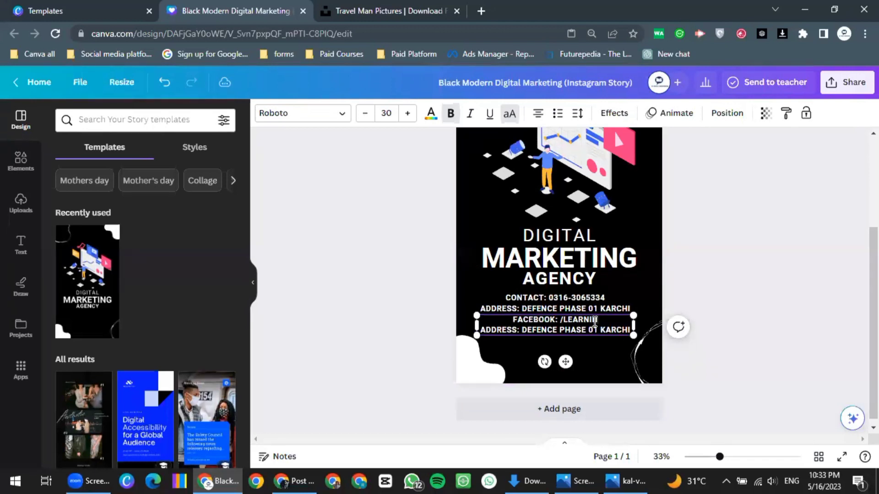
text(GWITH)
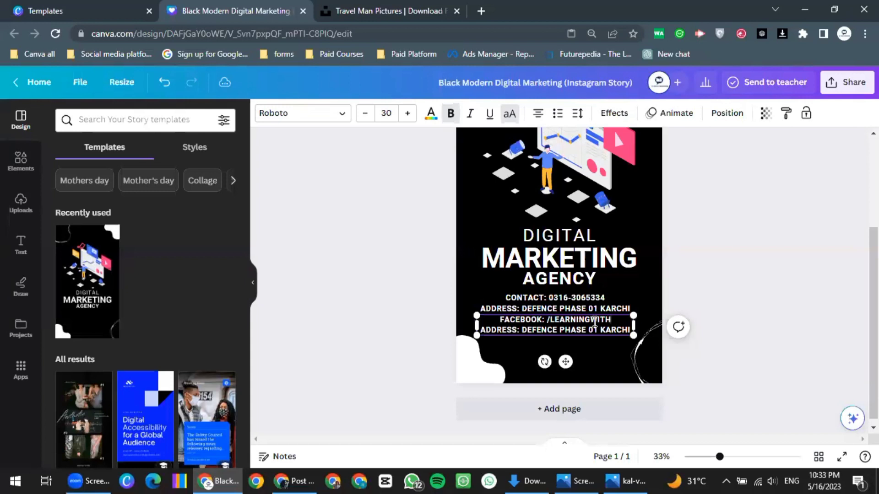
text(EAR)
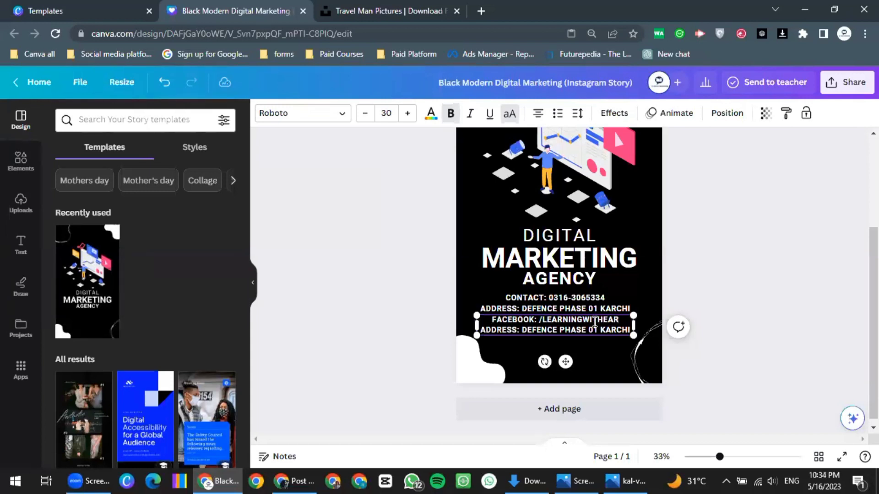
text(NING)
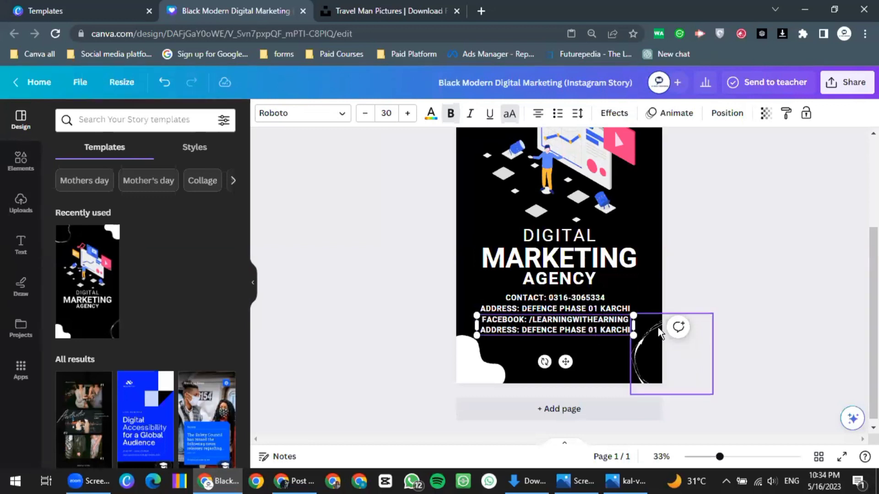
Replace the last line with 'YOUTUBE: LEARNING WITH OFFICIAL' and nudge the box slightly lower
key(BackSpace)
key(BackSpace)
key(BackSpace)
key(BackSpace)
key(BackSpace)
key(BackSpace)
key(BackSpace)
key(BackSpace)
key(BackSpace)
key(BackSpace)
key(BackSpace)
key(BackSpace)
key(BackSpace)
key(BackSpace)
key(BackSpace)
key(BackSpace)
key(BackSpace)
key(BackSpace)
key(BackSpace)
key(BackSpace)
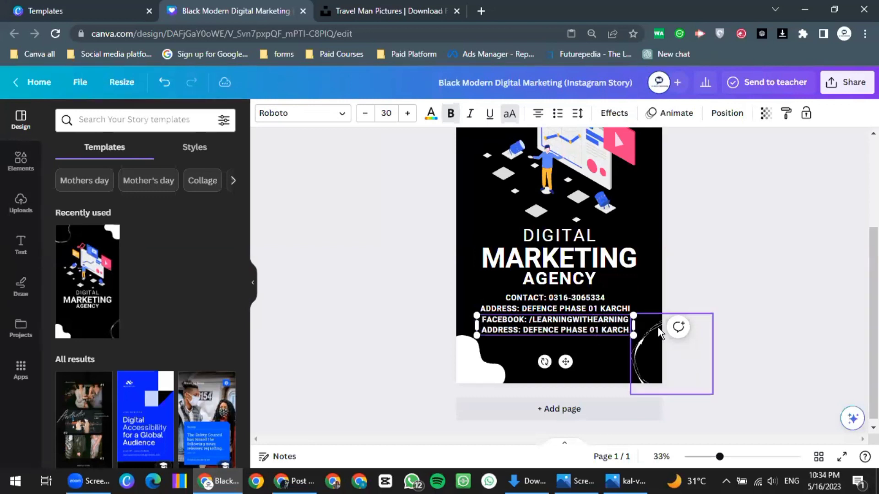
key(BackSpace)
key(BackSpace)
key(BackSpace)
key(BackSpace)
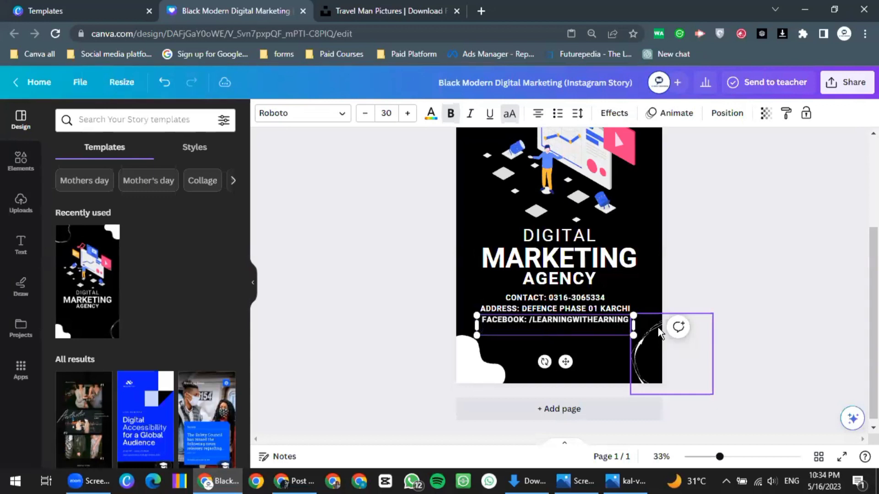
text(YOUR)
key(BackSpace)
text(TUBE: LEARNING)
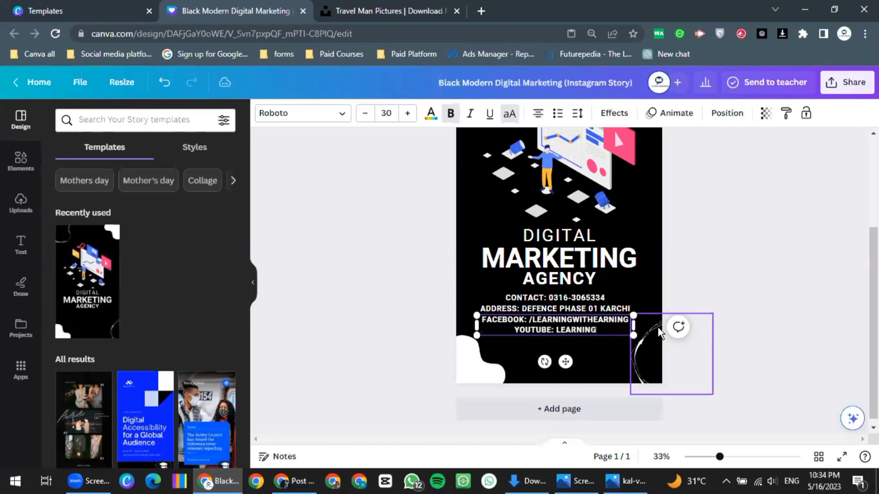
text( WITH)
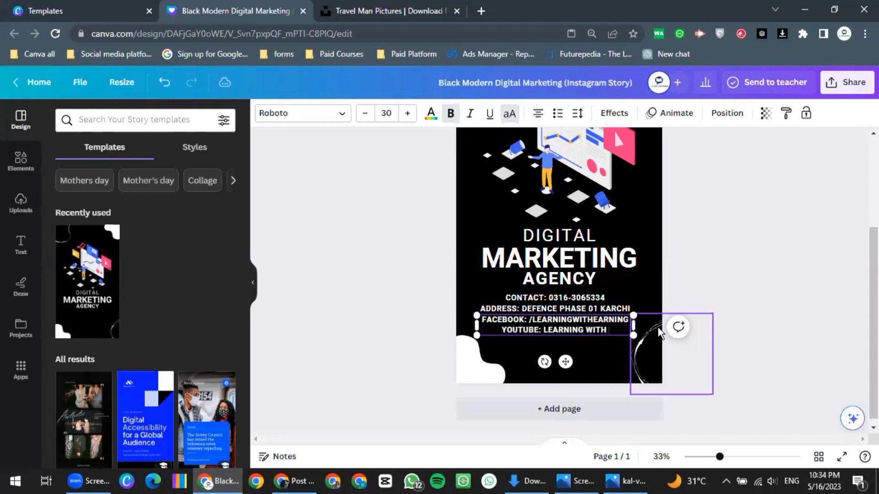
text( OFFI)
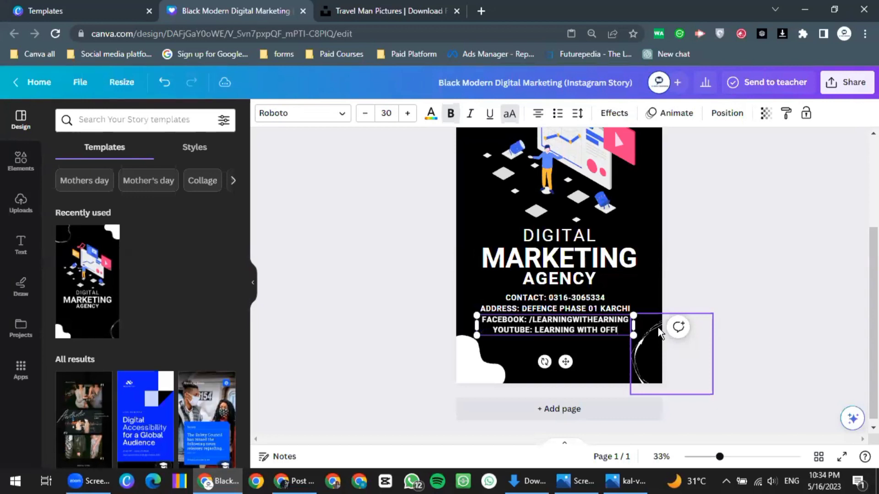
text(CIAL)
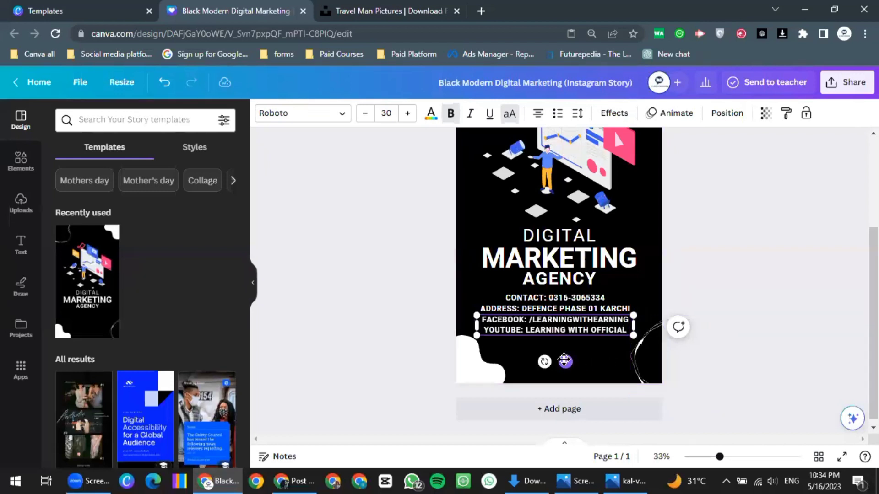
drag(564, 360, 563, 363)
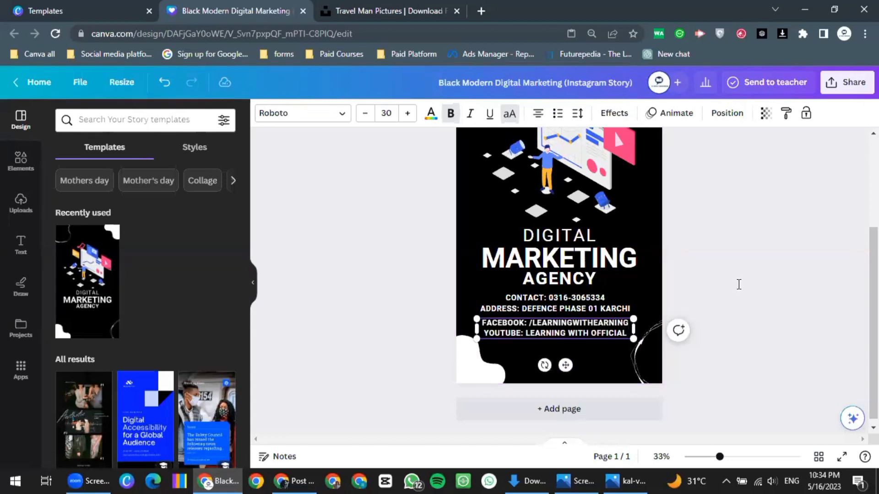
click(625, 344)
Drag the E-RISE TRAINERS logo from Uploads onto the page and shrink it into the top-left corner
scroll(601, 344, up, 3)
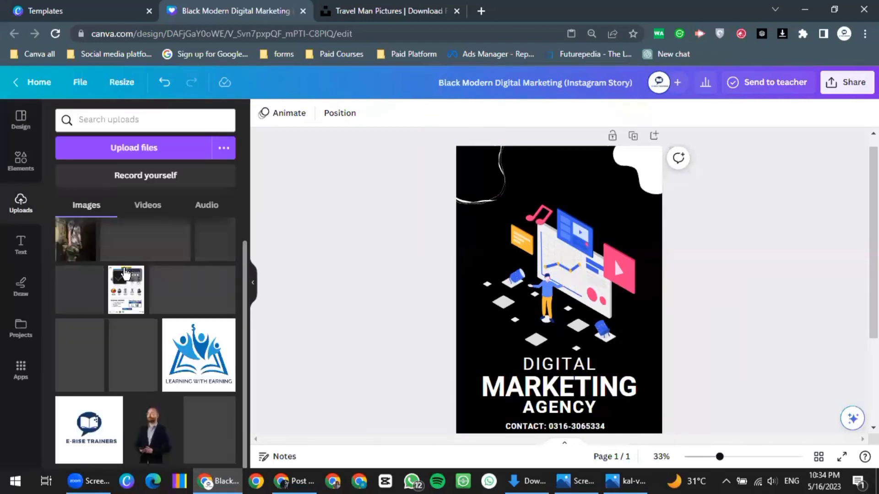
click(558, 320)
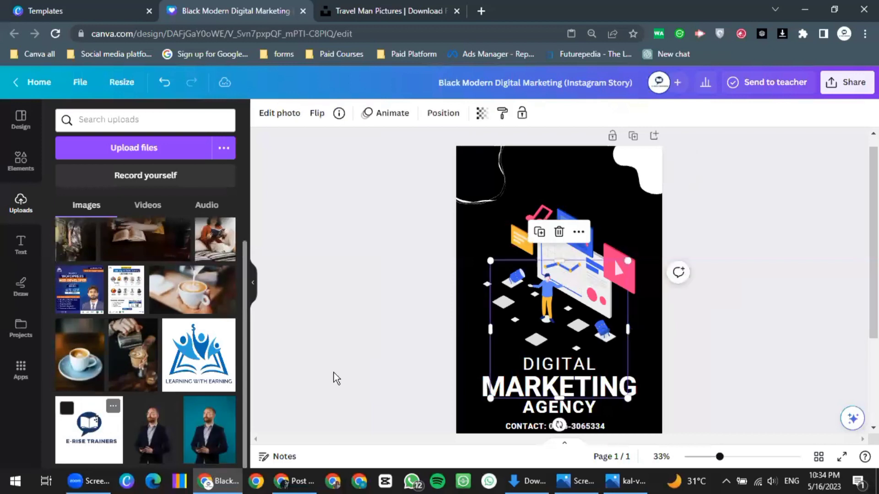
drag(337, 379, 553, 229)
drag(581, 294, 498, 181)
drag(496, 181, 518, 209)
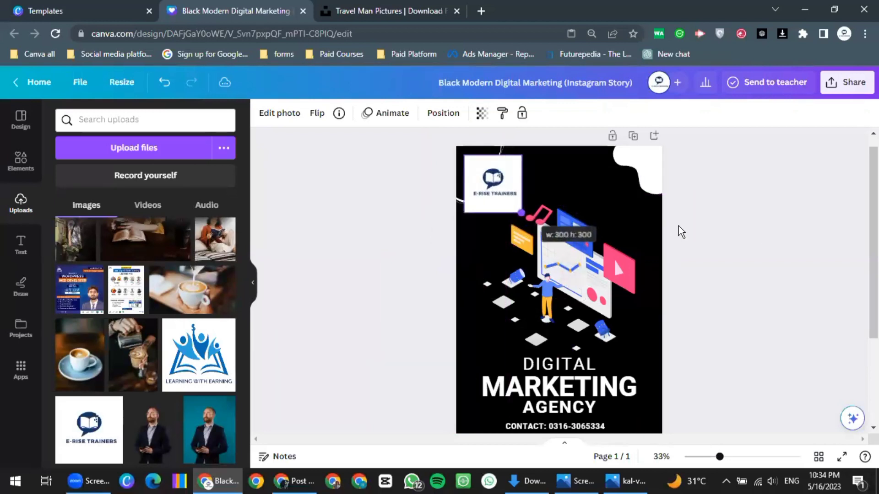
click(659, 251)
scroll(658, 251, down, 2)
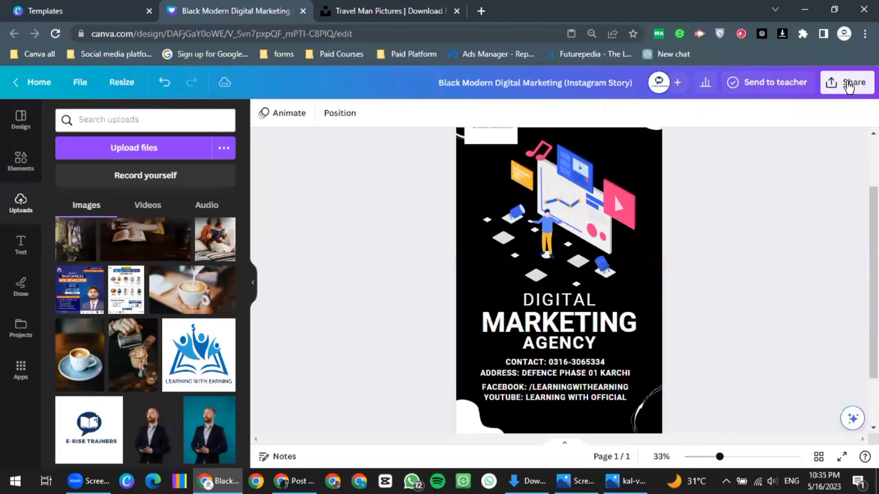
Download the story as a PNG and open 'Black Modern Digital Marketing (Instagram Story).png' from Chrome's downloads
click(830, 83)
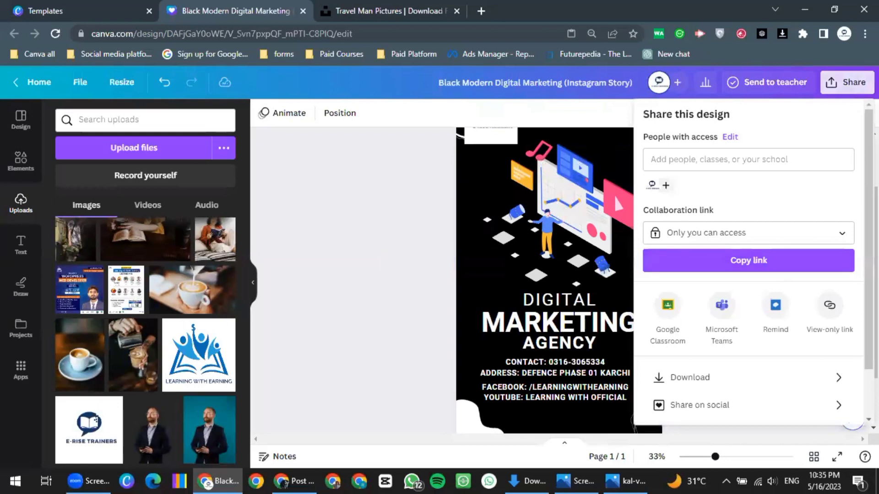
click(696, 377)
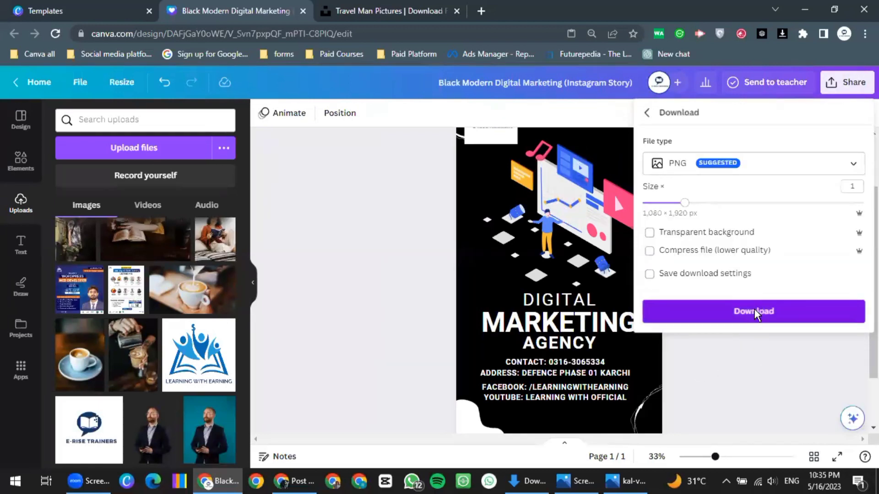
click(755, 314)
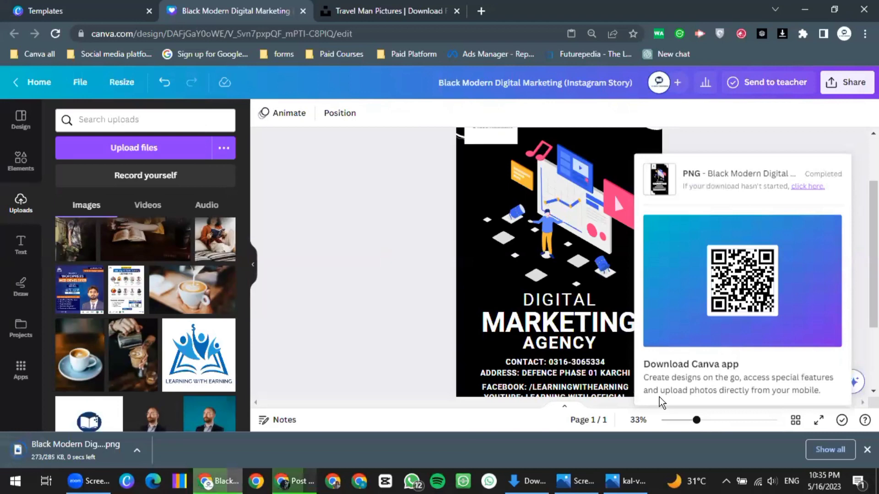
click(137, 449)
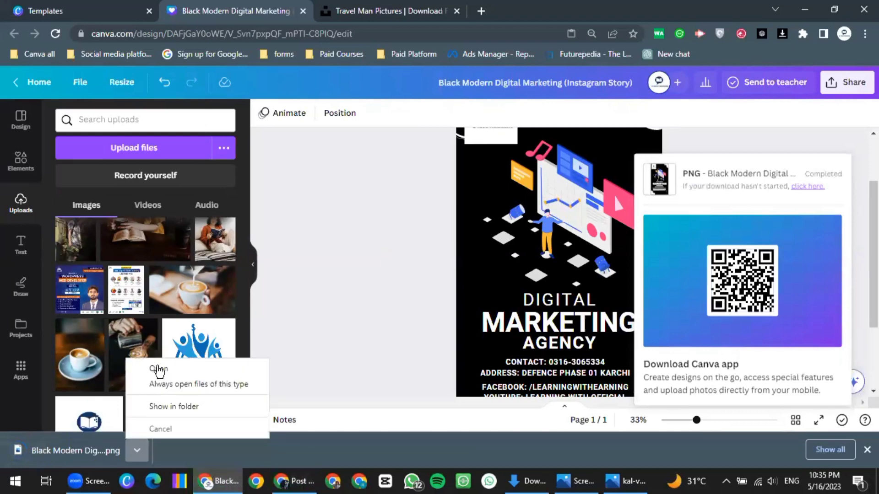
click(158, 370)
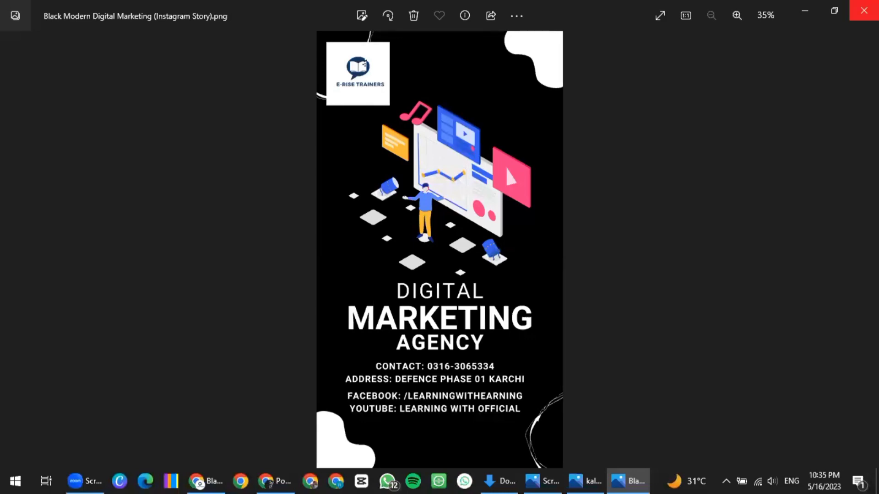
Close the Windows Photos viewer showing the exported story image
click(864, 11)
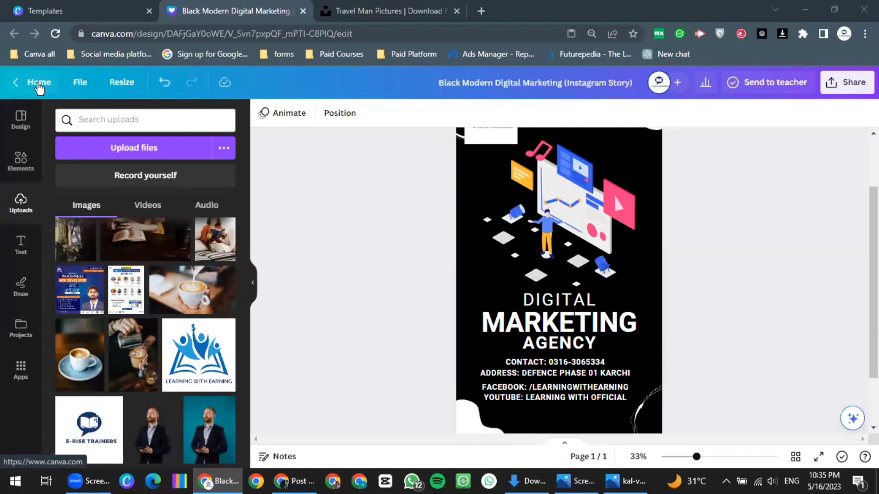
From the Canva home page, create a custom-size design of 2000 × 2000 px
click(39, 86)
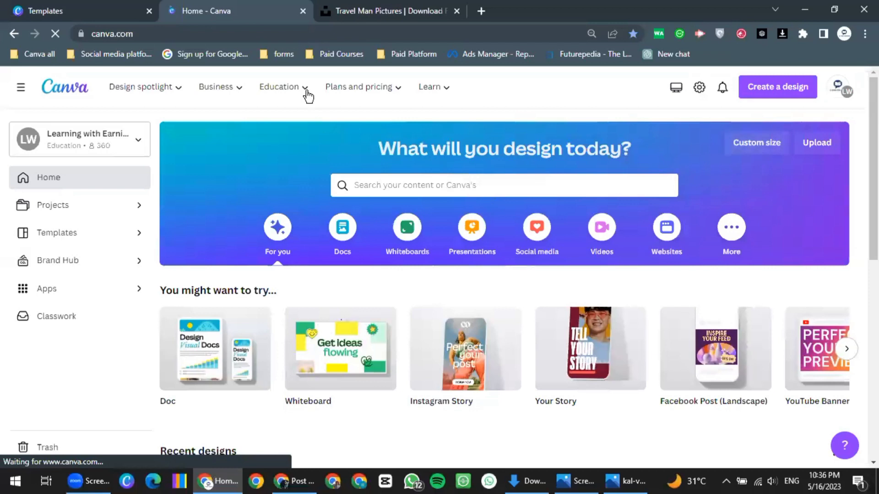
click(55, 33)
click(755, 144)
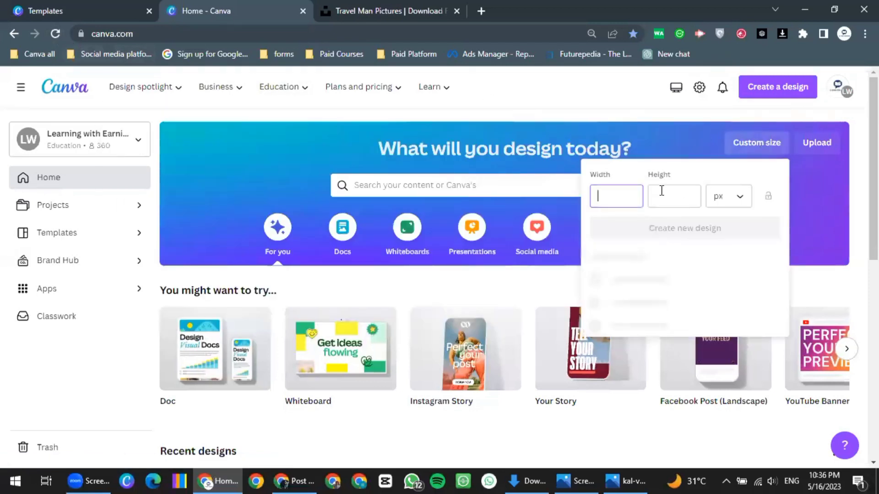
text(2000)
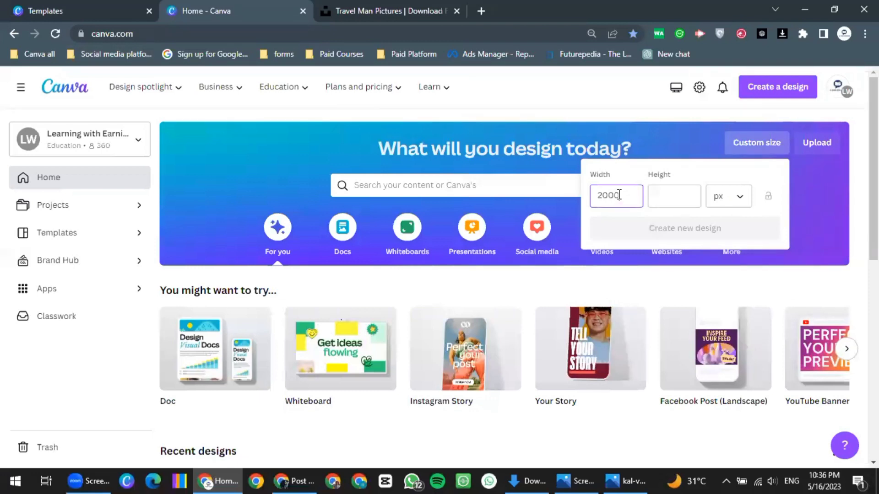
click(677, 196)
text(2000)
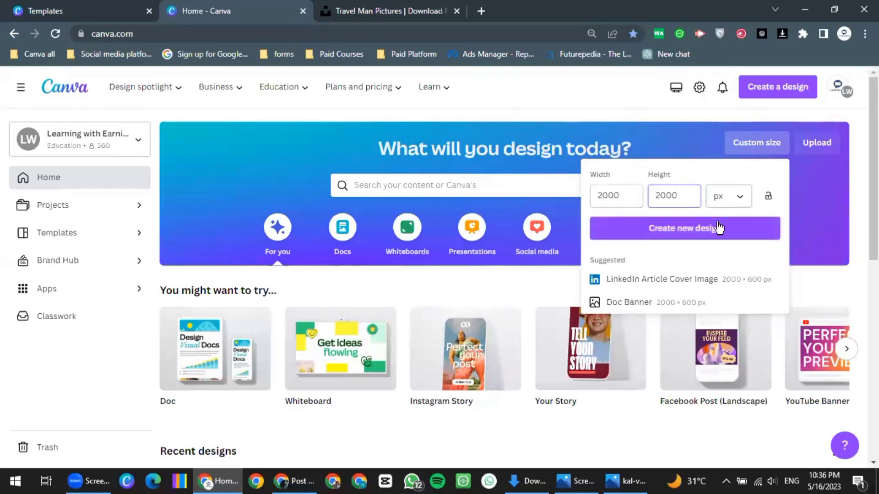
click(717, 228)
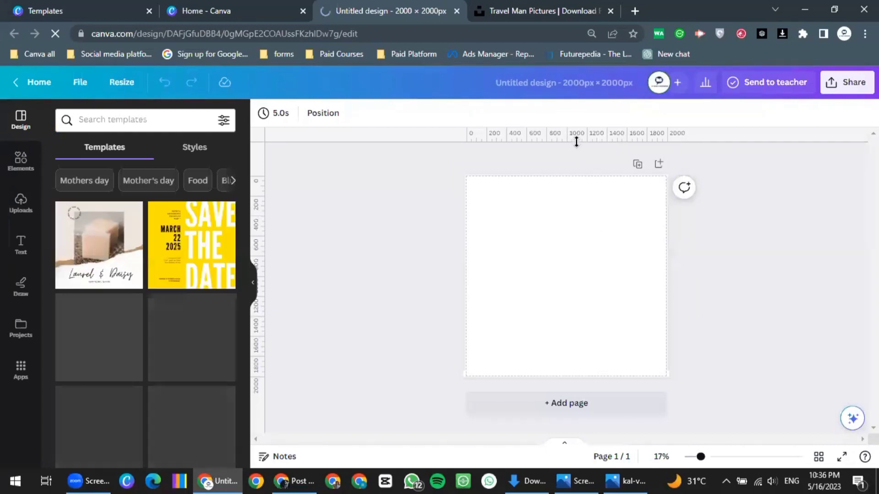
click(85, 86)
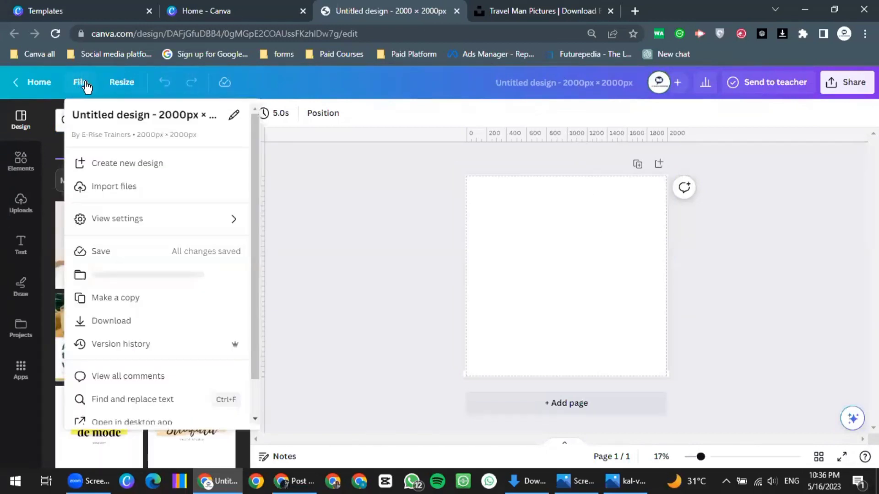
mouse_move(189, 233)
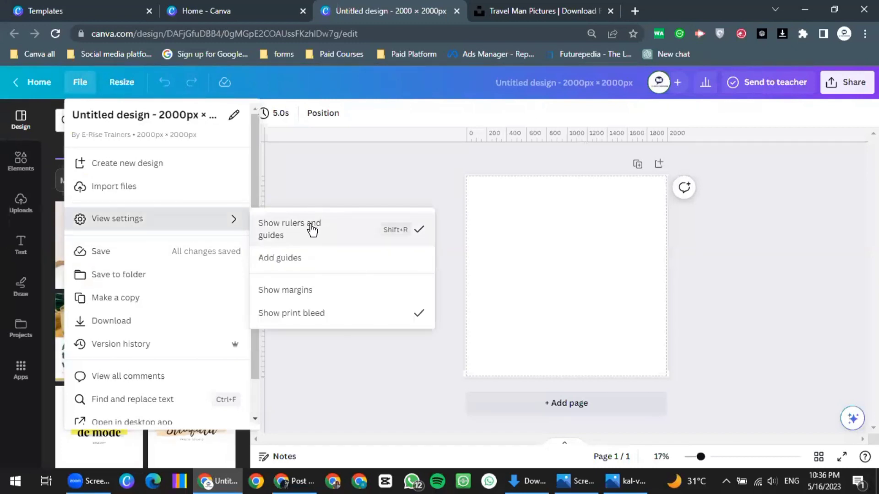
click(311, 225)
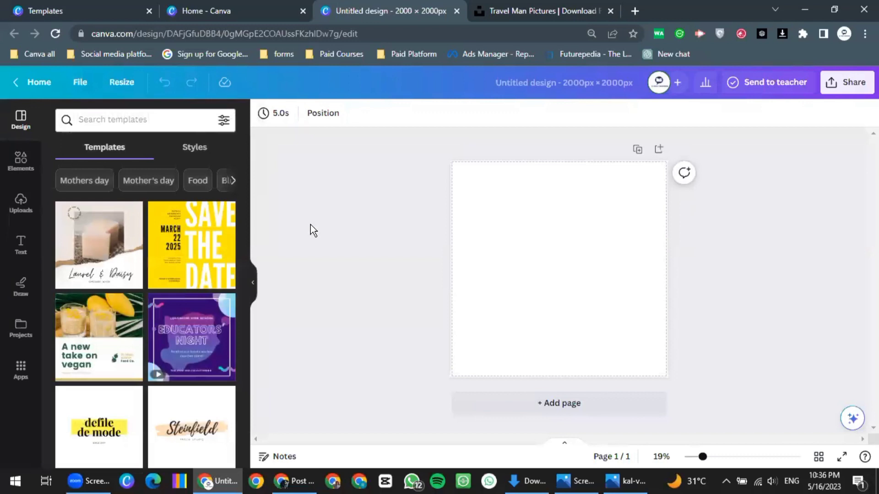
click(88, 89)
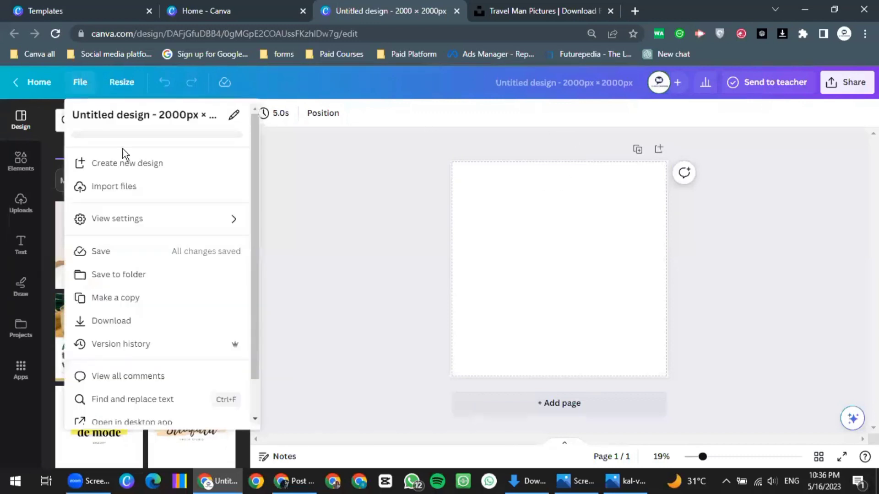
mouse_move(129, 222)
click(306, 227)
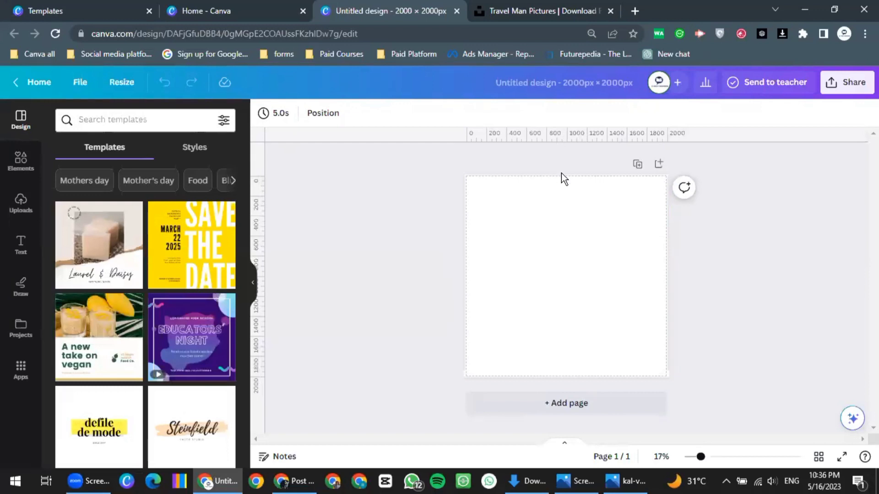
scroll(578, 191, up, 5)
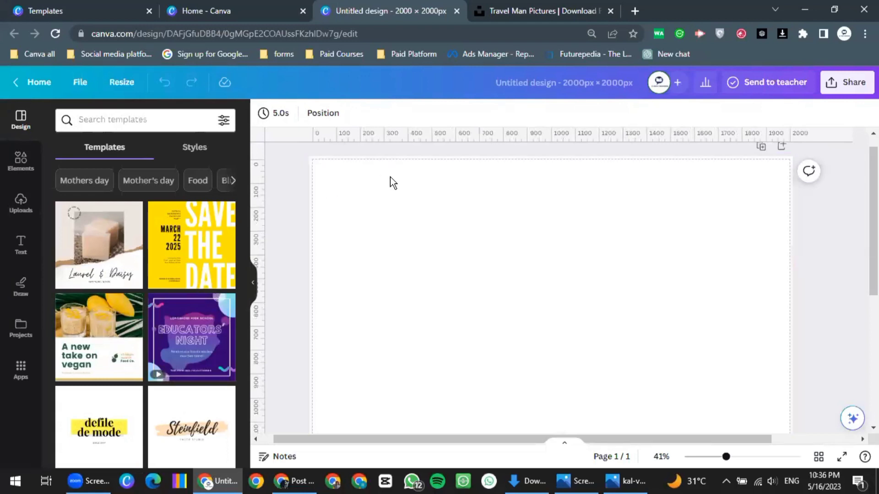
scroll(439, 224, down, 2)
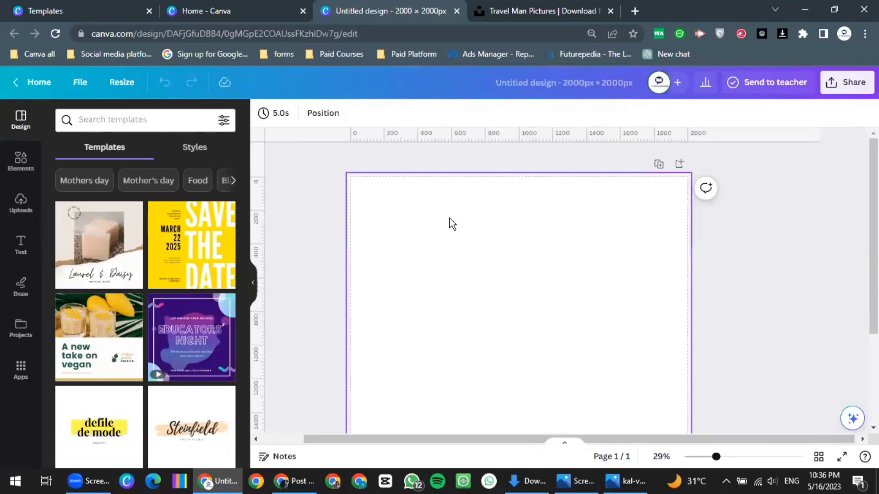
scroll(449, 218, down, 2)
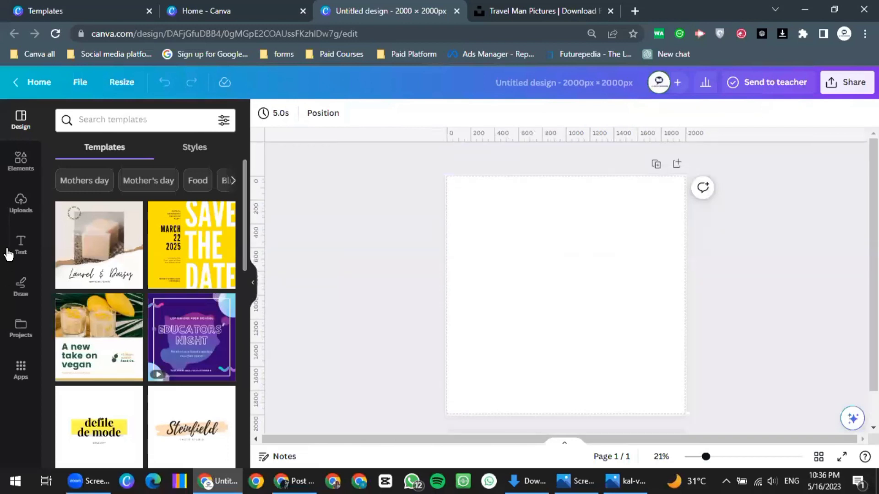
Upload daniel-jensen-tQpypKA92k8-unsplash.jpg from Downloads through the Uploads panel
click(20, 205)
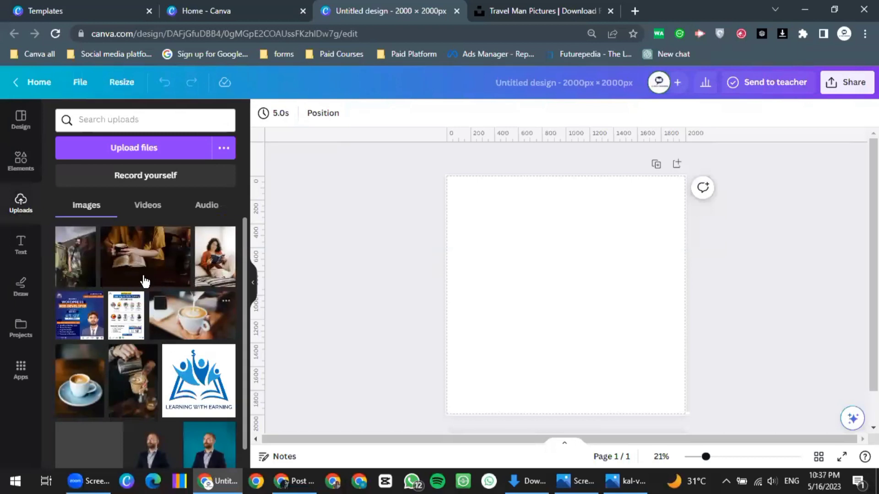
scroll(132, 274, down, 1)
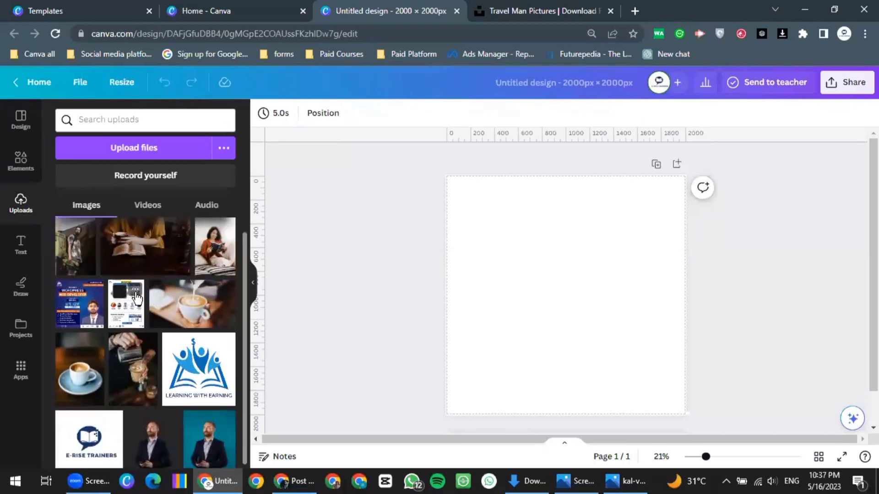
scroll(120, 238, up, 1)
scroll(137, 303, down, 1)
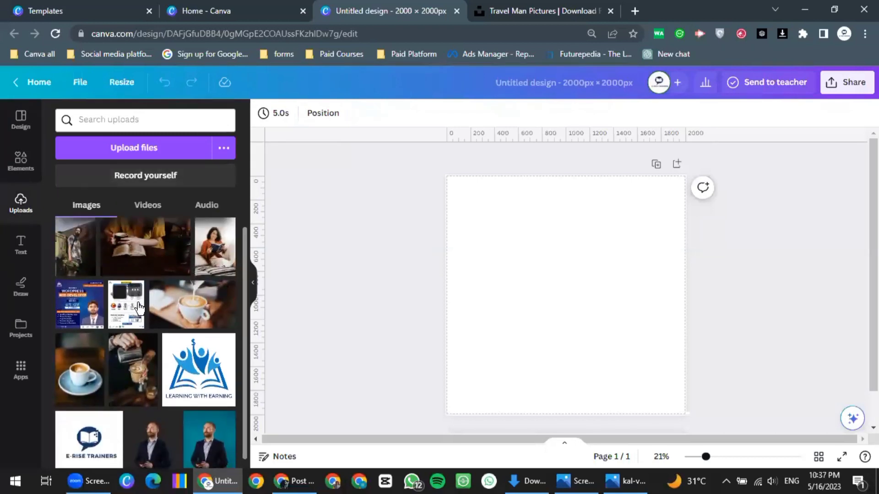
scroll(138, 309, down, 1)
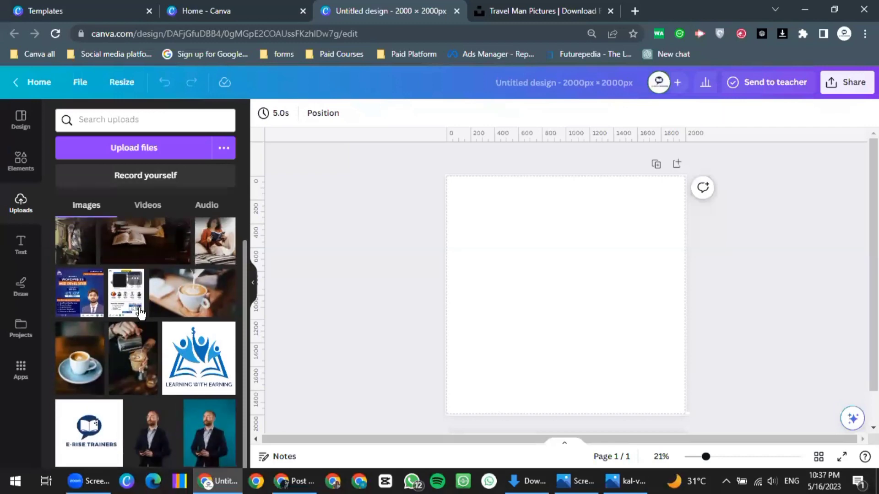
scroll(140, 312, up, 2)
click(134, 147)
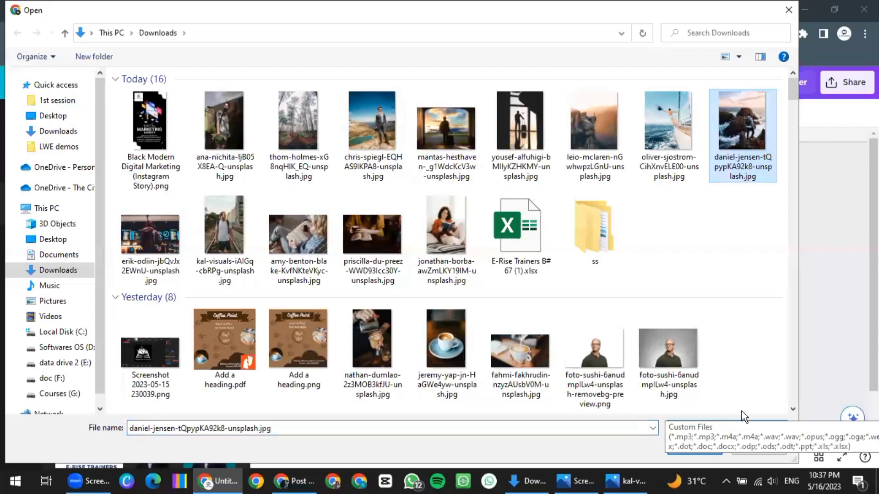
click(687, 445)
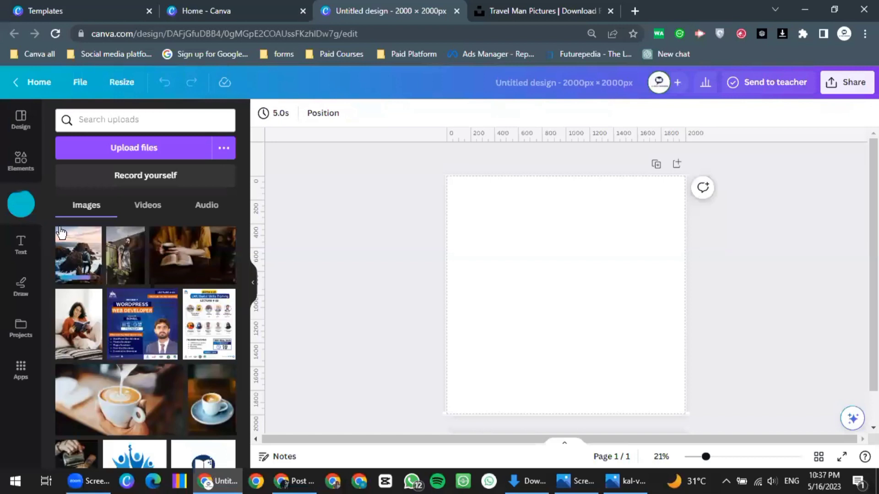
Place the seaside-rocks photo on the page, enlarge it to cover the canvas, and set it as background
mouse_move(75, 262)
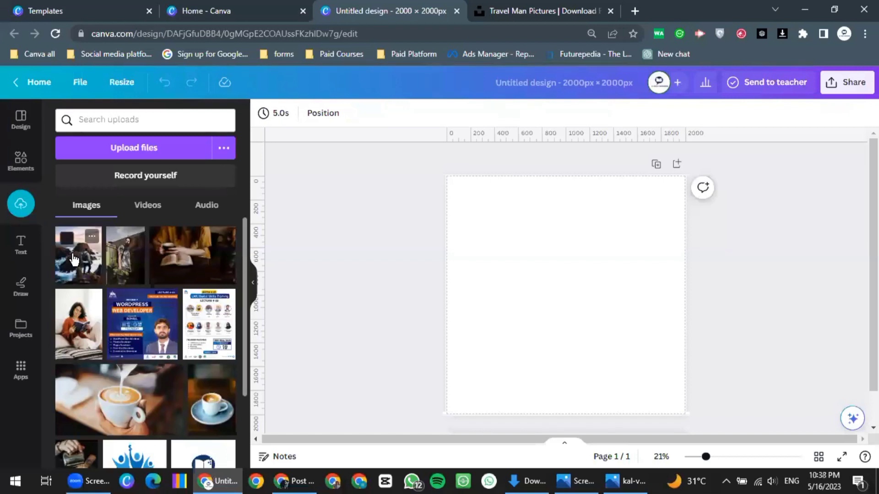
drag(552, 264, 524, 246)
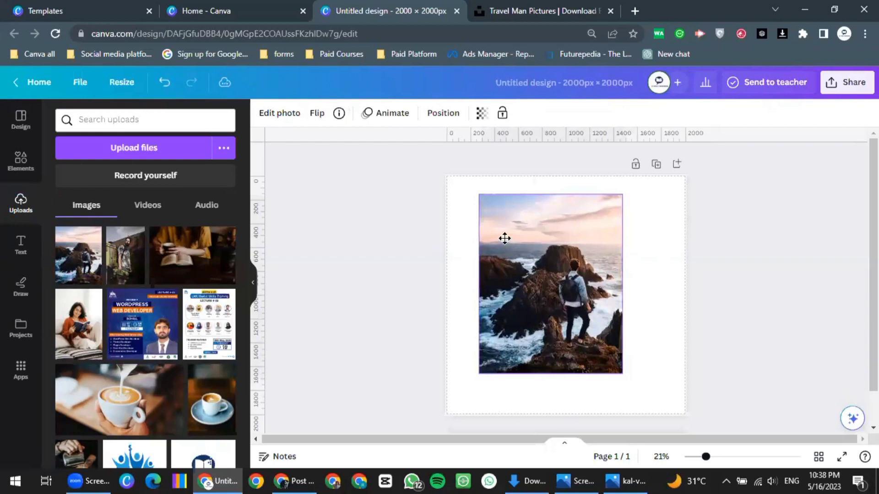
drag(580, 283, 566, 275)
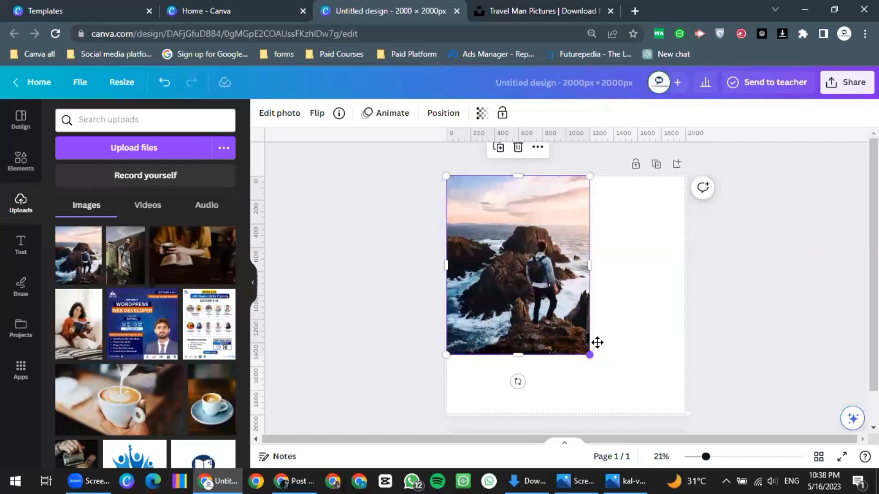
drag(596, 344, 570, 298)
drag(456, 177, 468, 180)
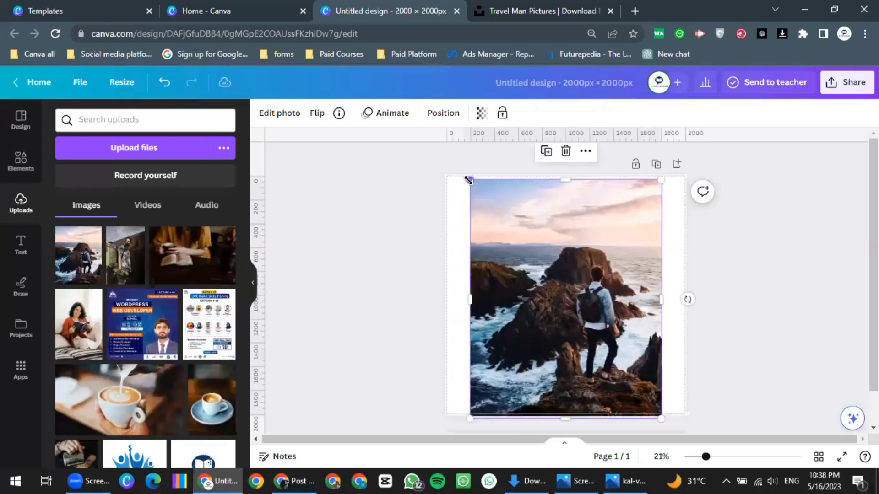
drag(422, 159, 441, 143)
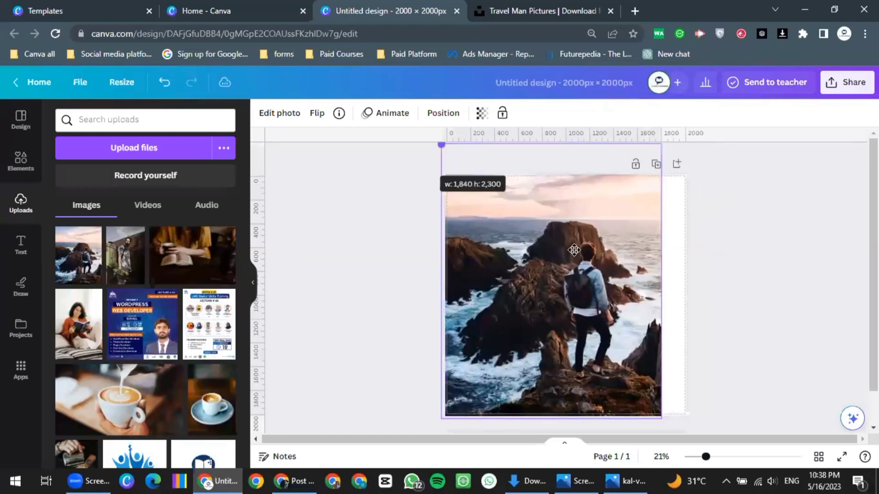
drag(535, 226, 528, 252)
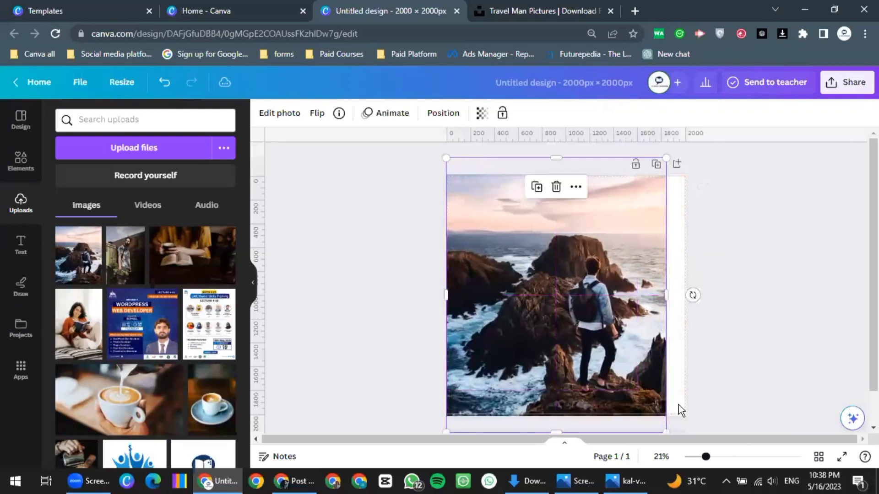
scroll(674, 397, down, 1)
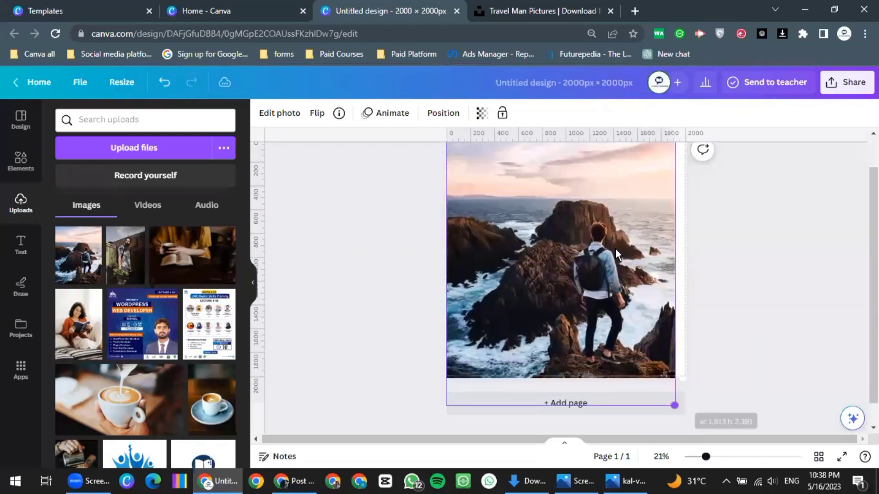
click(748, 254)
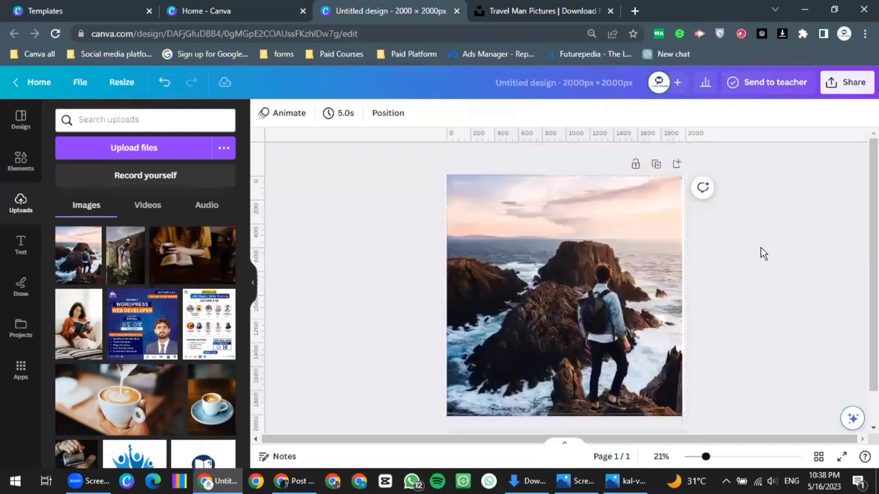
double_click(594, 240)
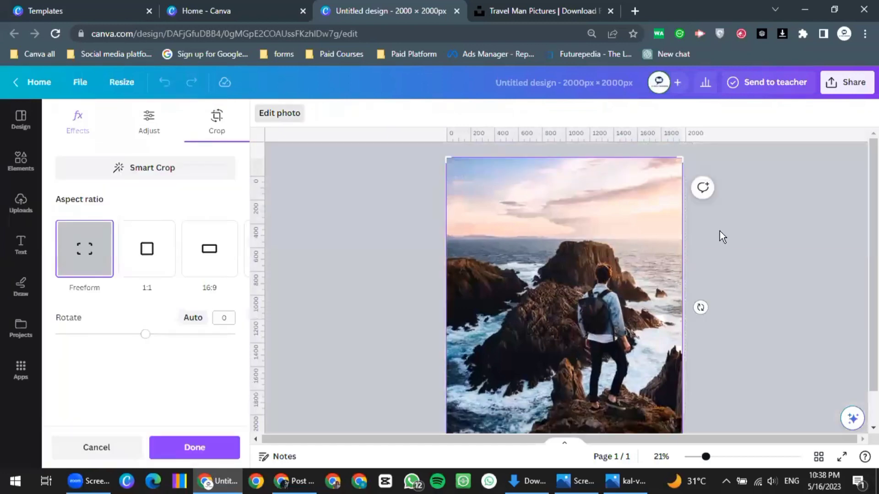
click(734, 231)
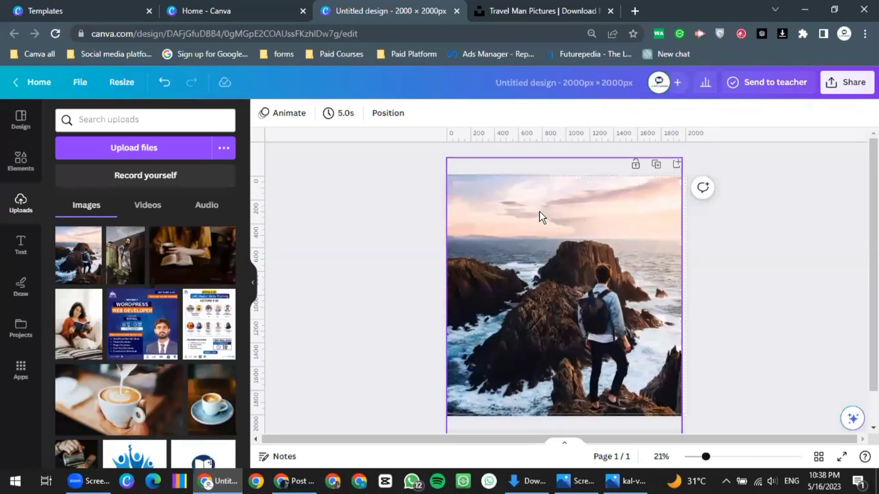
scroll(542, 217, up, 2)
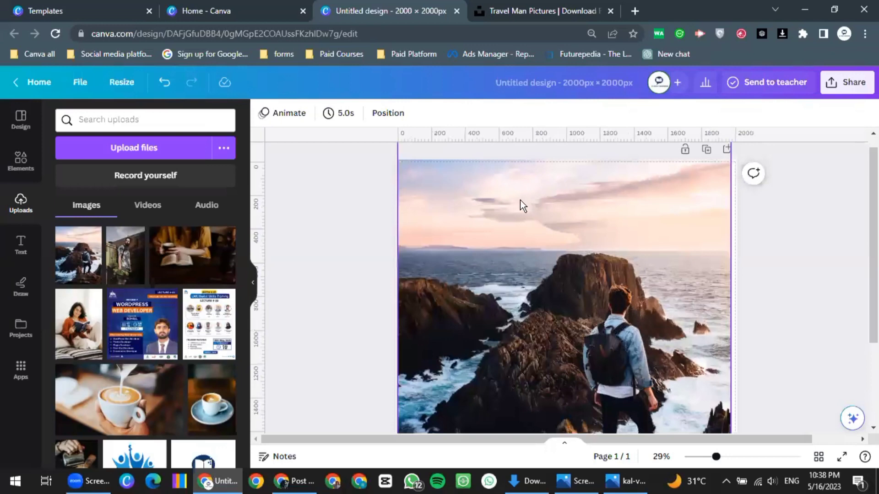
scroll(504, 191, up, 3)
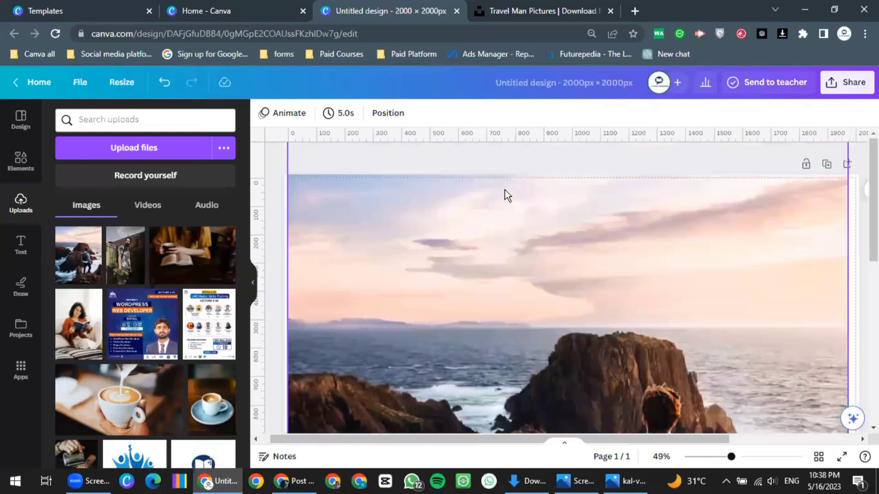
scroll(438, 199, down, 2)
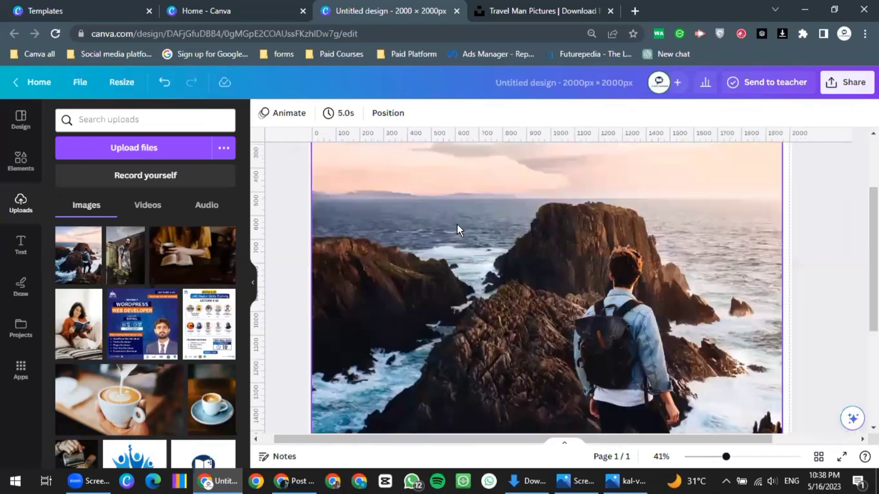
scroll(554, 156, up, 2)
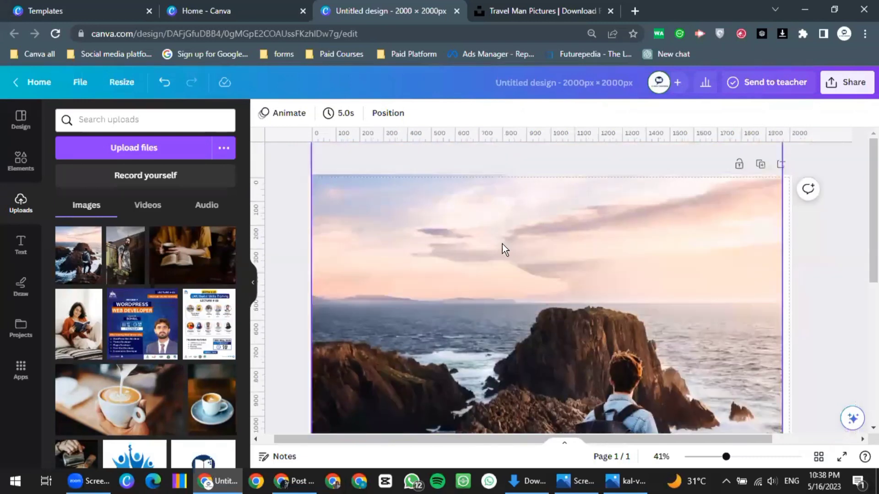
scroll(501, 243, down, 2)
scroll(488, 265, down, 2)
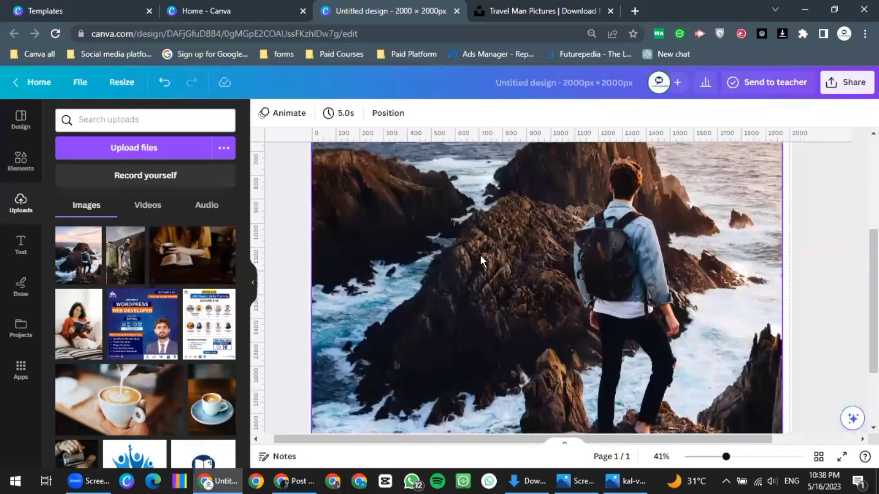
scroll(479, 254, down, 3)
double_click(520, 298)
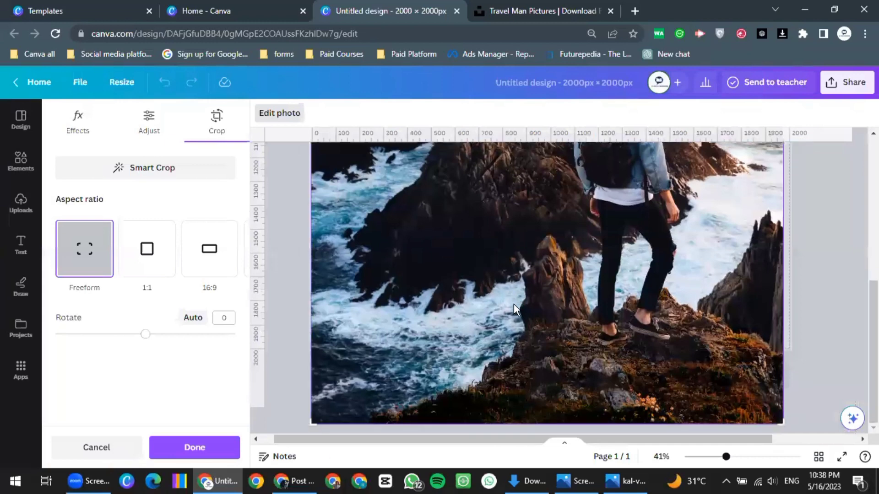
ctrl+scroll(513, 304, down, 2)
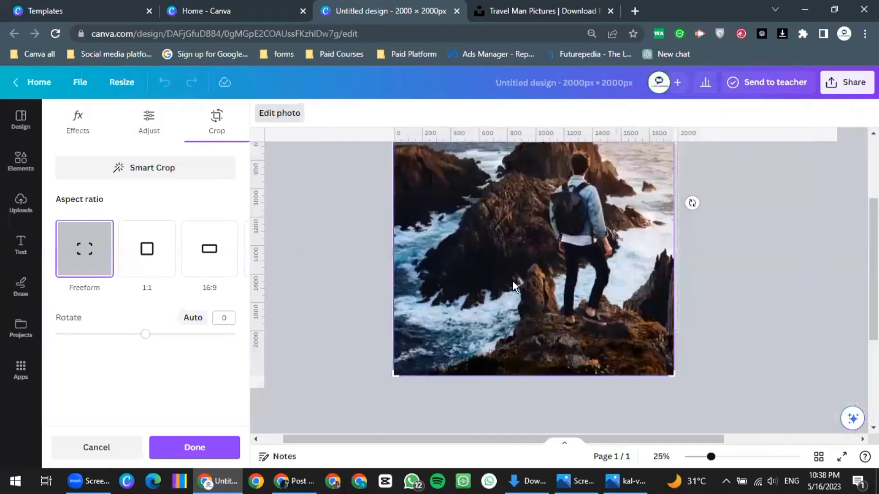
scroll(513, 303, up, 1)
scroll(506, 285, up, 3)
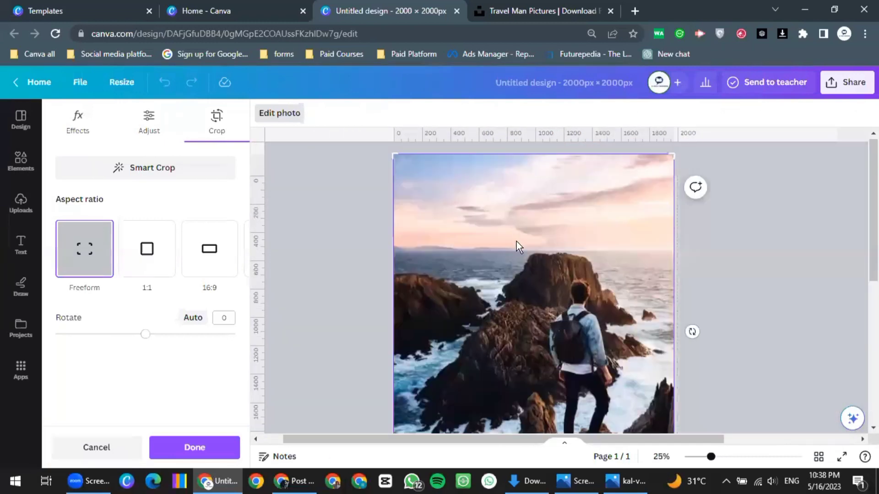
drag(516, 241, 606, 262)
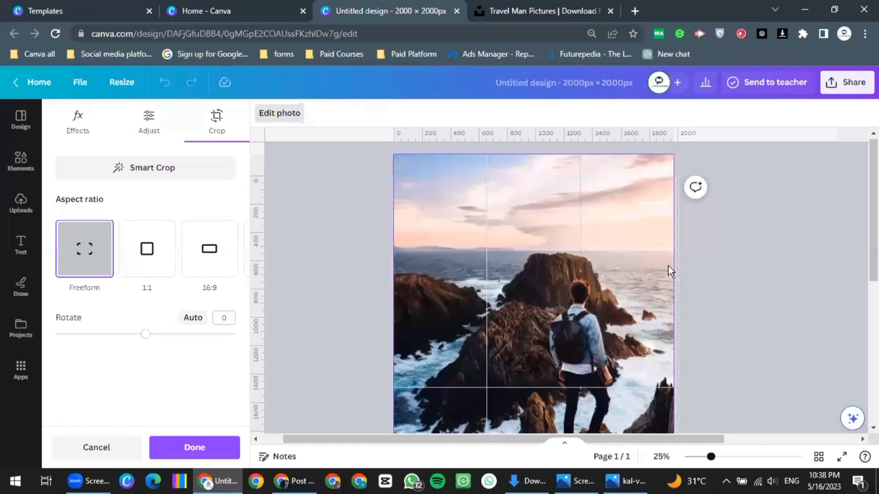
drag(668, 266, 538, 265)
click(669, 251)
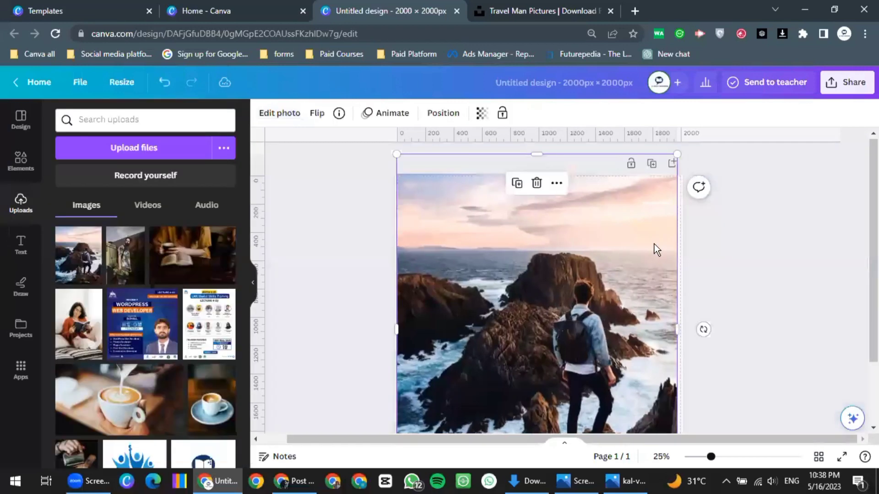
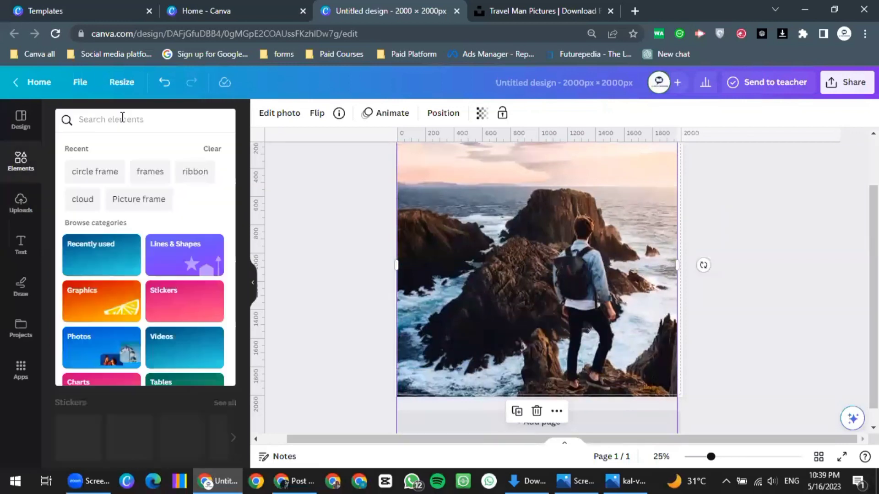
Search the design elements for 'rectangular sticker'
click(122, 117)
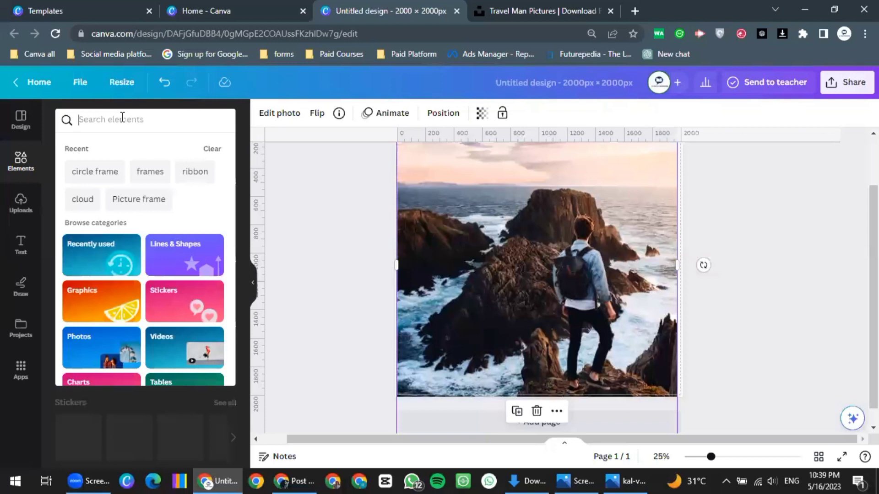
text(rectan)
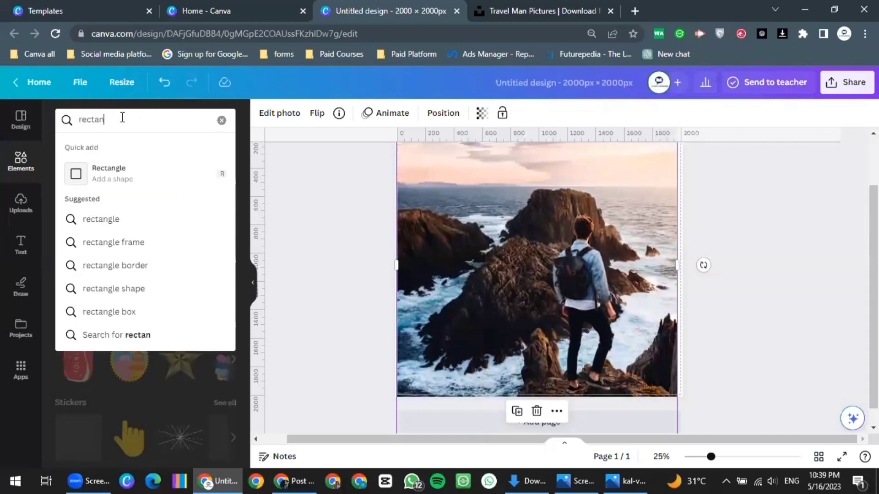
text(gular st)
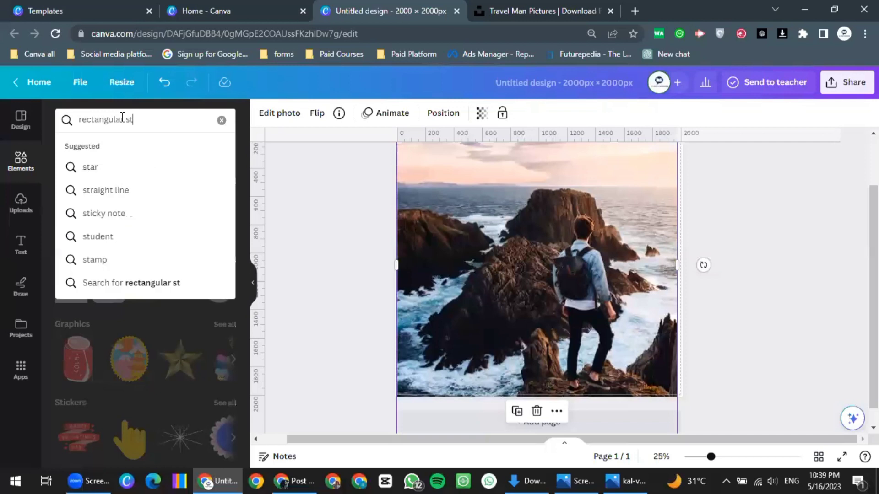
text(icker)
key(Return)
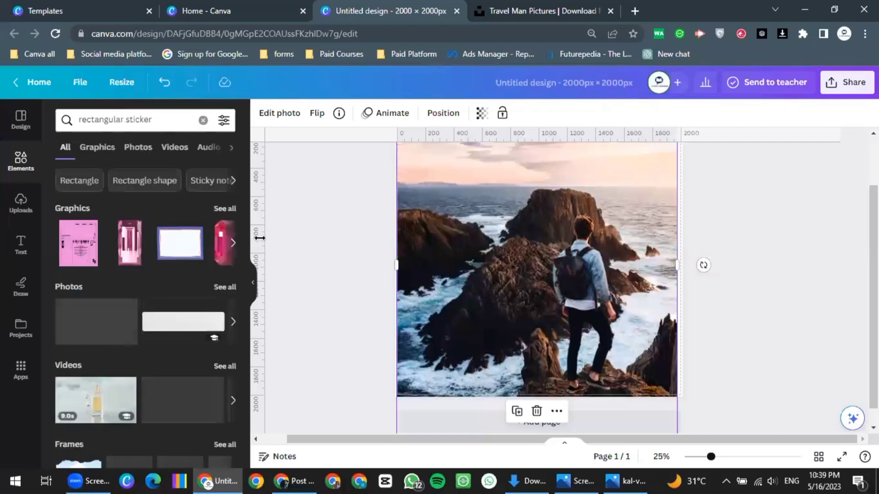
scroll(208, 262, down, 3)
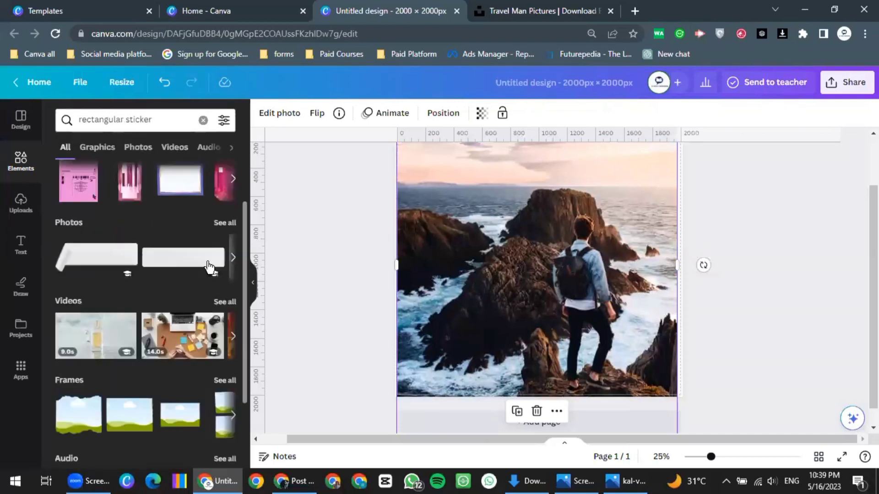
scroll(199, 268, up, 3)
Narrow the 'rectangular sticker' results to Graphics and browse them
click(102, 150)
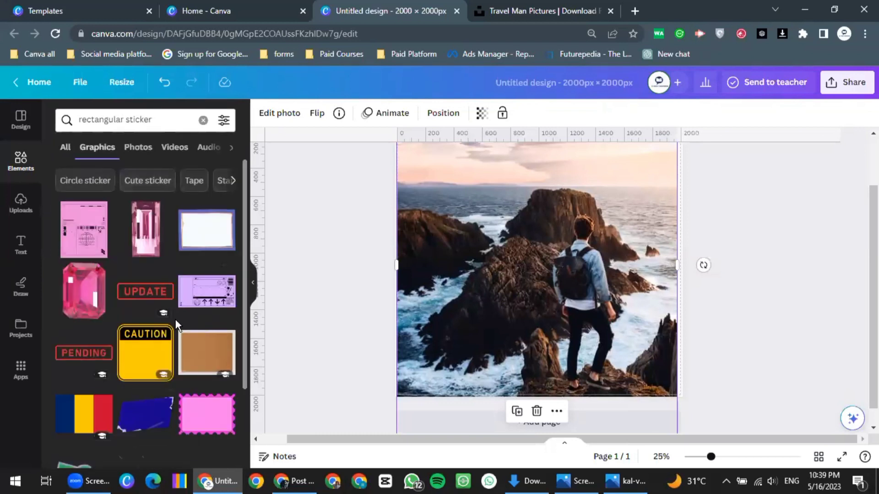
scroll(175, 319, down, 3)
scroll(175, 319, down, 8)
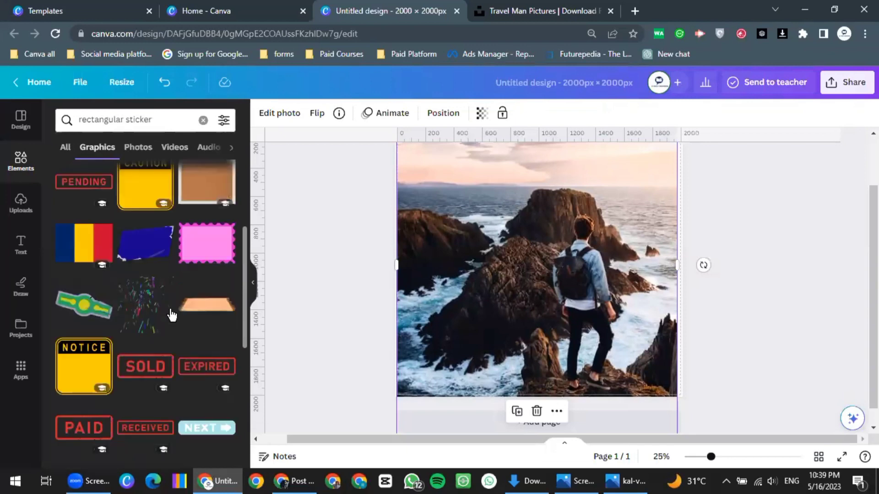
scroll(146, 256, down, 10)
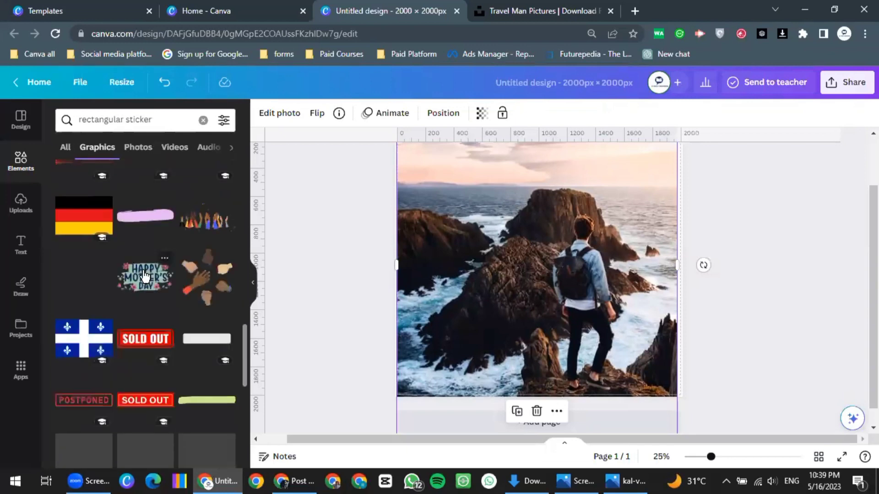
scroll(151, 288, down, 3)
scroll(179, 320, down, 7)
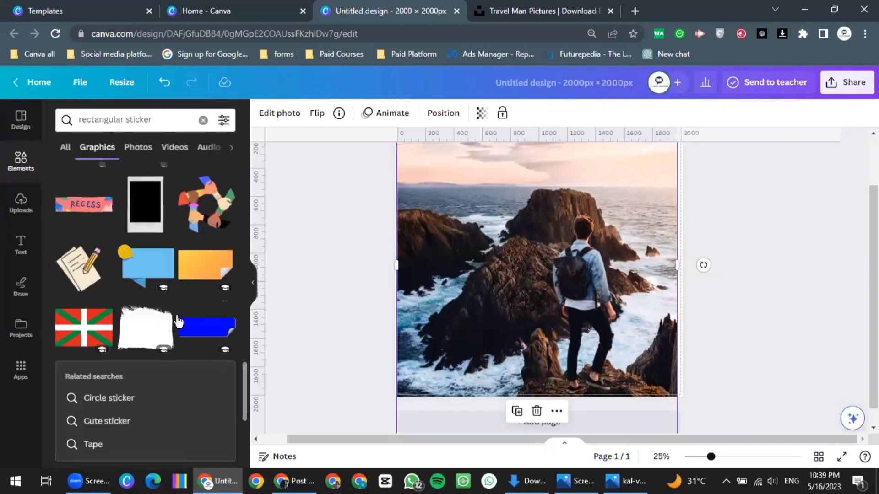
scroll(181, 324, down, 5)
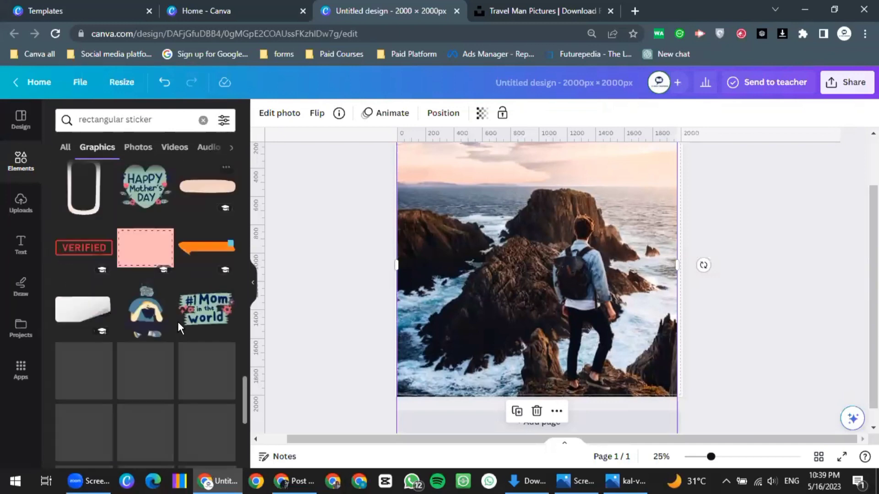
scroll(177, 321, up, 4)
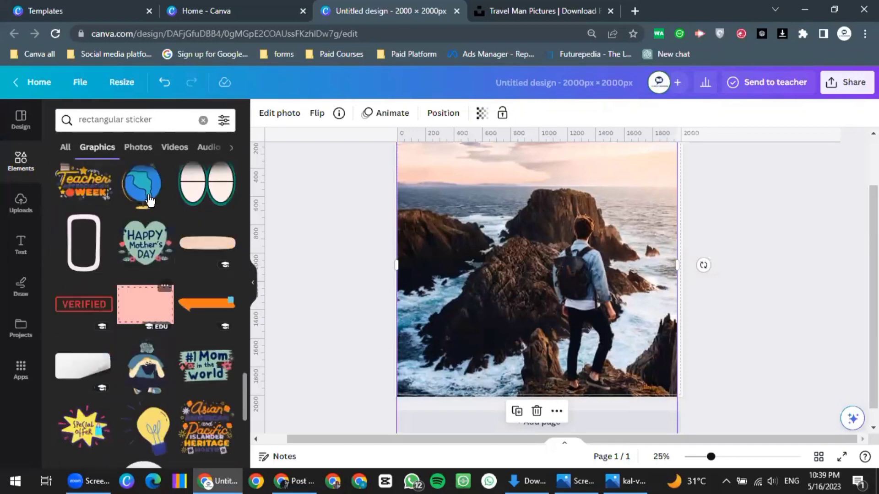
Add the globe graphic, shrink it, and place it at the photo's top-left corner
click(140, 195)
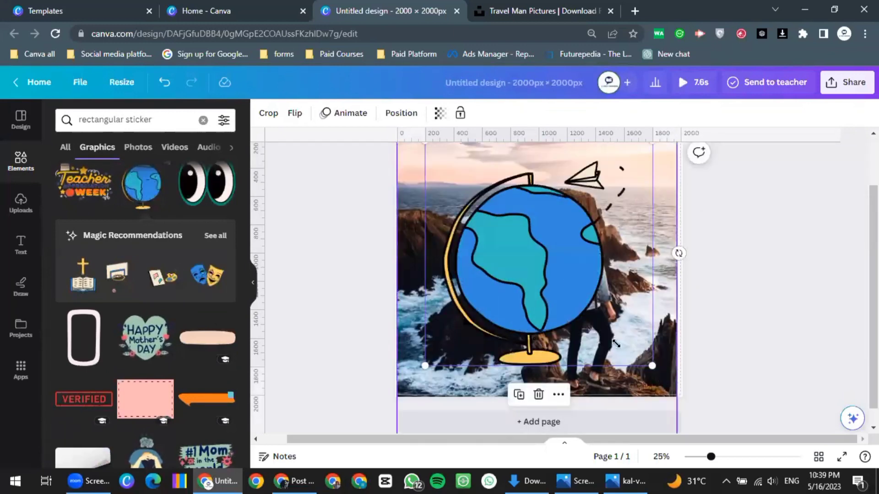
drag(473, 189, 473, 191)
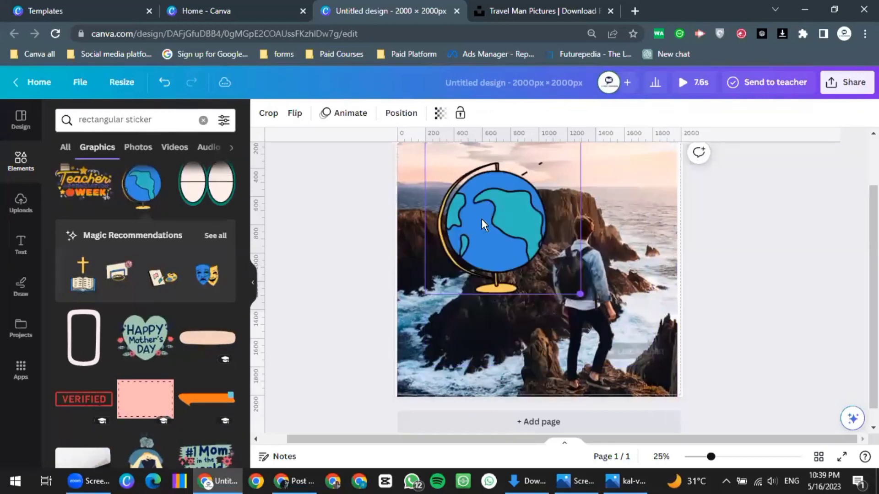
scroll(434, 236, up, 2)
drag(429, 235, 458, 208)
scroll(152, 339, down, 1)
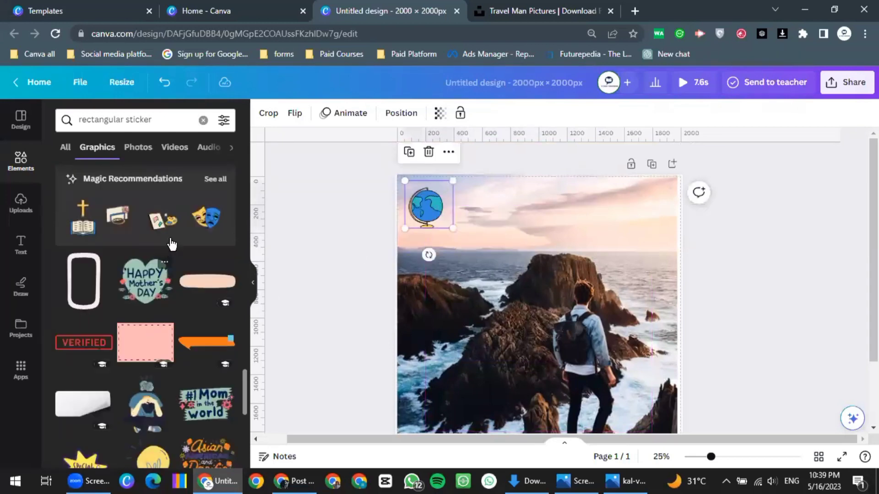
scroll(144, 287, down, 3)
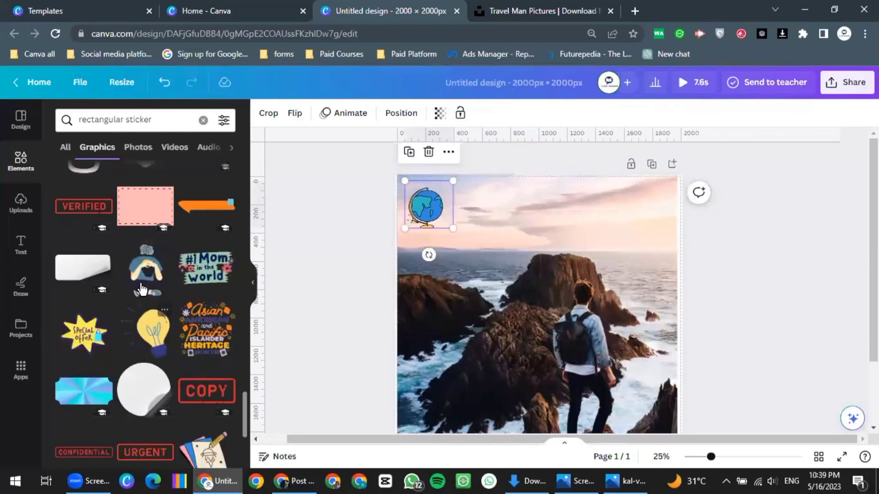
scroll(144, 295, down, 8)
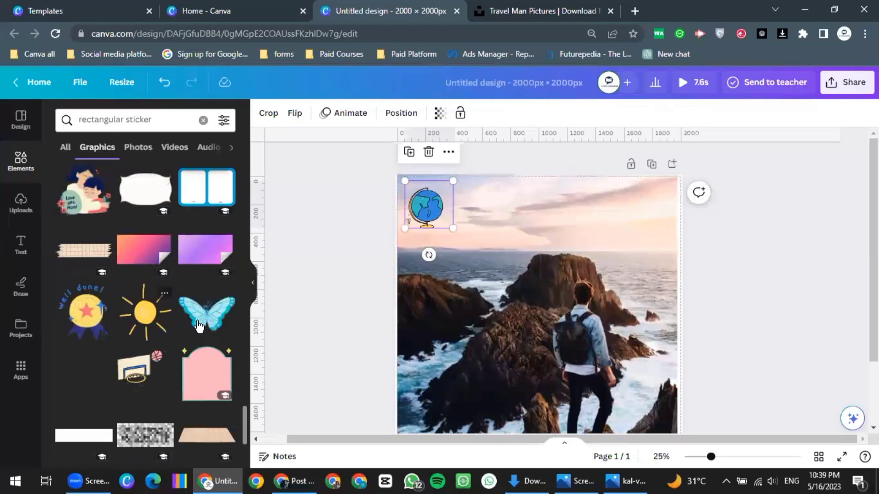
scroll(199, 329, down, 3)
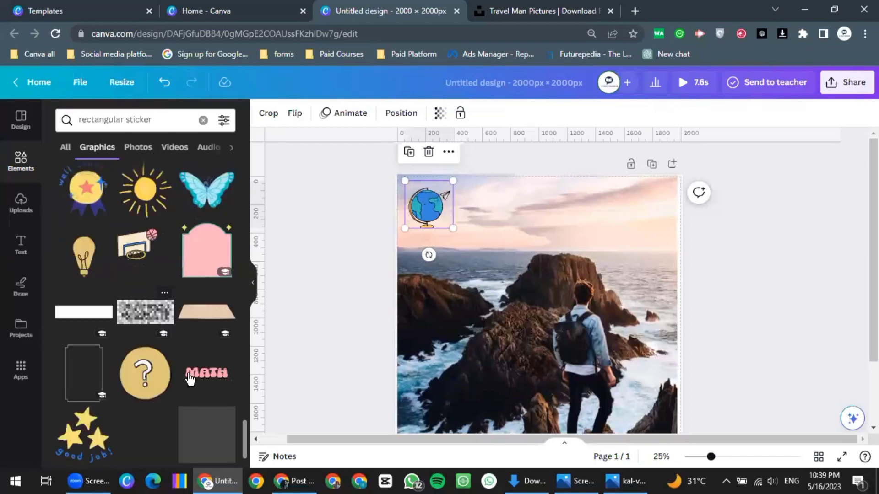
scroll(186, 389, down, 3)
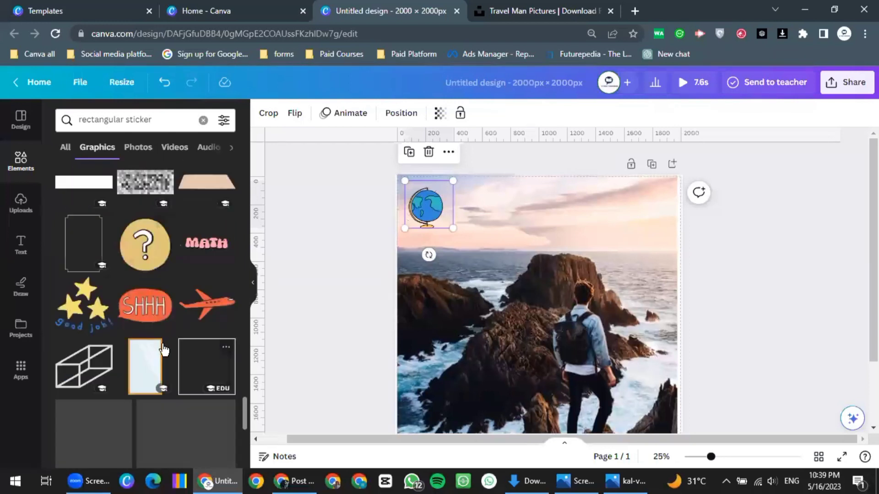
scroll(149, 184, up, 8)
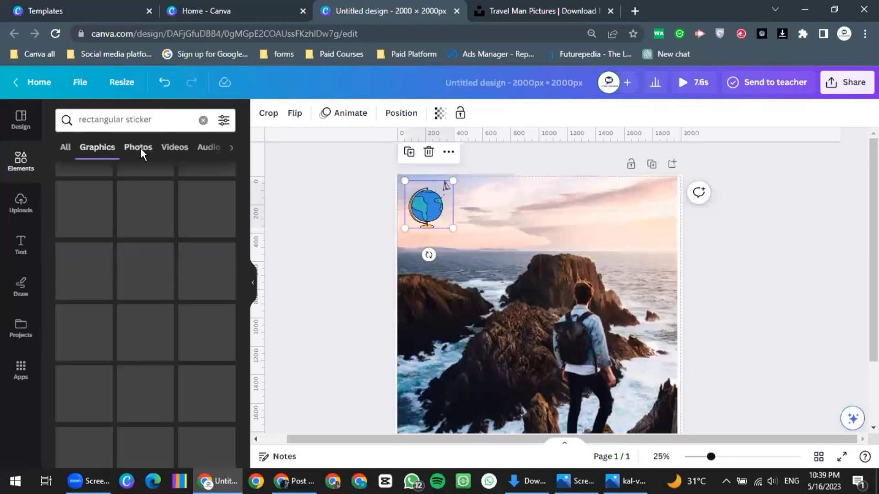
Try the suggested 'aesthetic stickers' search from the result categories
click(230, 147)
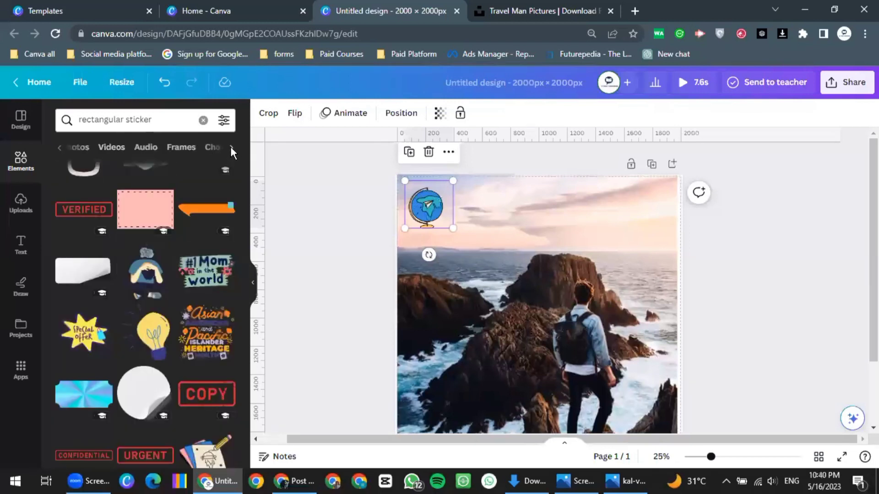
click(162, 122)
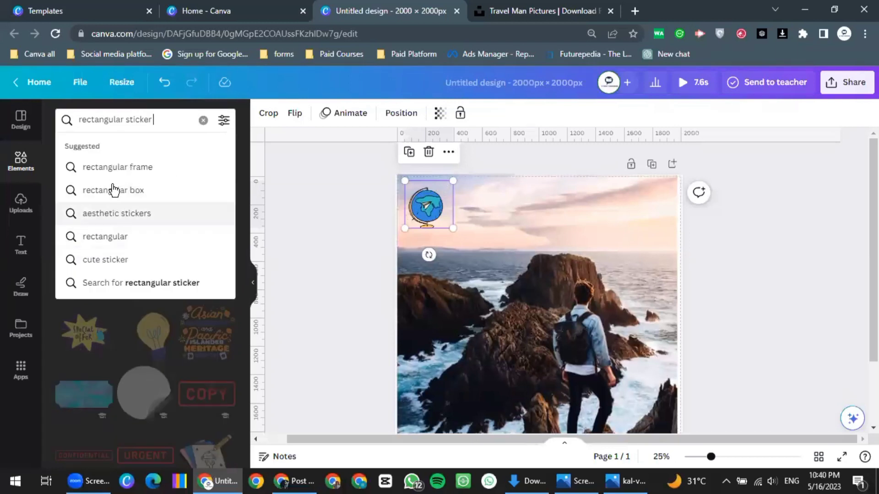
click(120, 216)
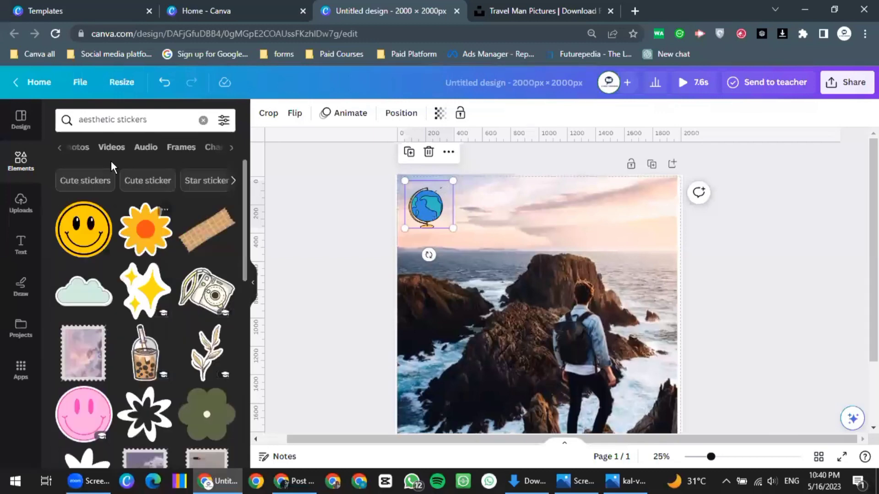
click(58, 149)
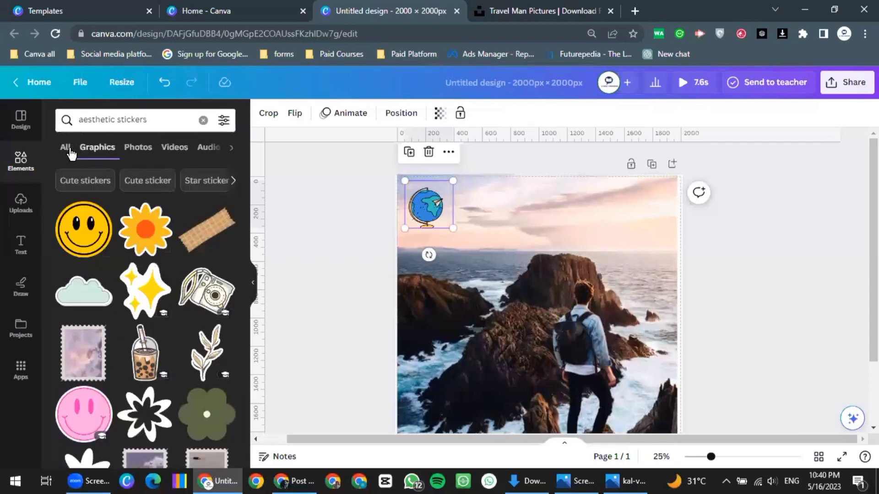
Change the search to 'square stickers' and run it
click(149, 120)
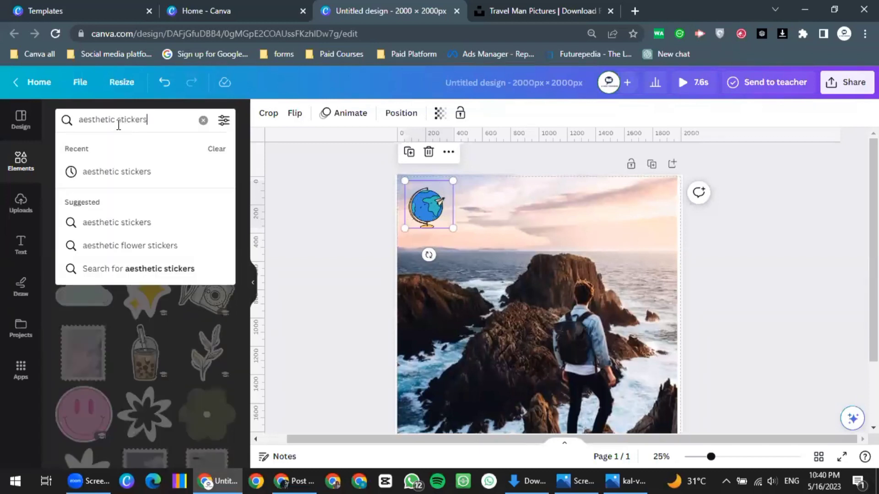
click(114, 119)
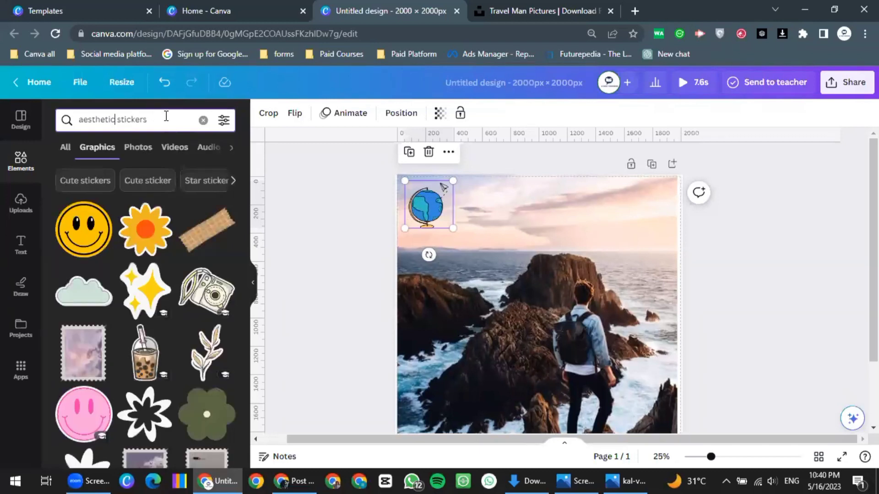
key(BackSpace)
key(BackSpace)
key(BackSpace)
key(BackSpace)
key(BackSpace)
key(BackSpace)
key(BackSpace)
key(BackSpace)
key(BackSpace)
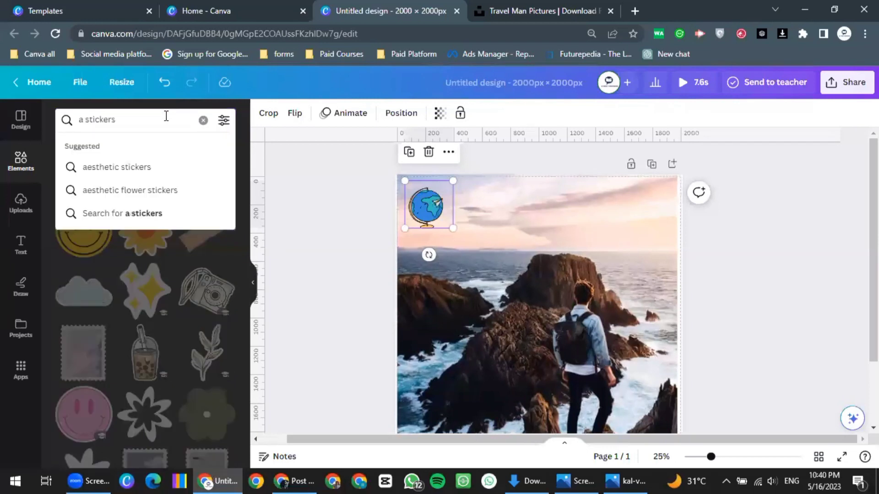
text(s)
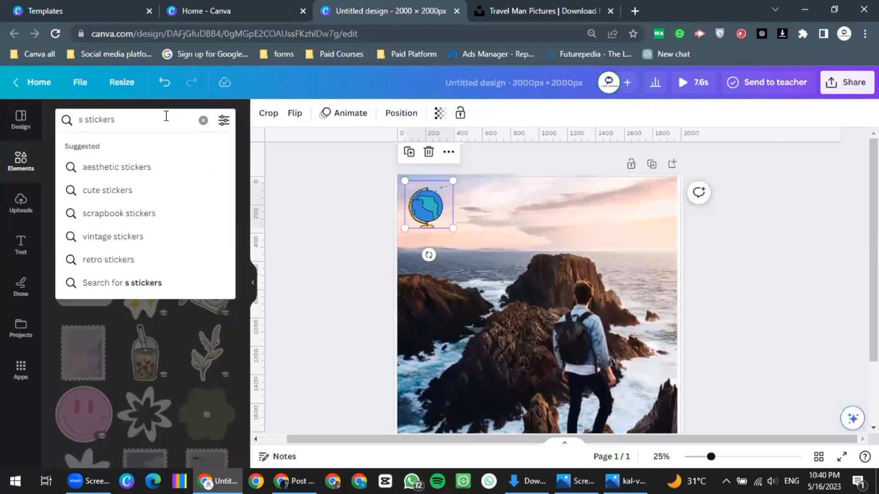
text(uare)
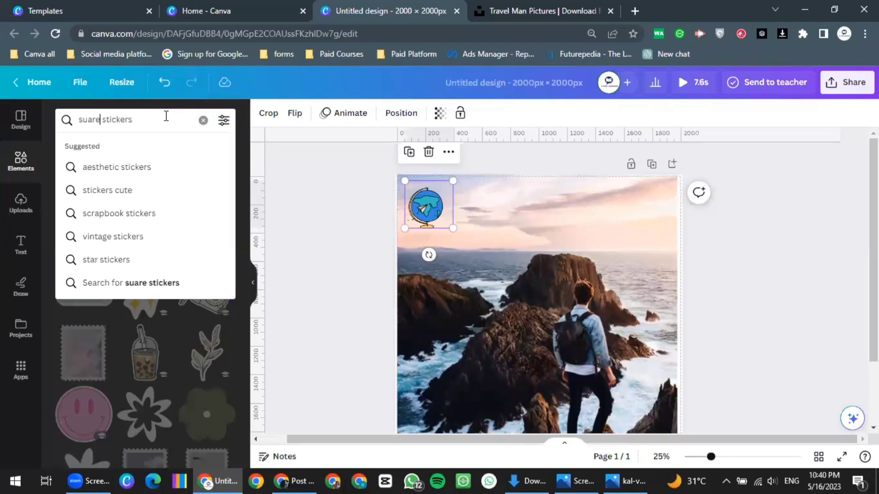
key(BackSpace)
key(BackSpace)
key(BackSpace)
key(BackSpace)
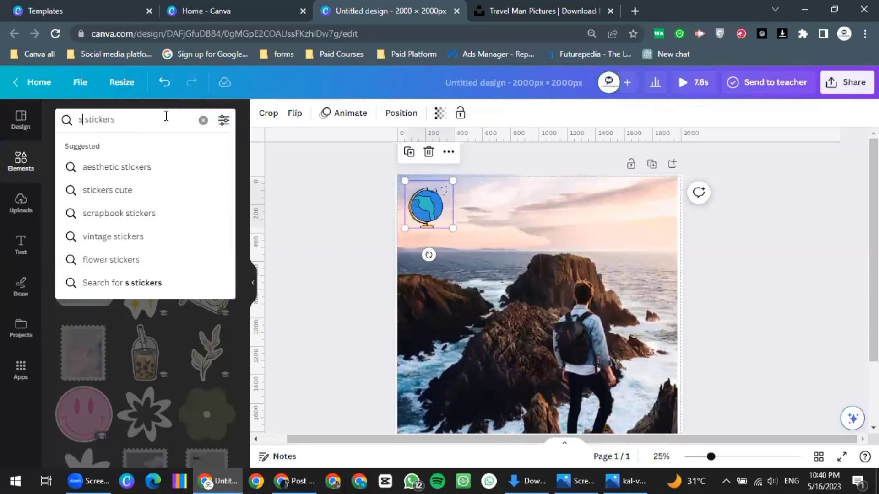
text(quare)
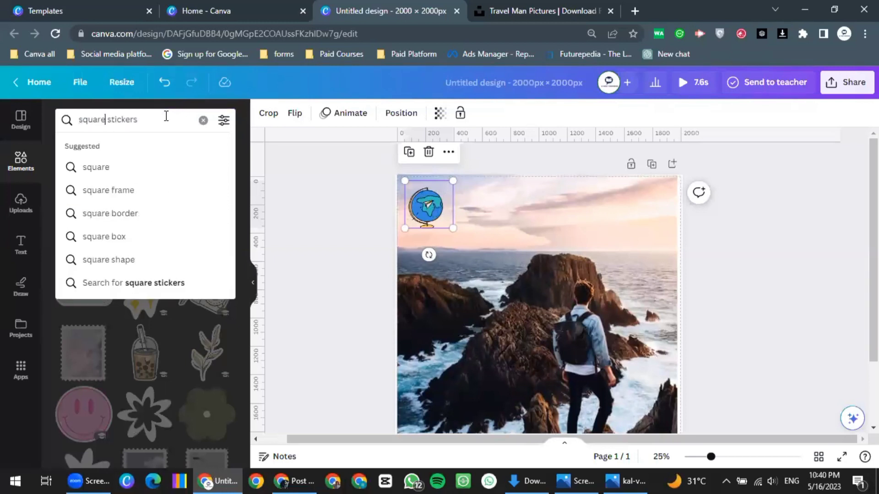
key(Return)
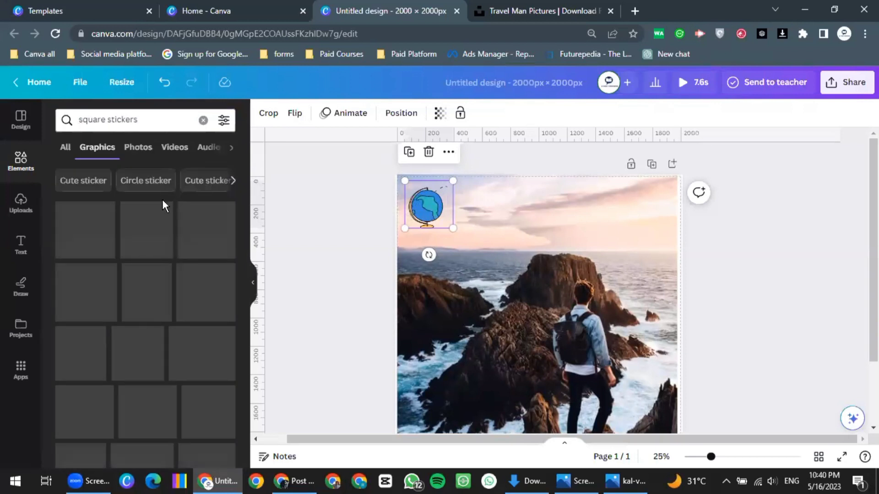
Scroll through the 'square stickers' graphics results
scroll(118, 333, down, 2)
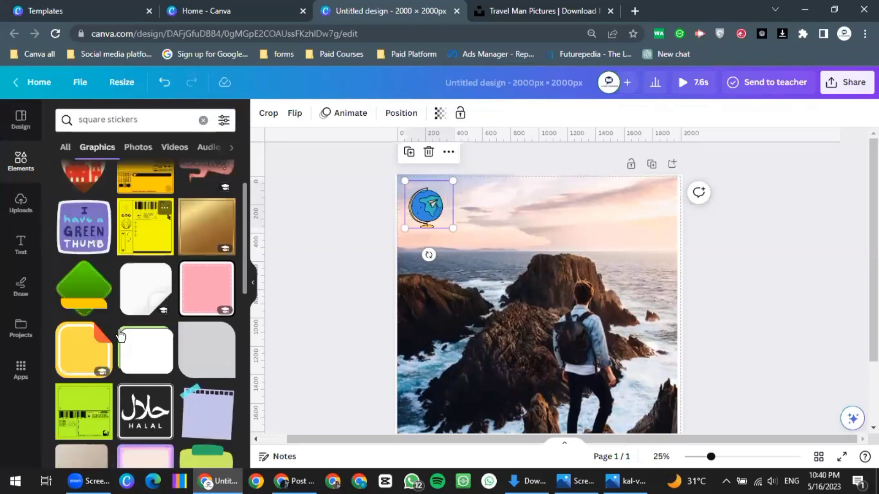
scroll(137, 353, down, 2)
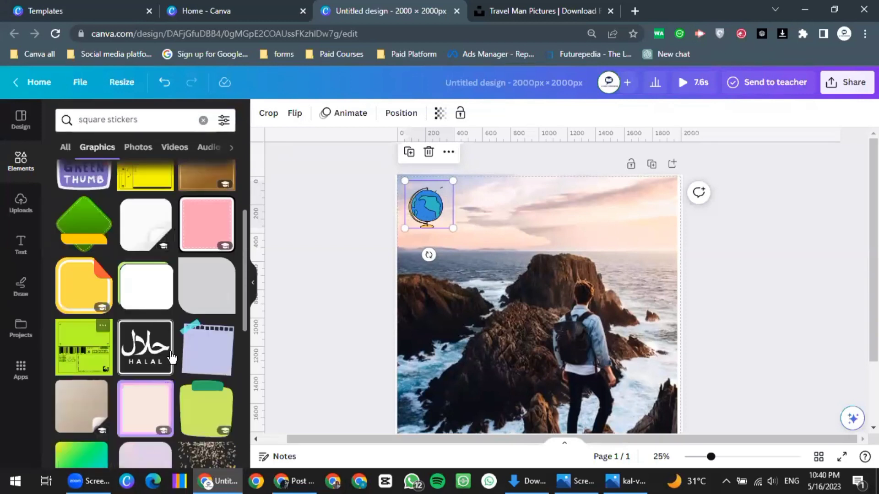
scroll(119, 357, down, 2)
scroll(88, 353, down, 3)
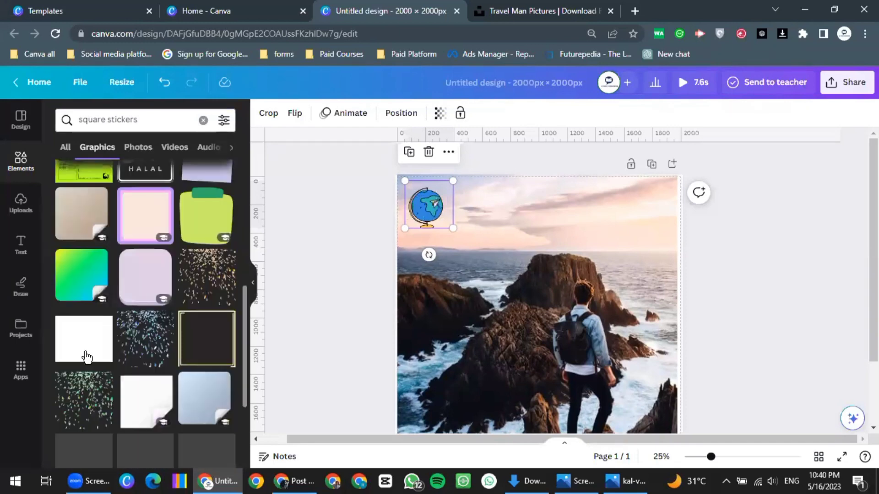
scroll(93, 377, down, 3)
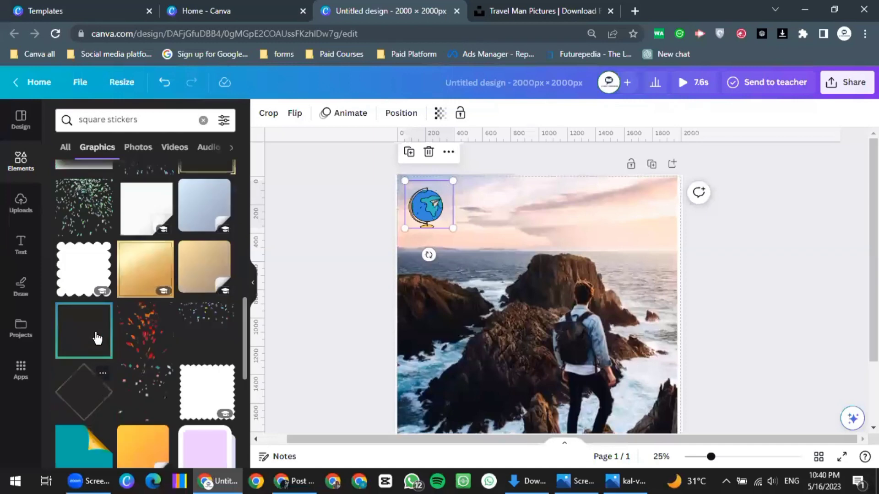
scroll(87, 286, up, 2)
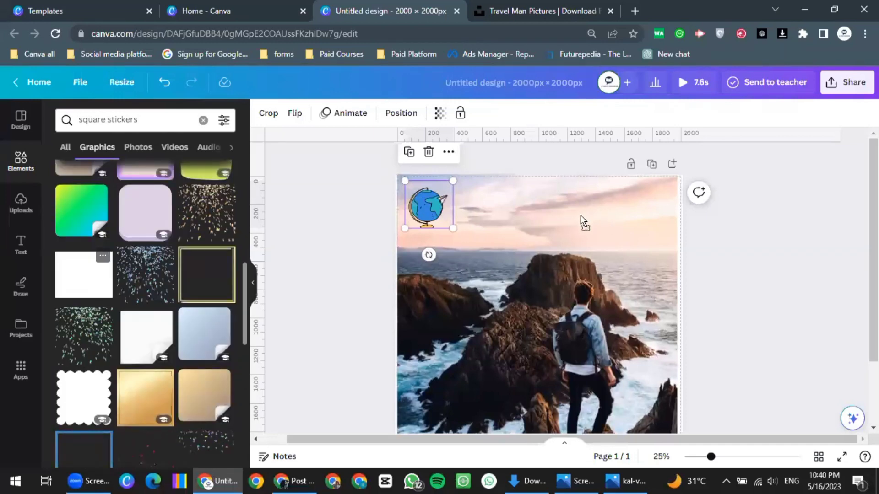
Delete the white sticker and place a smaller lavender rounded-square sticker at the upper right
click(792, 368)
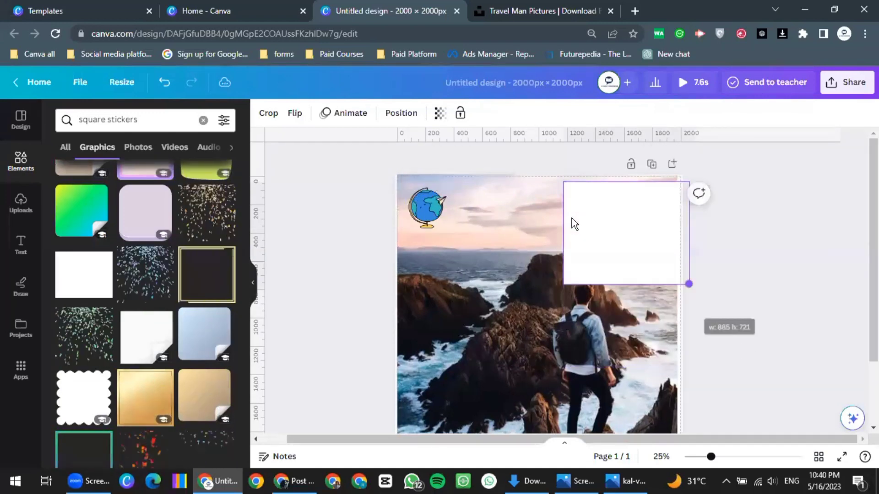
key(Delete)
click(144, 210)
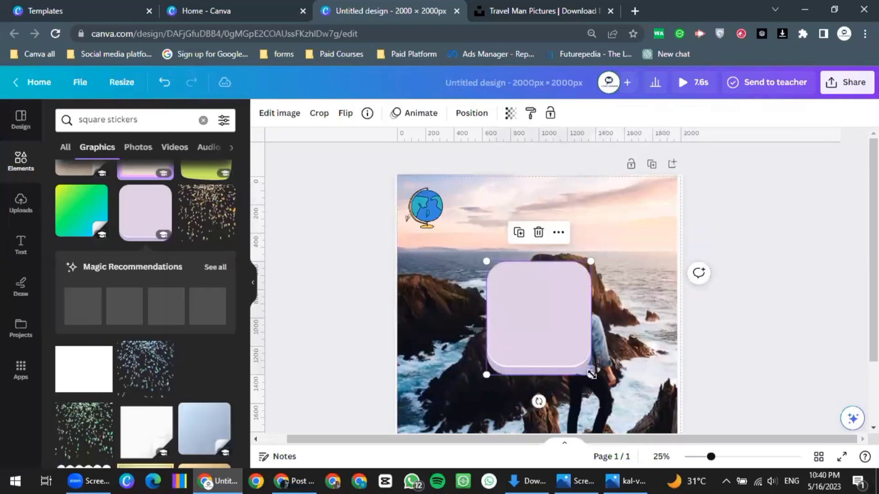
drag(572, 347, 510, 313)
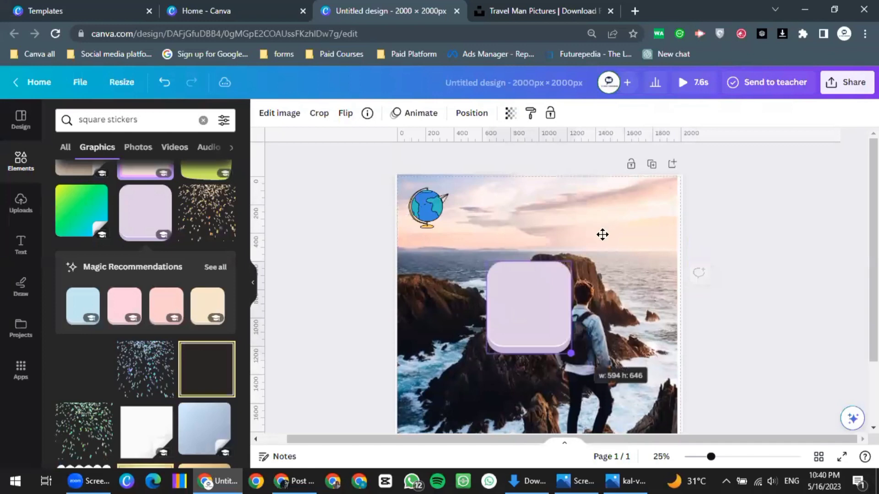
drag(523, 310, 610, 229)
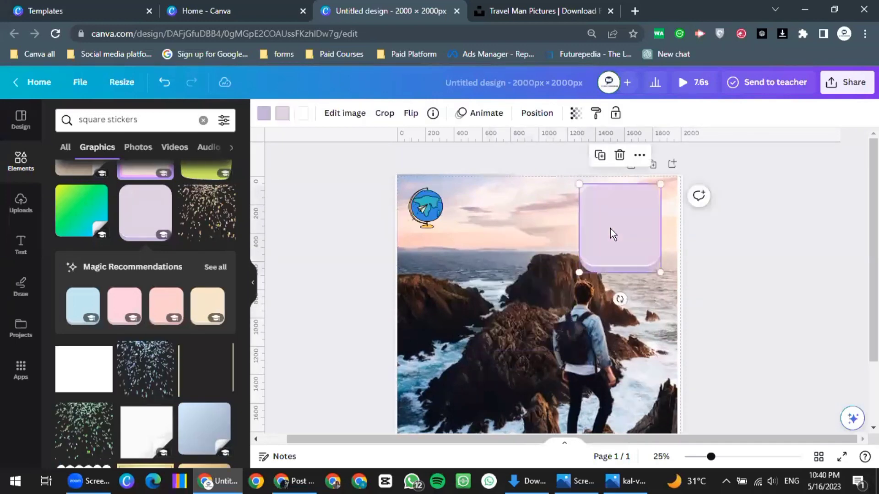
double_click(610, 229)
Add a heading text box and shrink it to fit the lavender square
click(139, 262)
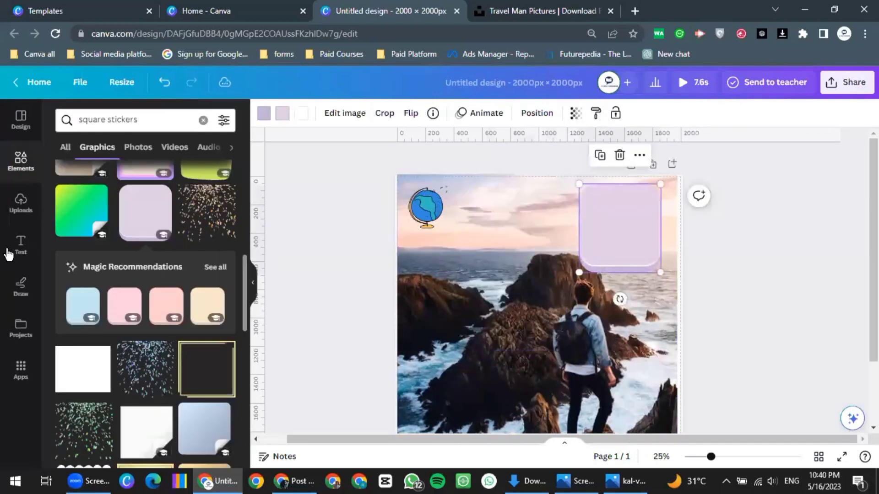
click(21, 244)
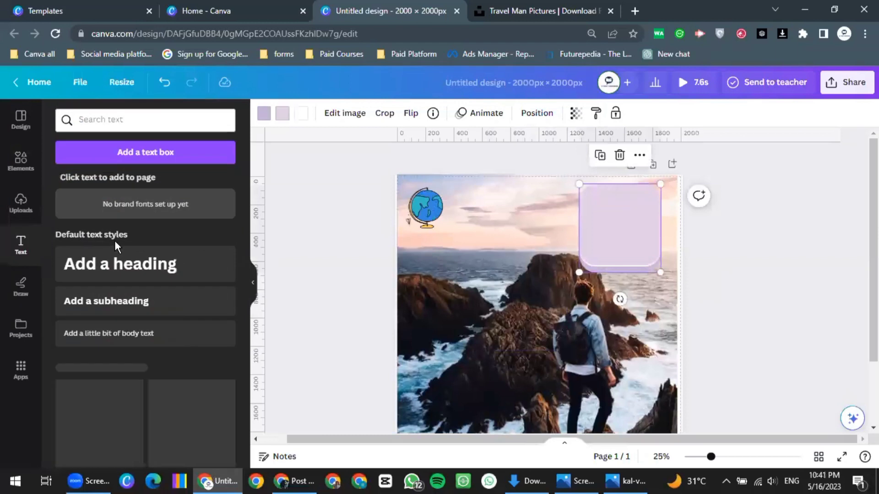
click(204, 268)
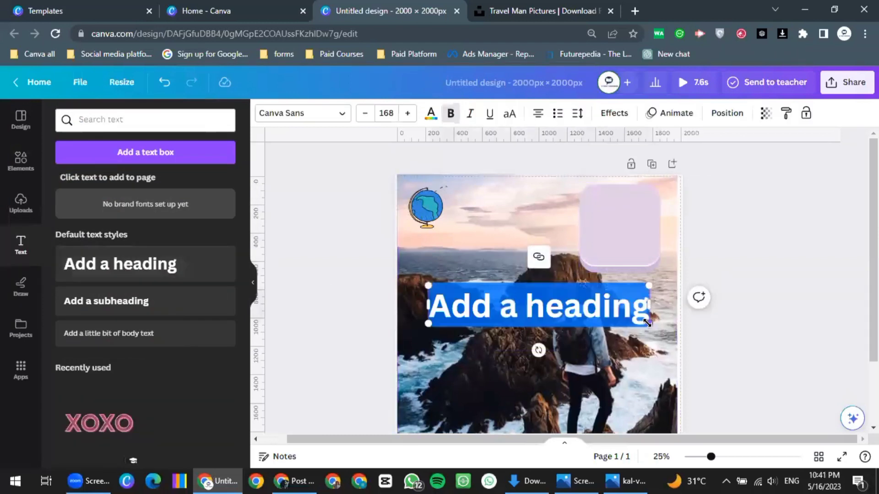
drag(646, 324, 532, 304)
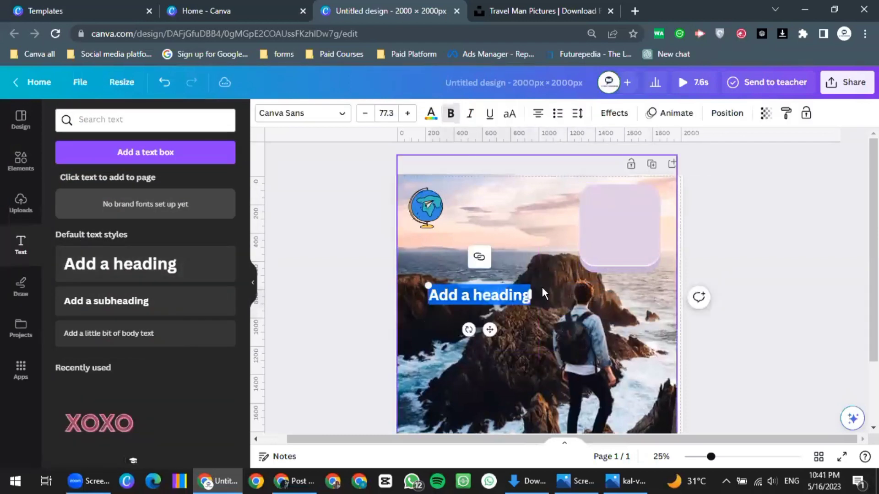
scroll(562, 281, up, 2)
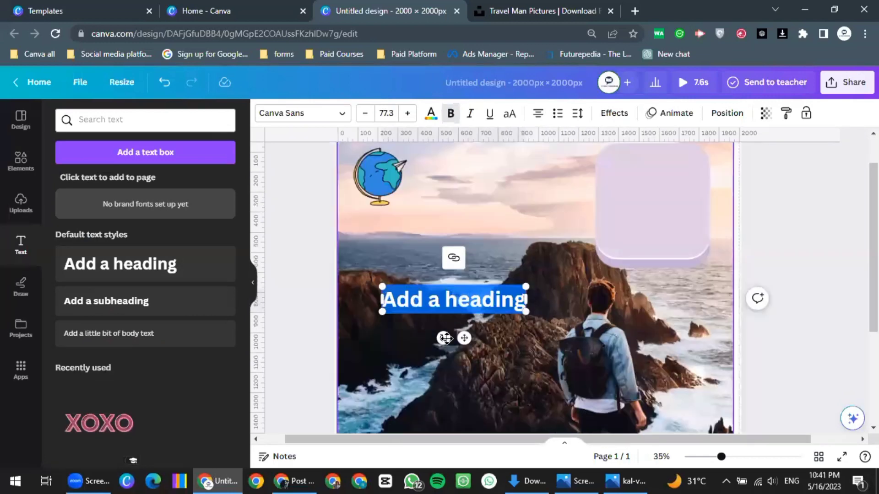
scroll(562, 281, up, 1)
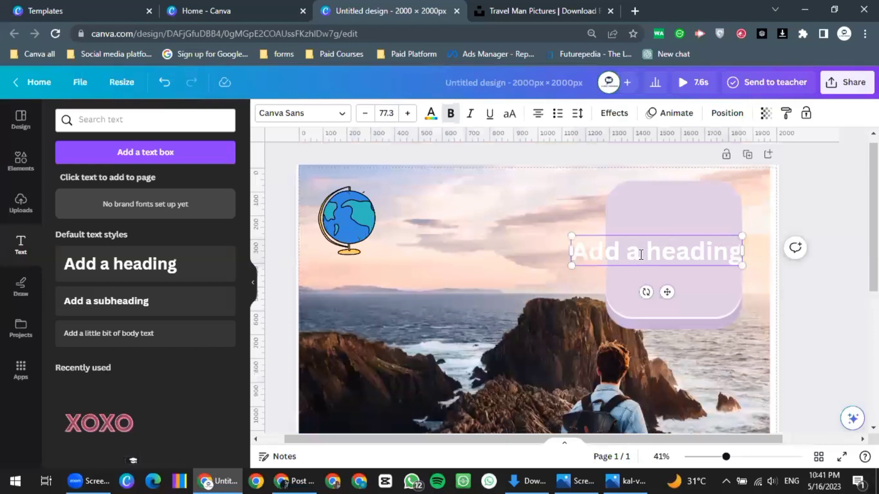
Type 'Travelling make me knowled' in the heading, then cut it back to 'Tr'
double_click(640, 254)
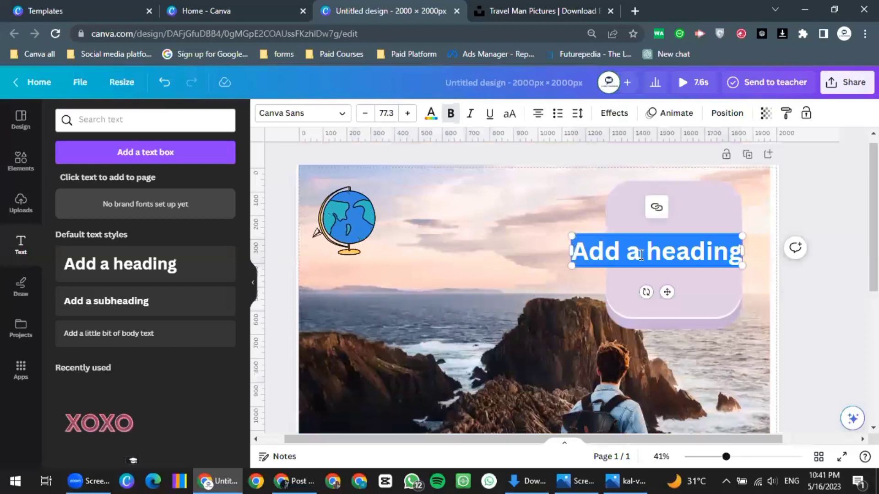
key(BackSpace)
text(Tr)
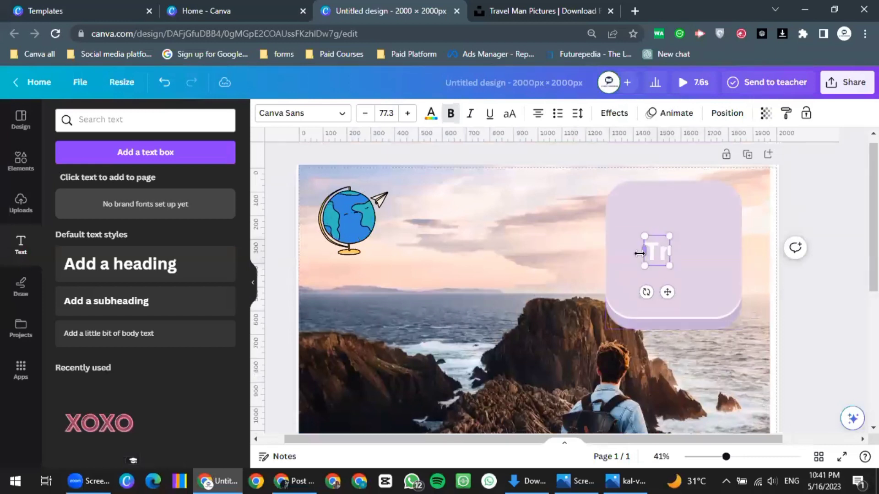
text(ace)
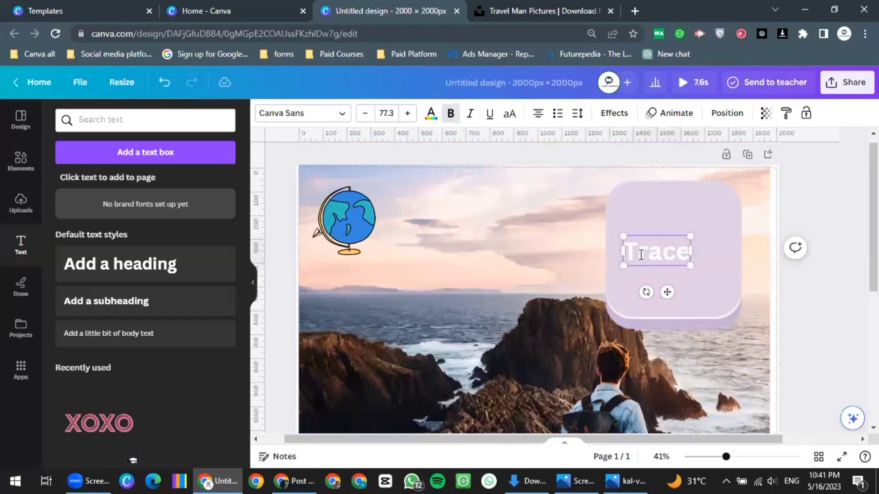
key(BackSpace)
key(BackSpace)
key(BackSpace)
key(BackSpace)
key(BackSpace)
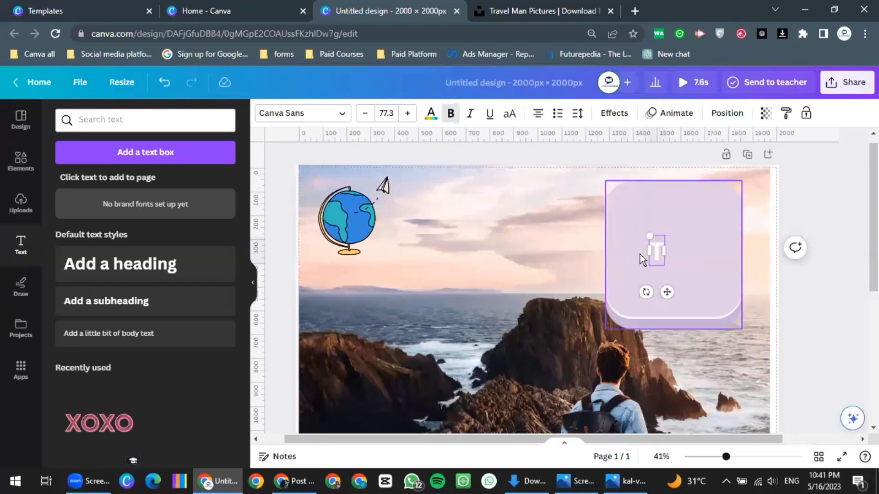
text(Trave)
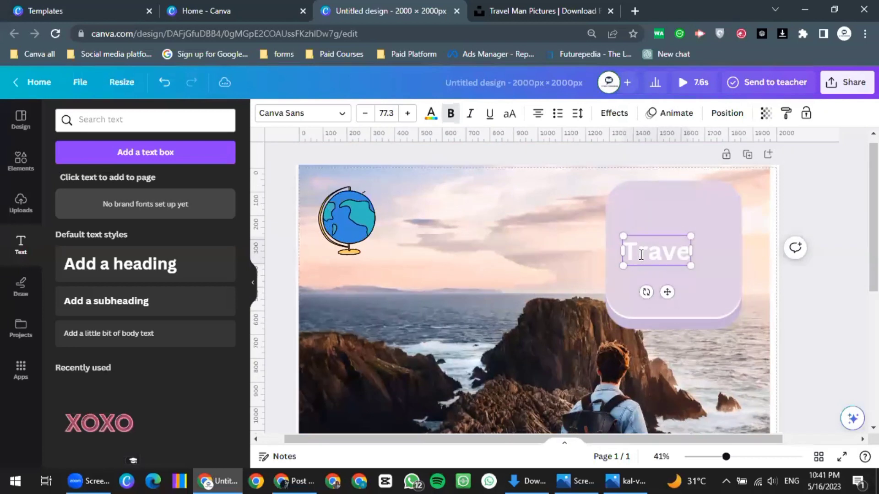
text(lling make )
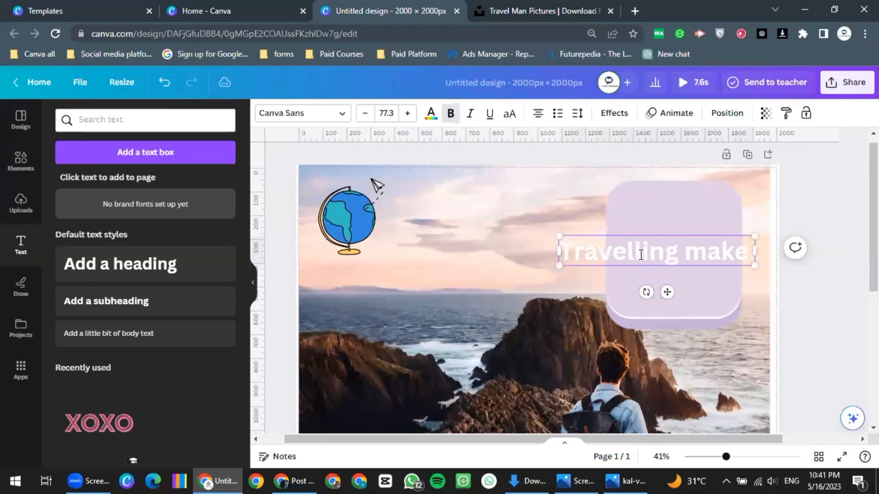
text(me)
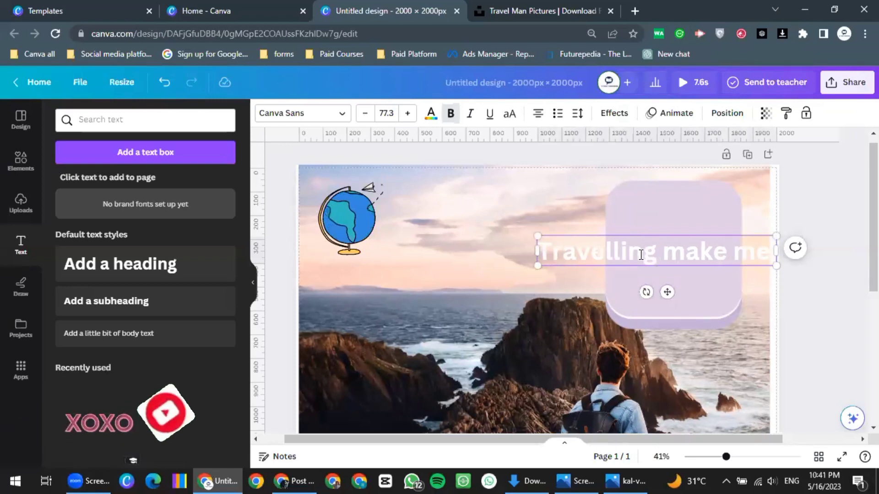
text( knowled)
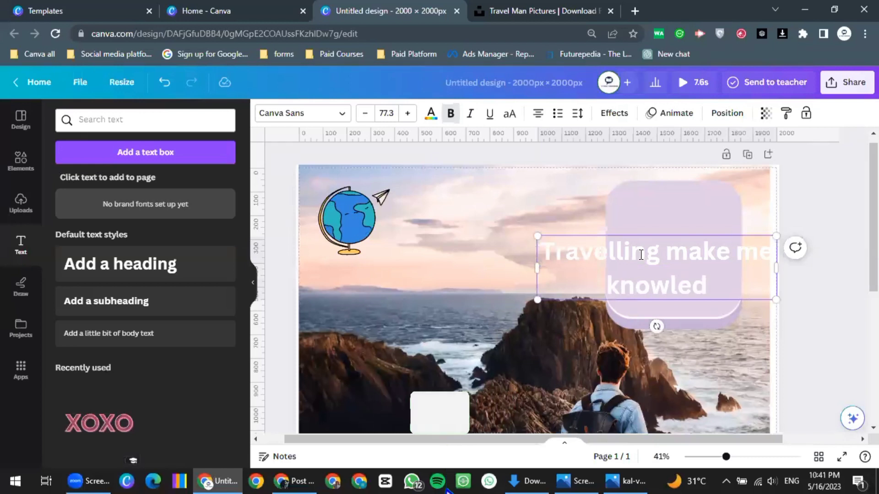
key(BackSpace)
key(BackSpace)
key(BackSpace)
key(BackSpace)
key(BackSpace)
key(BackSpace)
key(BackSpace)
key(BackSpace)
key(BackSpace)
key(BackSpace)
key(BackSpace)
key(BackSpace)
key(BackSpace)
key(BackSpace)
key(BackSpace)
key(BackSpace)
key(BackSpace)
key(BackSpace)
key(BackSpace)
key(BackSpace)
key(BackSpace)
key(BackSpace)
key(BackSpace)
key(BackSpace)
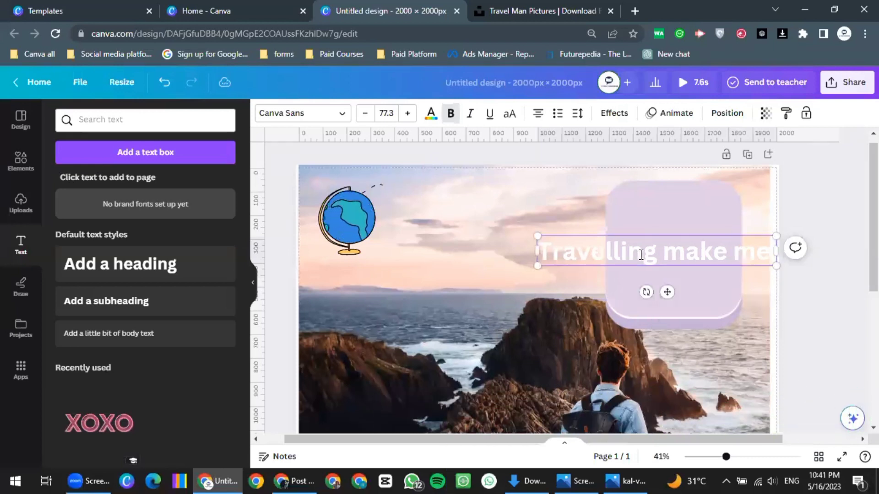
key(BackSpace)
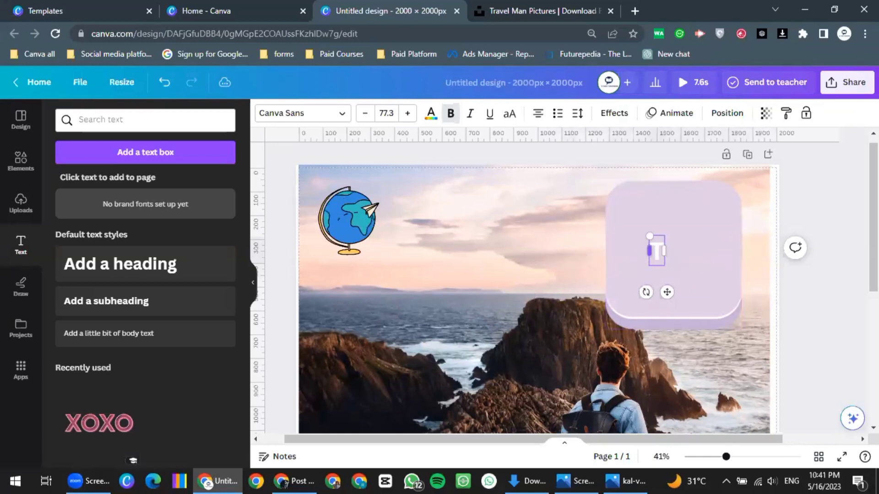
Search Google for 'travel quote' and copy the Charles Muntz quote
click(634, 11)
text(travel)
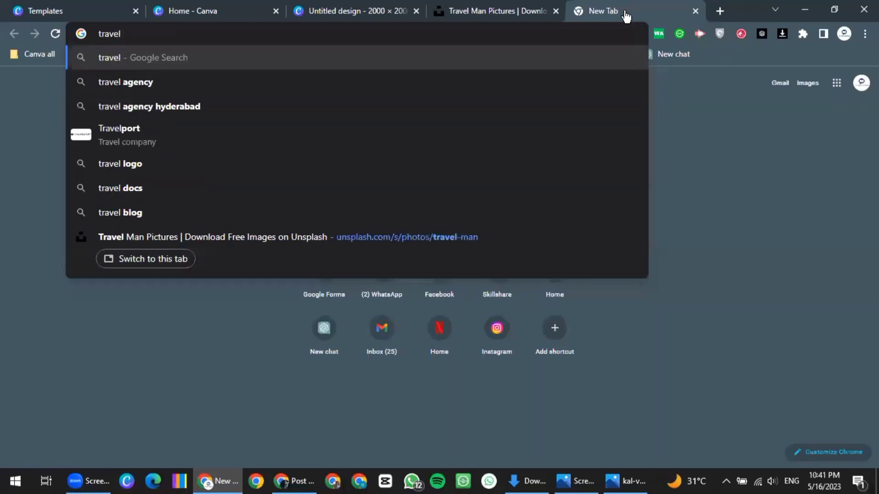
text( quote)
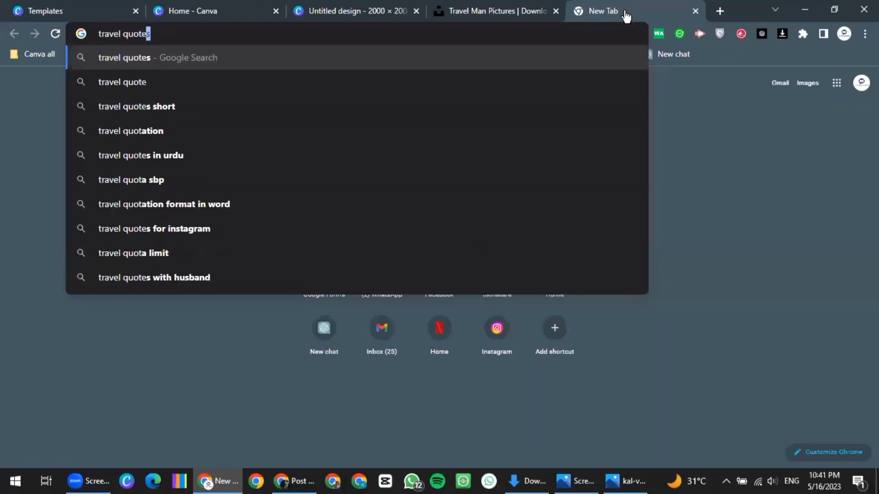
key(Return)
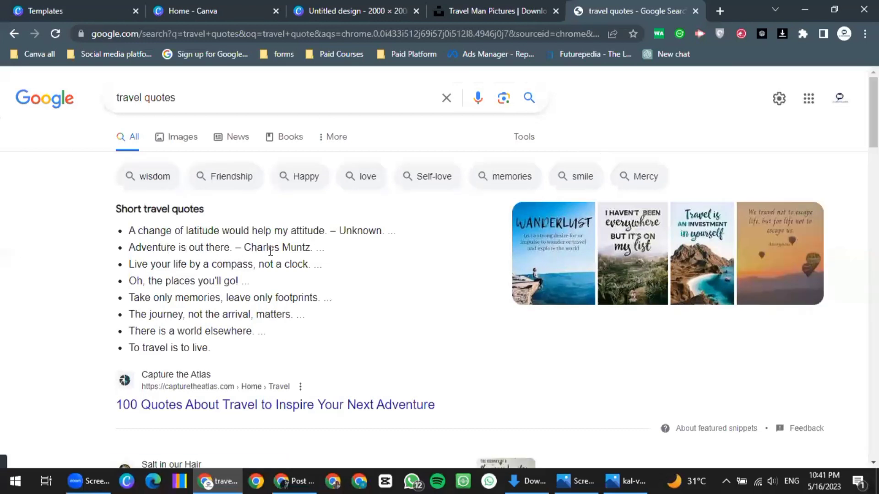
triple_click(129, 246)
key(ctrl+c)
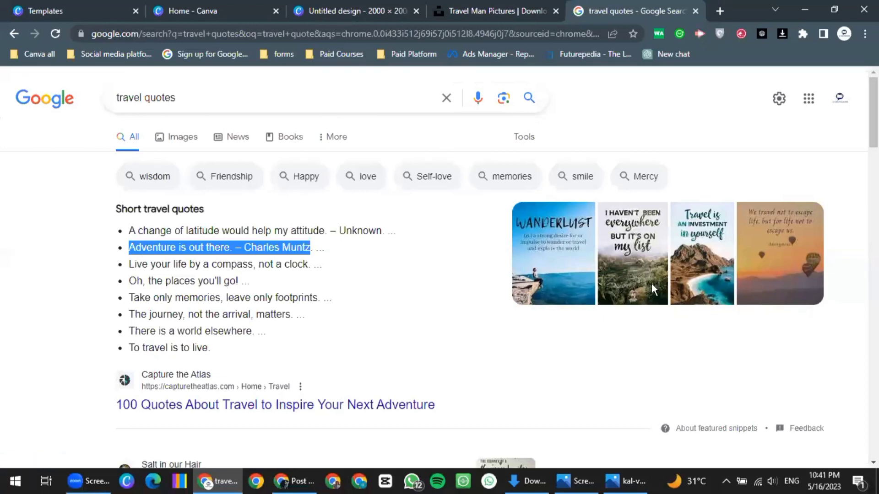
key(ctrl+3)
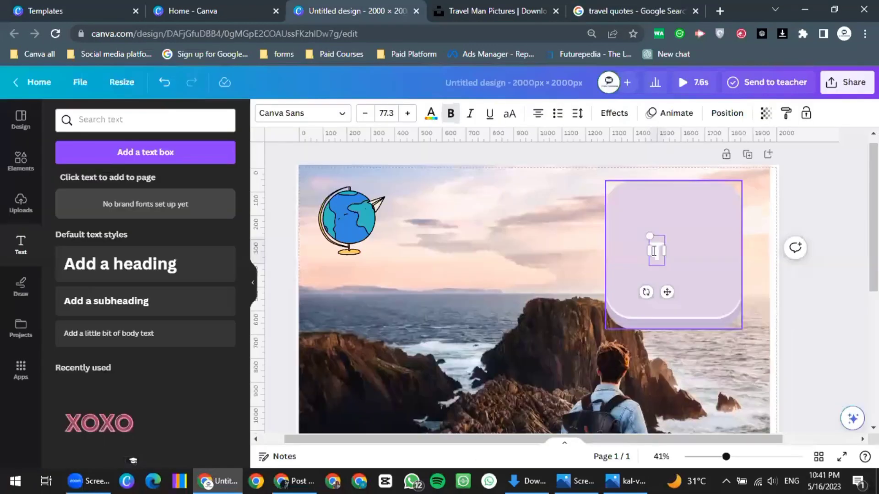
Paste the Charles Muntz quote, set it to size 30 in black, and move it up the card
key(ctrl+v)
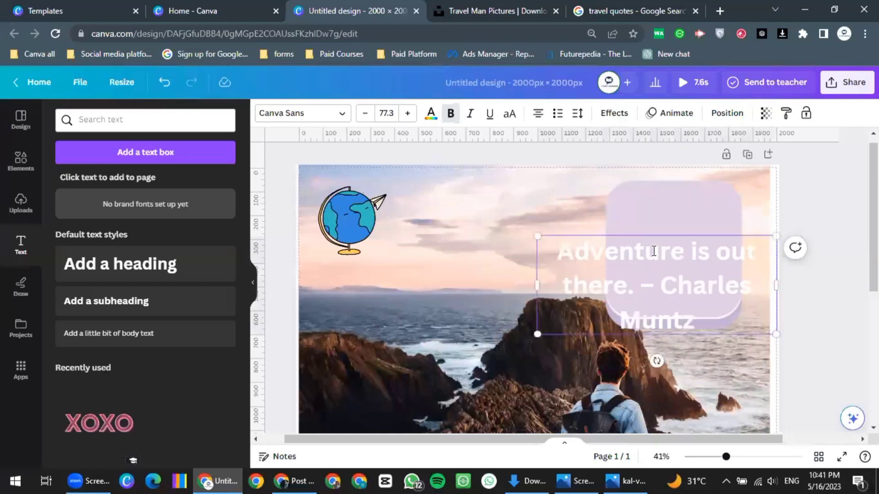
key(ctrl+a)
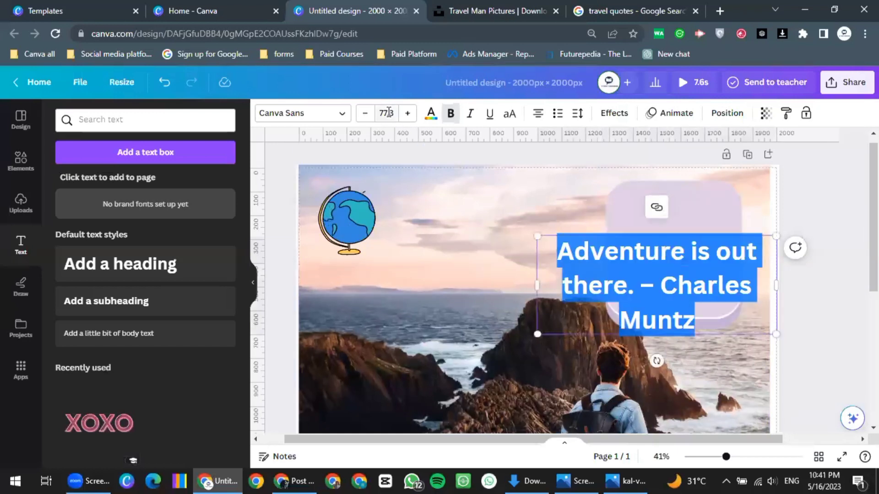
click(388, 112)
text(30)
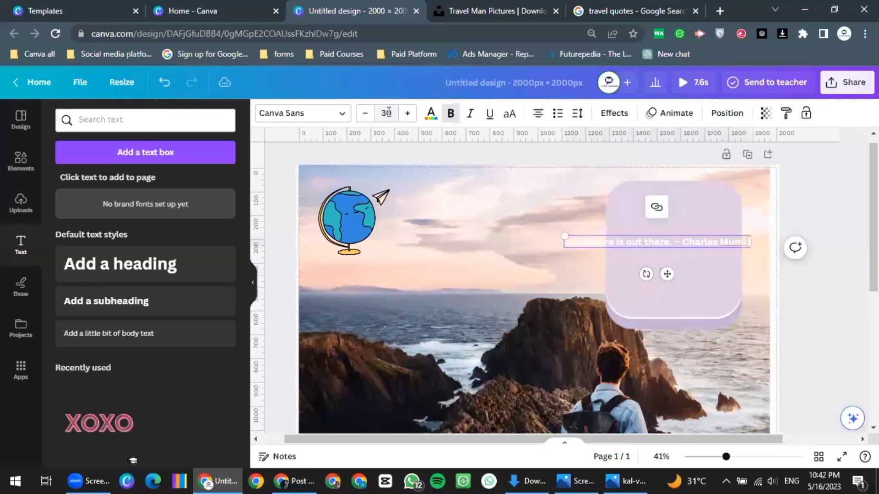
key(Return)
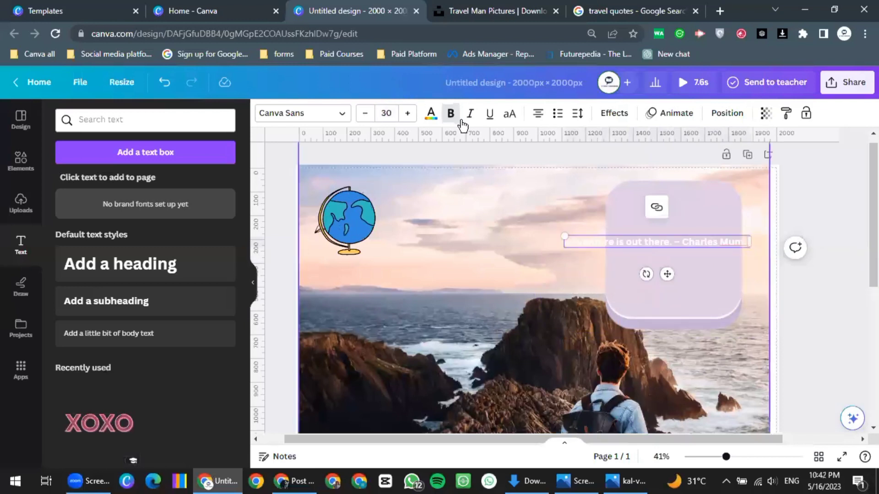
click(430, 115)
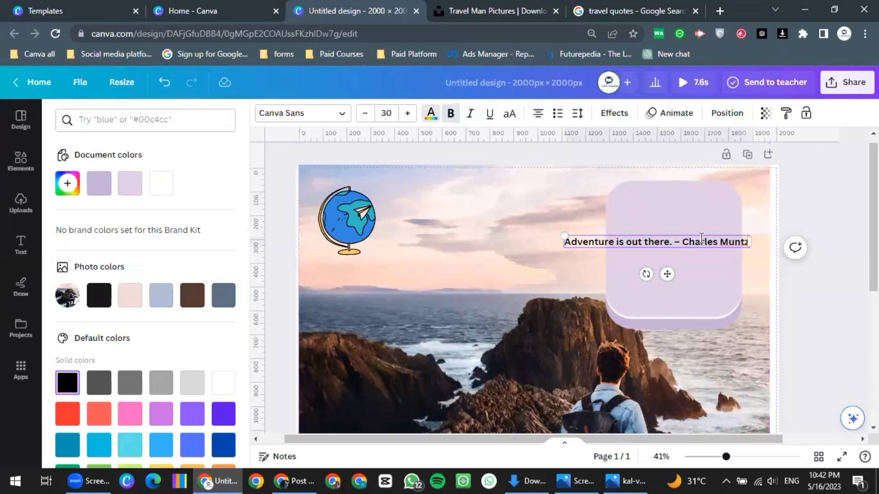
key(Escape)
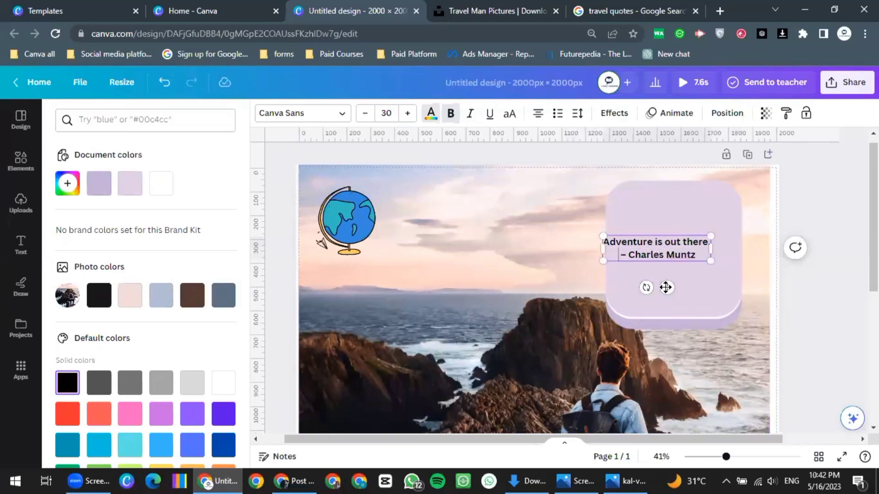
drag(677, 279, 686, 262)
Nudge the purple card up and enlarge the quote's font size
click(698, 328)
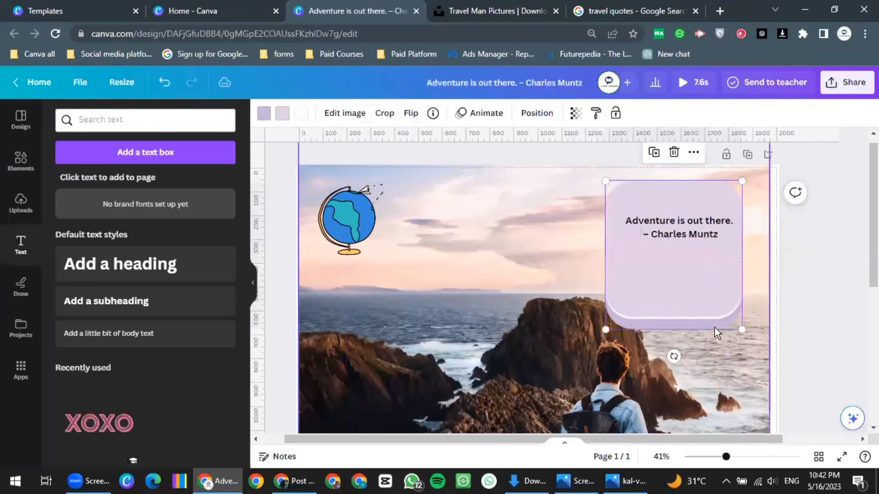
drag(683, 315, 688, 301)
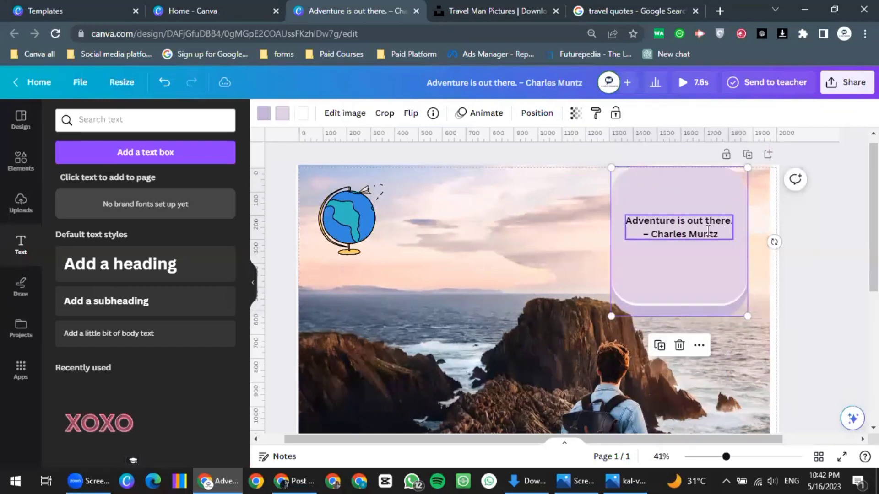
key(Return)
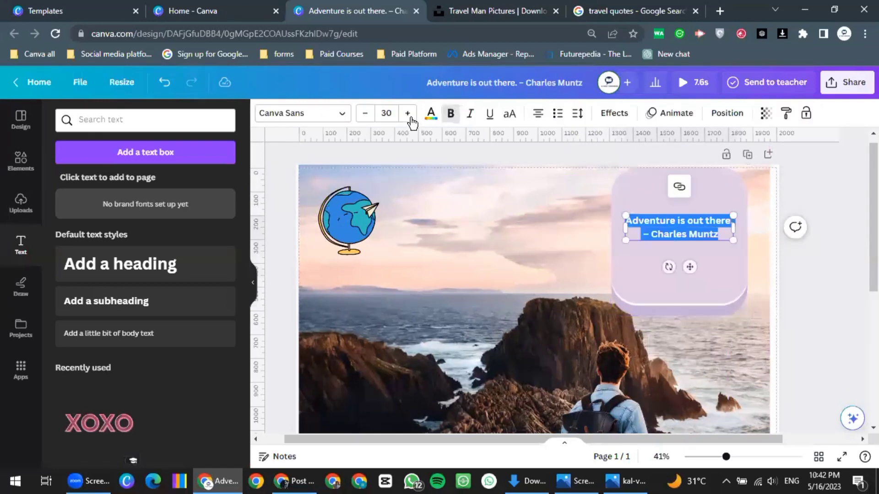
click(408, 114)
click(407, 114)
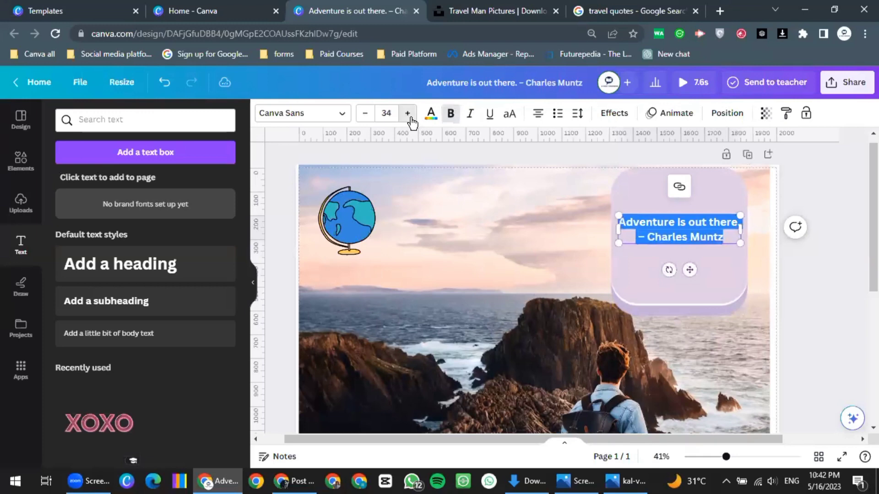
click(653, 297)
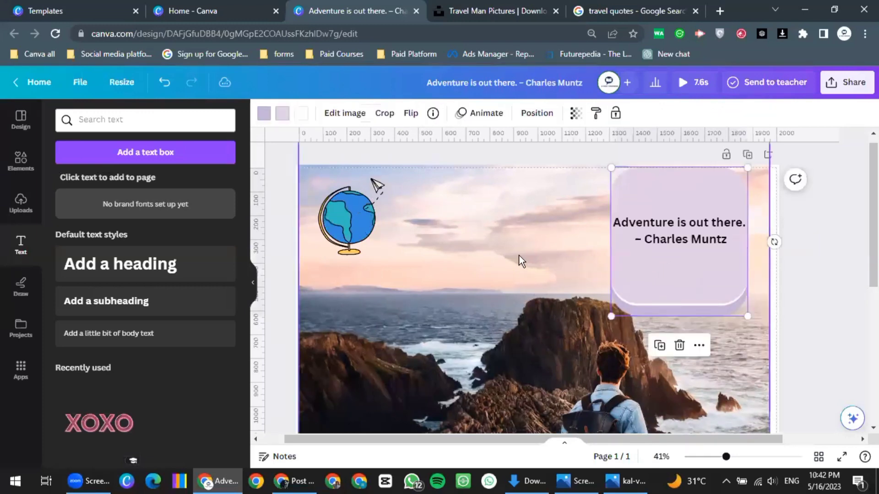
Reposition the background ocean photo on the page and lock it
click(555, 289)
scroll(554, 289, down, 1)
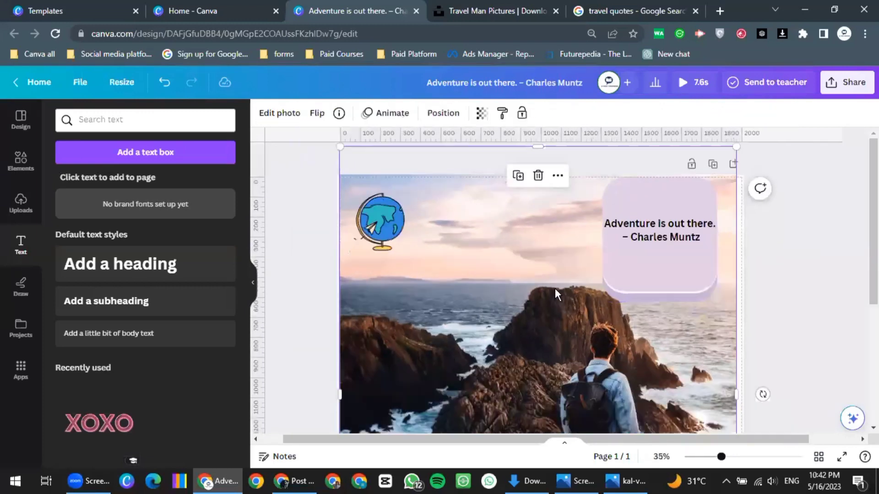
click(636, 258)
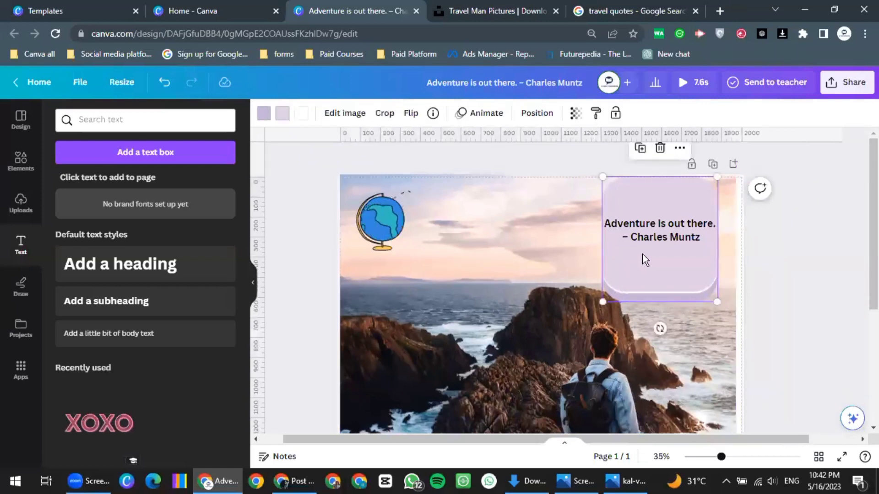
click(702, 318)
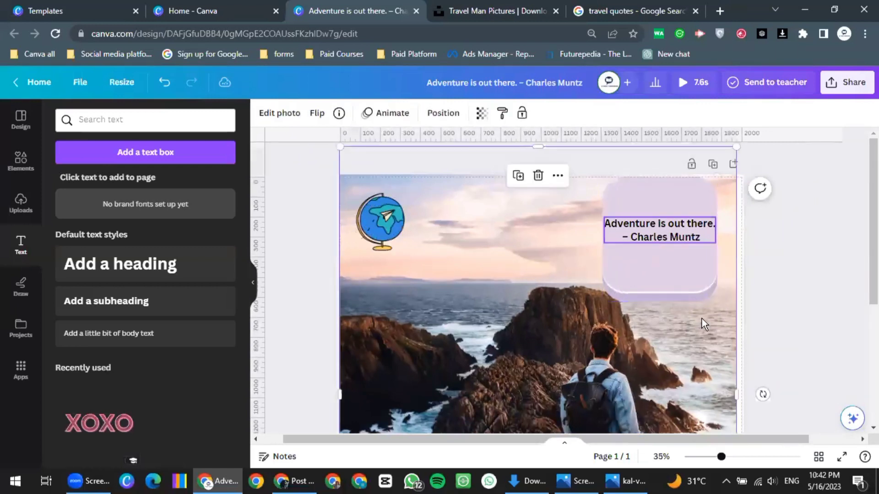
drag(673, 254, 718, 297)
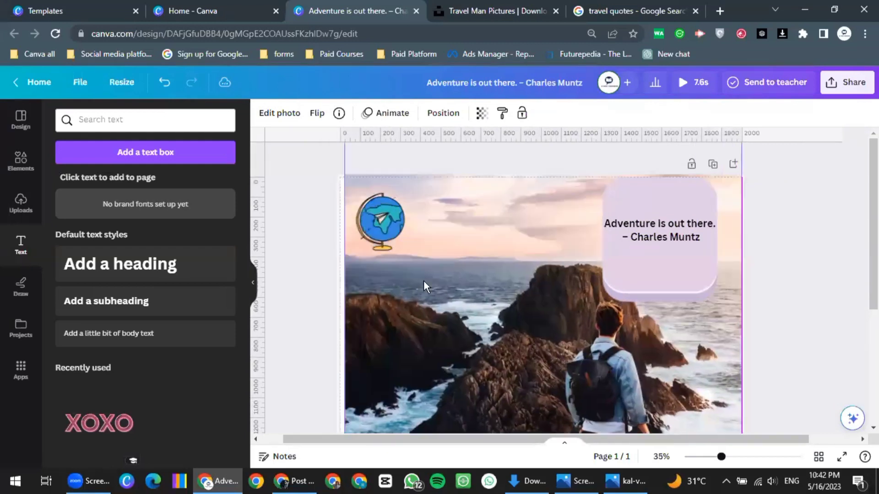
click(691, 168)
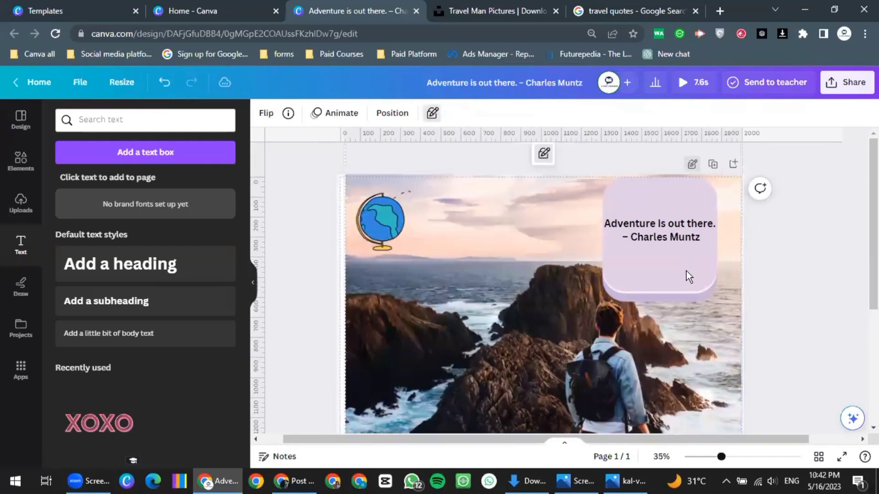
click(685, 277)
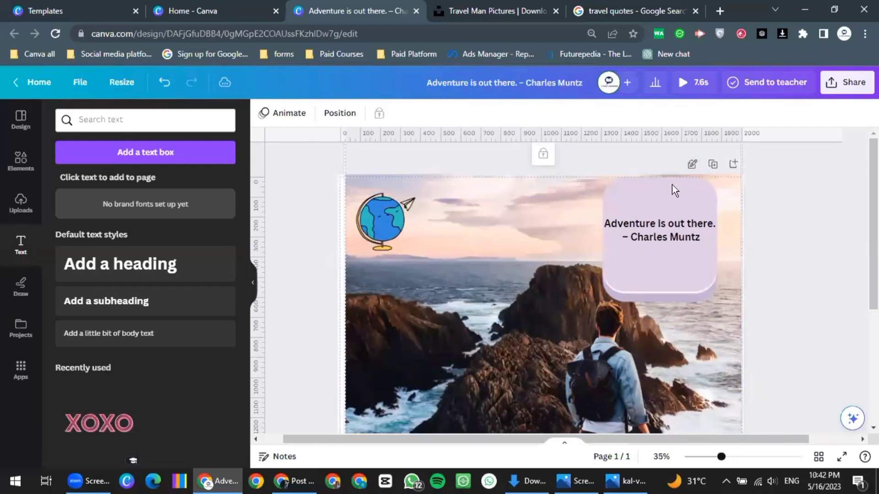
click(692, 165)
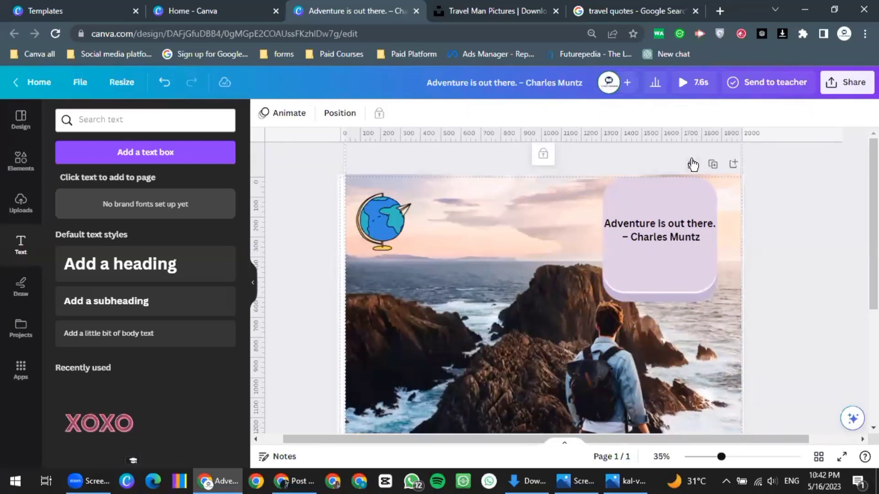
Group the purple quote box together with its quote text
click(691, 201)
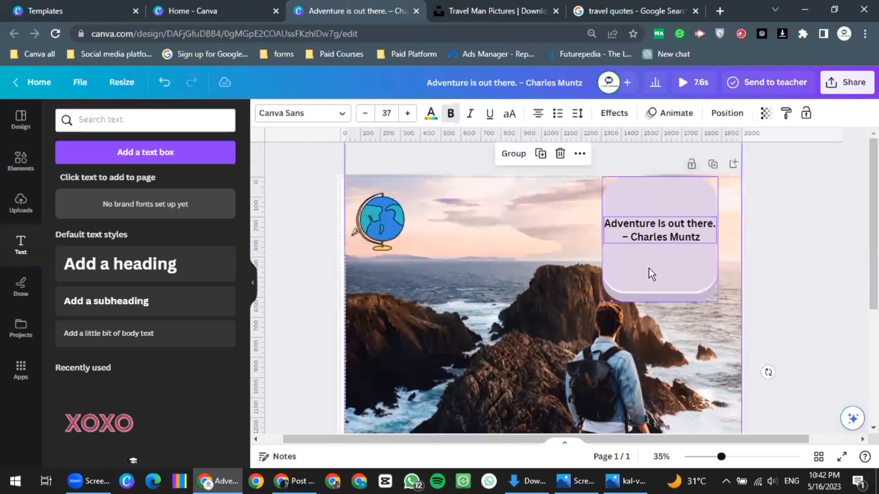
right_click(654, 295)
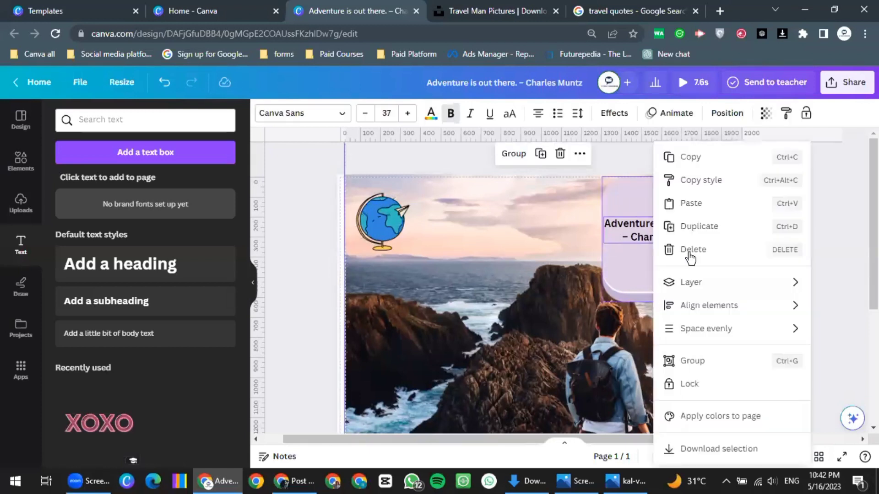
click(532, 258)
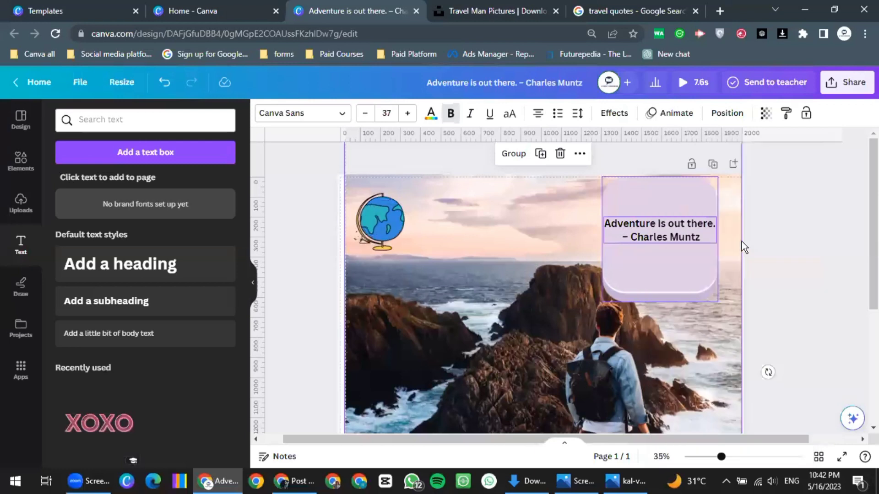
click(674, 233)
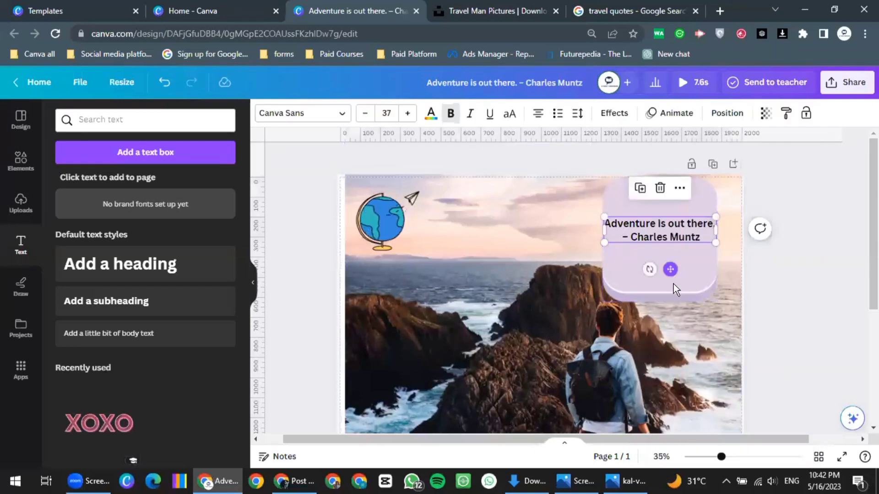
click(671, 297)
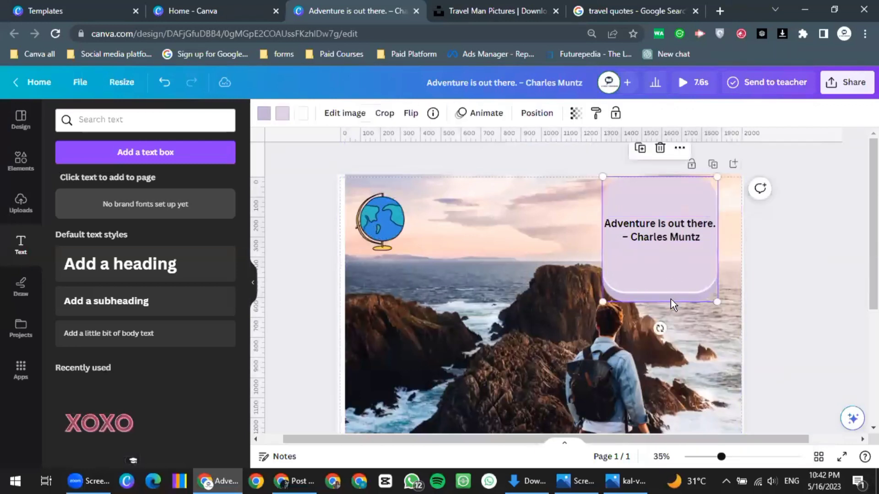
click(659, 237)
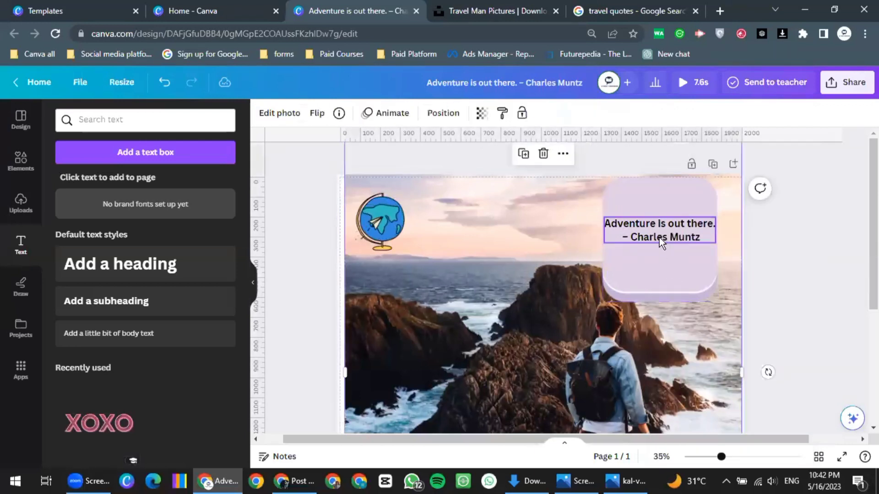
click(667, 301)
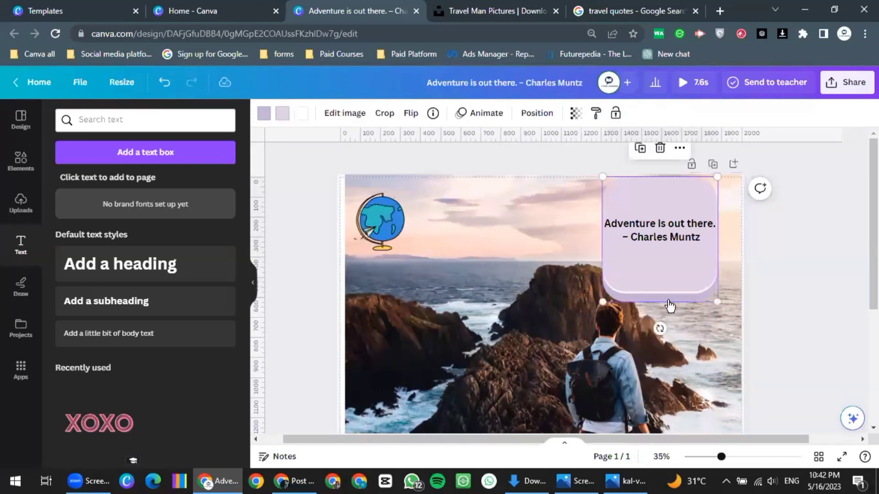
right_click(668, 302)
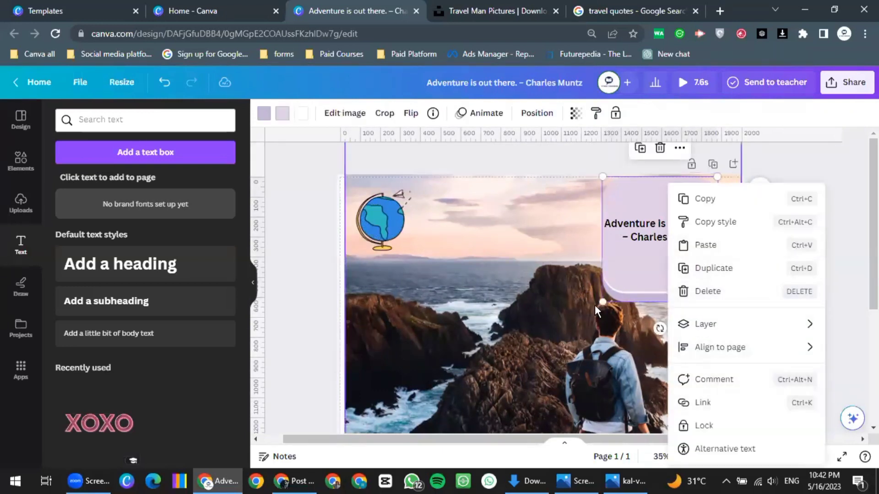
click(658, 318)
key(ctrl+z)
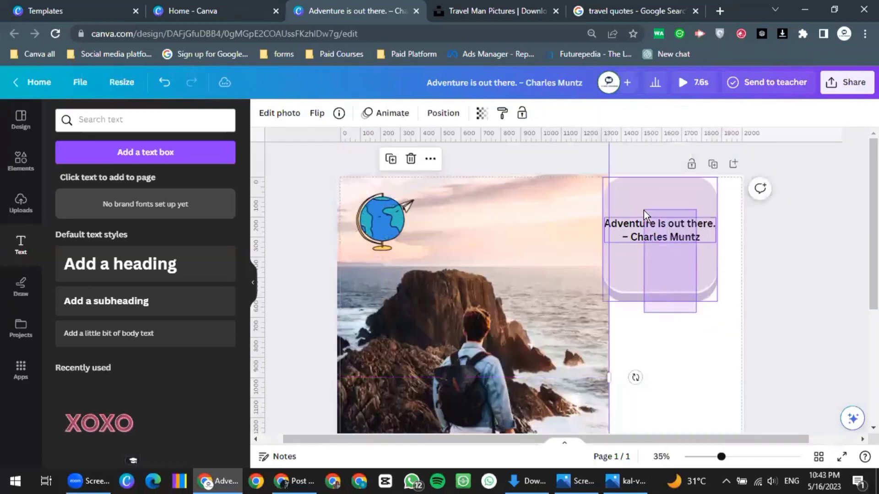
right_click(662, 246)
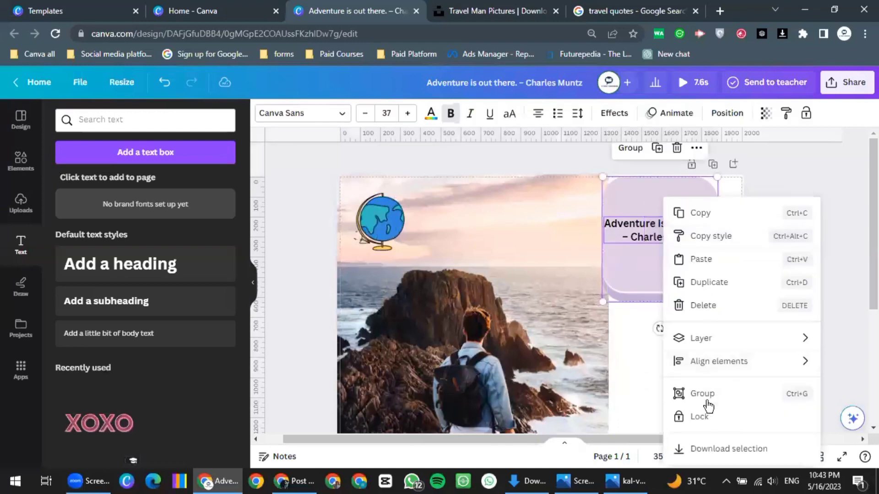
click(706, 398)
Drag the ocean photo back to fill the page and shift the quote group left
click(524, 342)
drag(553, 348, 649, 353)
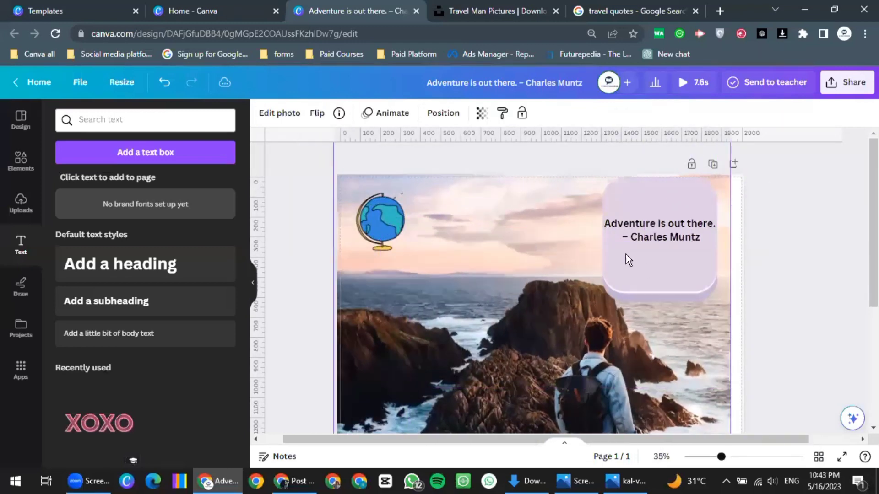
drag(671, 264, 657, 297)
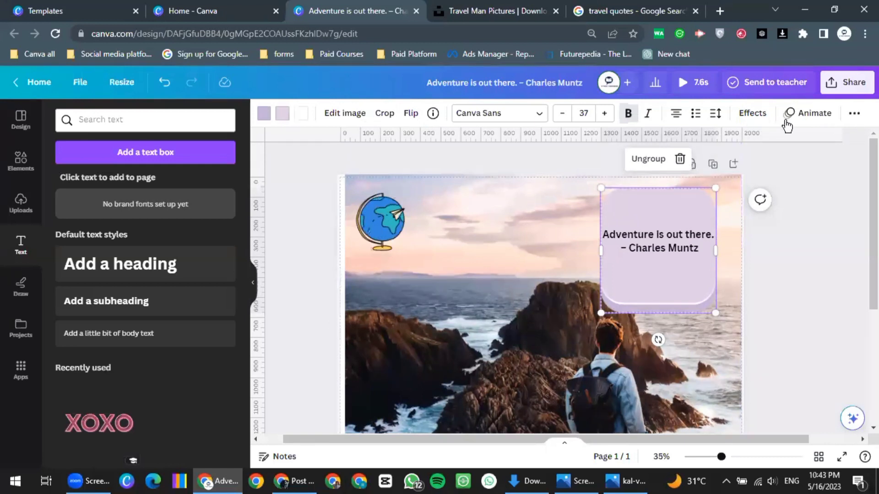
click(812, 120)
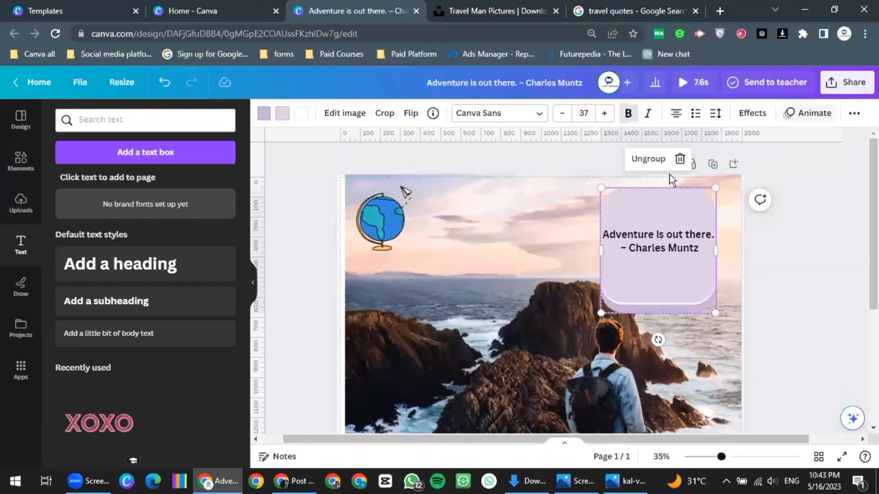
Try Rise, Pan, Fade, Wipe and Pop animations on the quote group, ending on Pop
click(87, 249)
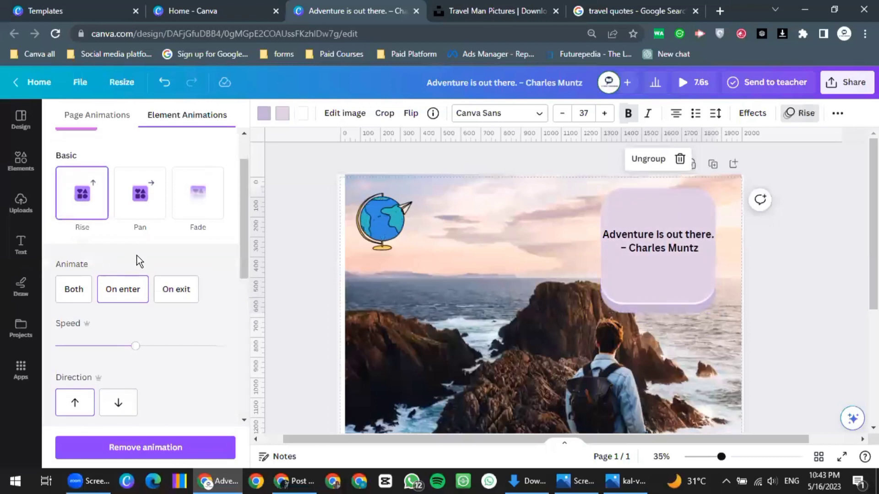
click(139, 215)
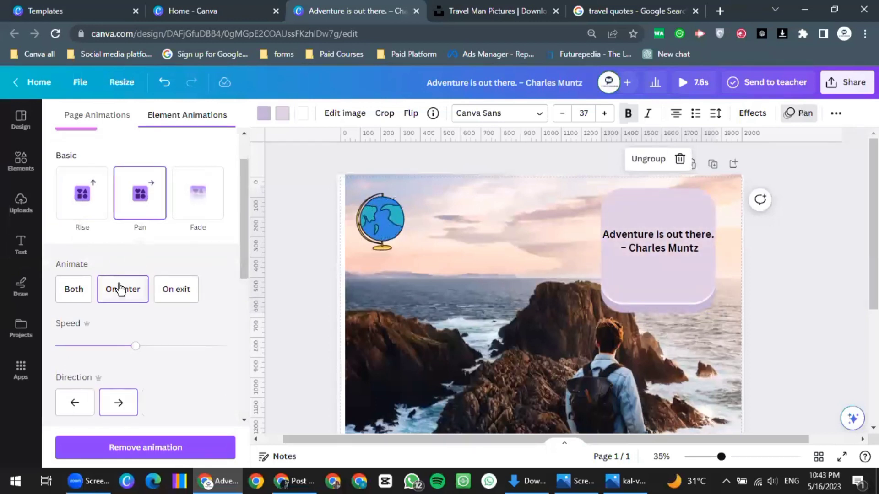
click(194, 209)
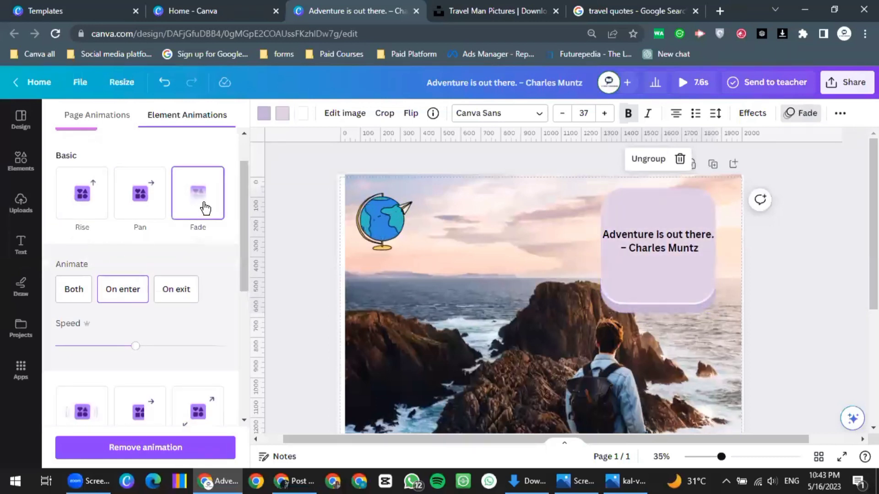
click(91, 203)
click(191, 191)
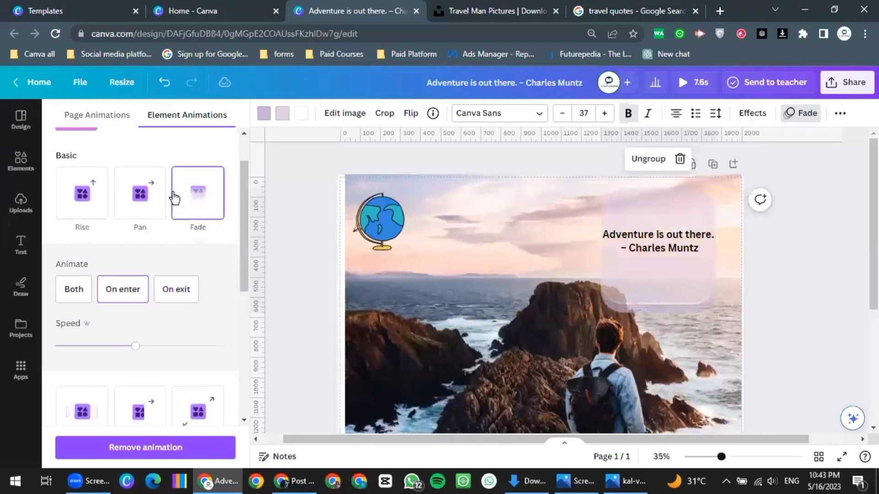
click(78, 196)
scroll(80, 211, down, 5)
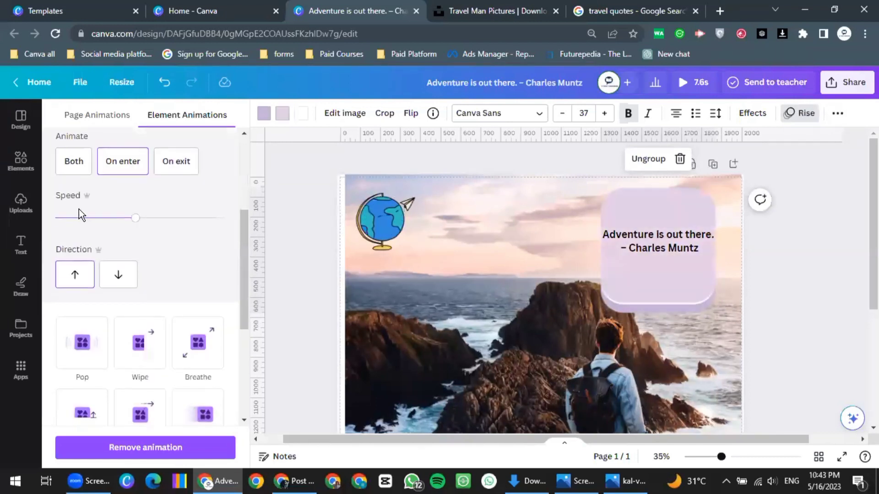
click(144, 168)
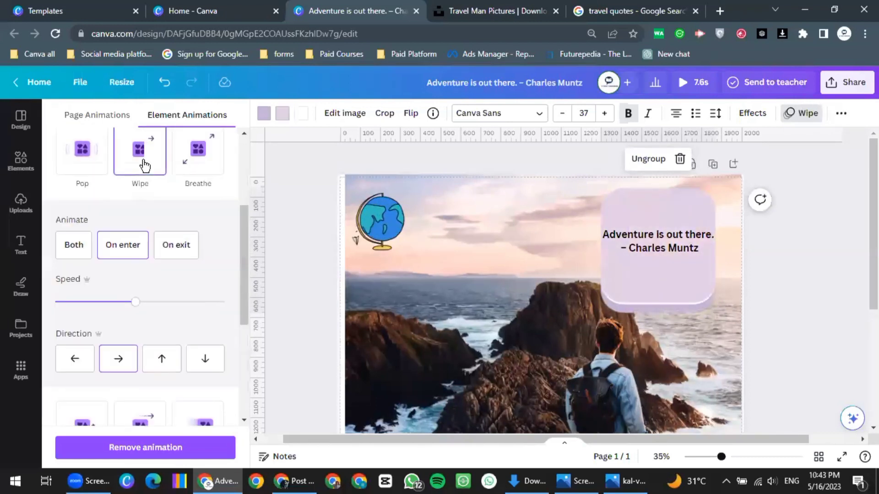
click(92, 166)
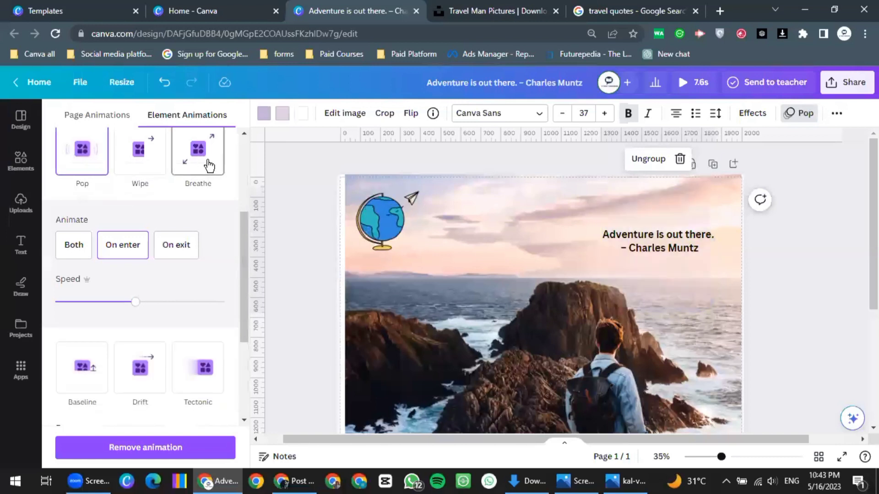
Give the quote text a Wipe text animation that plays on both enter and exit
click(639, 243)
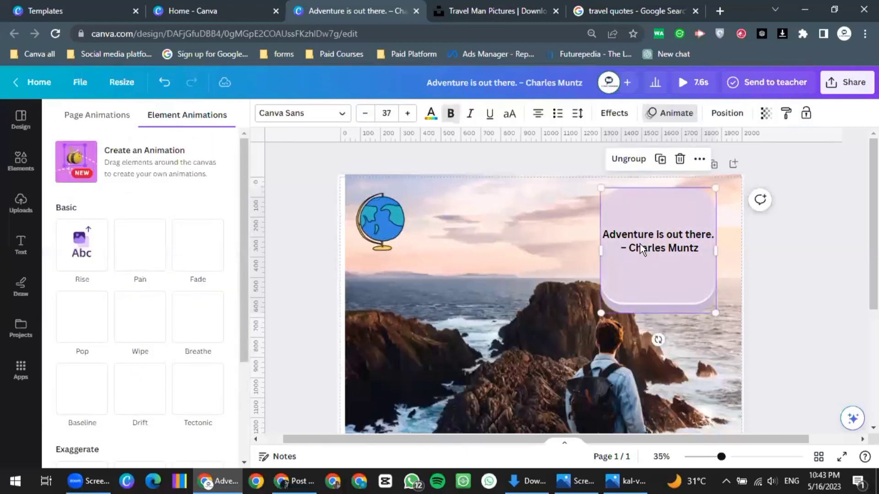
click(152, 237)
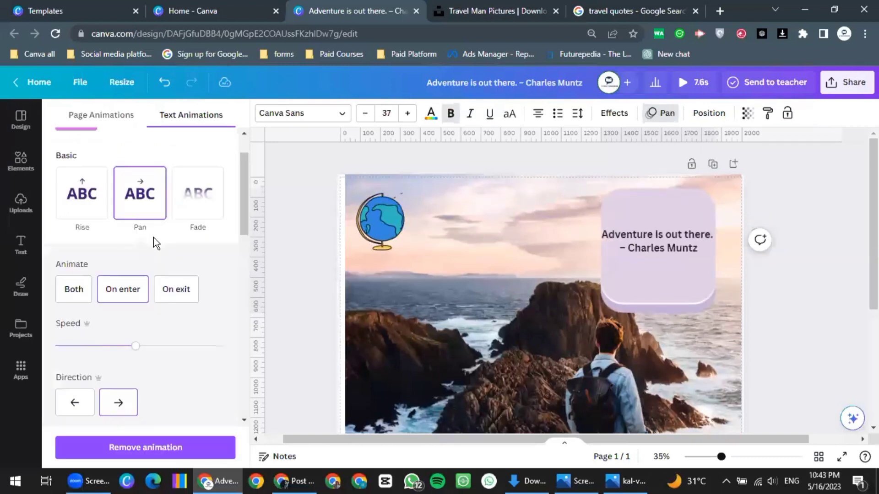
click(93, 211)
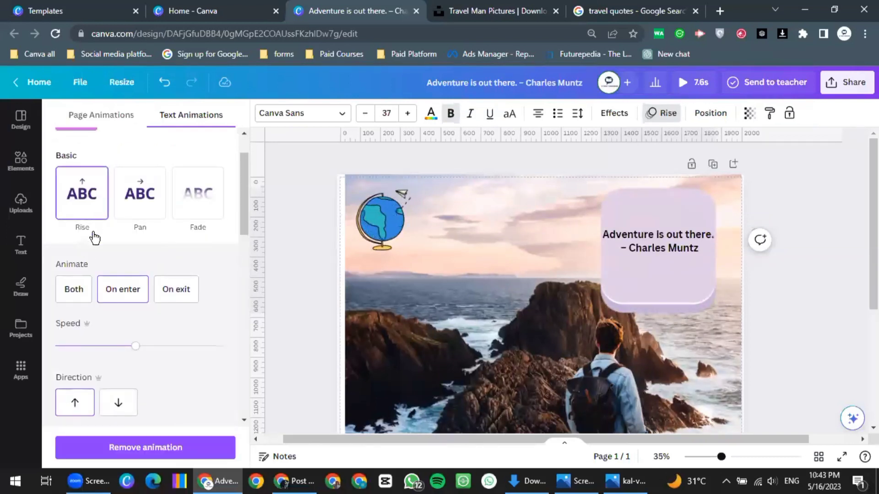
scroll(115, 260, down, 5)
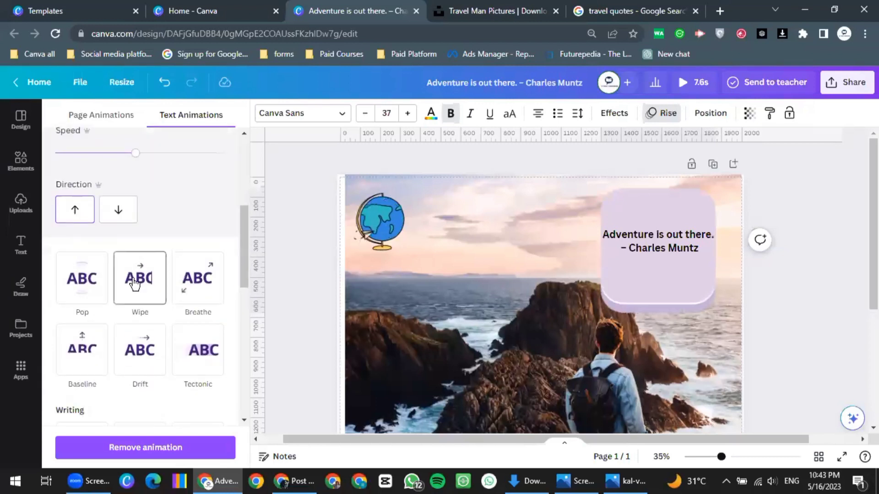
click(118, 290)
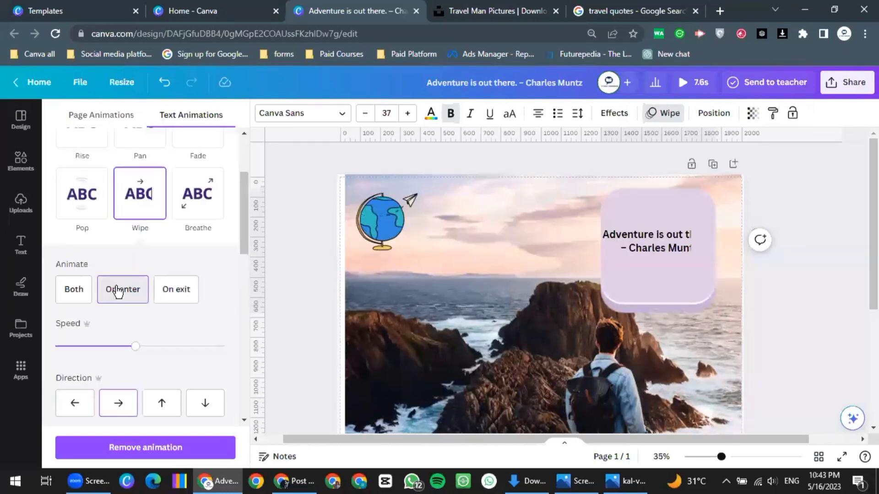
click(69, 298)
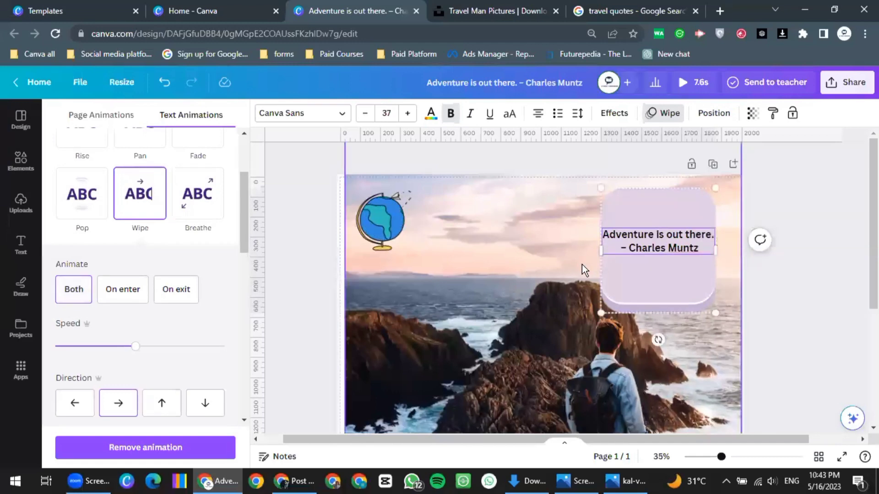
scroll(581, 264, down, 3)
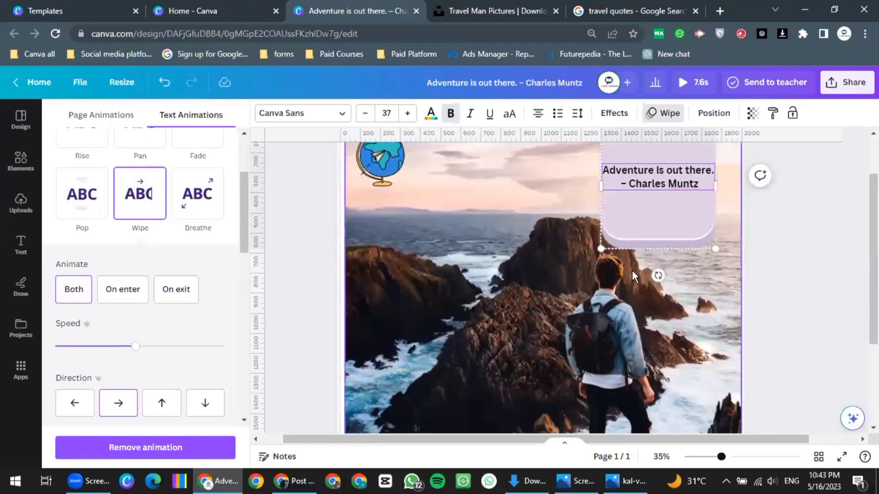
scroll(633, 273, up, 3)
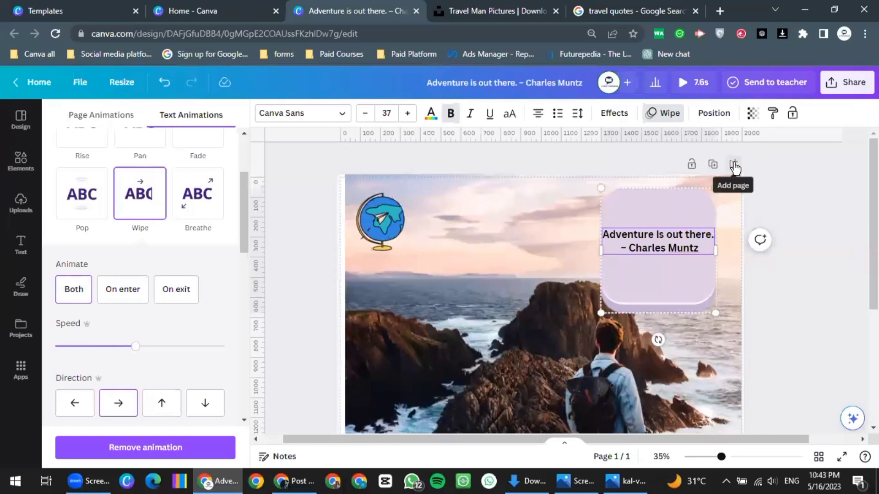
Add a blank second page and upload the seaside photo from Downloads
key(ctrl+Return)
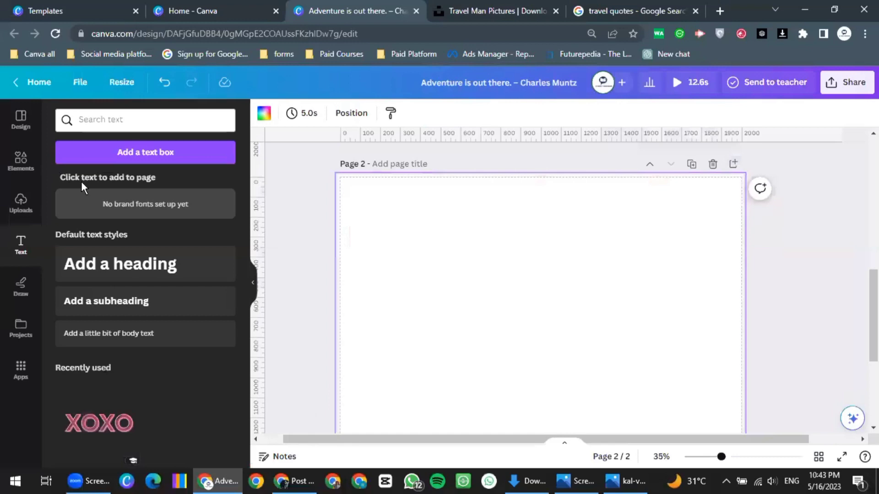
click(21, 204)
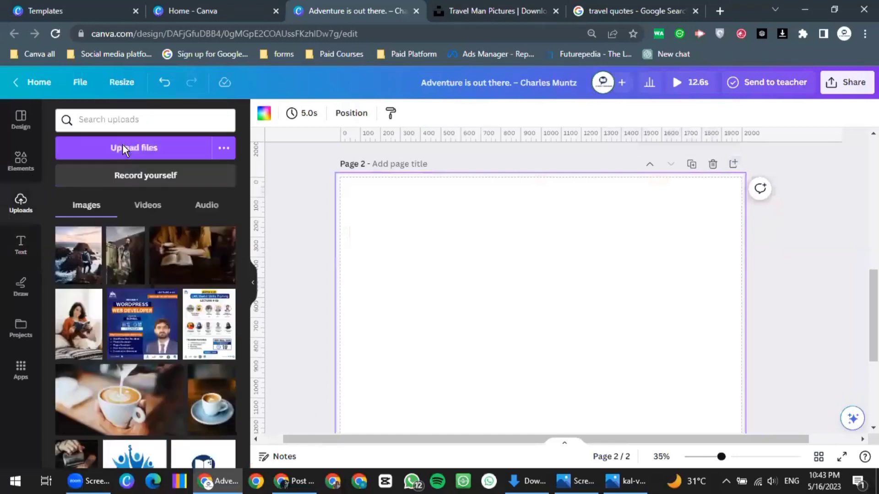
click(123, 148)
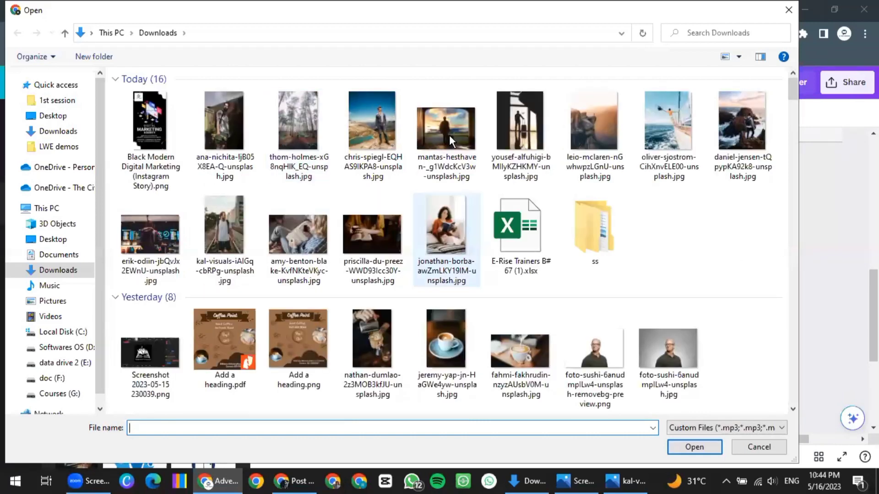
click(659, 122)
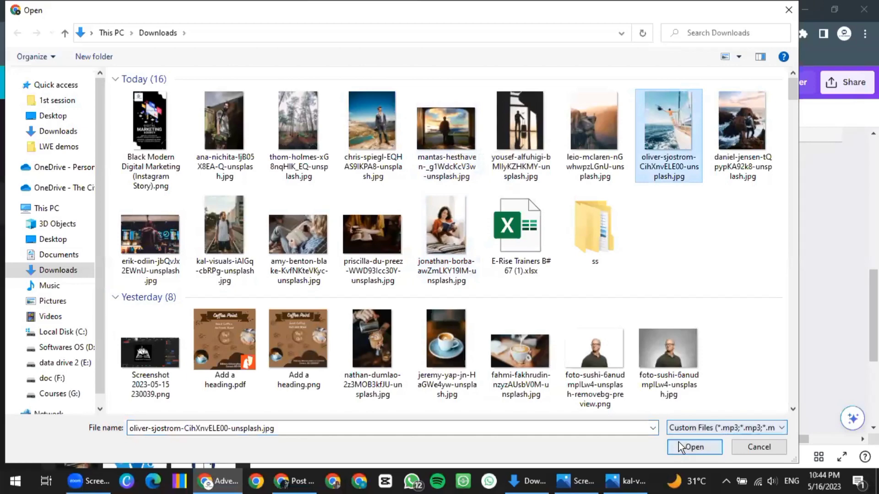
click(682, 446)
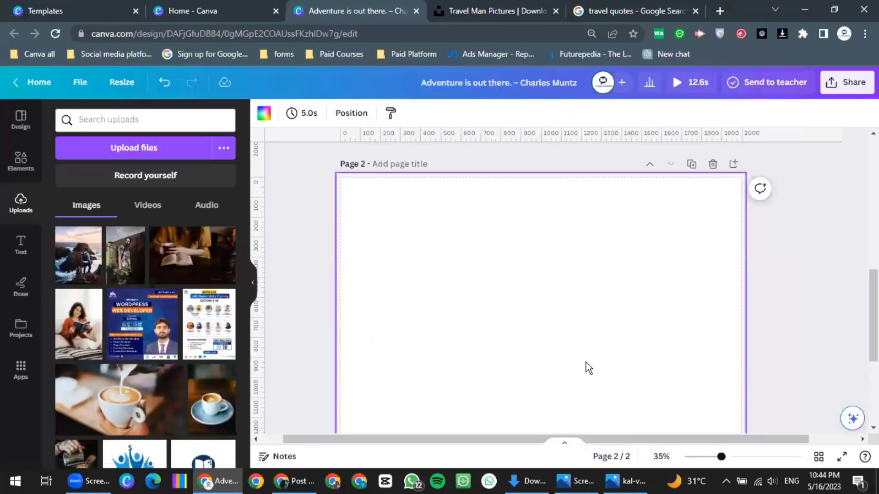
Scroll through the Uploads panel to find the new sailboat photo
scroll(390, 316, down, 3)
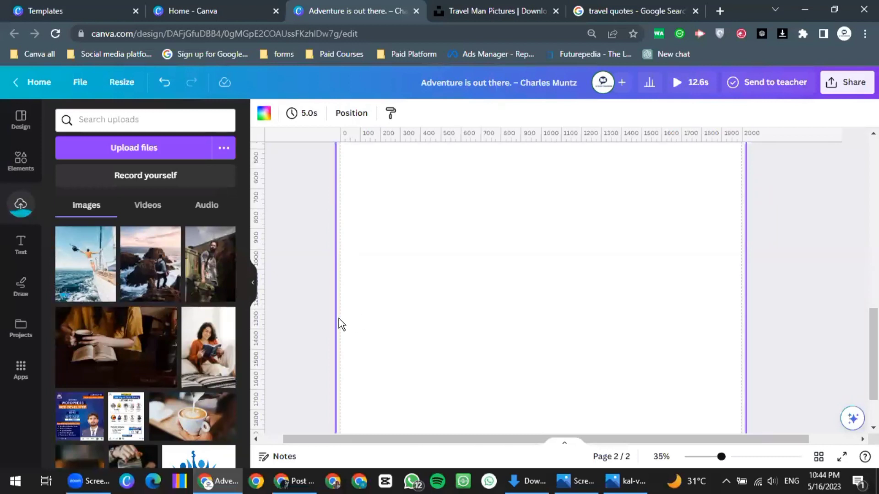
scroll(441, 290, up, 1)
scroll(442, 289, up, 2)
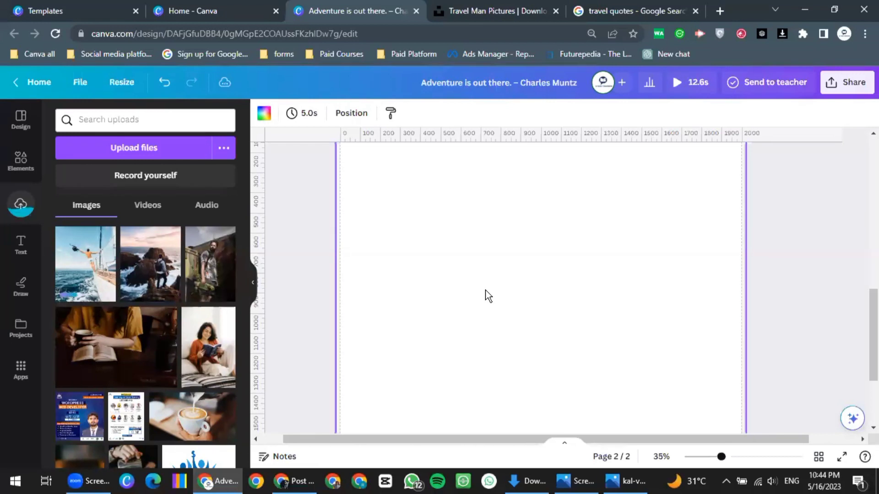
scroll(487, 295, up, 4)
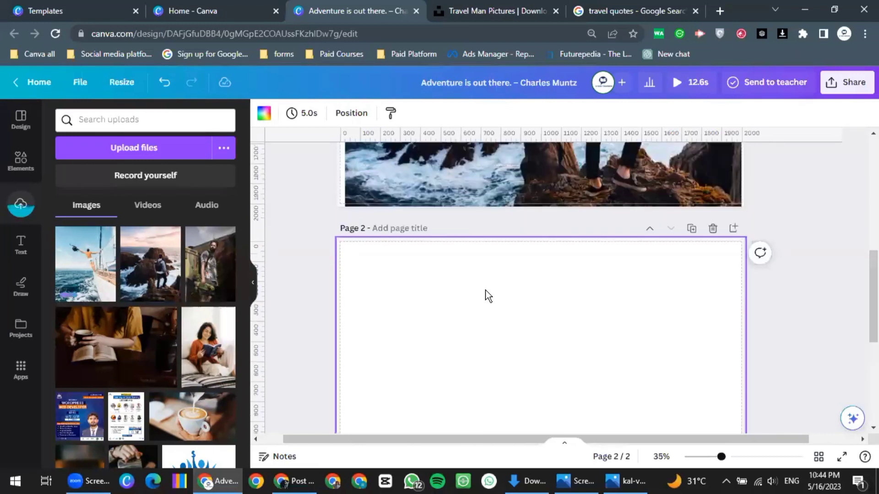
scroll(488, 295, down, 5)
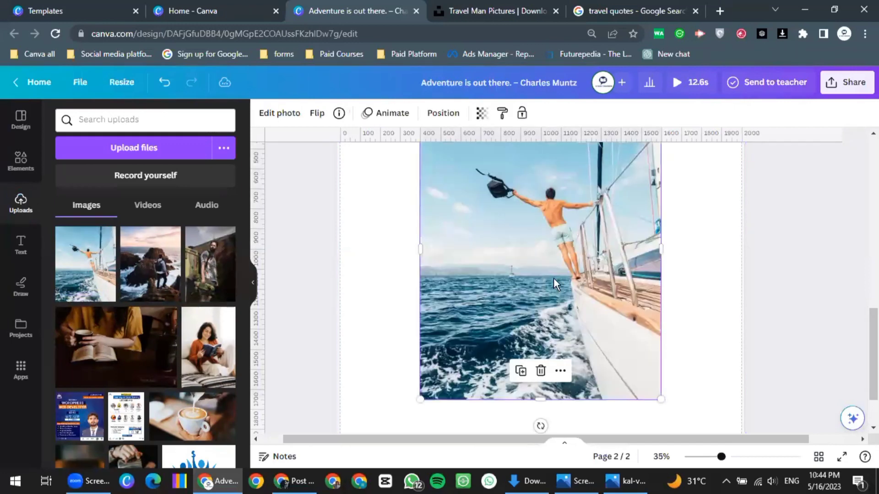
Shift the sailboat photo up-left and stretch it to span page 2's full width and height
ctrl+scroll(554, 278, down, 2)
scroll(540, 300, up, 2)
drag(535, 281, 546, 303)
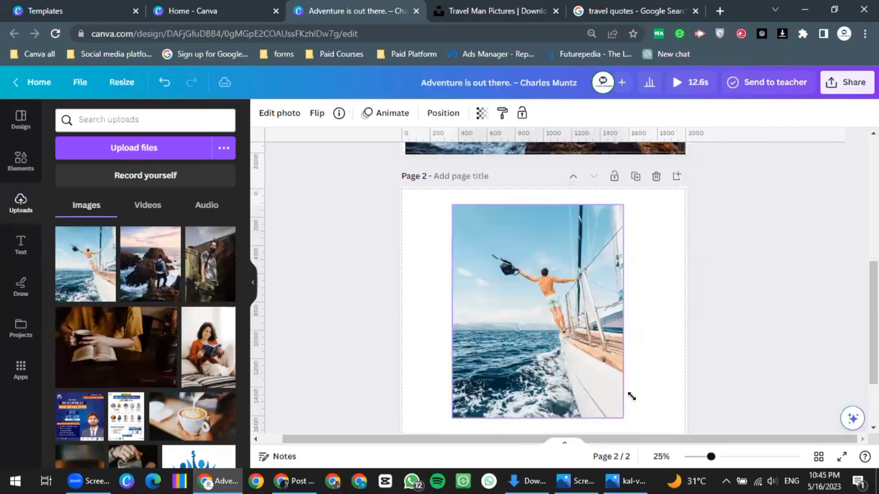
ctrl+scroll(650, 413, down, 1)
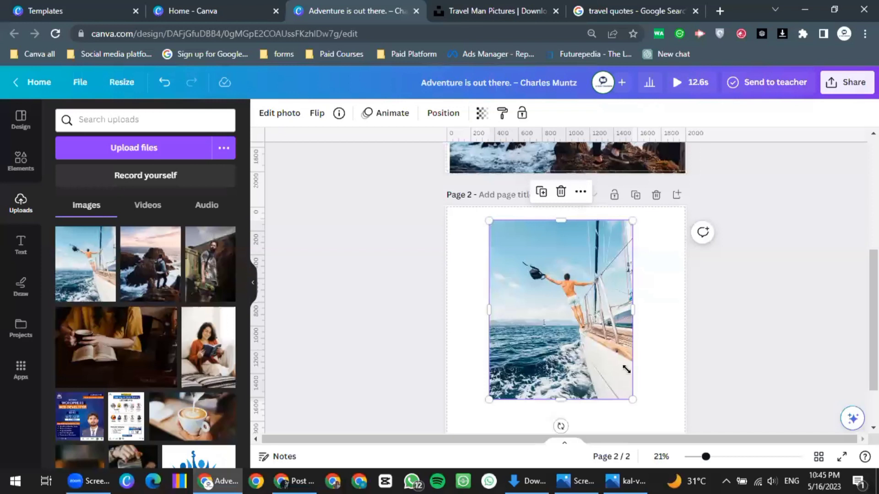
ctrl+scroll(553, 303, down, 2)
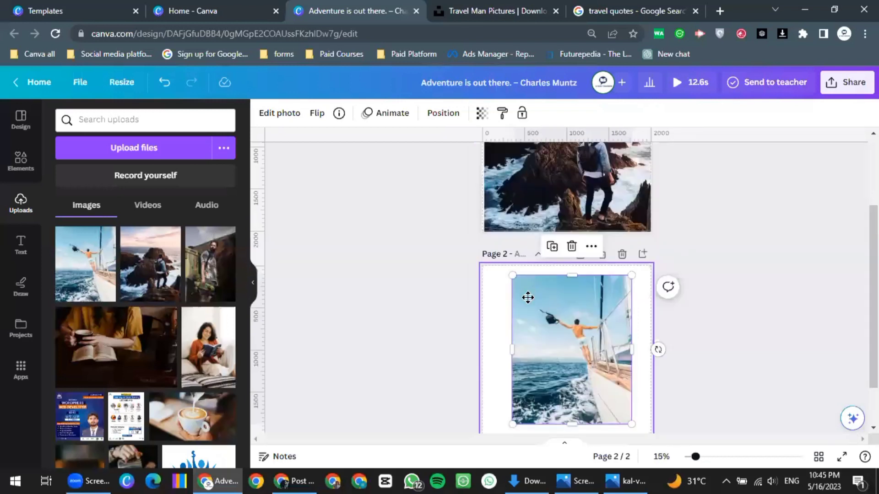
scroll(623, 373, down, 1)
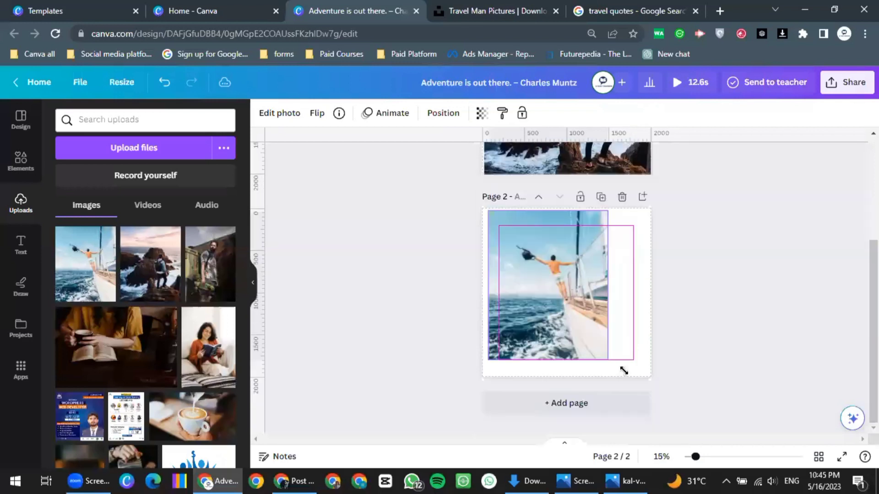
drag(658, 395, 653, 417)
click(580, 342)
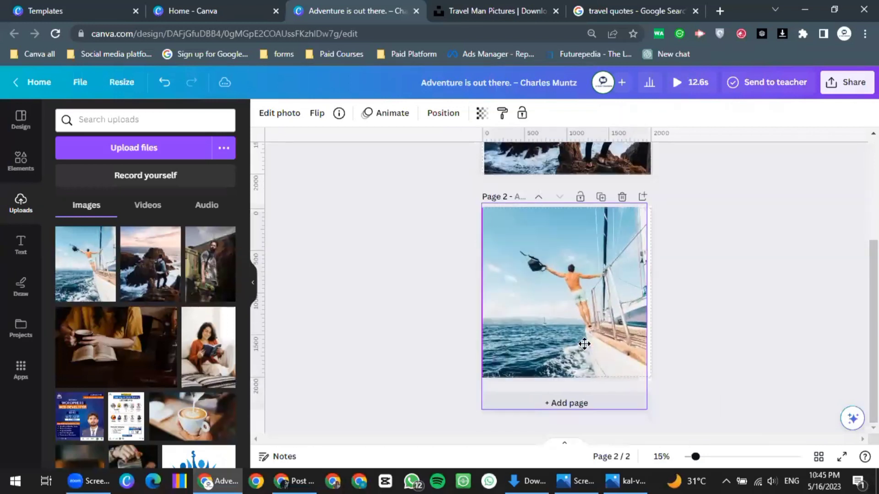
click(578, 325)
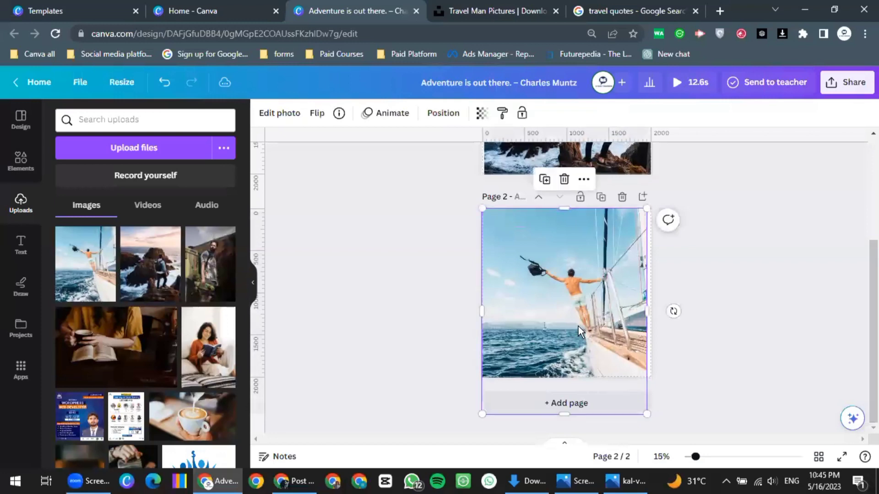
scroll(578, 322, up, 1)
Copy the globe graphic from page 1 and paste it over page 2's sailboat photo
scroll(602, 337, up, 3)
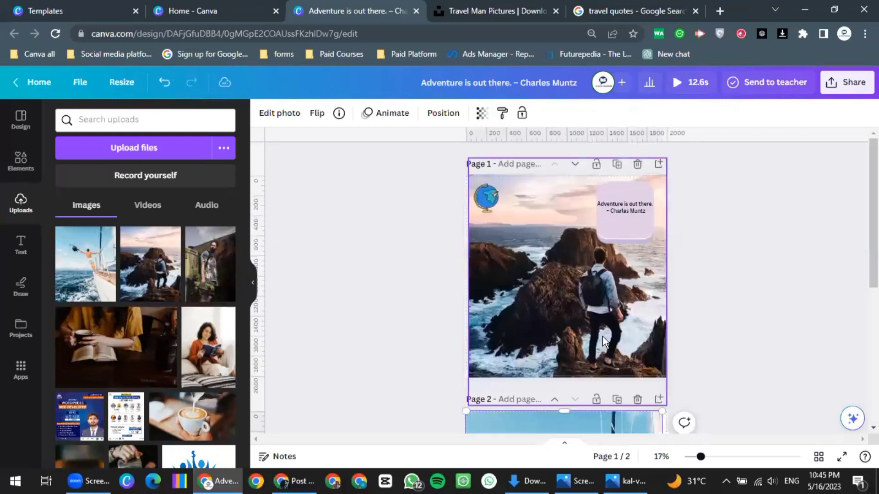
scroll(526, 265, down, 3)
scroll(466, 201, up, 3)
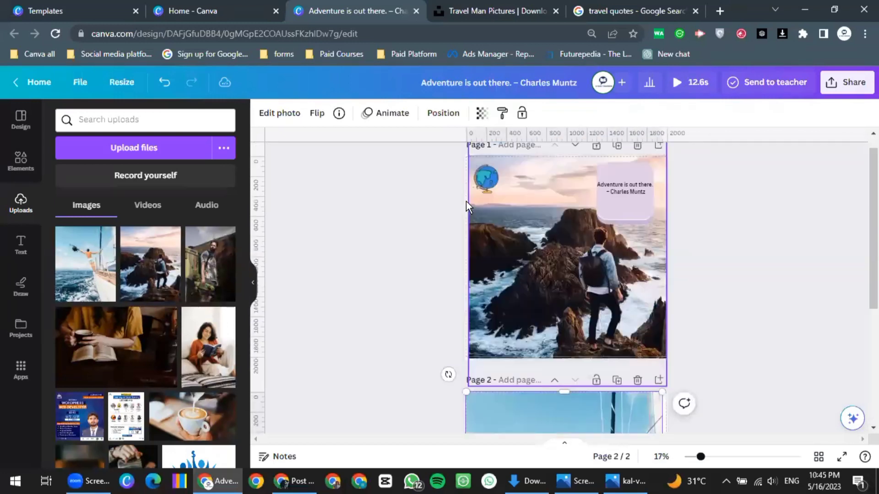
right_click(486, 198)
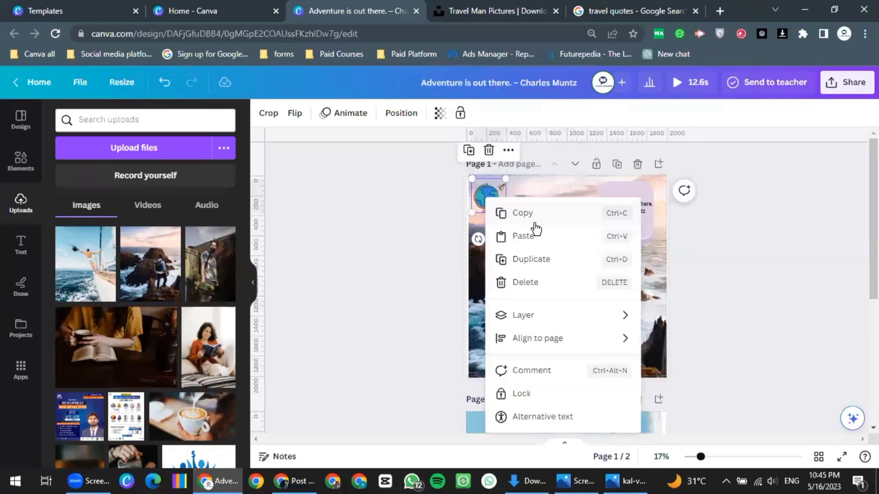
key(Escape)
scroll(497, 265, down, 2)
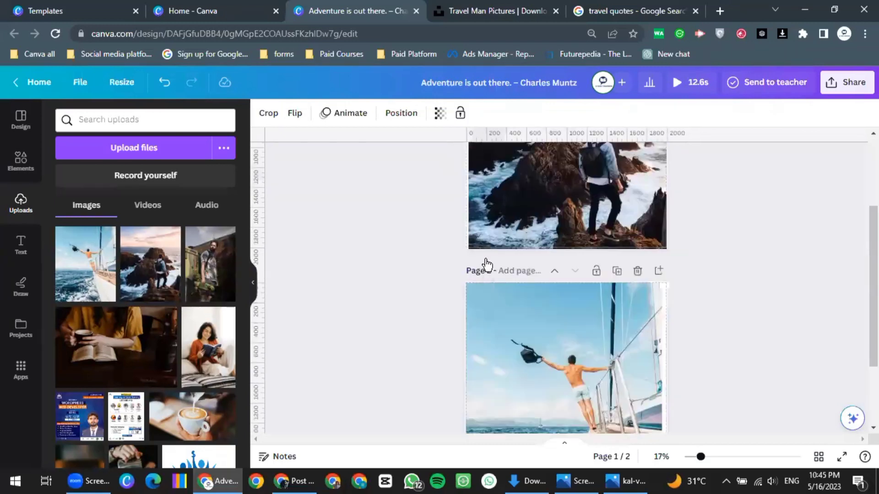
scroll(495, 270, down, 1)
right_click(486, 268)
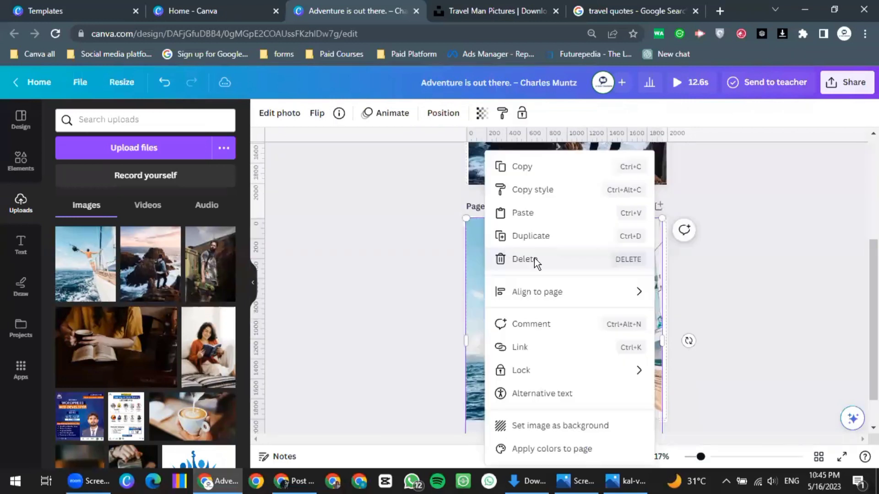
click(491, 243)
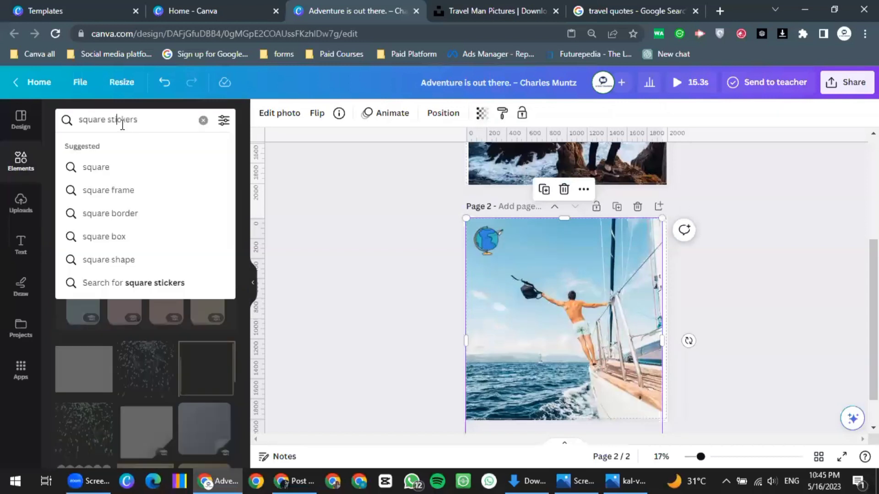
Search the Elements panel for 'stickers', correcting the misspelled query
text(stiker)
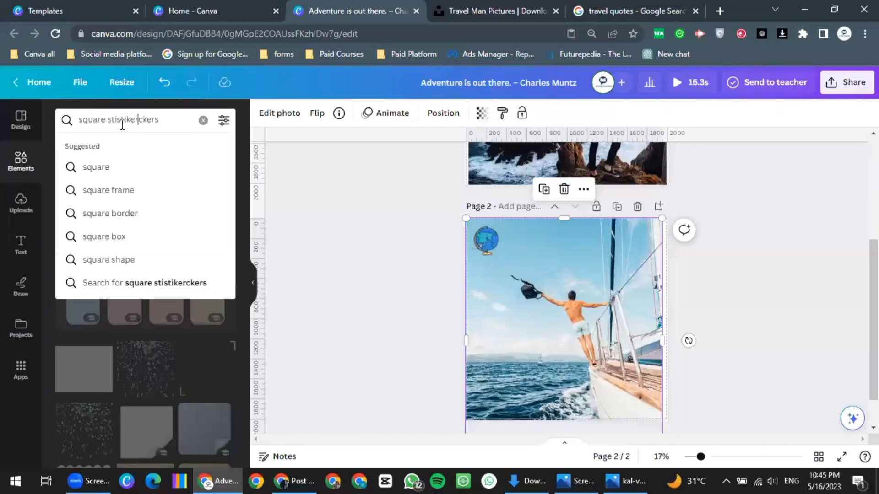
text(s)
key(ctrl+a)
key(BackSpace)
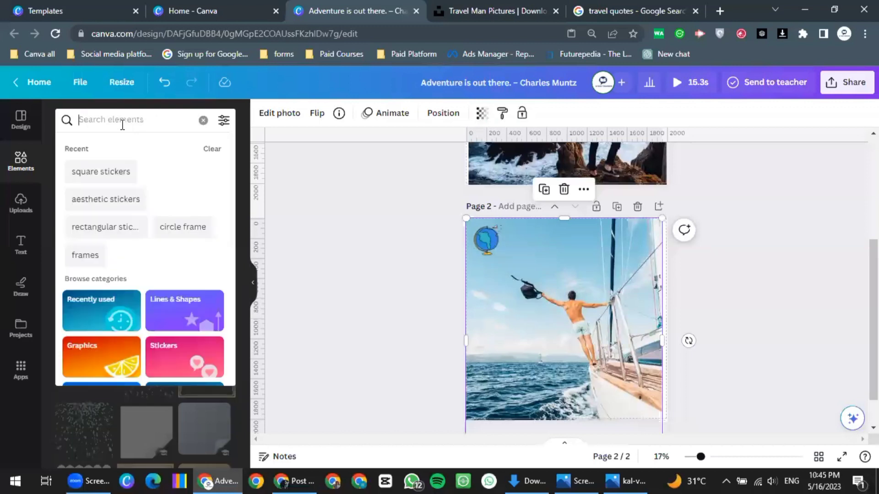
text(stick)
key(BackSpace)
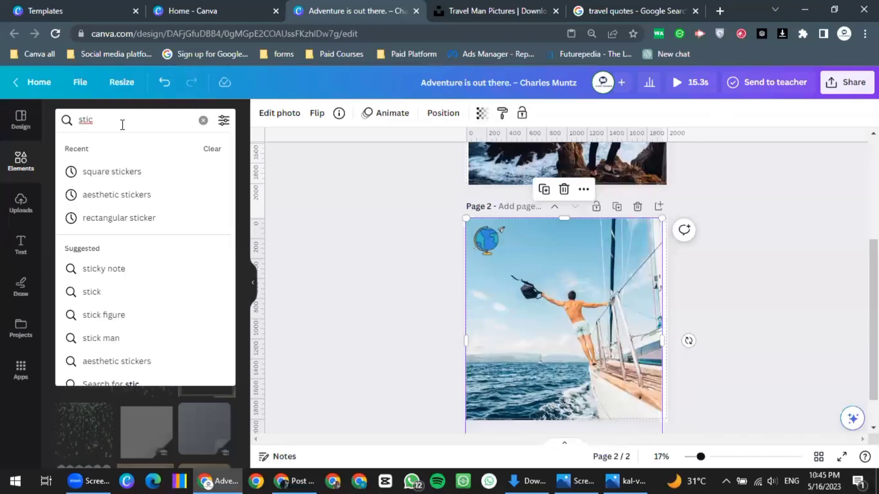
text(kers)
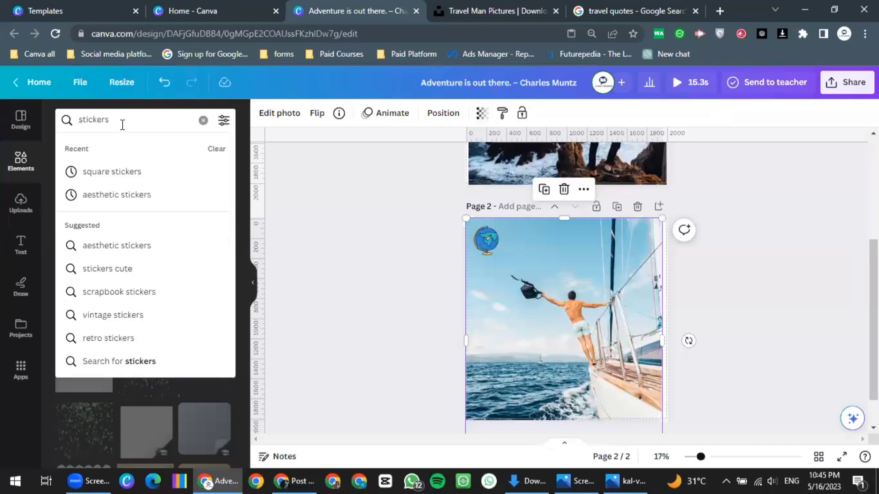
key(Return)
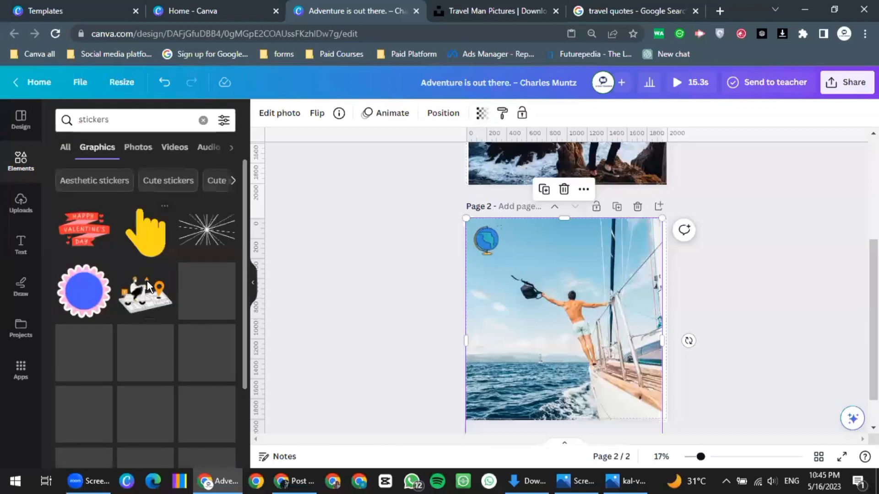
Browse the sticker results, then refine the search to 'stickers travel'
scroll(137, 274, down, 5)
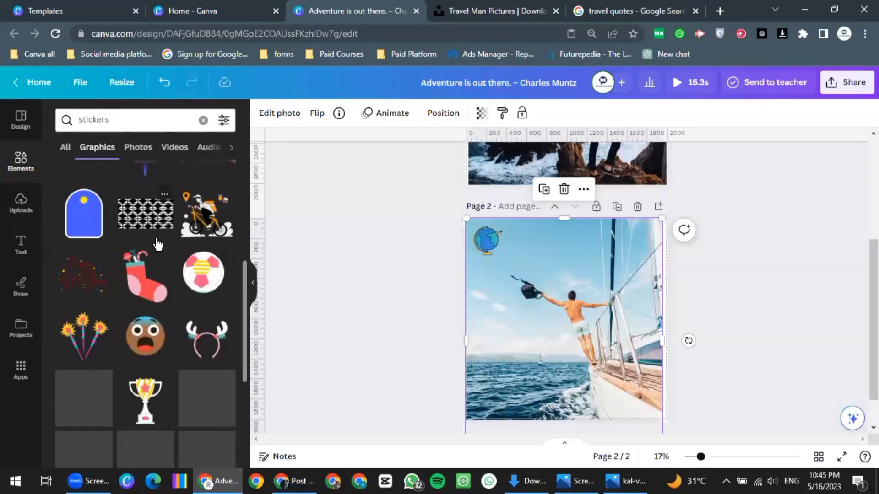
scroll(158, 247, down, 3)
scroll(165, 268, down, 6)
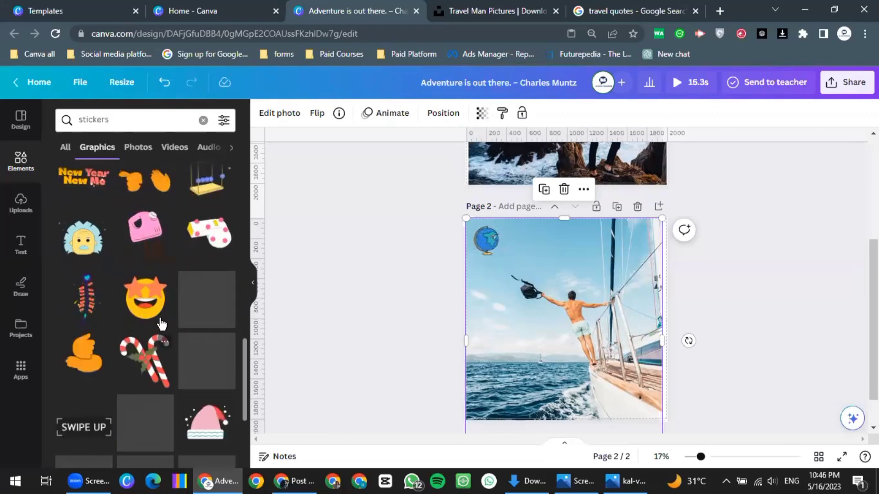
scroll(174, 311, down, 3)
scroll(190, 302, up, 3)
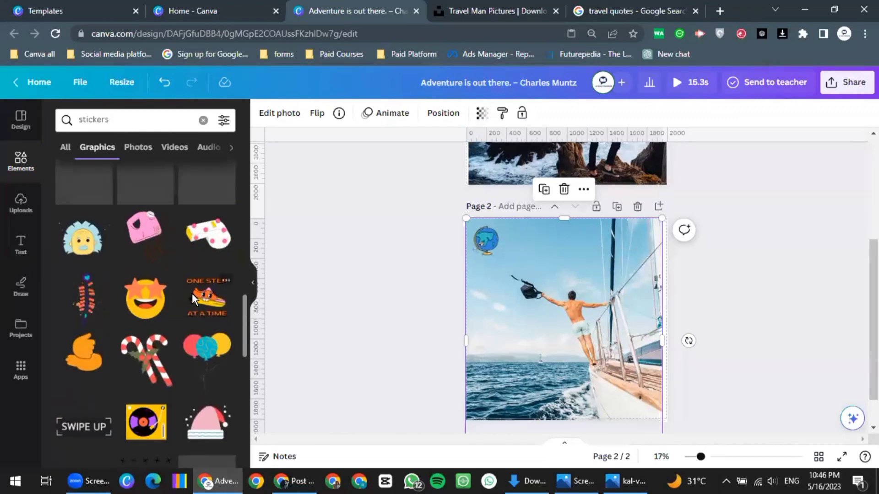
scroll(192, 293, down, 5)
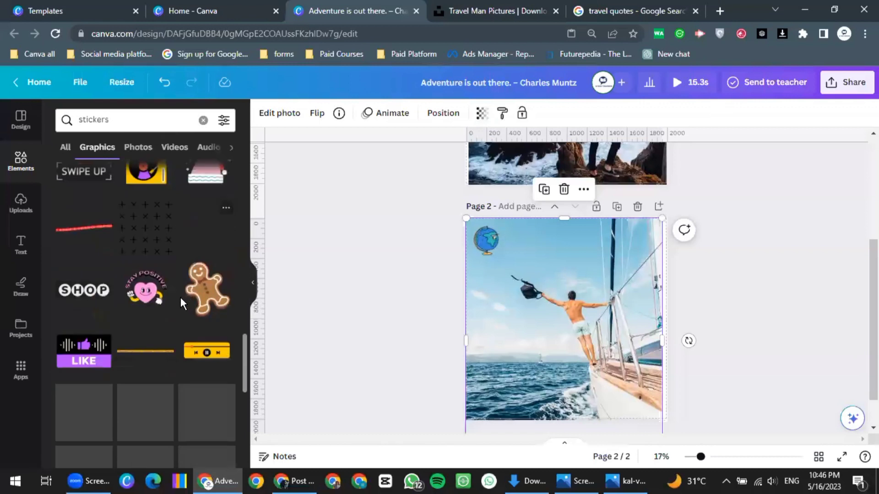
scroll(180, 297, down, 5)
scroll(180, 300, up, 5)
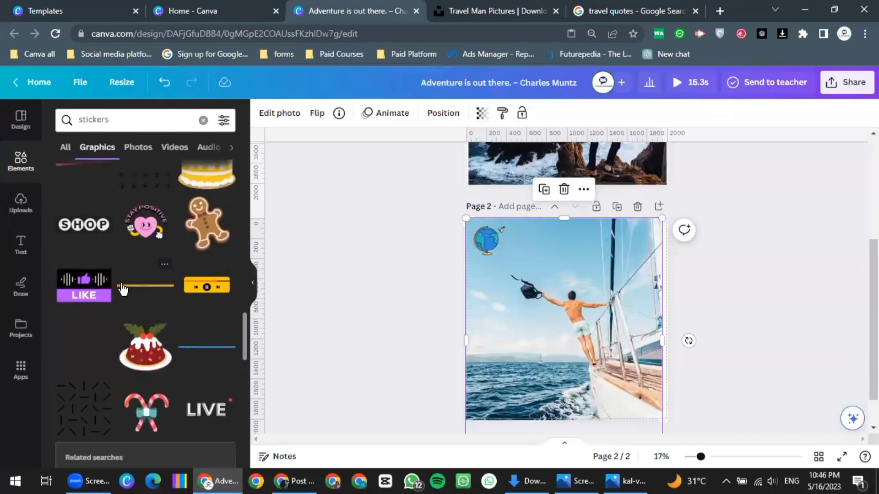
scroll(192, 280, down, 5)
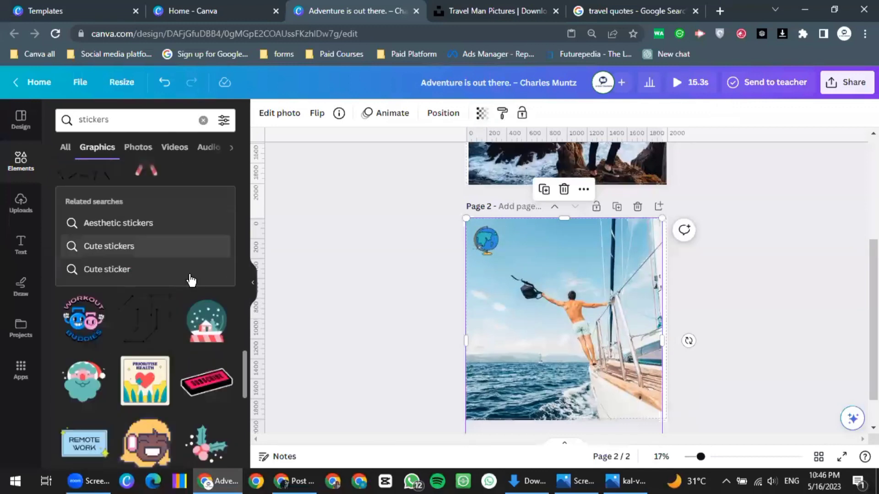
click(138, 117)
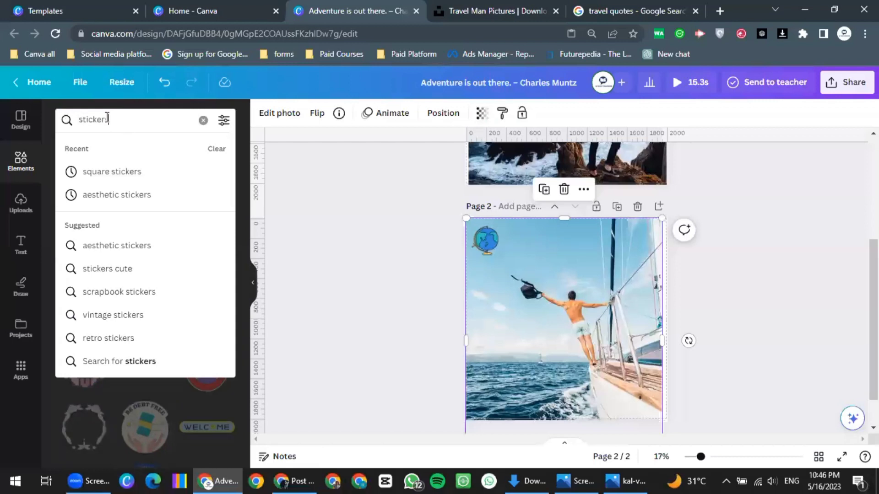
text(t)
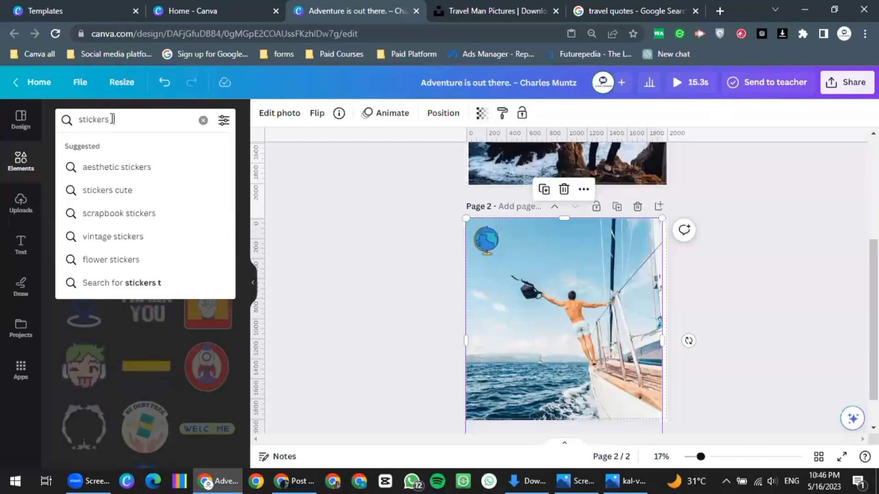
text(ravel)
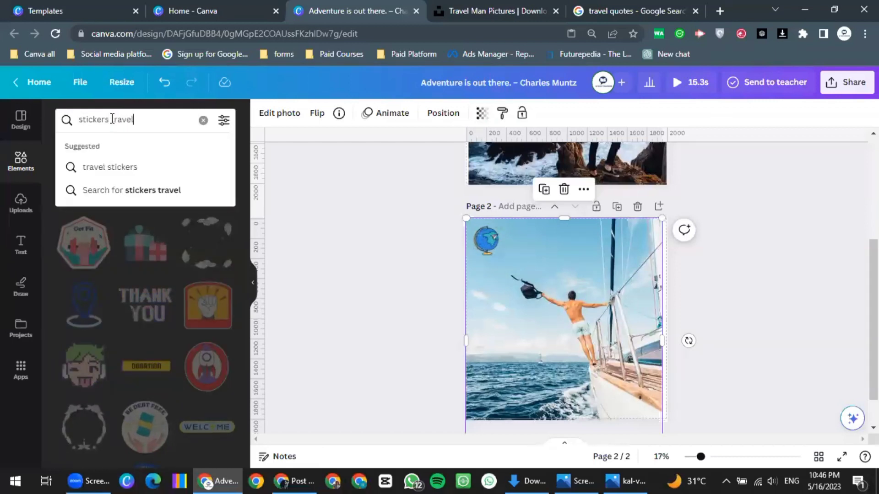
key(Return)
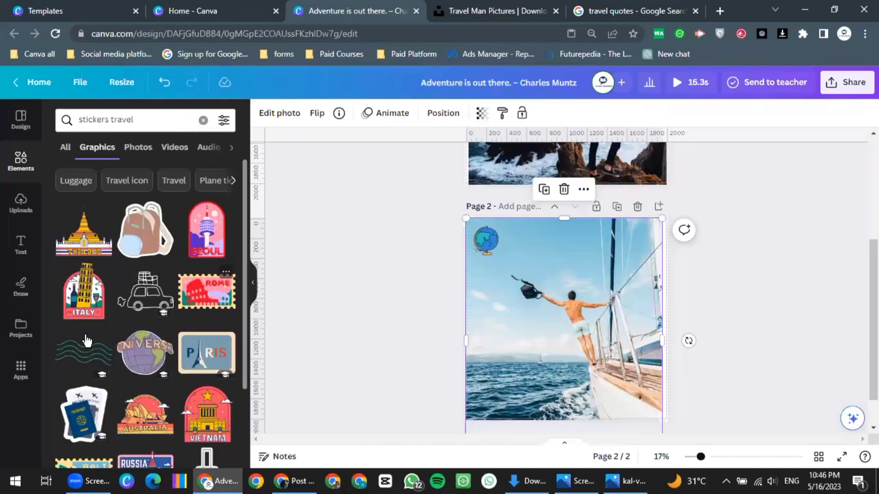
Add a compass sticker, shrink it and place it in page 2's top-right corner
scroll(89, 360, down, 2)
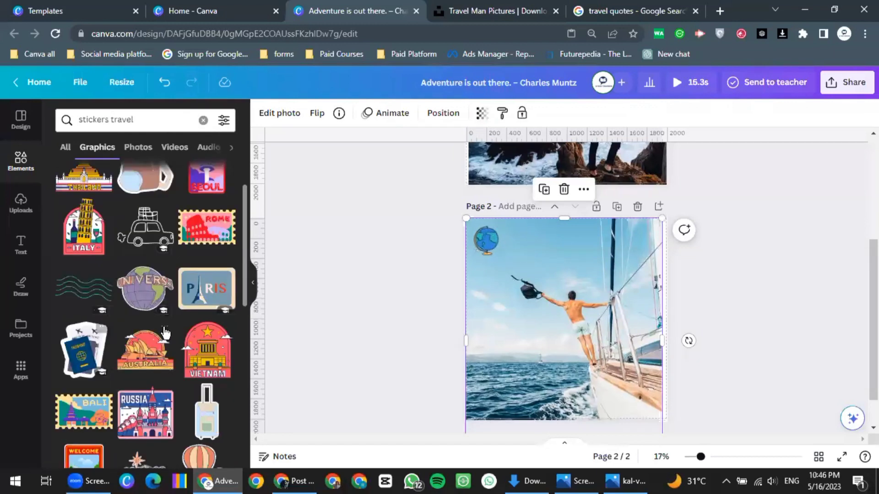
scroll(153, 289, down, 5)
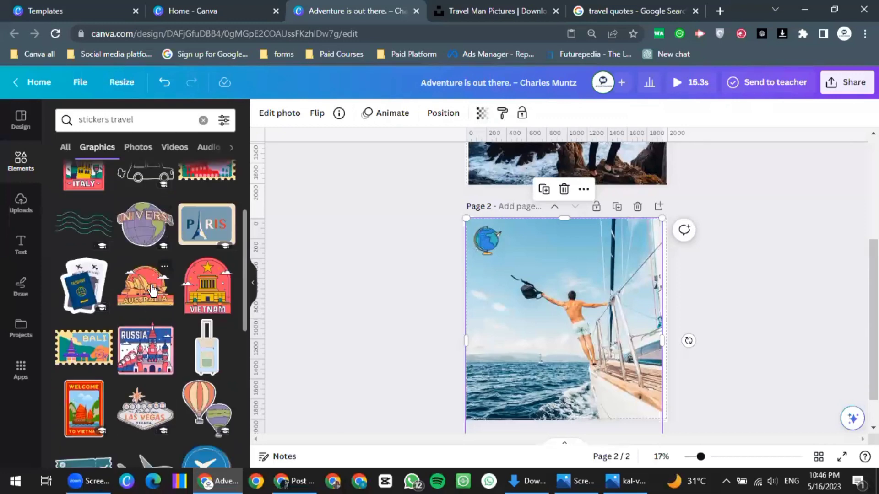
scroll(160, 361, down, 2)
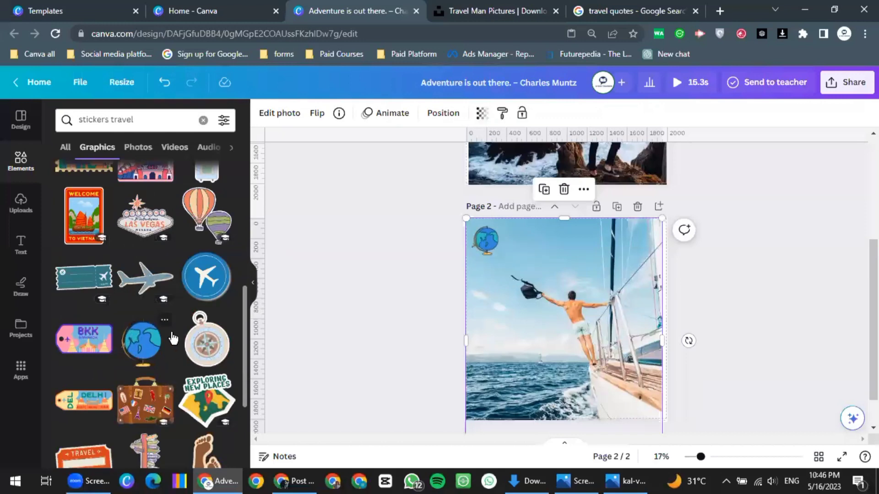
scroll(165, 337, down, 7)
scroll(152, 341, down, 3)
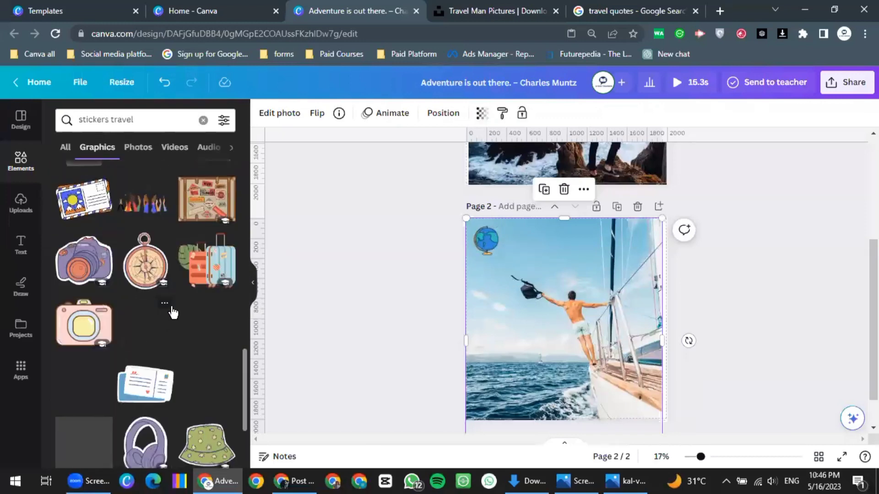
click(140, 270)
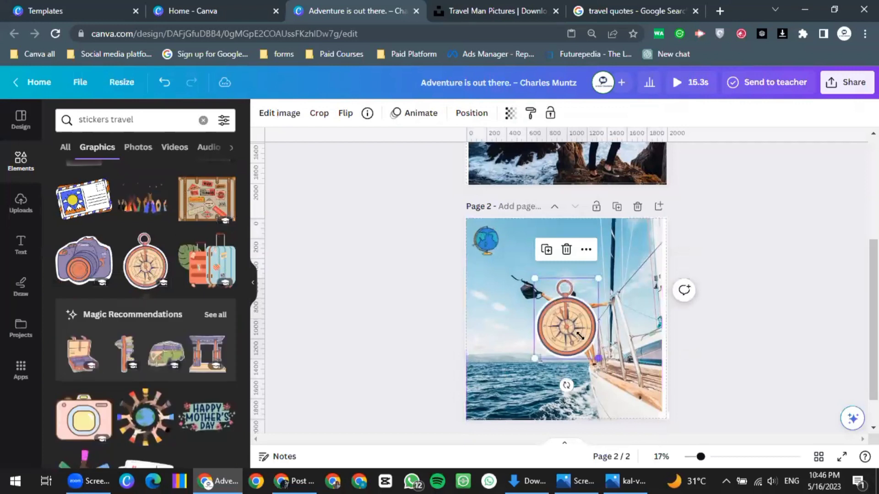
drag(595, 358, 558, 320)
drag(493, 323, 648, 257)
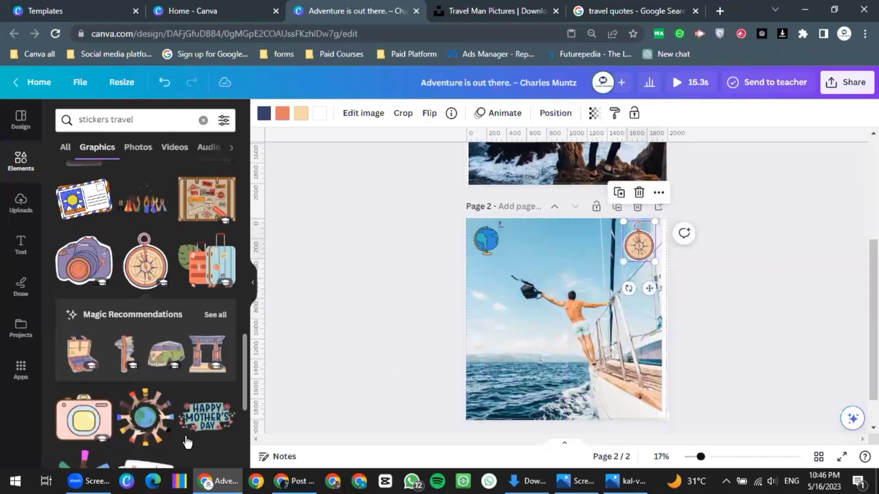
Add the Taiwan sticker and shrink it to a small badge at bottom-left
scroll(177, 410, down, 3)
scroll(191, 375, down, 3)
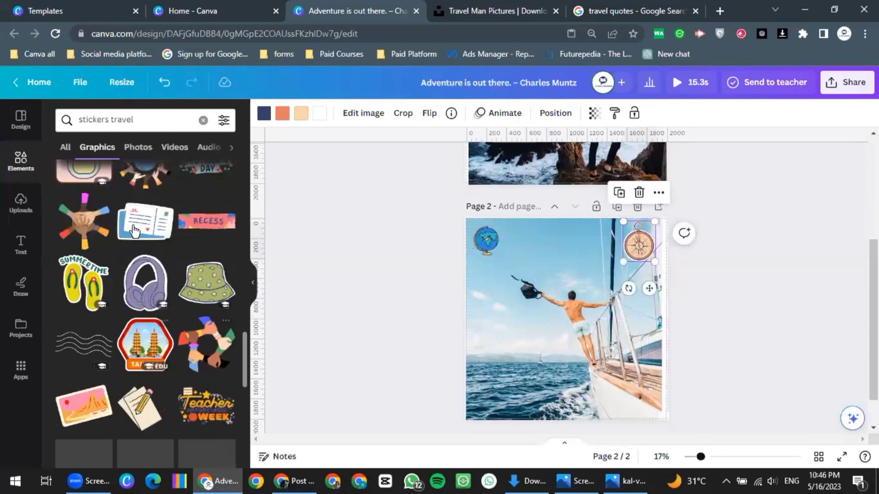
scroll(141, 216, down, 3)
click(141, 216)
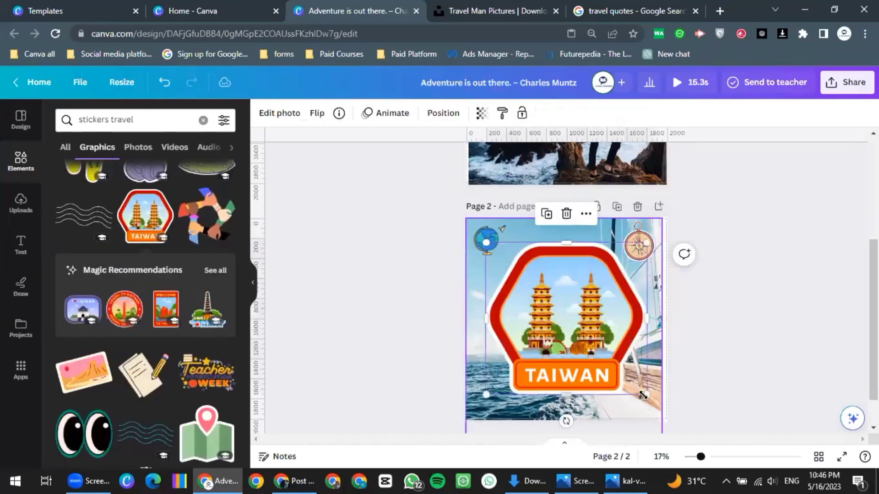
drag(645, 396, 515, 393)
click(547, 337)
Add the notes-and-pencil sticker, shrink it and move it to page 2's left side
scroll(208, 389, down, 2)
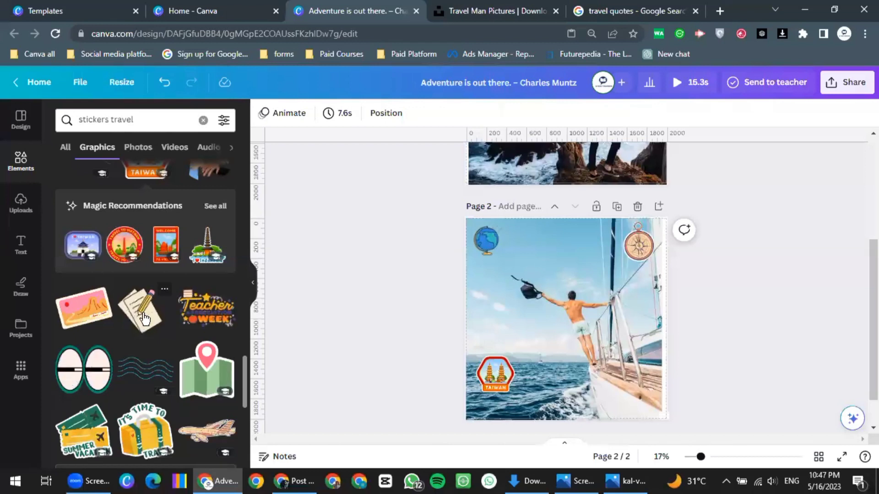
click(142, 318)
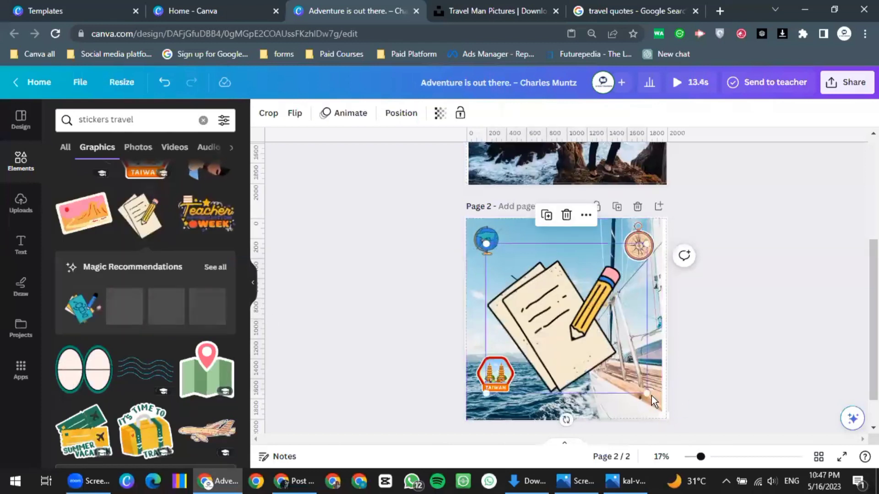
mouse_move(631, 377)
mouse_down()
mouse_move(590, 362)
mouse_move(535, 288)
mouse_up()
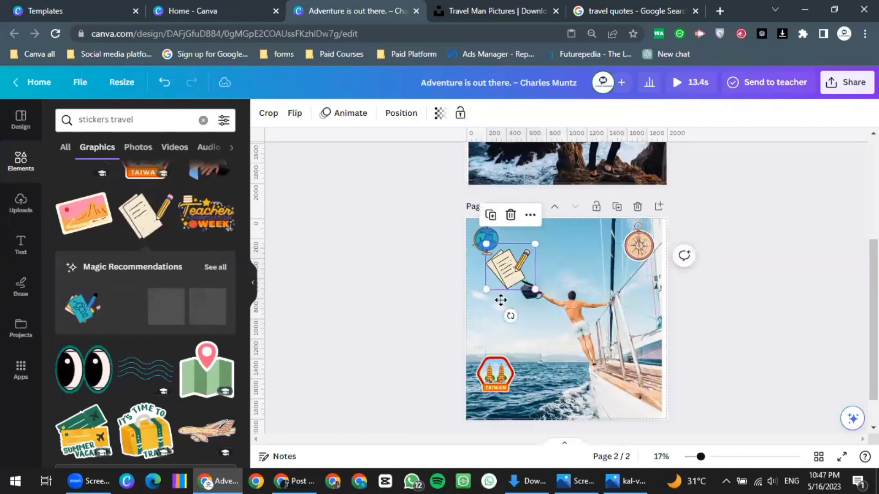
drag(500, 300, 494, 326)
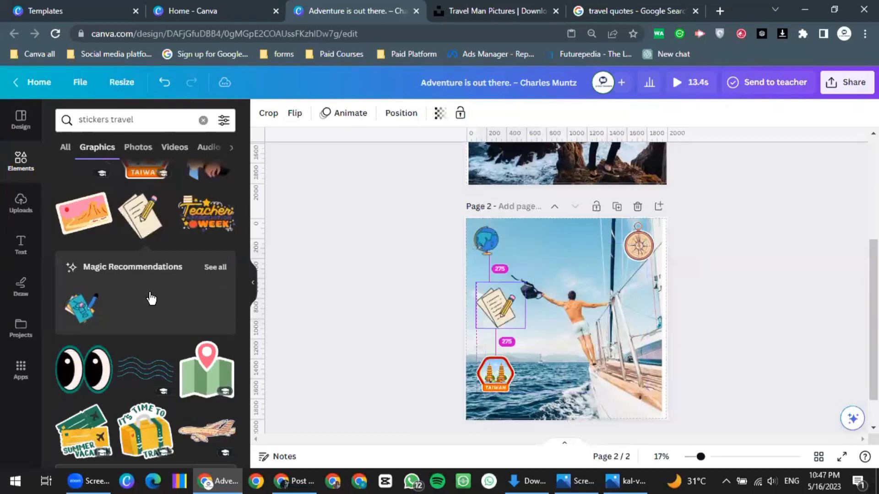
scroll(150, 296, up, 3)
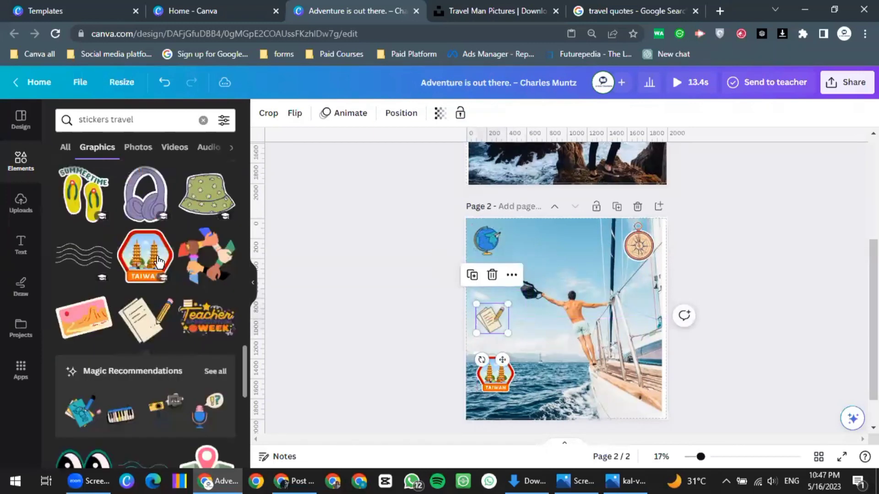
scroll(158, 260, up, 5)
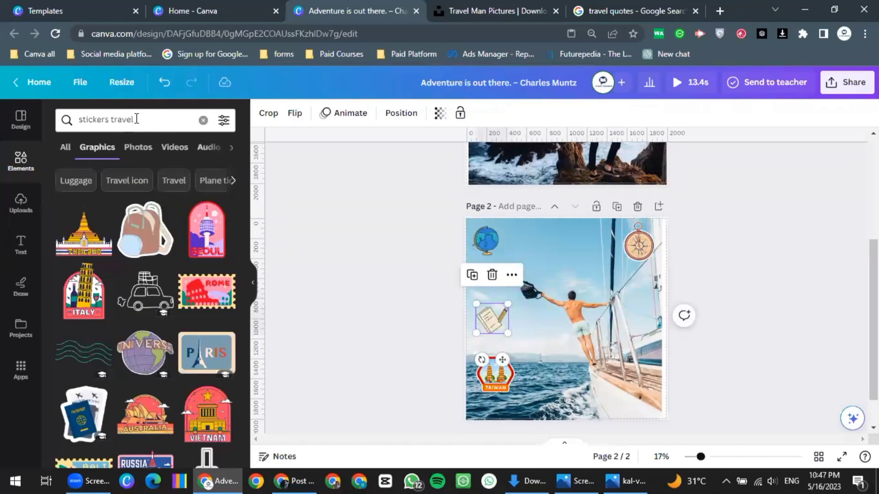
Change the Elements search to 'stickers box'
click(137, 119)
key(BackSpace)
key(BackSpace)
key(BackSpace)
key(BackSpace)
key(BackSpace)
key(BackSpace)
key(BackSpace)
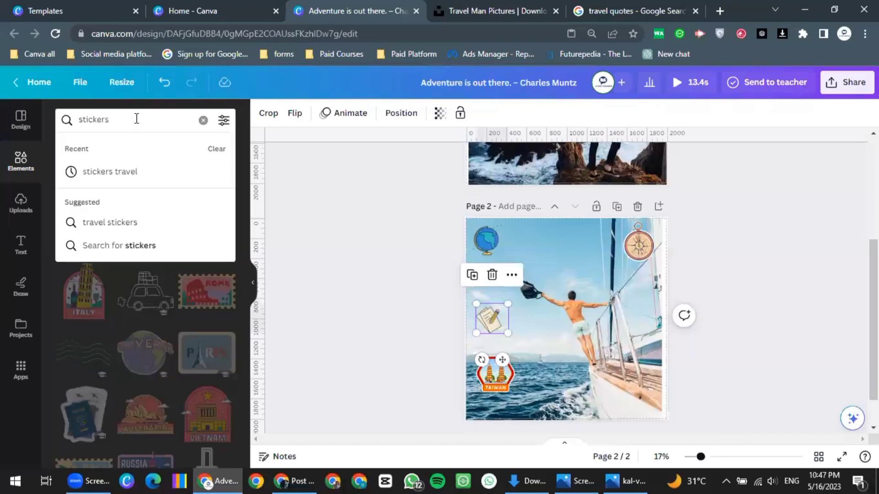
text(b)
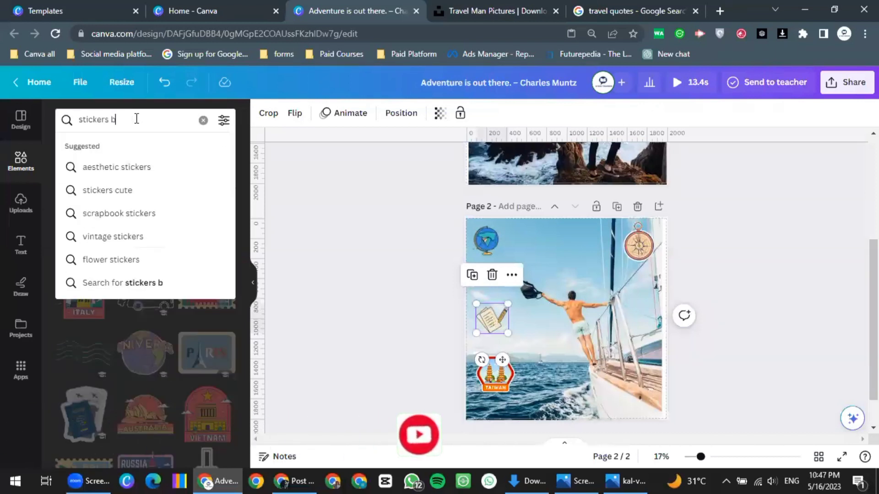
text(ox)
key(Return)
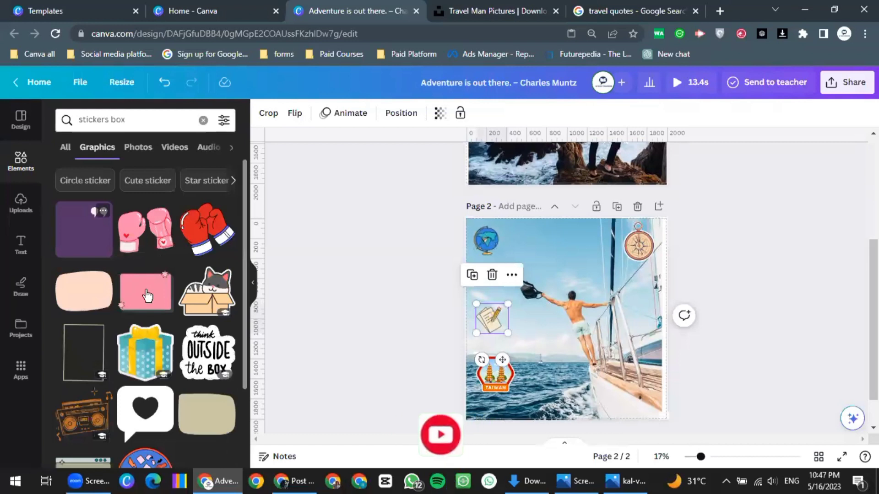
Add the beige rounded box sticker and shrink it near page 2's top centre
click(213, 417)
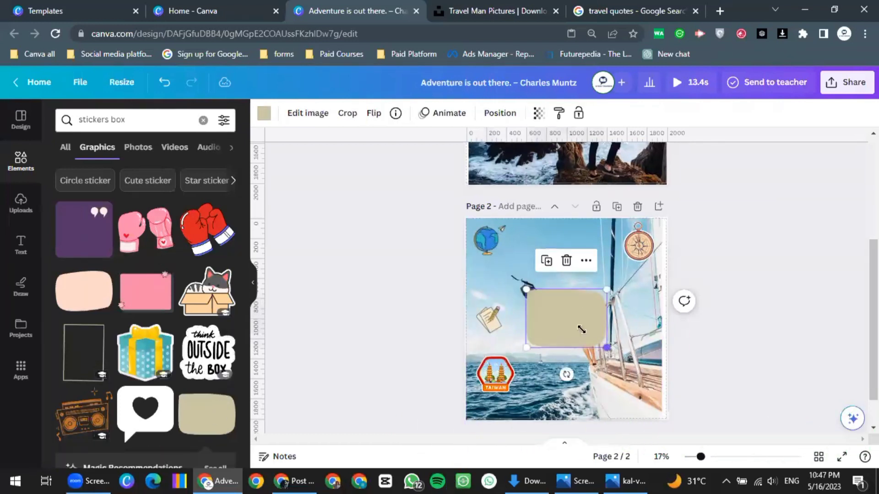
drag(606, 347, 564, 241)
scroll(569, 259, up, 2)
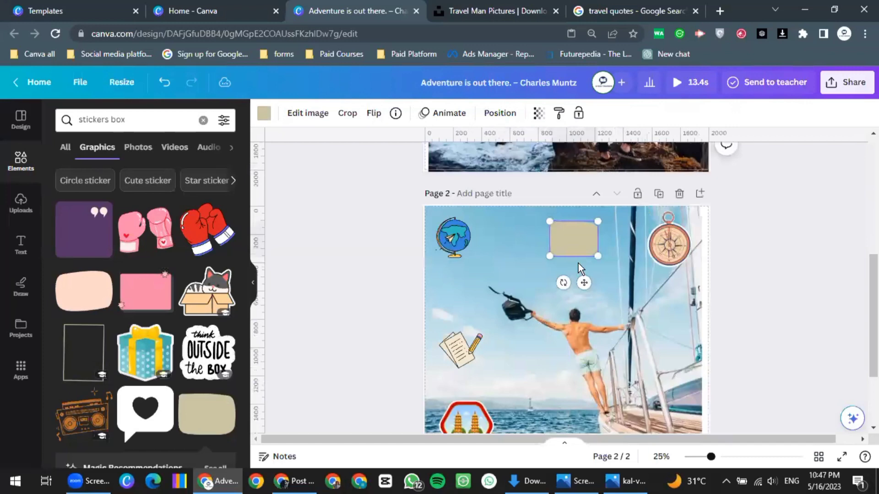
scroll(578, 263, up, 3)
Highlight 'Take only memories, leave only footprints' in the Google travel-quotes results, then return to Canva
key(ctrl+5)
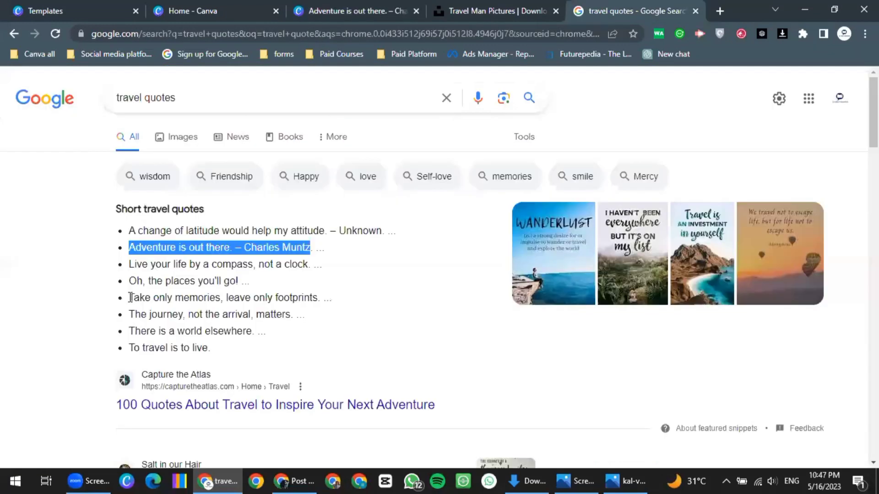
drag(129, 297, 317, 299)
key(ctrl+c)
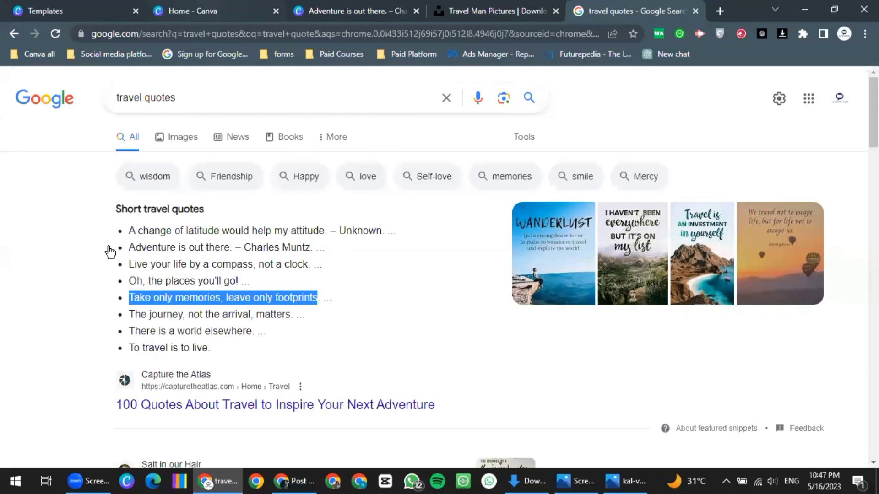
click(357, 10)
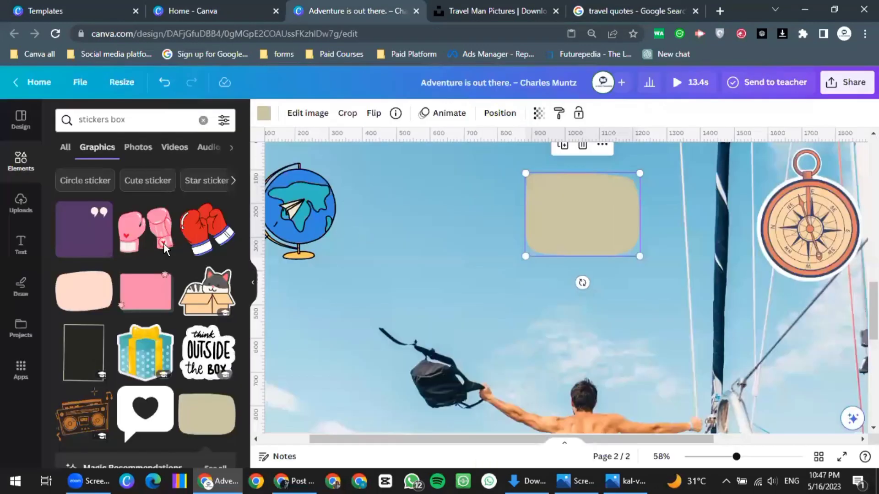
Add a subheading text box and replace its placeholder with the pasted travel quote
click(20, 244)
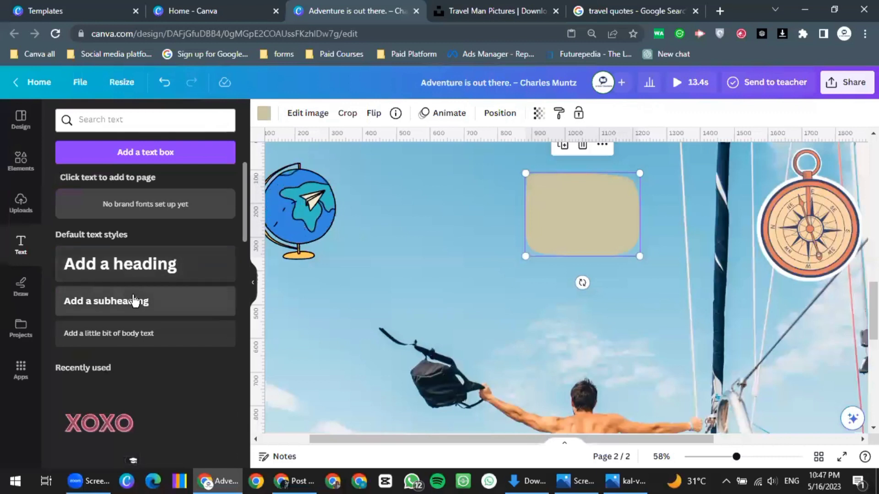
click(134, 298)
click(564, 291)
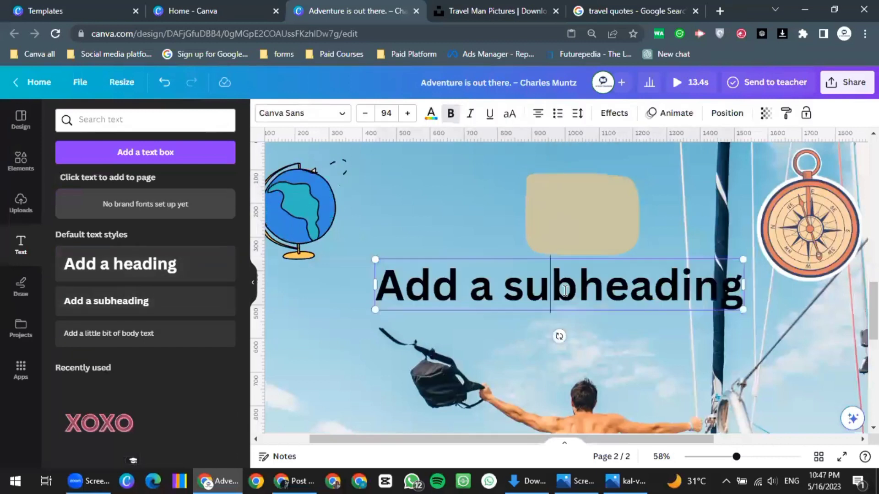
key(ctrl+a)
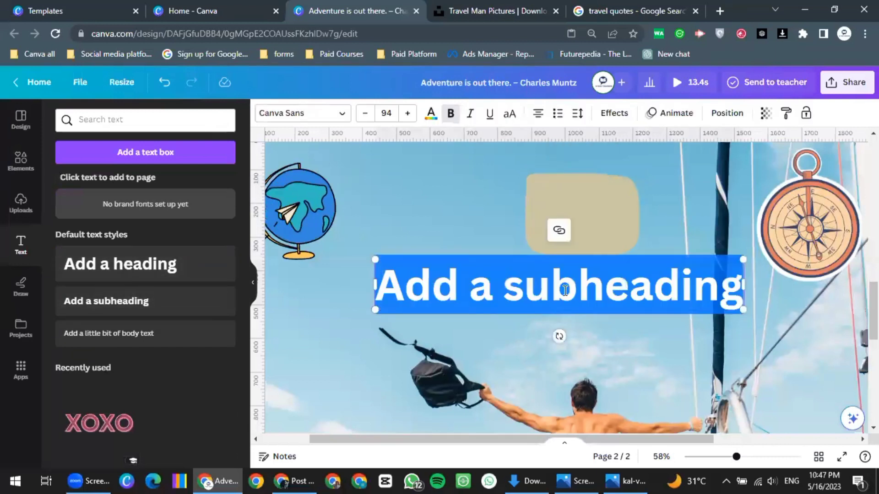
key(ctrl+v)
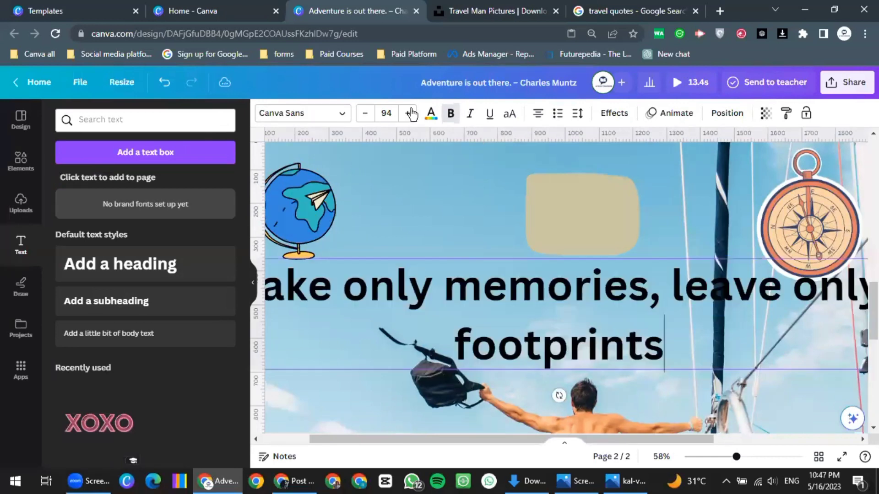
Set the quote to size 30 and break it onto two lines after 'memories,'
click(385, 116)
click(386, 116)
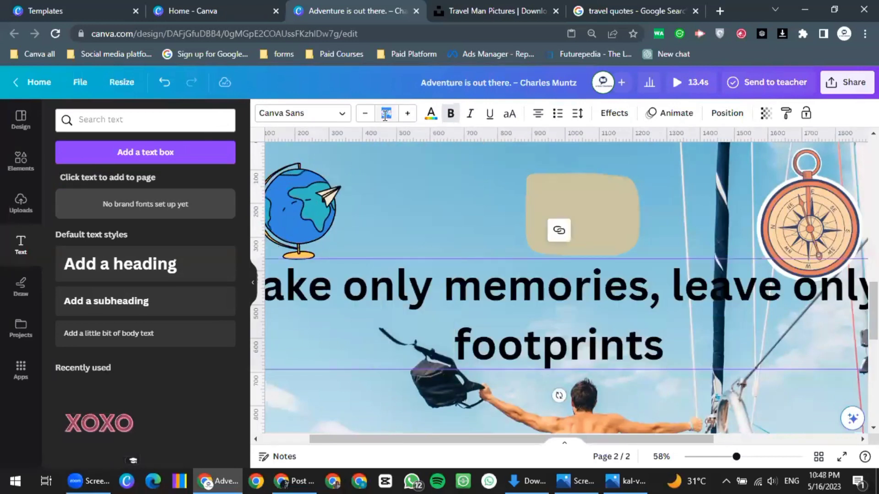
text(30)
key(Return)
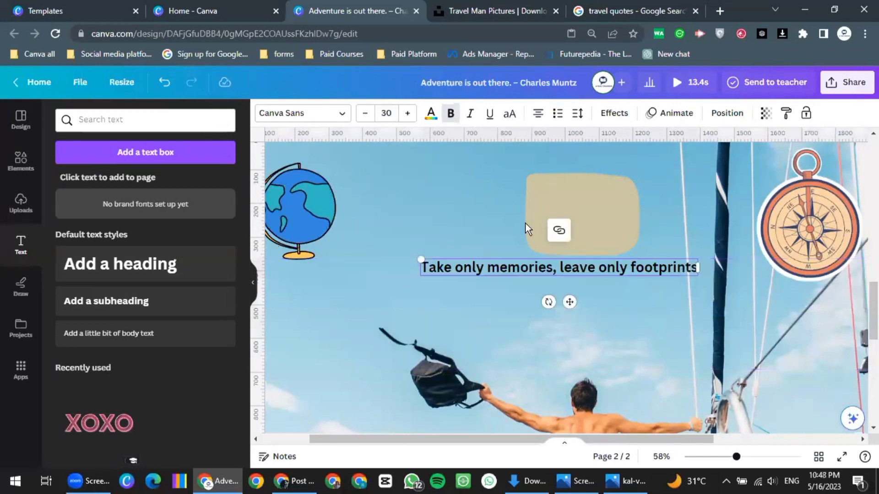
click(562, 270)
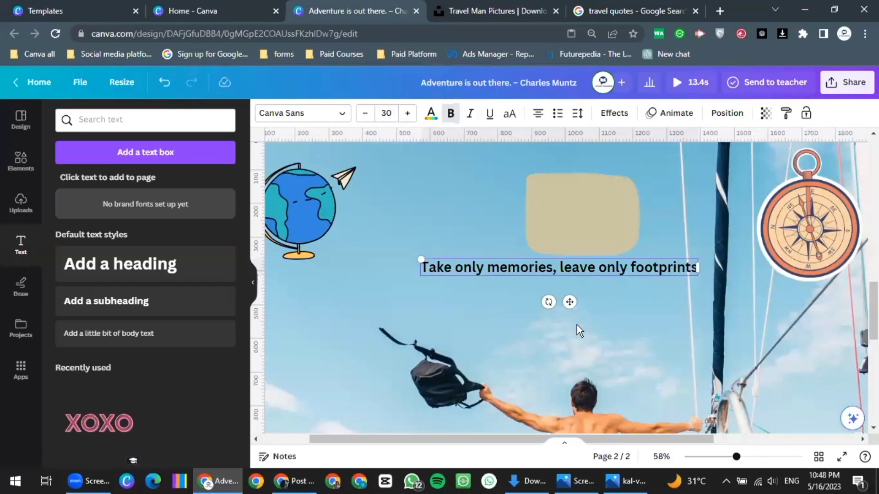
key(Return)
Enlarge the beige shape and move the quote on top of it
click(628, 242)
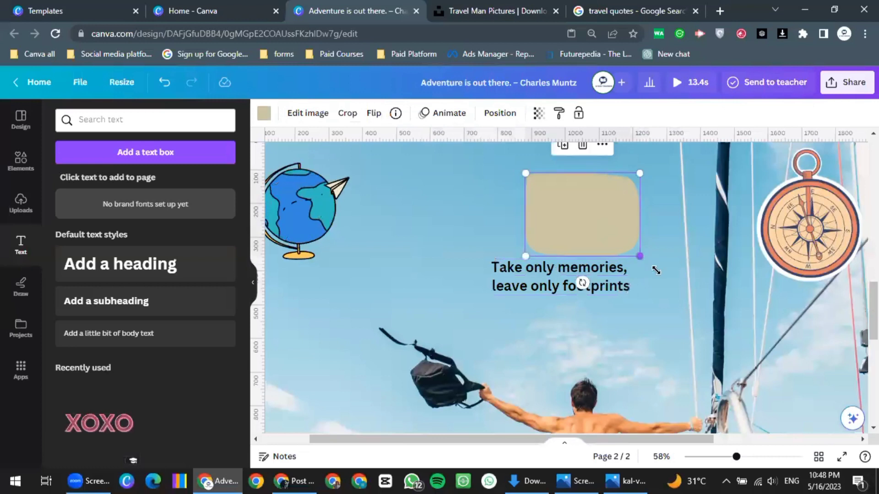
drag(656, 270, 675, 282)
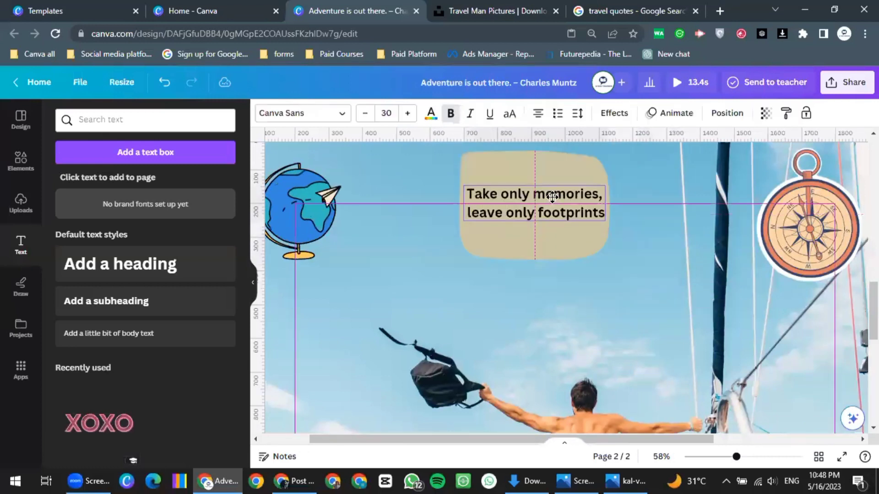
drag(553, 197, 557, 195)
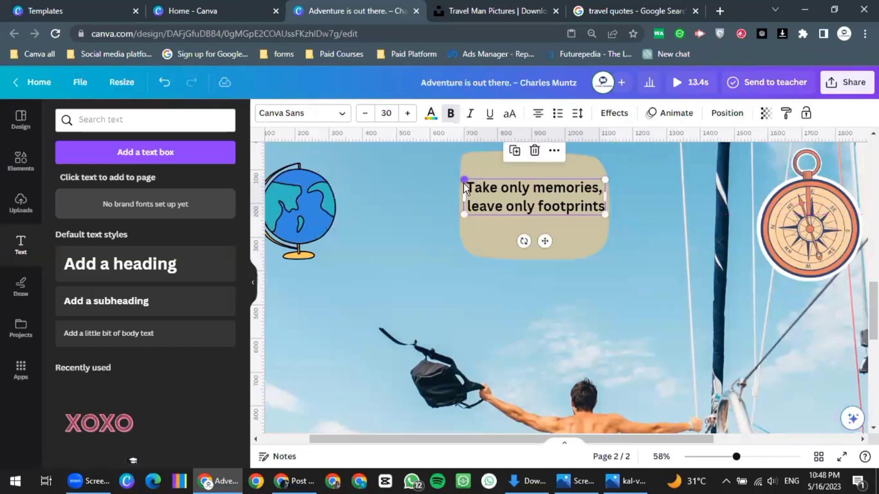
Change the quote's font to Comic Sans
click(498, 204)
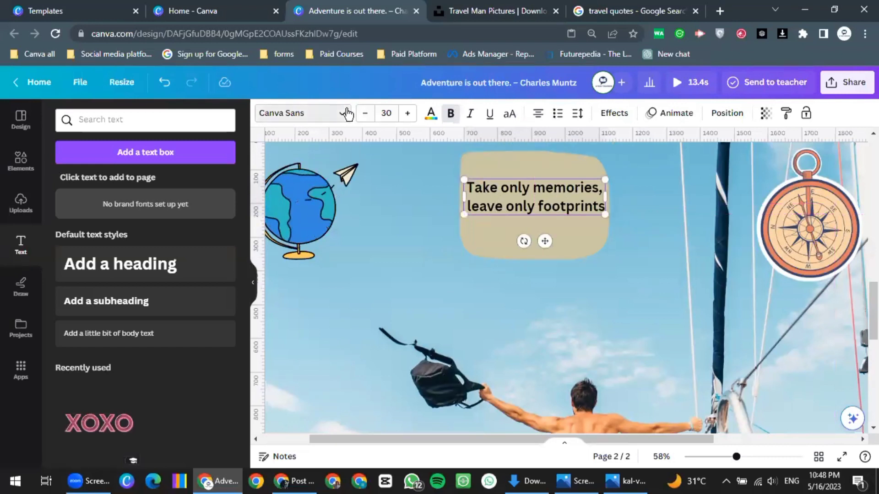
click(347, 113)
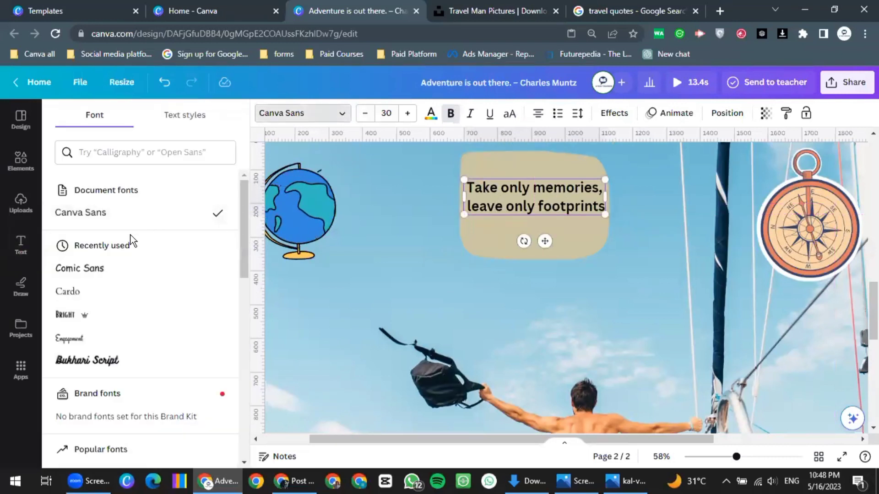
scroll(101, 211, down, 1)
click(101, 211)
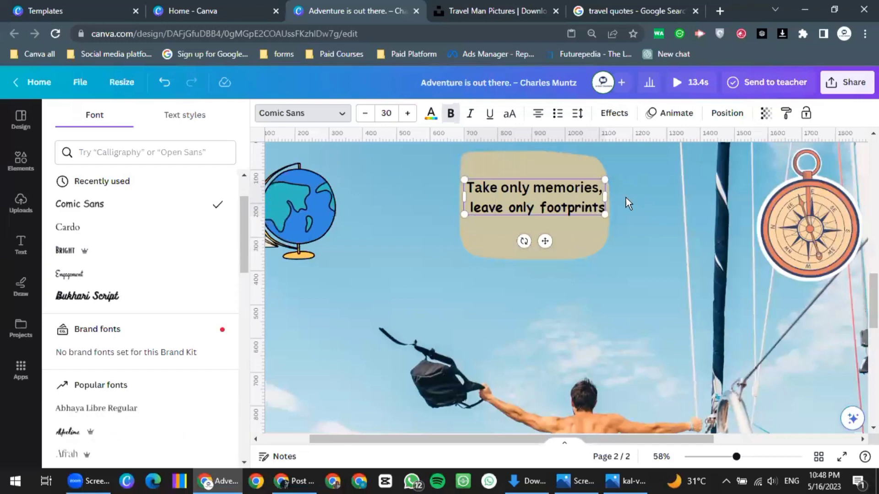
click(545, 255)
scroll(545, 254, down, 5)
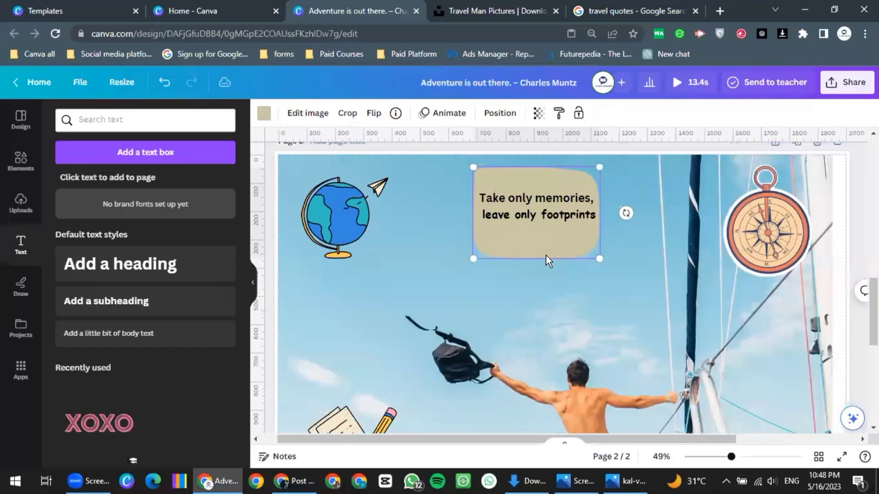
Try the Rise, Pan and Wipe text animations on the quote
click(548, 226)
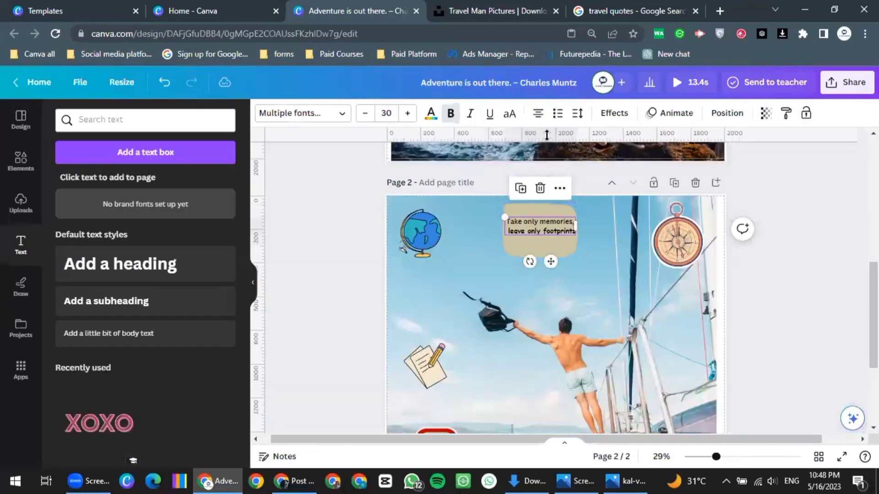
click(664, 113)
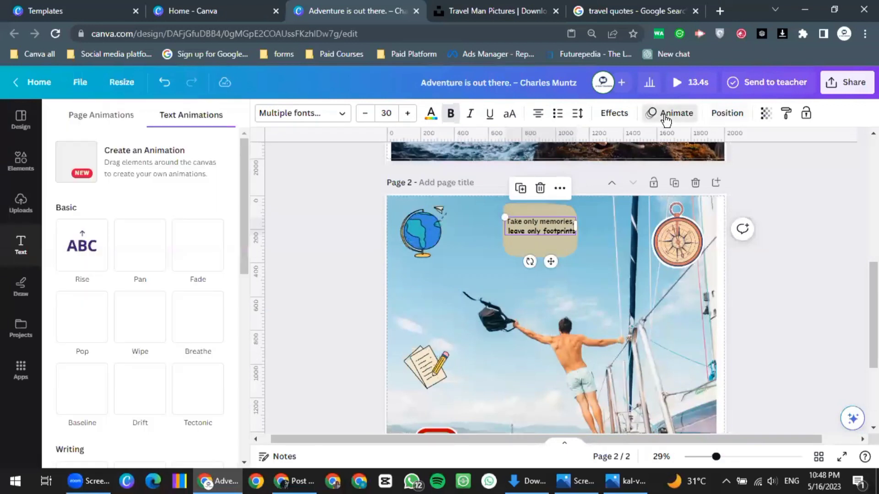
click(87, 256)
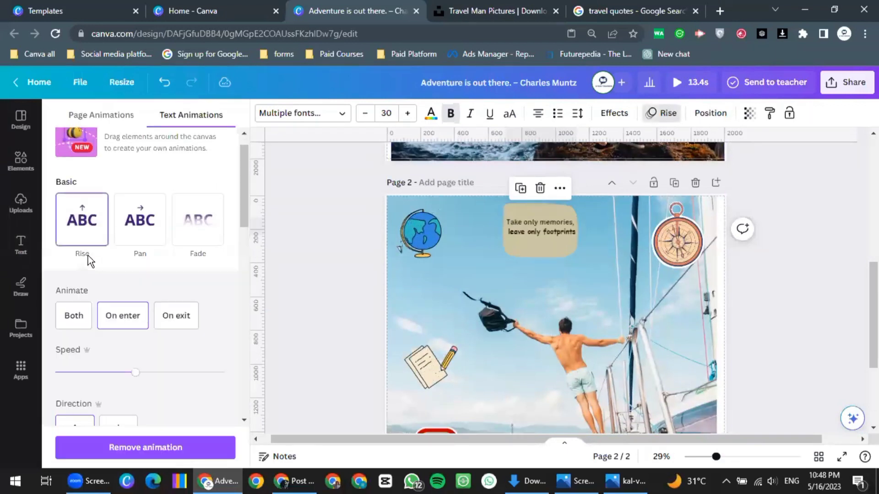
click(152, 190)
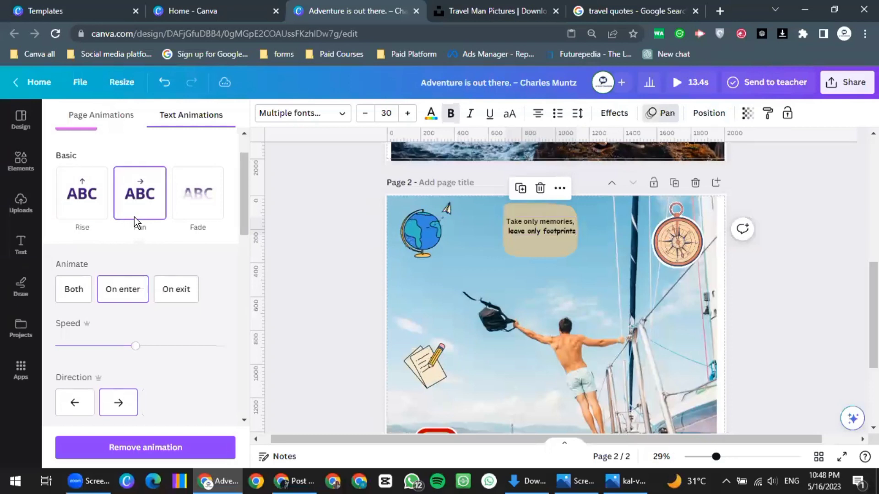
scroll(133, 217, down, 3)
scroll(140, 274, up, 5)
click(140, 275)
Try Breathe and Block, then settle on the Burst animation for the quote
scroll(146, 318, down, 2)
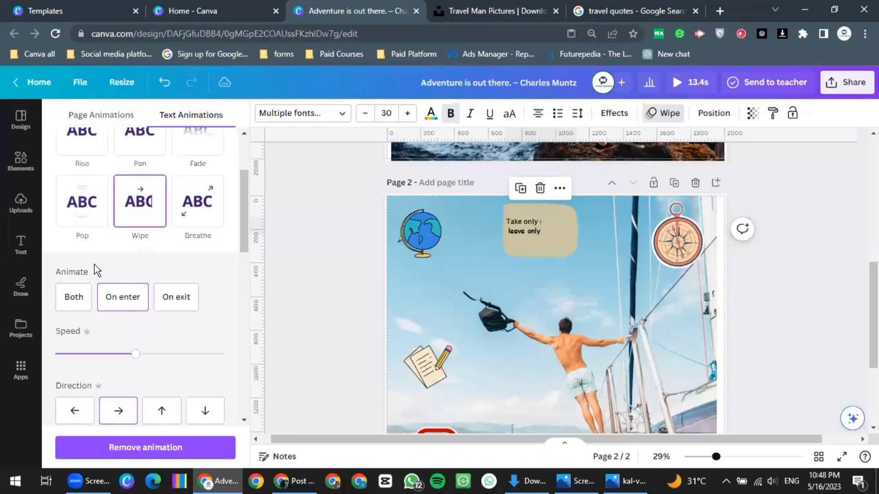
scroll(171, 243, down, 4)
scroll(172, 245, up, 4)
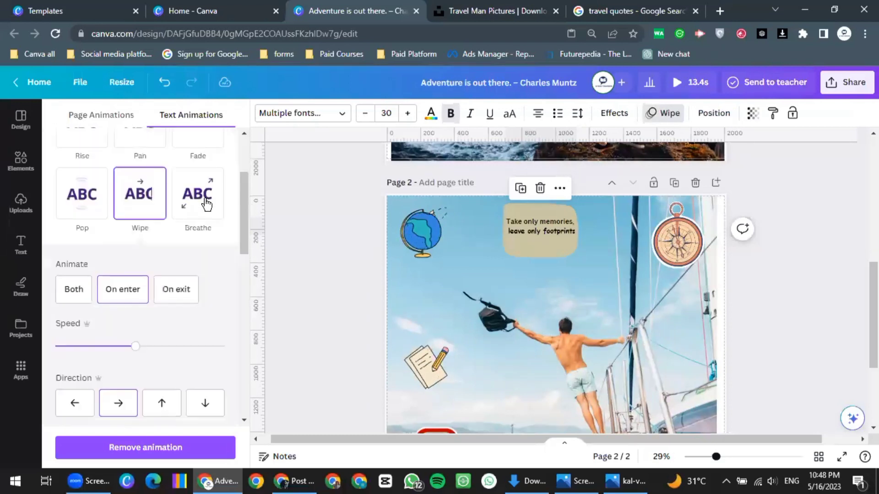
click(207, 205)
scroll(161, 286, down, 5)
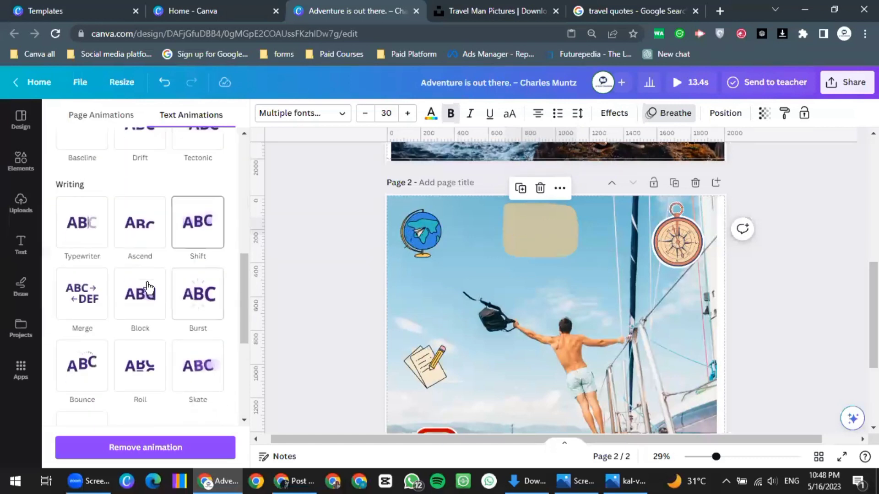
click(147, 282)
scroll(147, 282, down, 1)
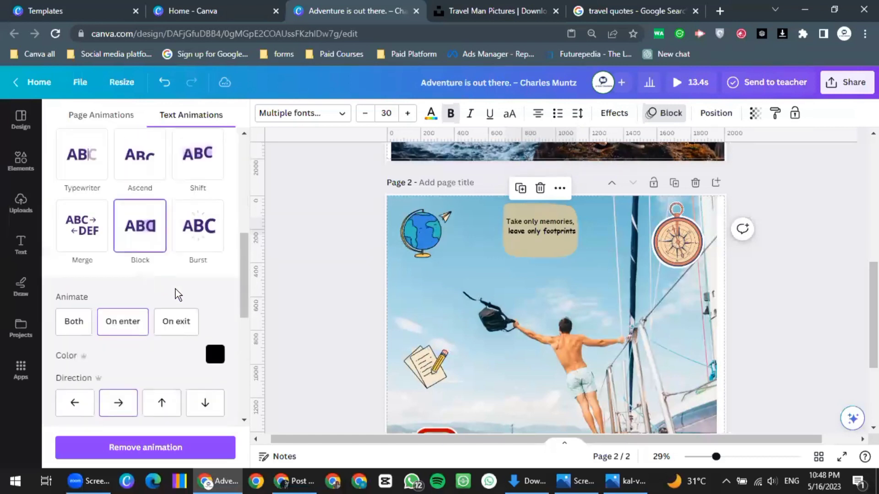
click(190, 238)
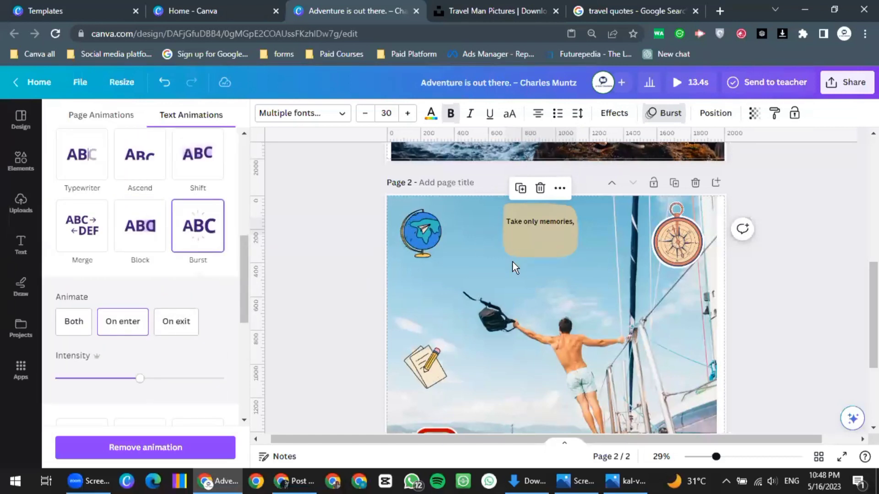
click(523, 254)
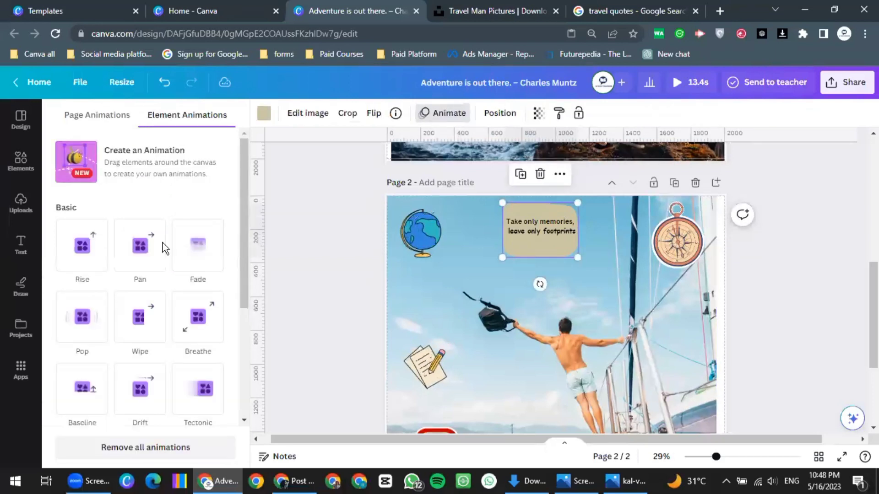
Try Pan on enter and exit, Rise, Drift, Scrapbook and Neon on the beige shape
click(139, 261)
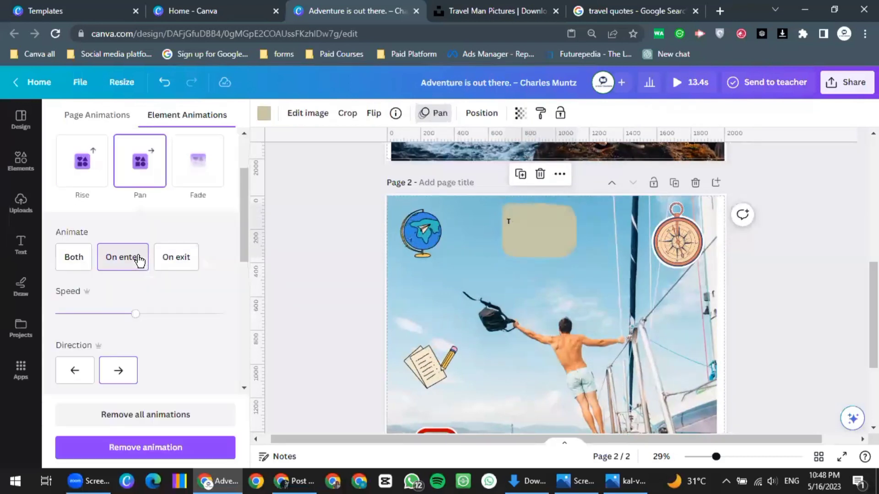
click(73, 253)
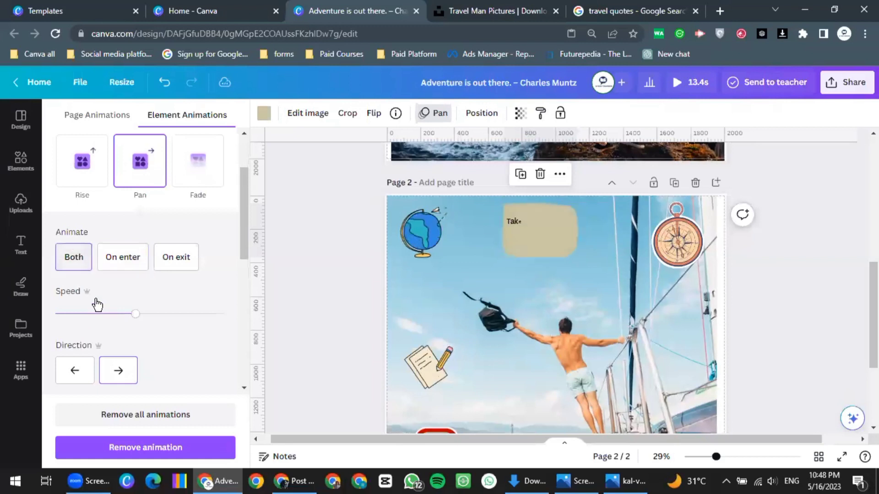
click(87, 172)
scroll(133, 242, down, 6)
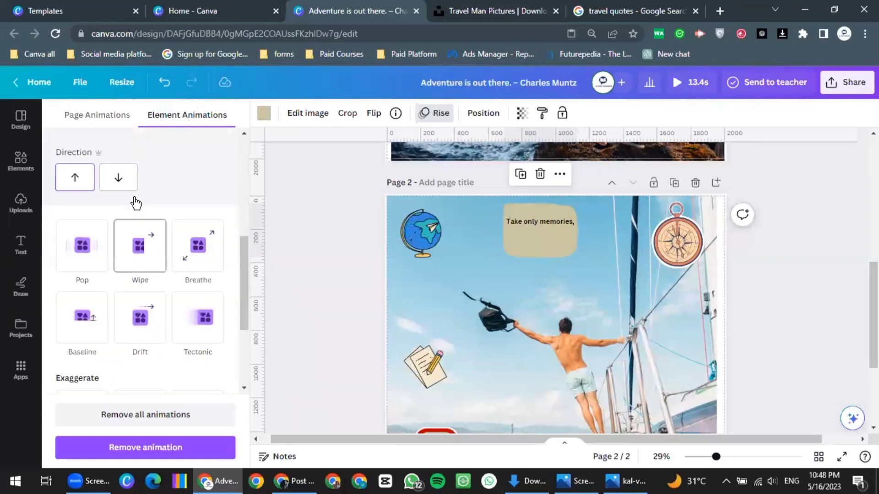
click(135, 203)
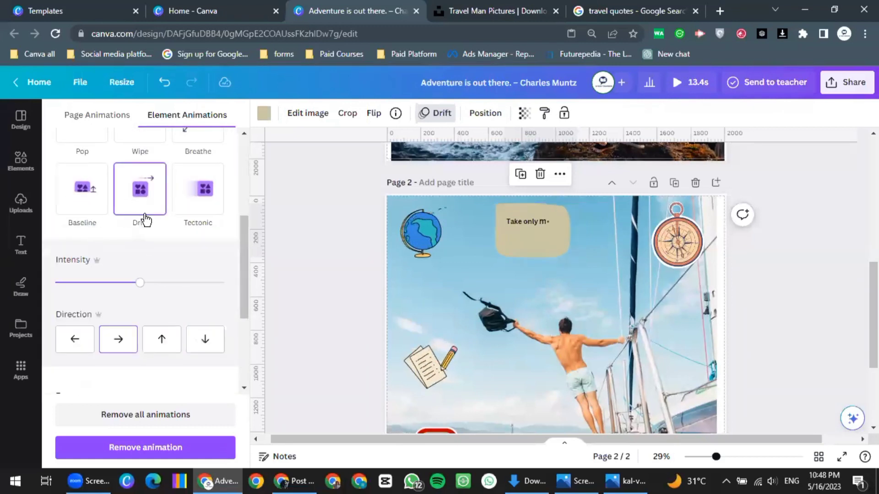
scroll(165, 256, down, 3)
click(194, 284)
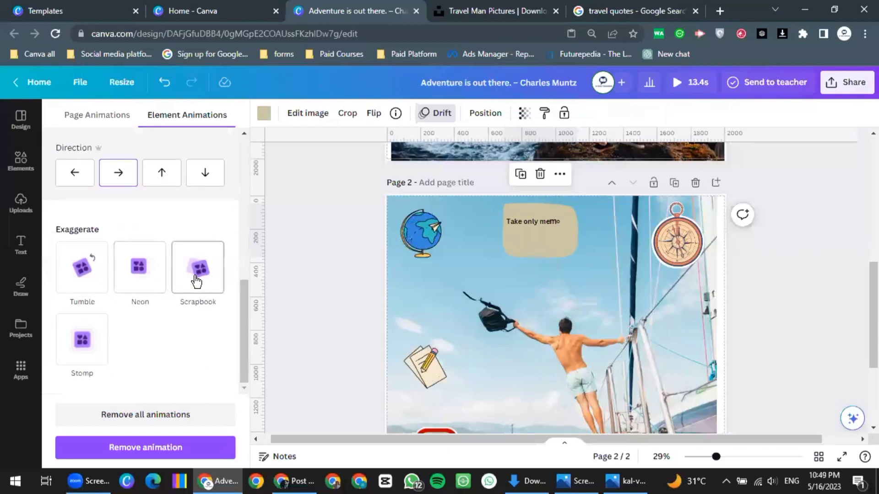
scroll(195, 282, down, 2)
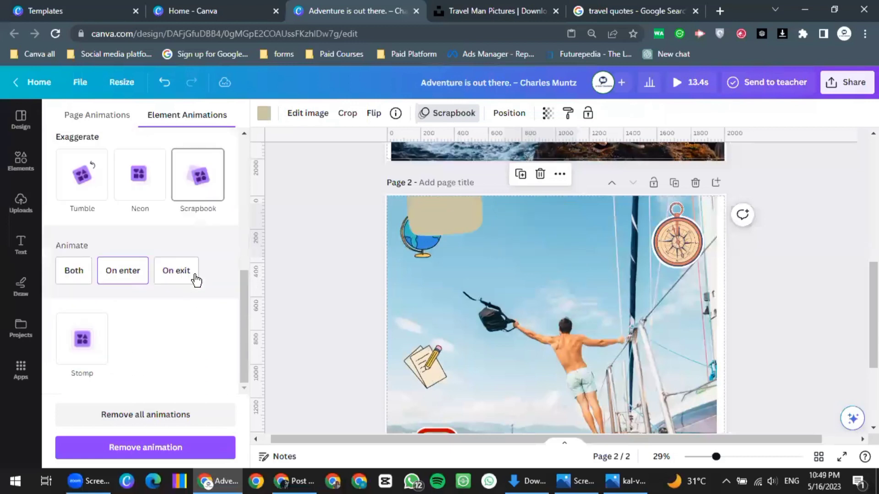
click(147, 187)
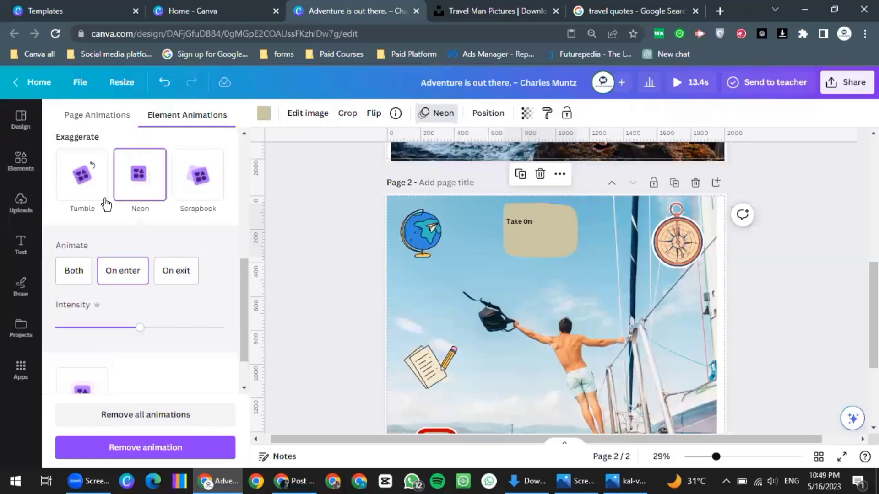
Try Tumble, Stomp and Rise, then settle on a Pan entrance animation
click(93, 190)
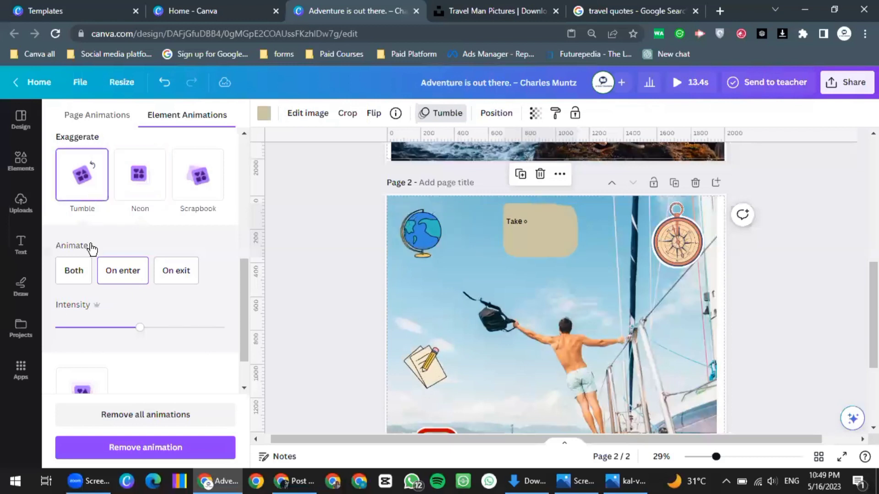
scroll(87, 334, down, 1)
click(83, 350)
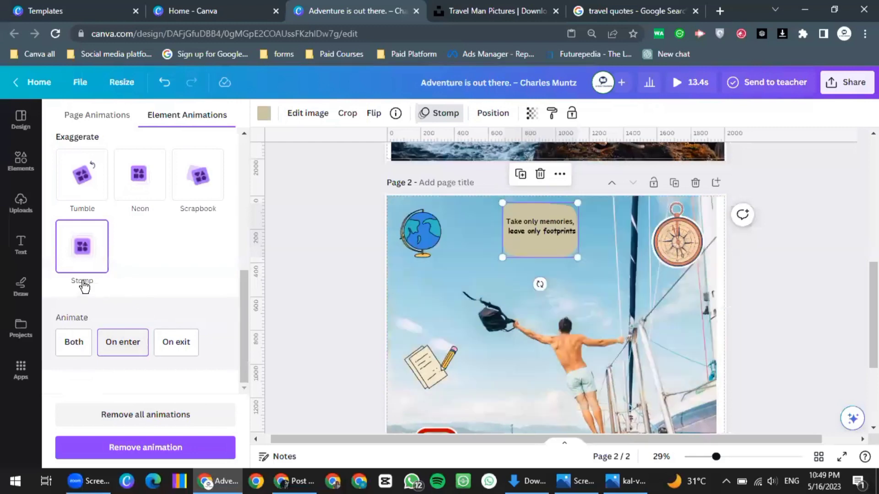
scroll(92, 268, up, 2)
scroll(93, 262, up, 3)
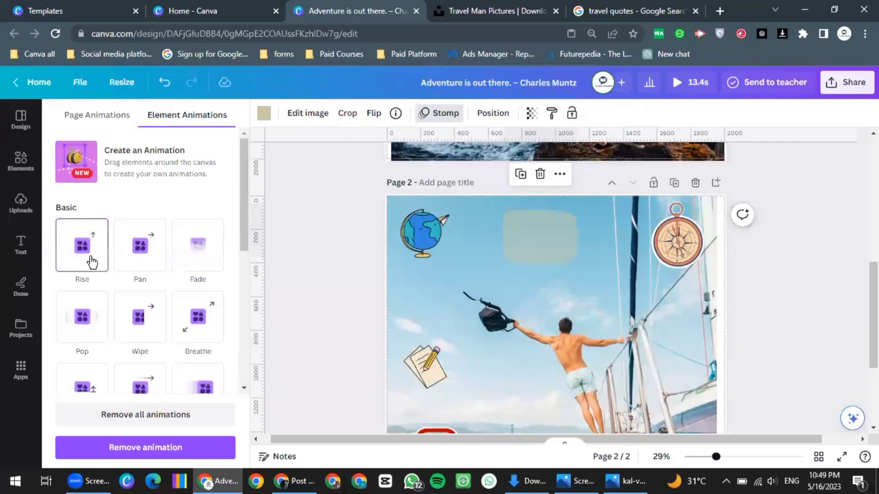
click(90, 259)
scroll(142, 256, down, 1)
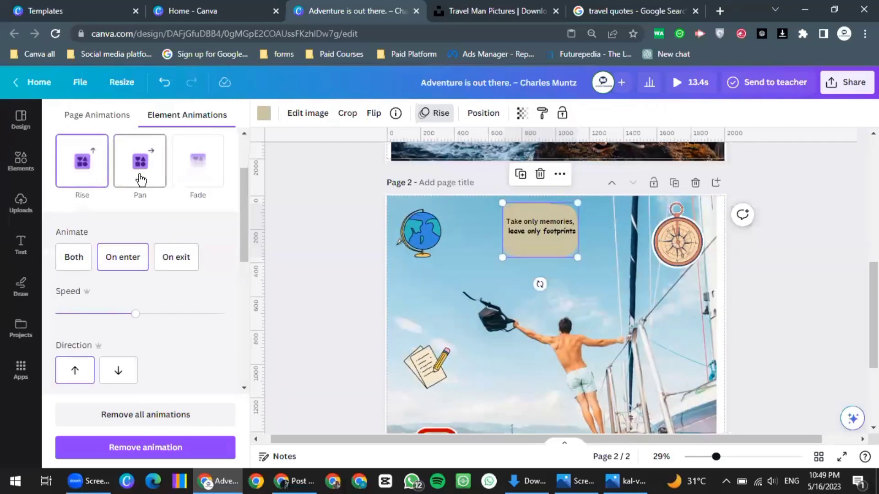
click(141, 180)
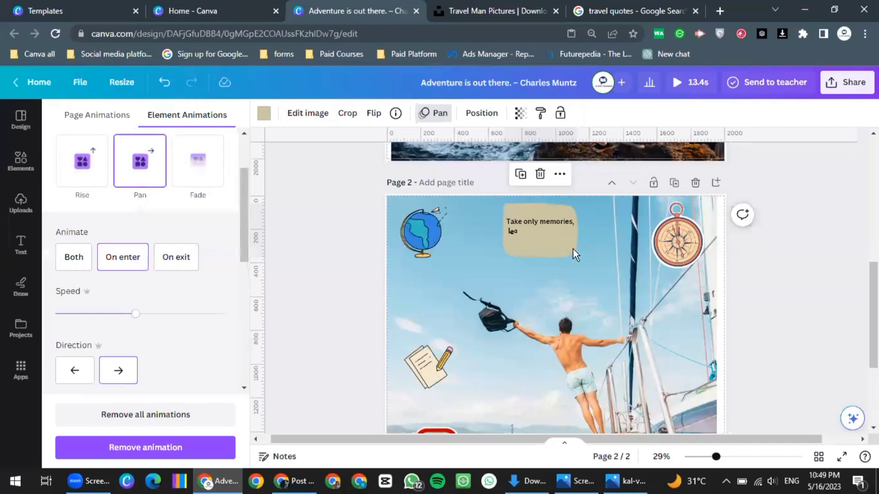
scroll(559, 249, down, 3)
ctrl+scroll(548, 257, down, 2)
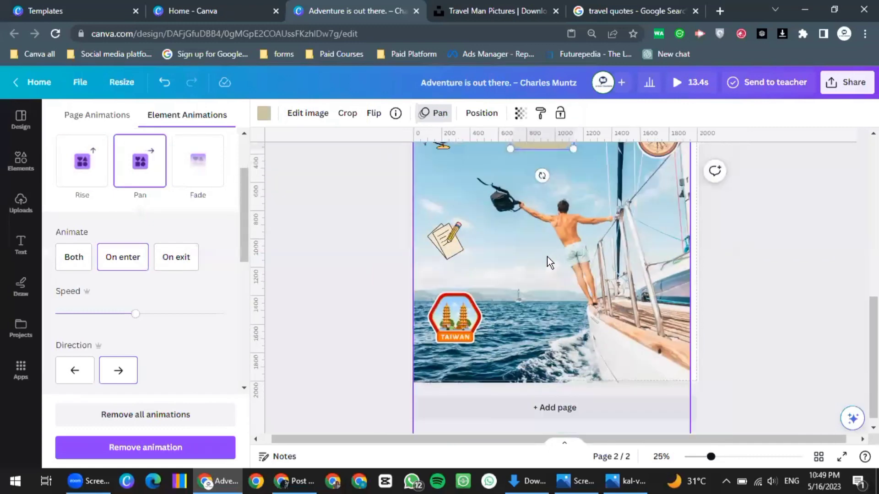
scroll(548, 257, up, 5)
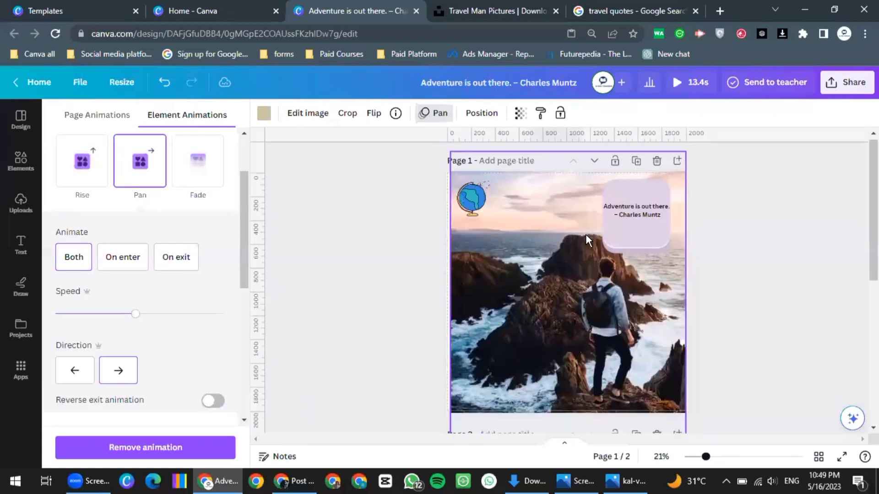
scroll(584, 236, down, 5)
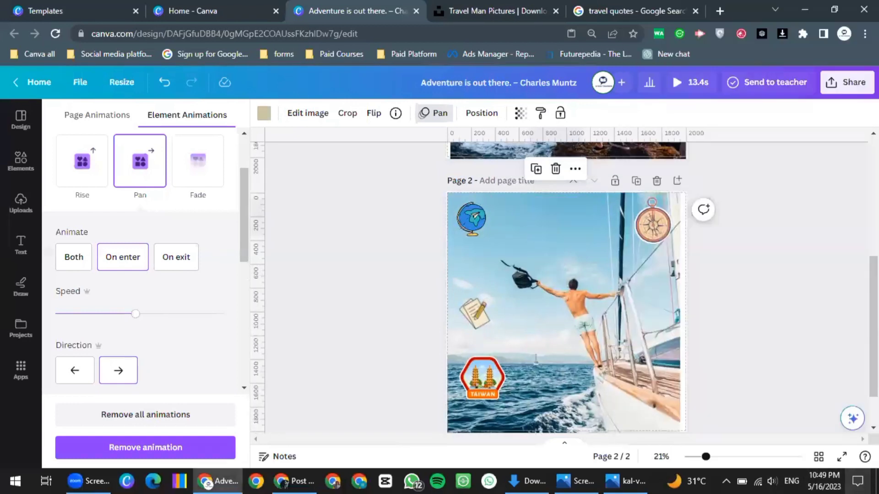
click(857, 484)
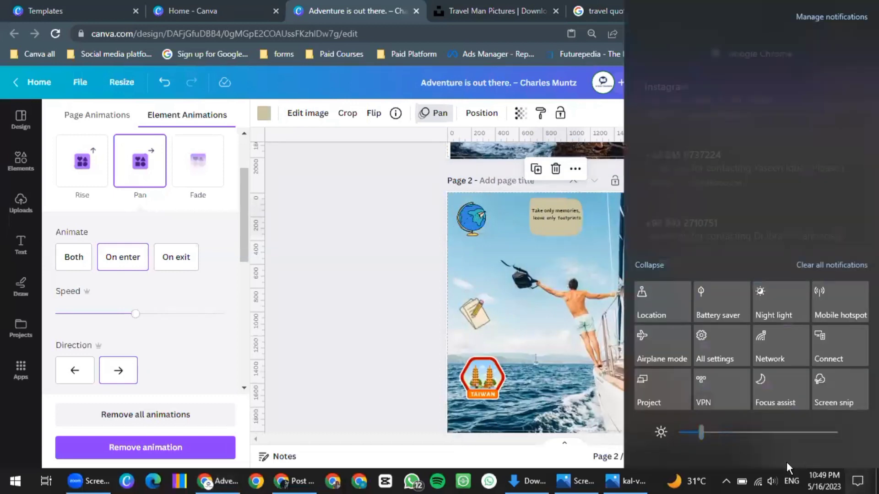
Search the Apps audio library for epic music
click(857, 484)
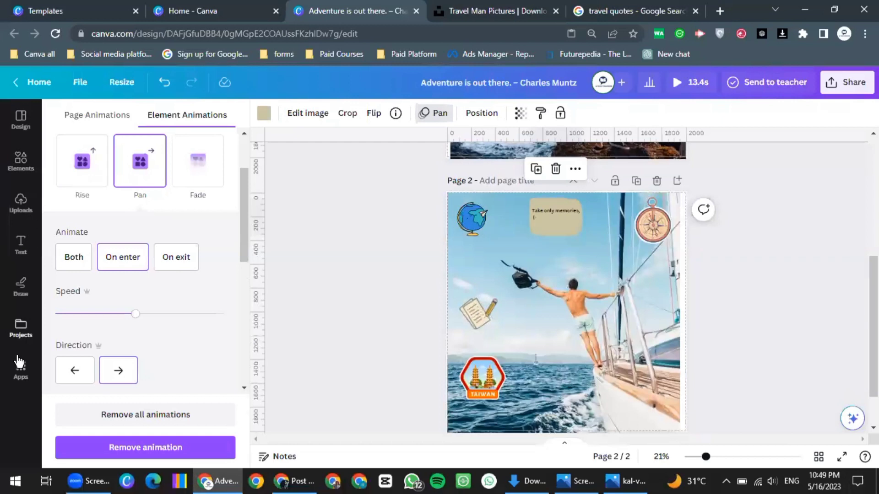
click(20, 368)
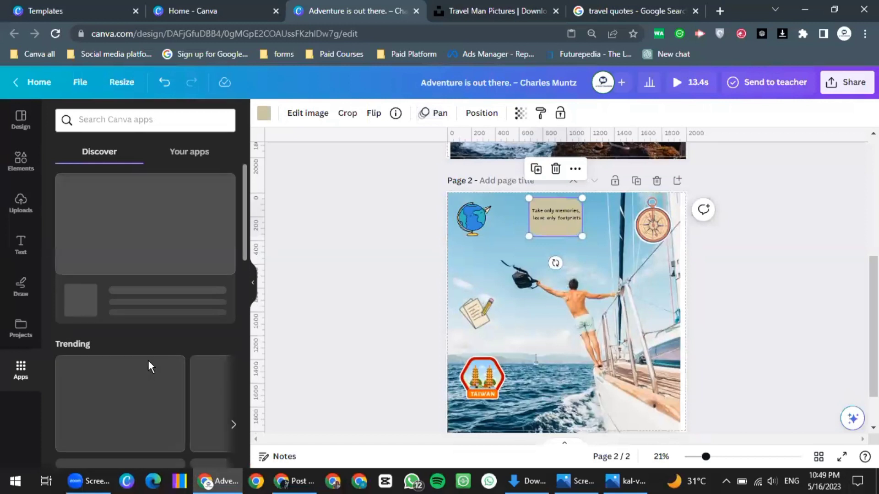
scroll(143, 339, down, 3)
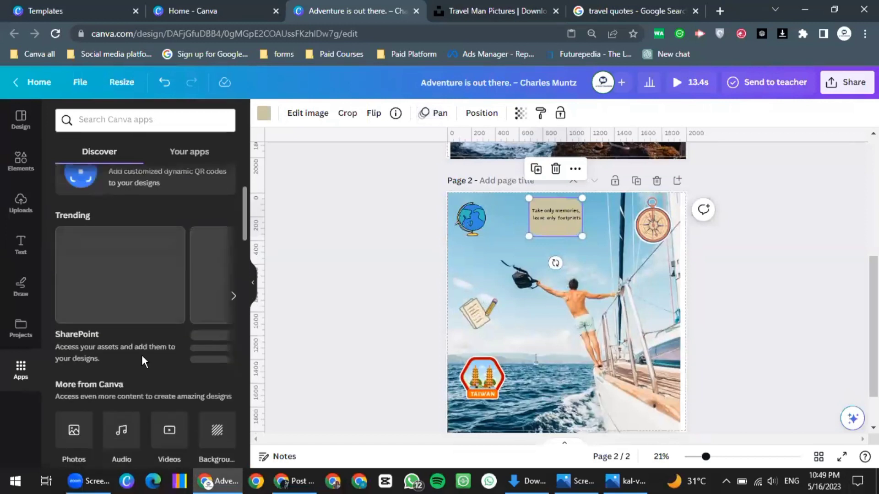
scroll(116, 311, down, 3)
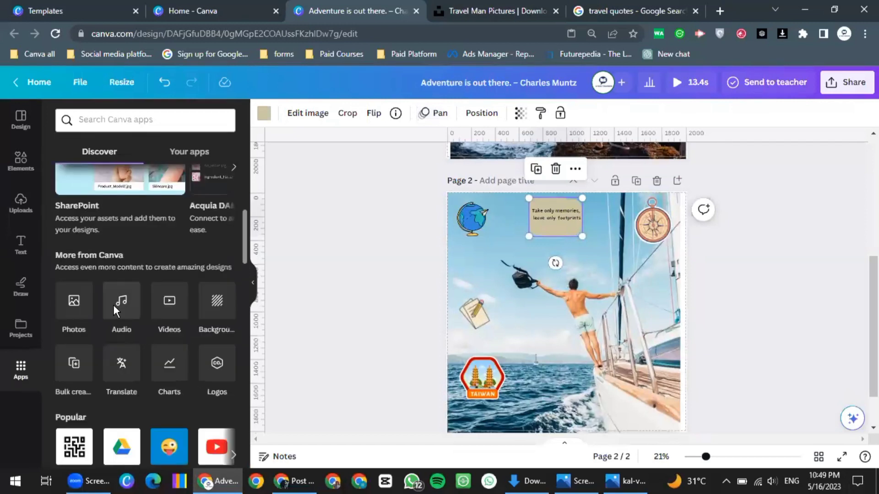
click(113, 306)
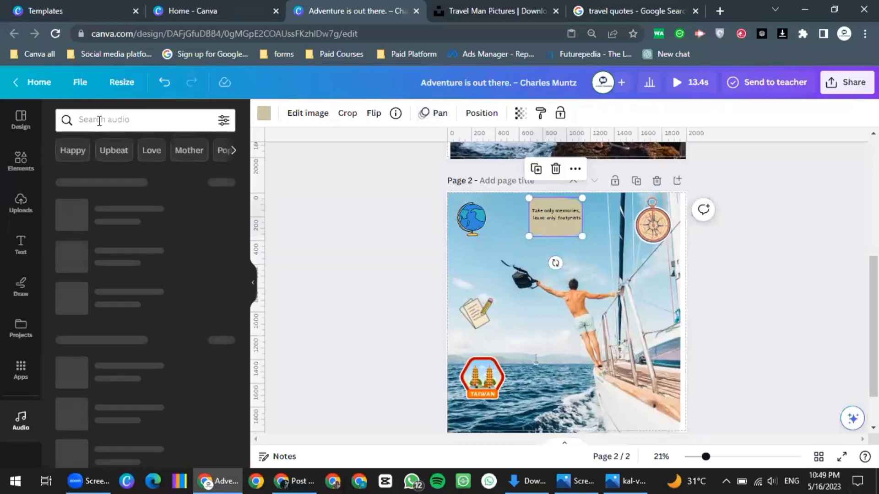
text(er)
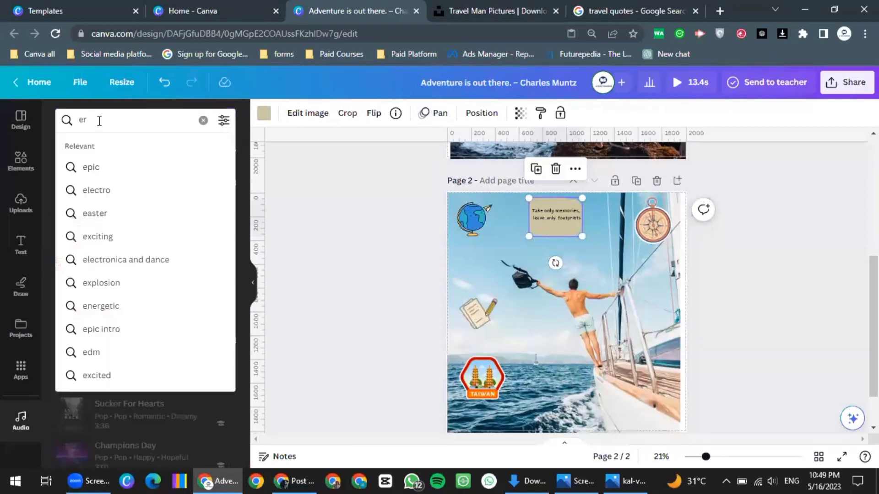
text(ic m)
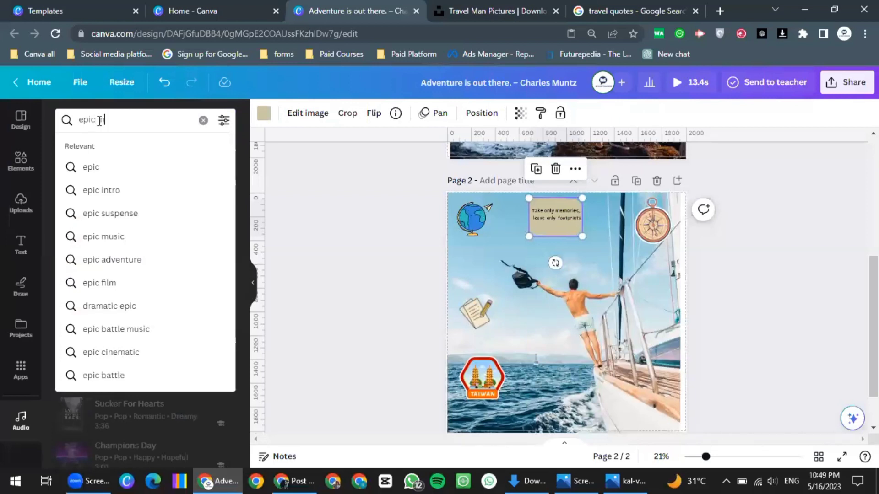
text(usic)
key(Return)
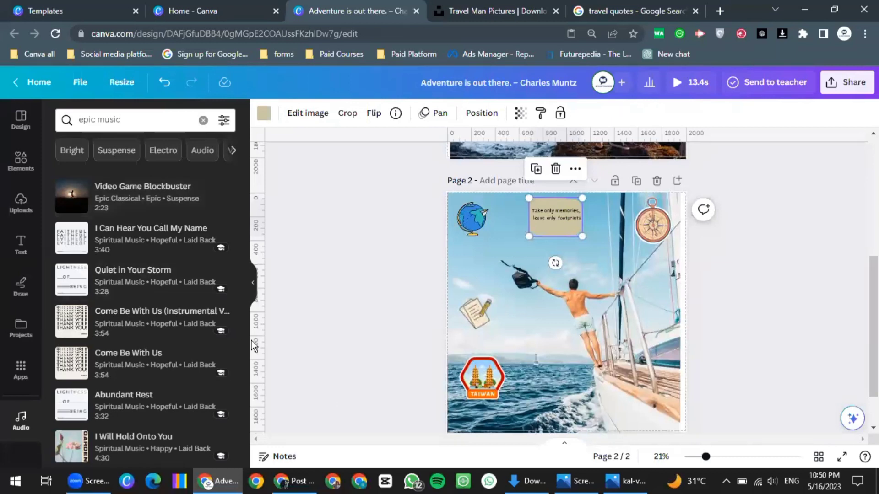
Preview and add the Video Game Blockbuster track, then play the full 13.4s design
click(68, 199)
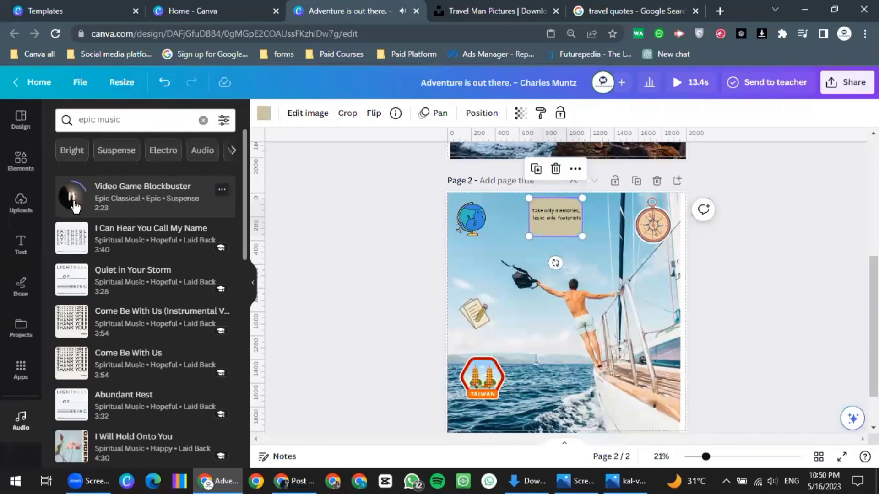
click(71, 198)
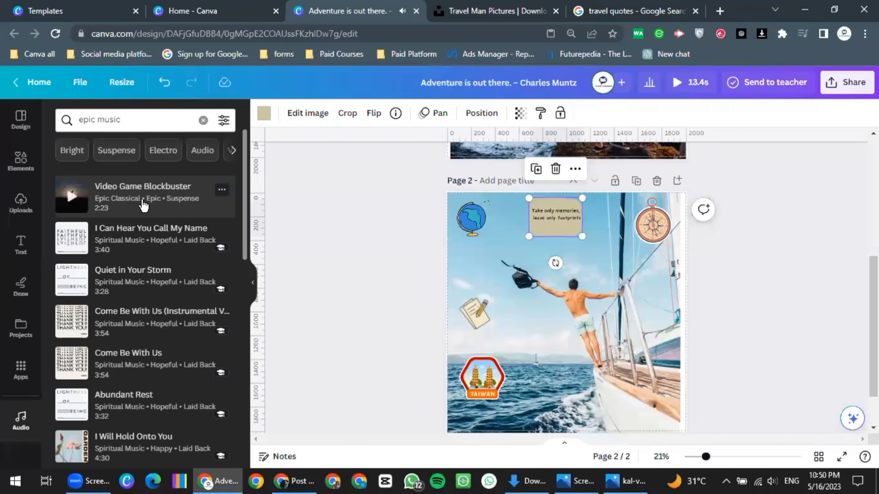
click(143, 206)
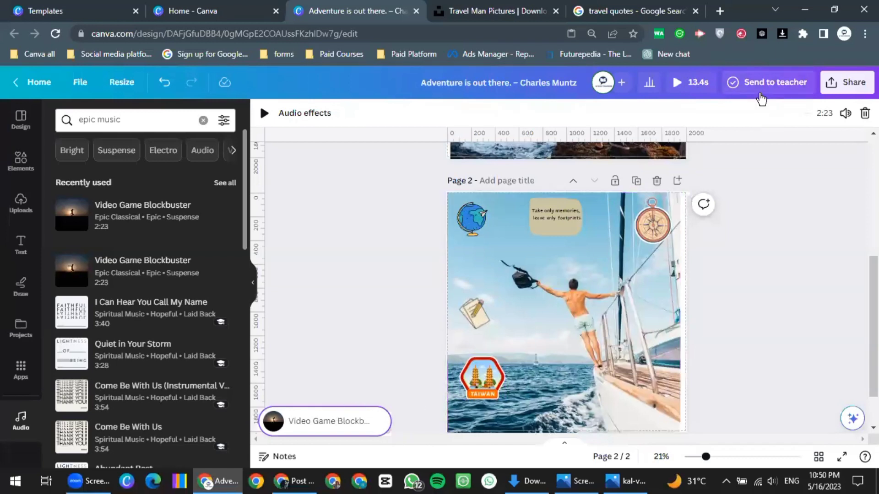
click(683, 81)
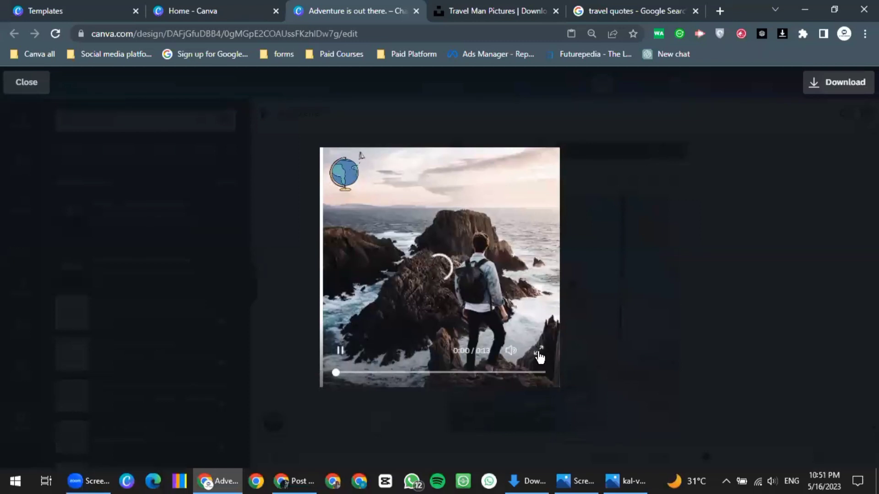
Play the 13-second animated travel video full screen, then exit back to the normal preview
key(f)
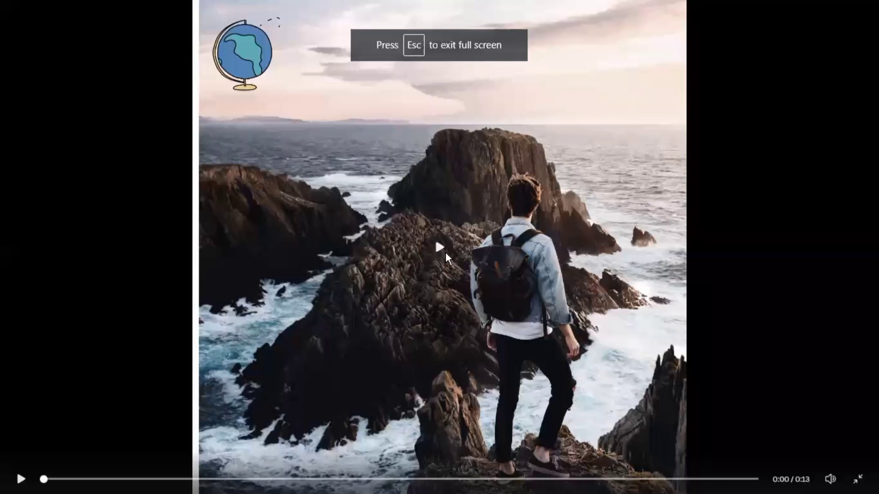
click(448, 300)
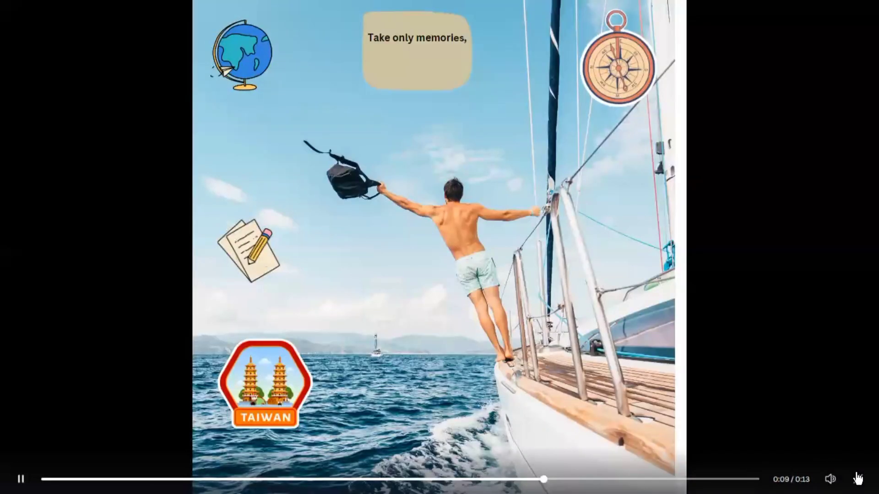
key(Escape)
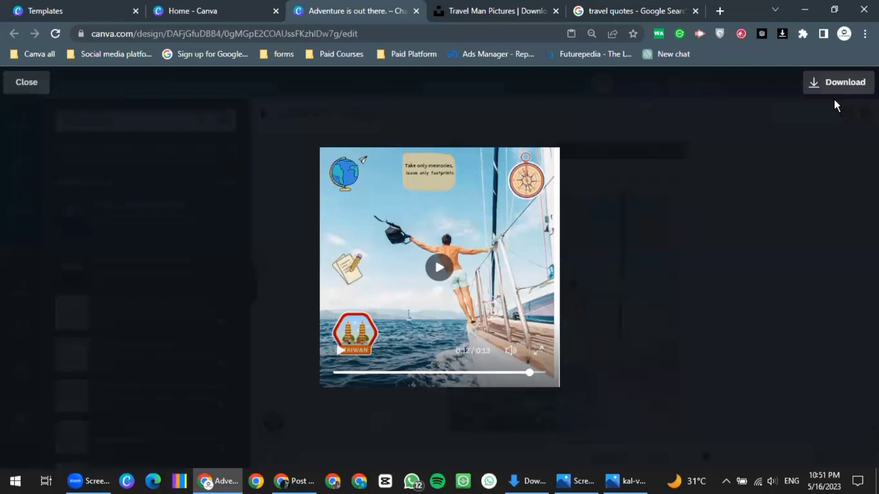
Download all 2 pages as a 2,000 × 2,000 px MP4 video
click(838, 85)
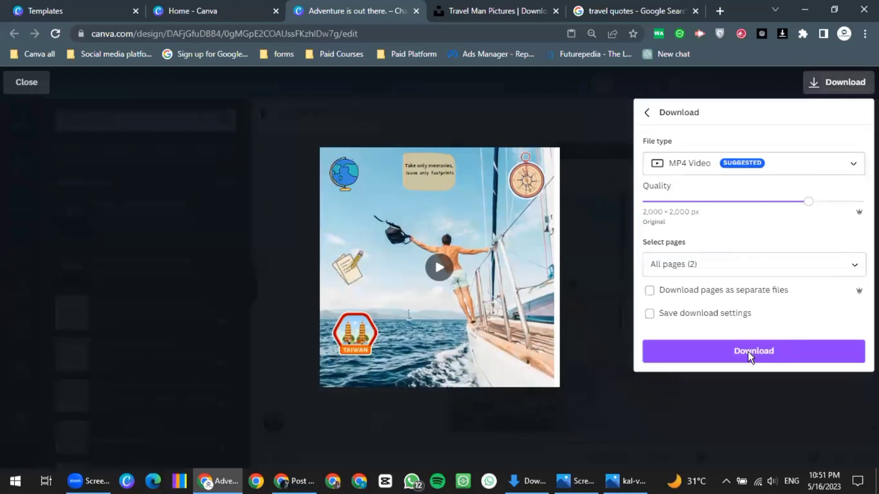
click(749, 356)
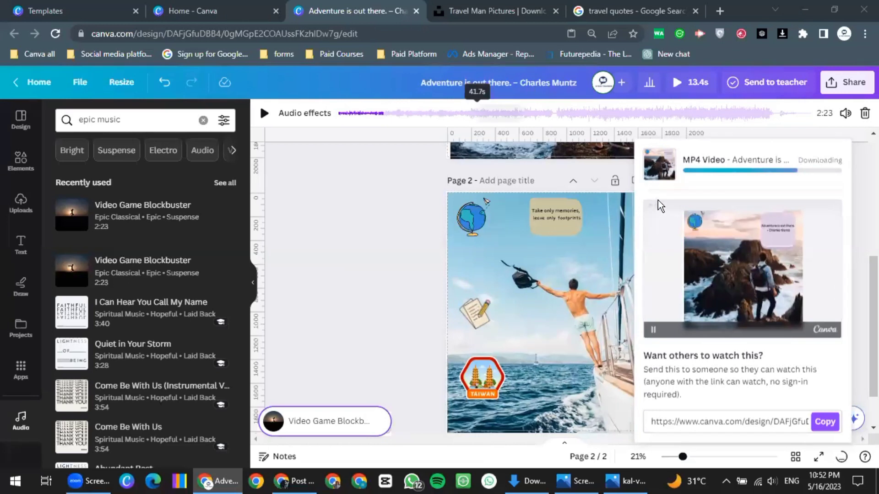
Close the download panels, delete the empty third page, and open the finished MP4
key(Escape)
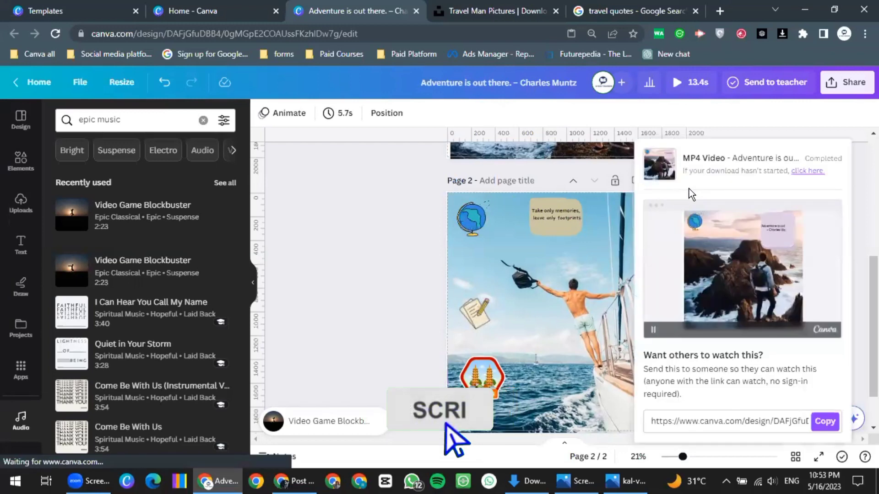
click(640, 219)
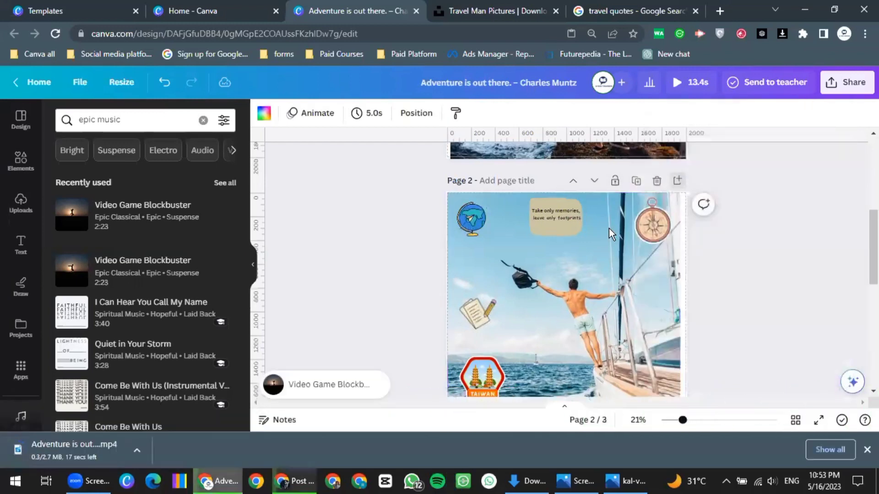
key(Delete)
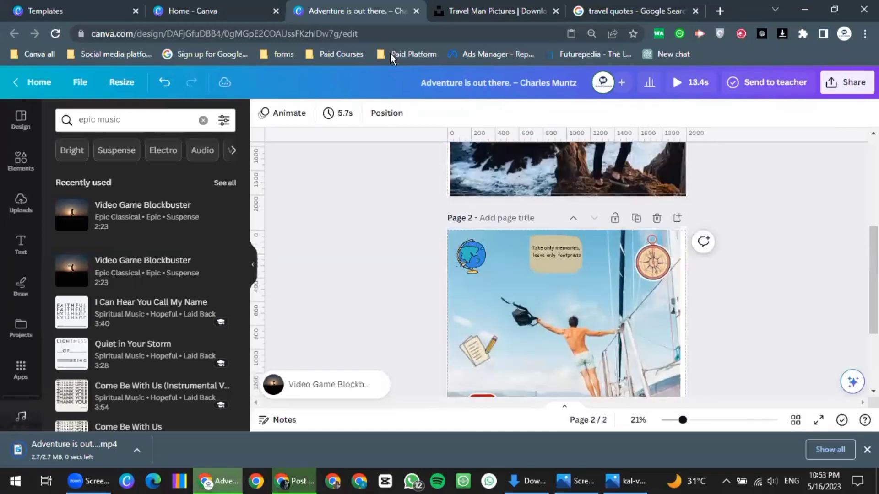
click(137, 451)
click(171, 371)
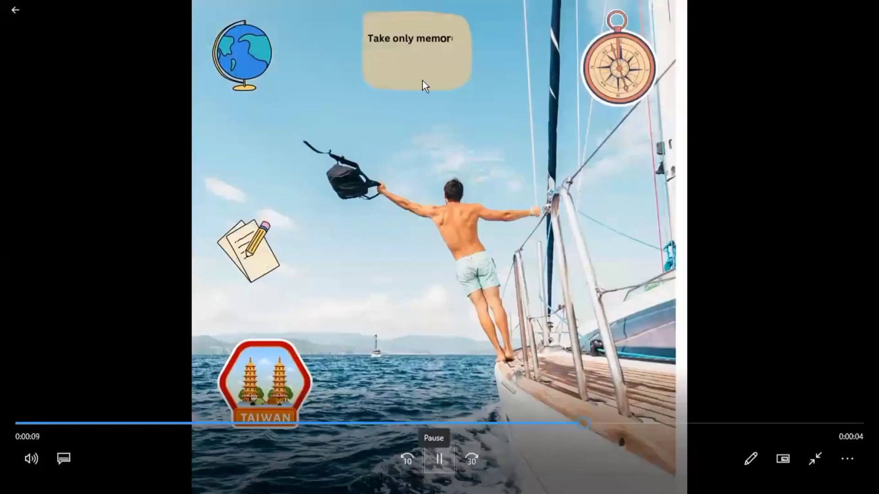
click(422, 81)
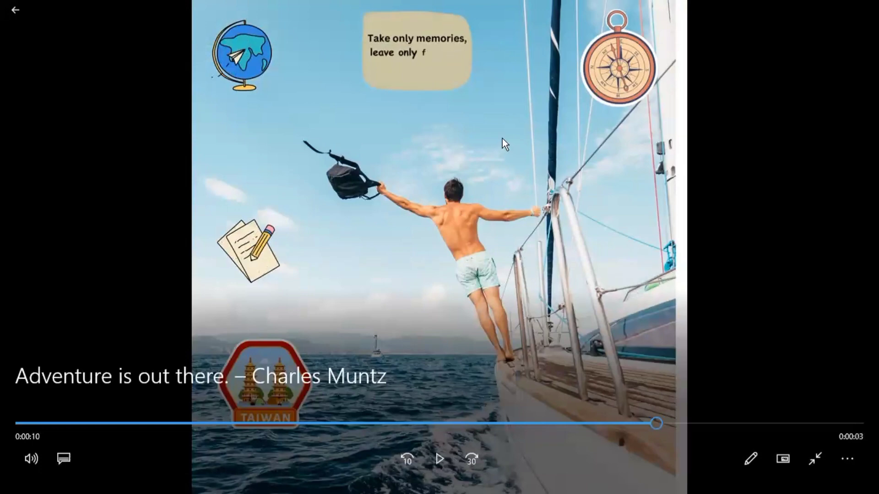
key(Escape)
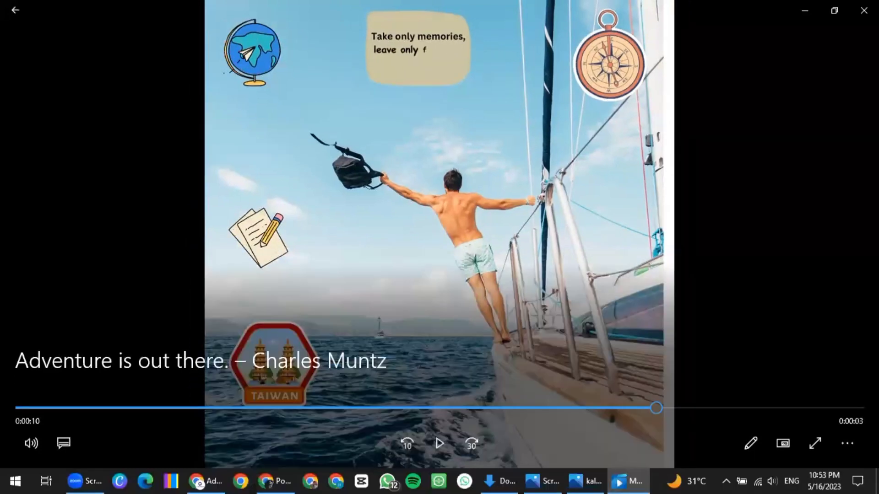
key(alt+Tab)
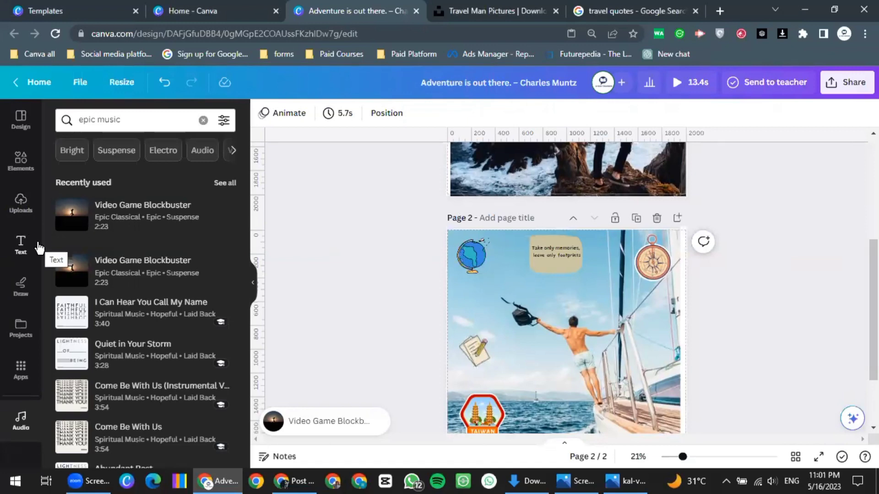
Try the uploaded teal-background man photo on page 2, remove it, then add a blank page 3
click(21, 202)
scroll(153, 292, down, 5)
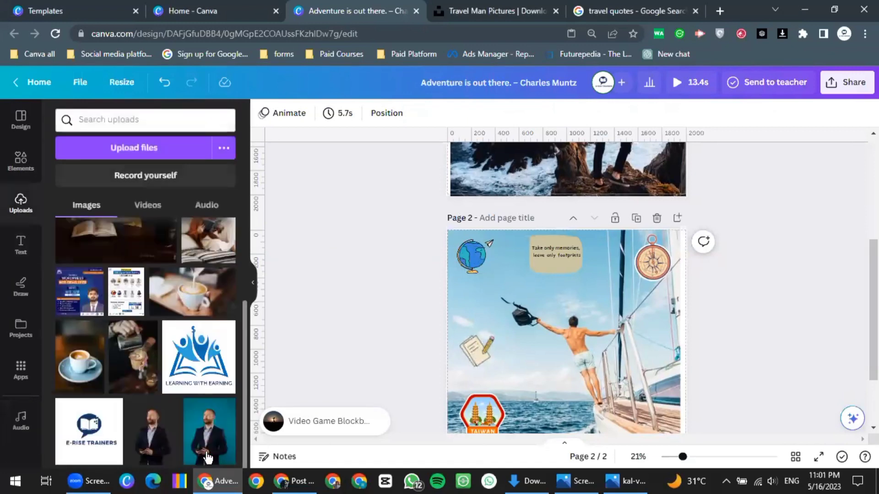
click(207, 455)
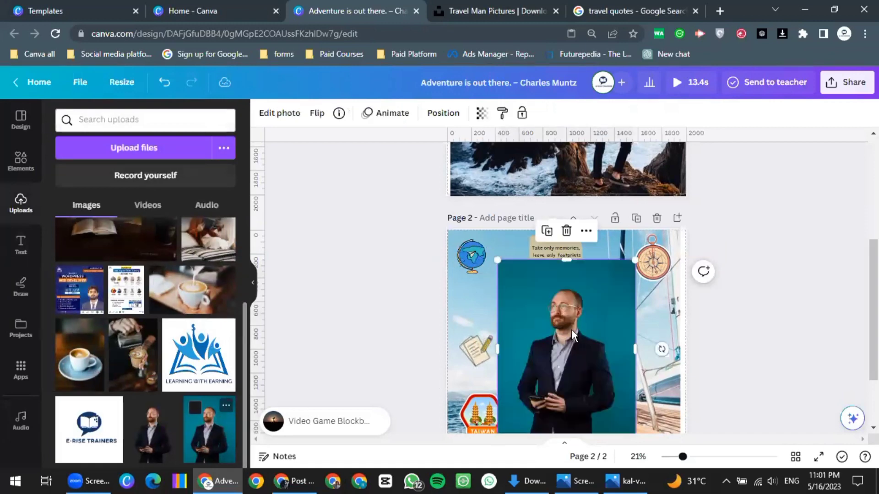
key(Delete)
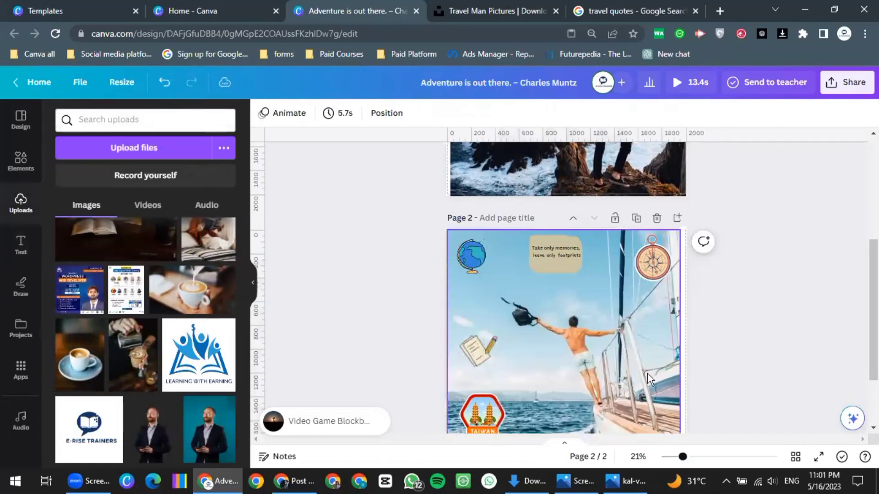
scroll(647, 374, down, 3)
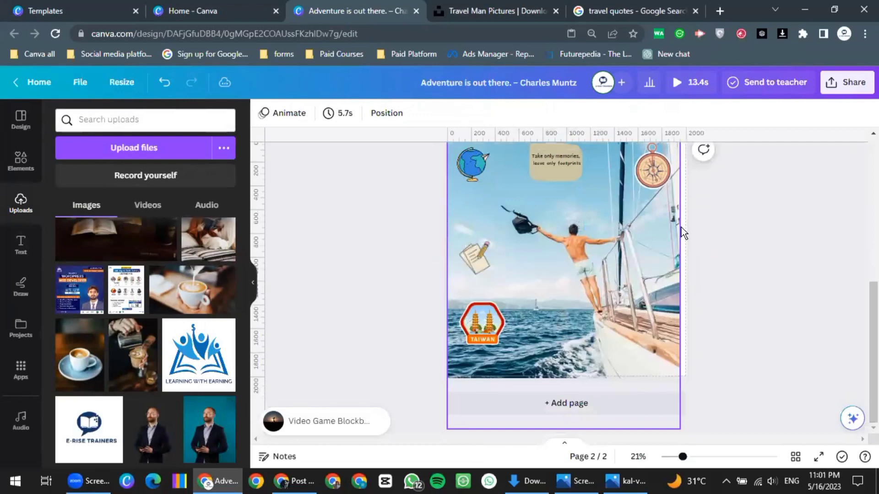
scroll(681, 227, up, 3)
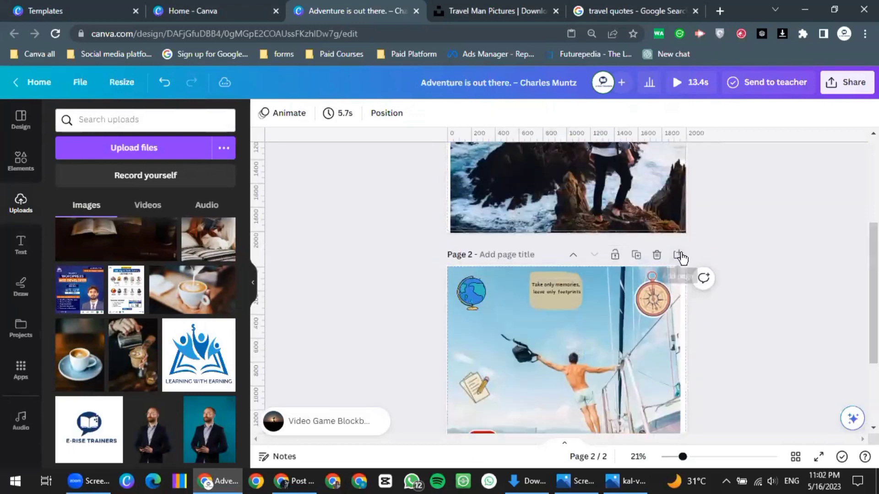
click(679, 255)
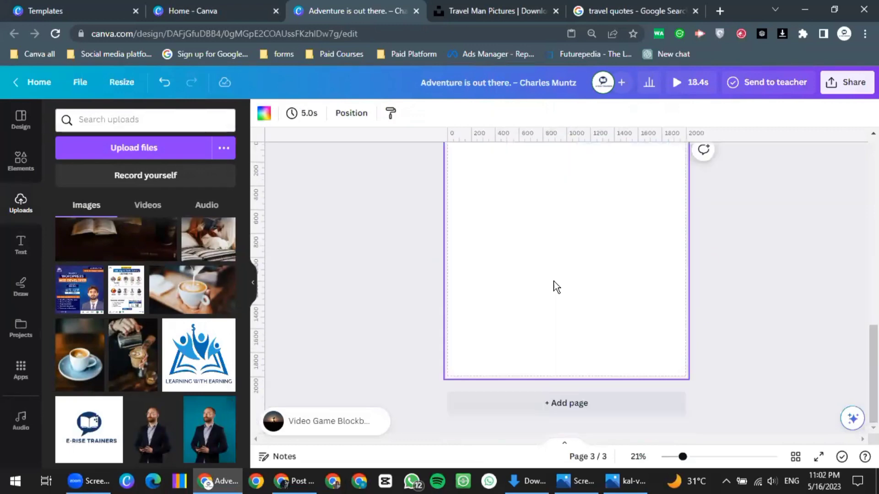
Place the teal-background man photo on page 3, apply BG Remover, and move it left
click(211, 438)
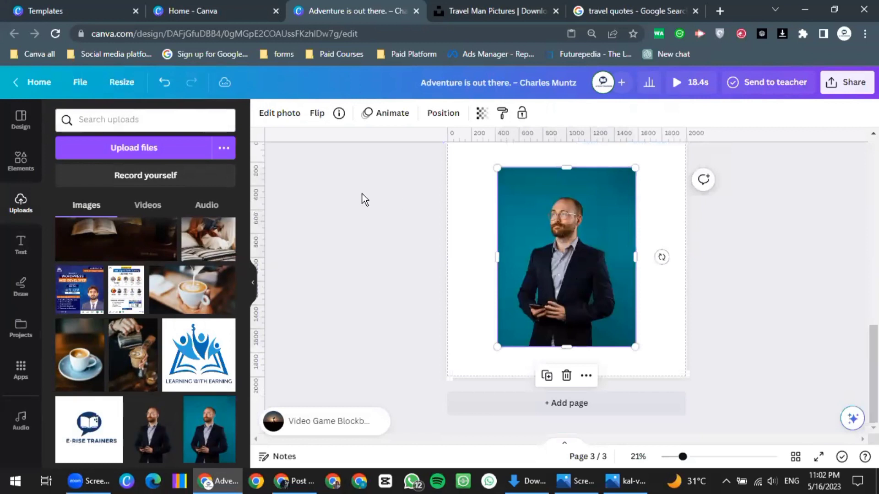
click(284, 115)
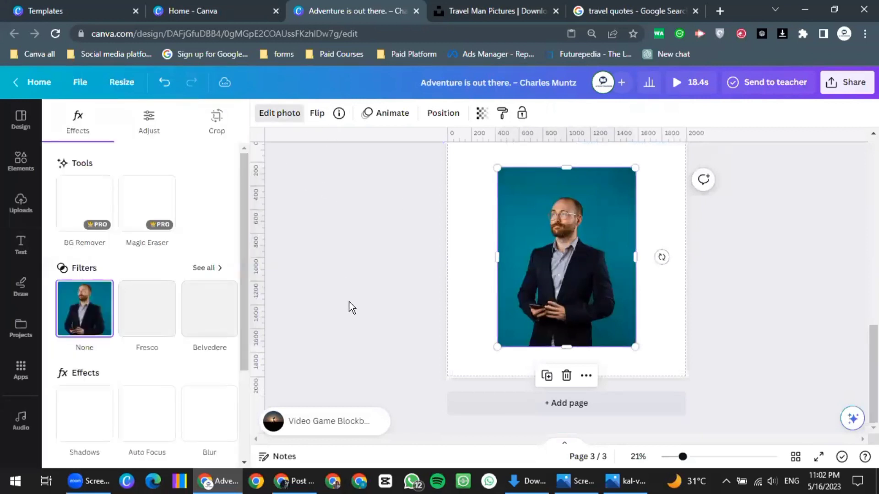
click(76, 214)
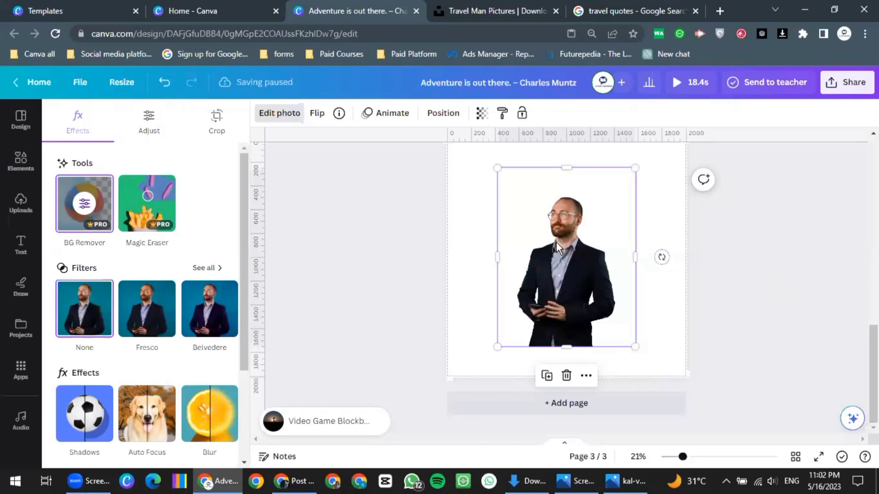
drag(549, 270, 510, 270)
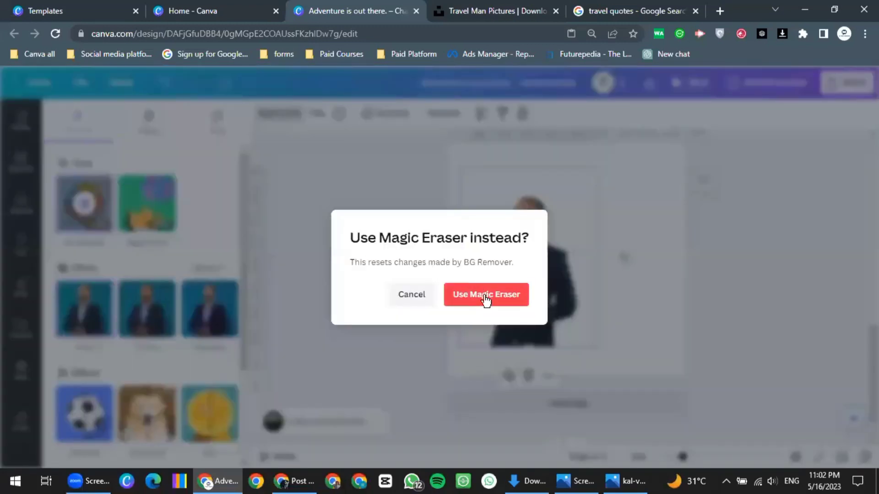
Switch to Magic Eraser and try erasing the glasses at brush size 9, dismissing the error
click(502, 295)
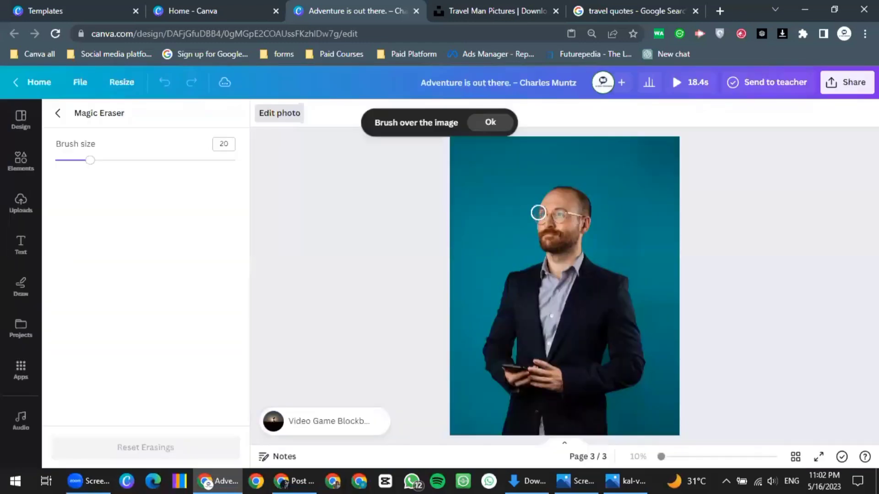
mouse_move(534, 211)
mouse_down()
mouse_move(561, 227)
mouse_move(582, 226)
mouse_move(559, 202)
mouse_move(512, 202)
mouse_move(522, 210)
mouse_move(555, 210)
mouse_move(559, 201)
mouse_move(567, 218)
mouse_up()
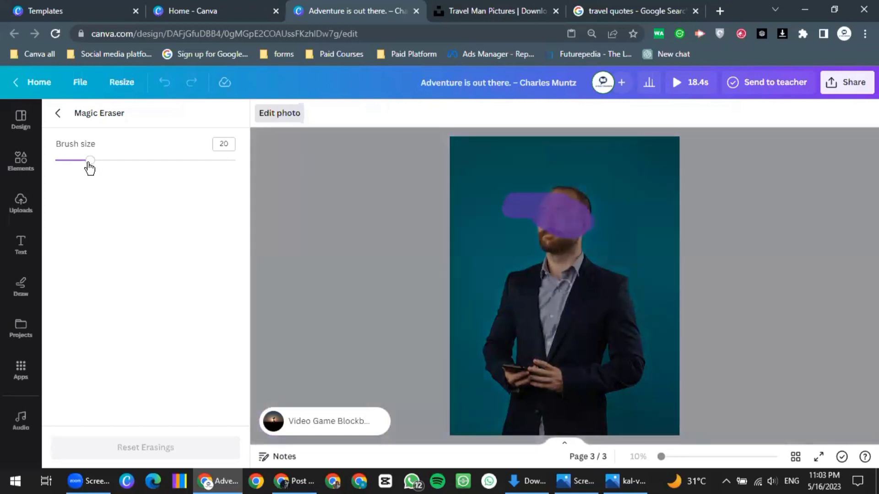
click(70, 161)
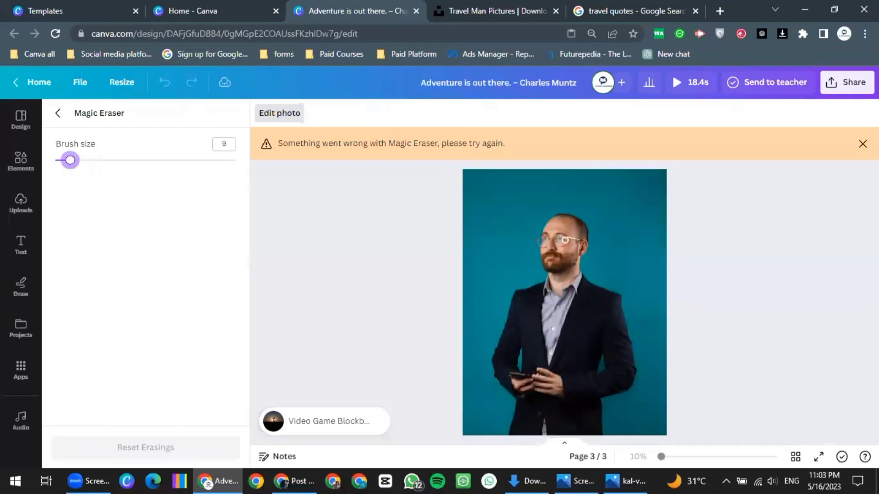
click(566, 240)
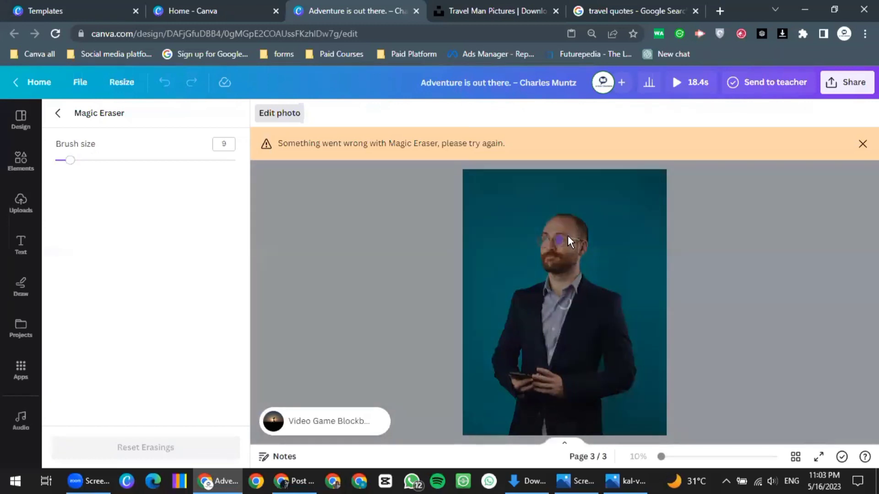
click(862, 144)
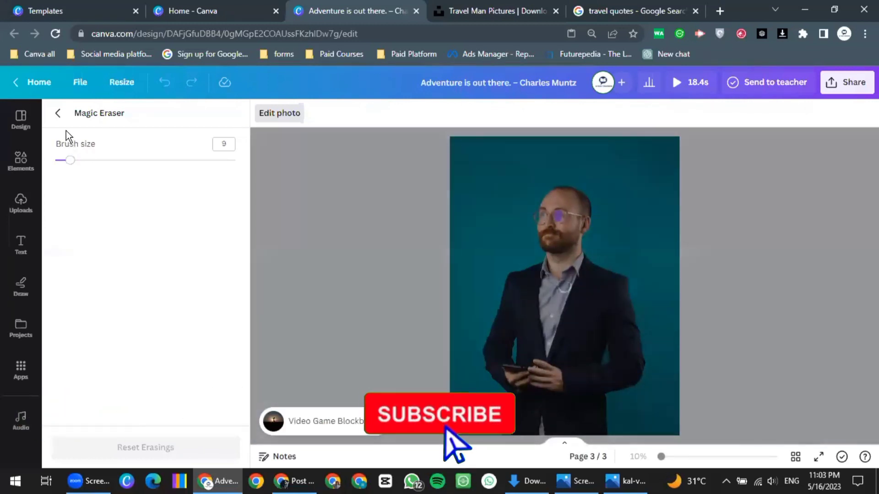
click(62, 111)
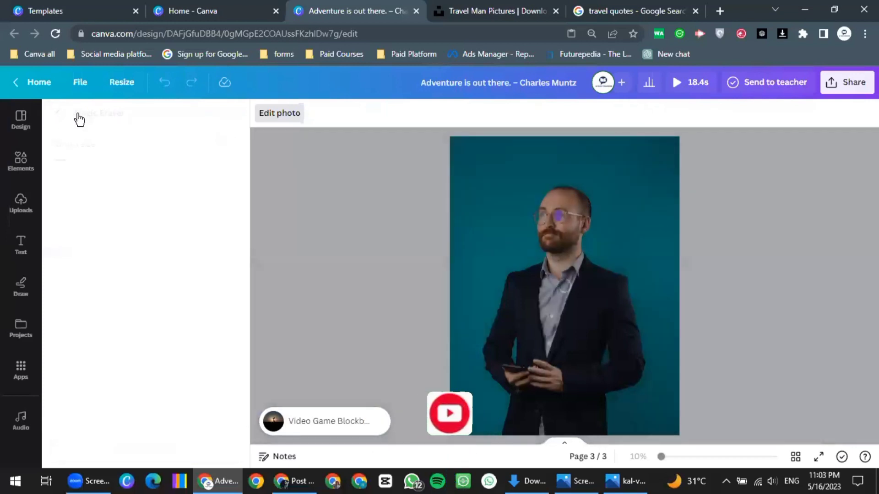